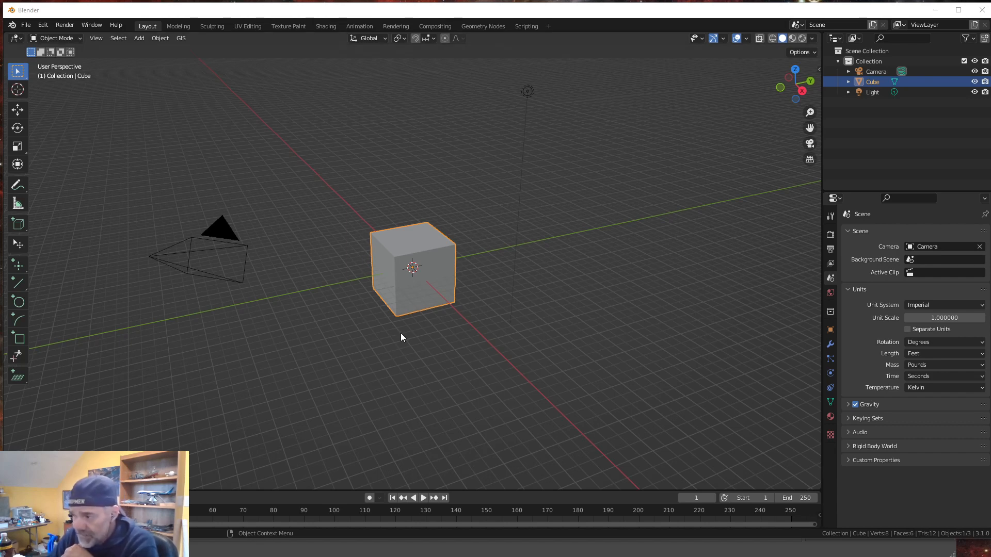
Step: Set the cube's dimensions to 12 ft in X, 12 ft in Y and 8 ft in Z
{"action": "mouse_move", "coordinate": [401, 333]}
{"action": "middle_mouse_down"}
{"action": "mouse_move", "coordinate": [415, 324]}
{"action": "mouse_move", "coordinate": [404, 327]}
{"action": "middle_mouse_up"}
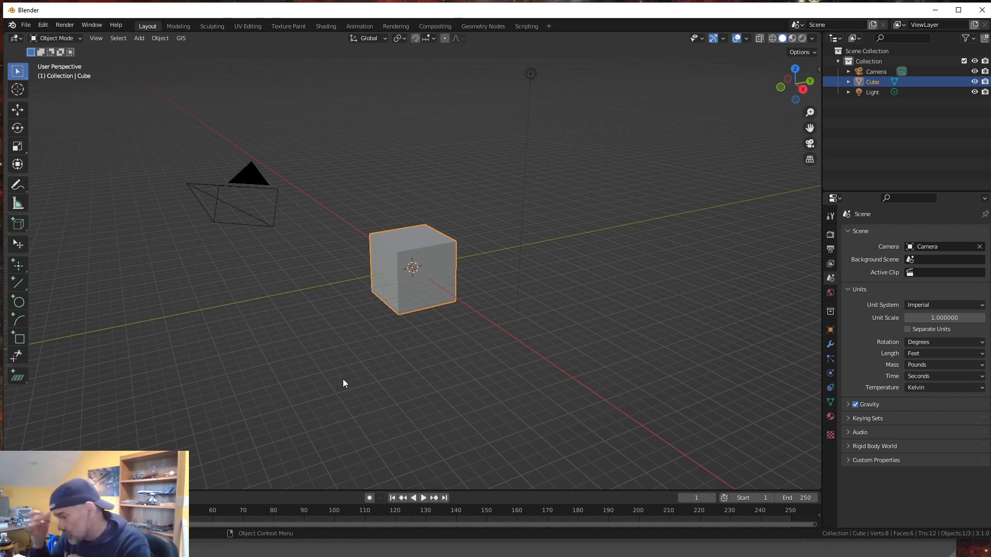
{"action": "middle_click_drag", "start_coordinate": [519, 364], "coordinate": [442, 343]}
{"action": "scroll", "coordinate": [442, 343], "scroll_direction": "up", "scroll_amount": 3}
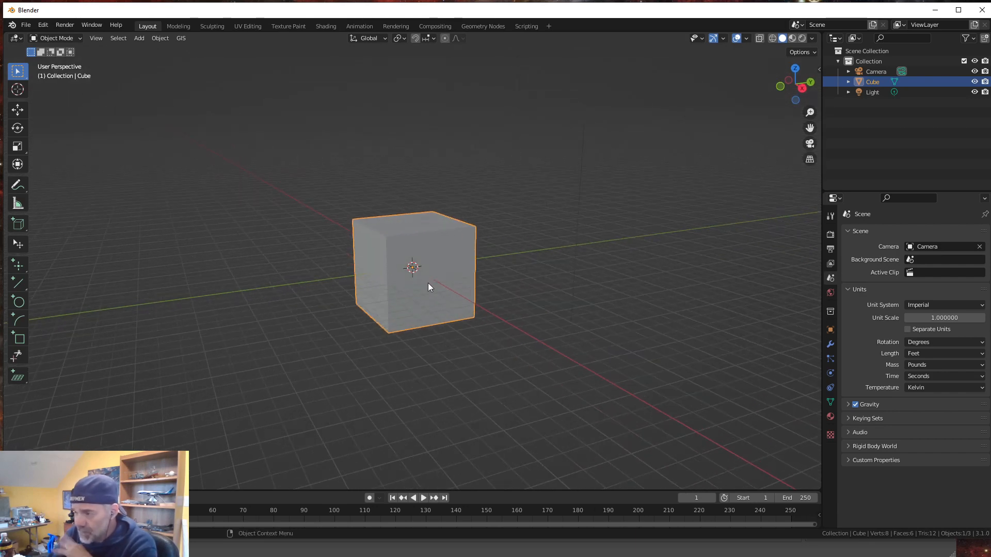
{"action": "left_click", "coordinate": [819, 70]}
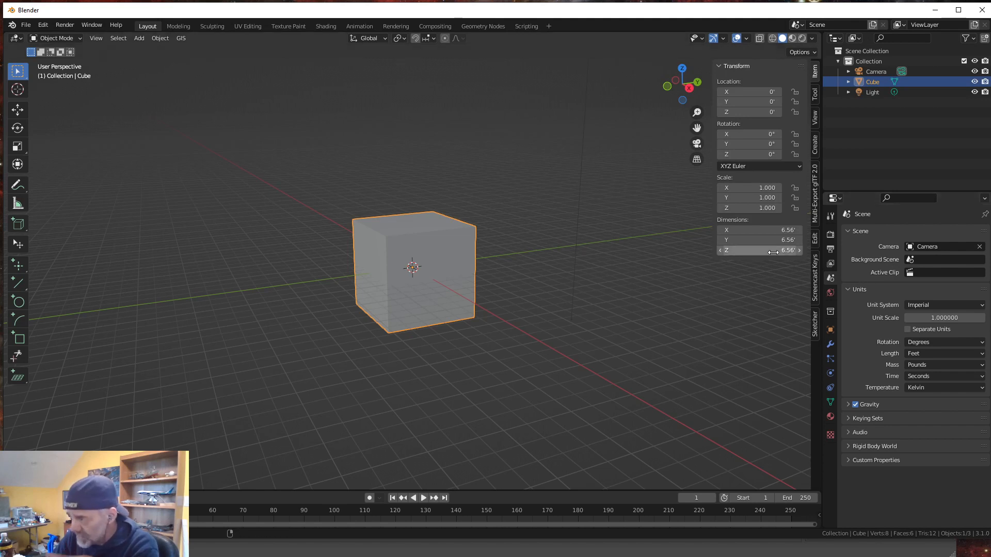
{"action": "left_click", "coordinate": [763, 230]}
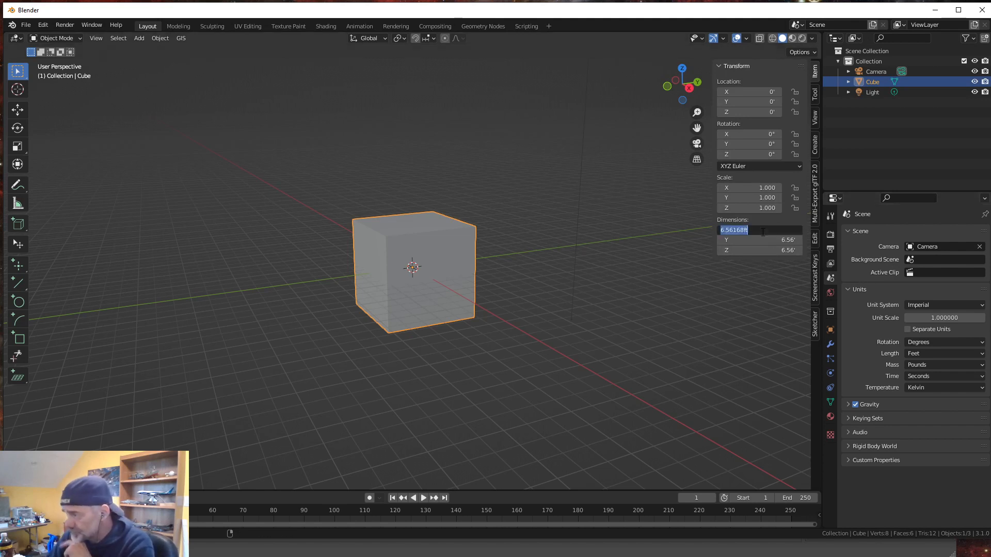
{"action": "type", "text": "12"}
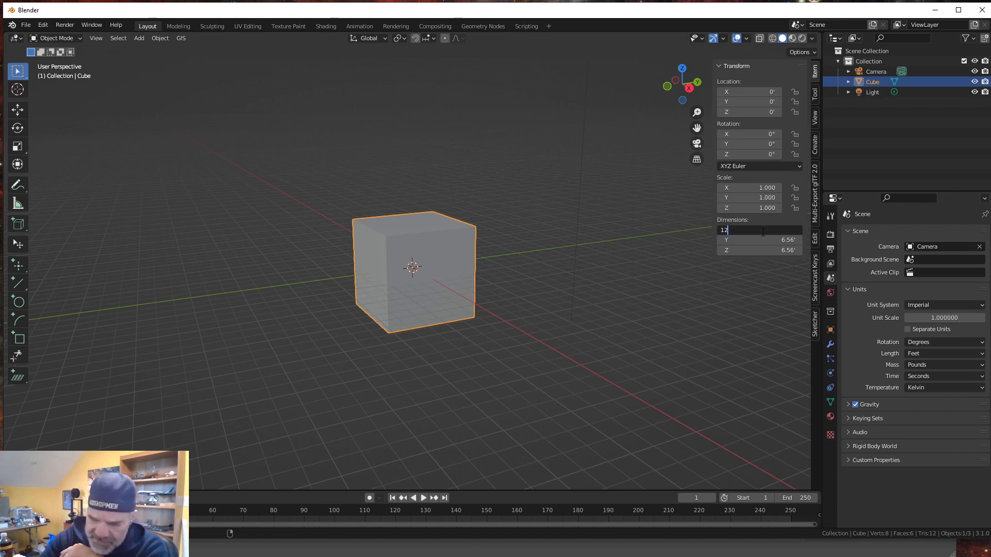
{"action": "key", "text": "Return"}
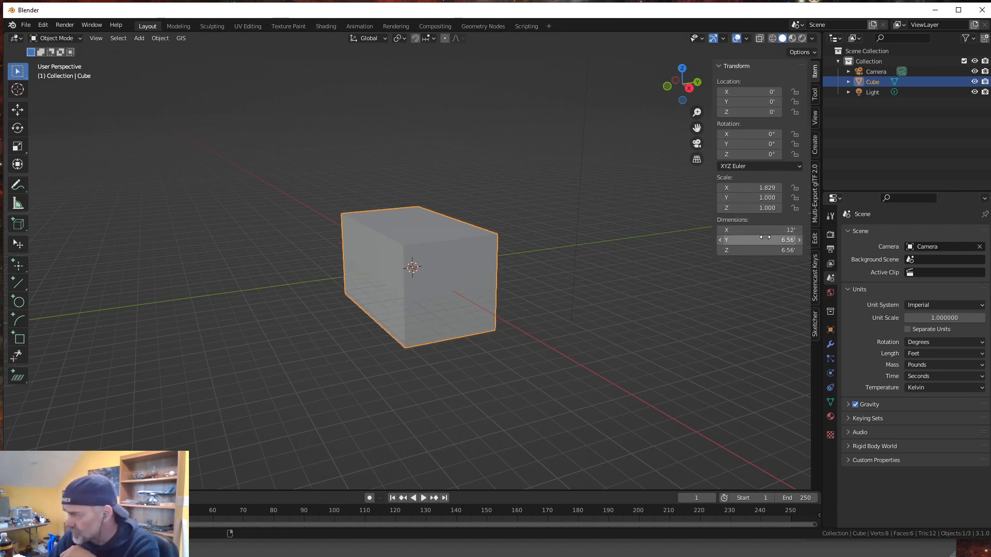
{"action": "left_click", "coordinate": [763, 241]}
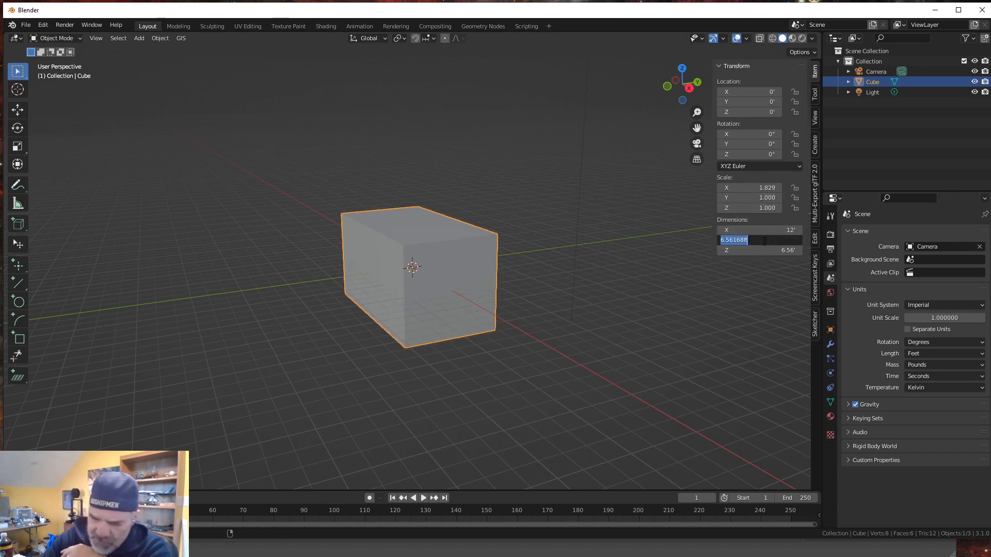
{"action": "type", "text": "12"}
{"action": "key", "text": "Return"}
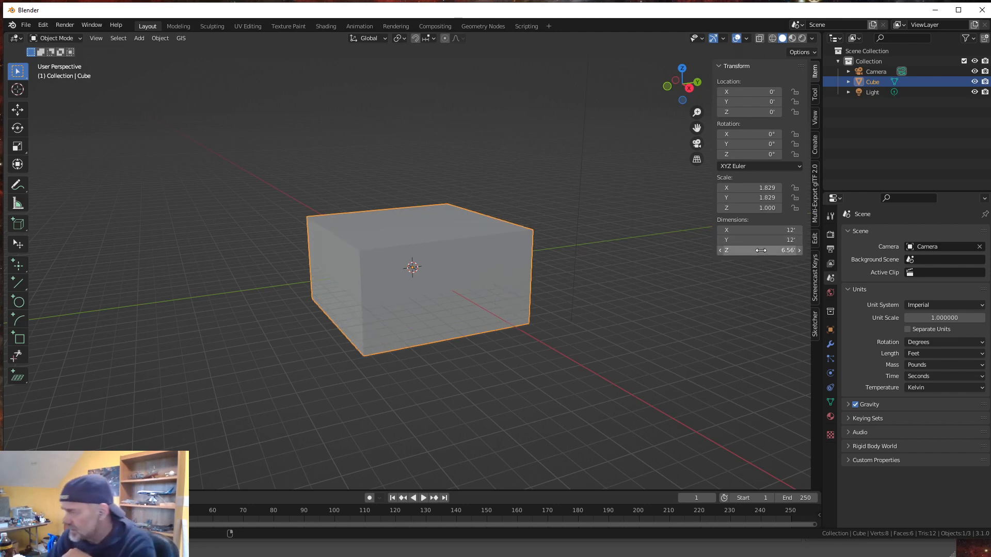
{"action": "left_click", "coordinate": [754, 250]}
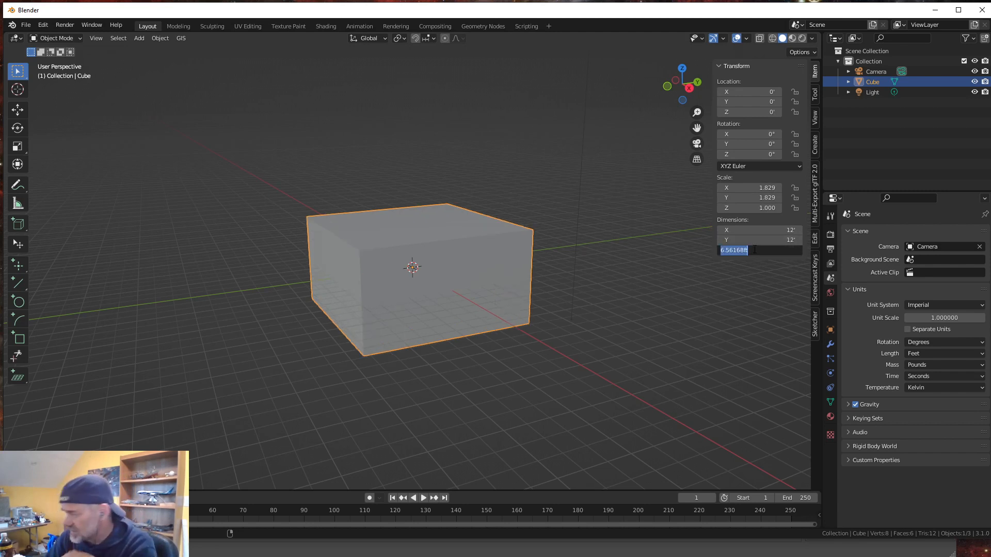
{"action": "type", "text": "8"}
{"action": "key", "text": "Return"}
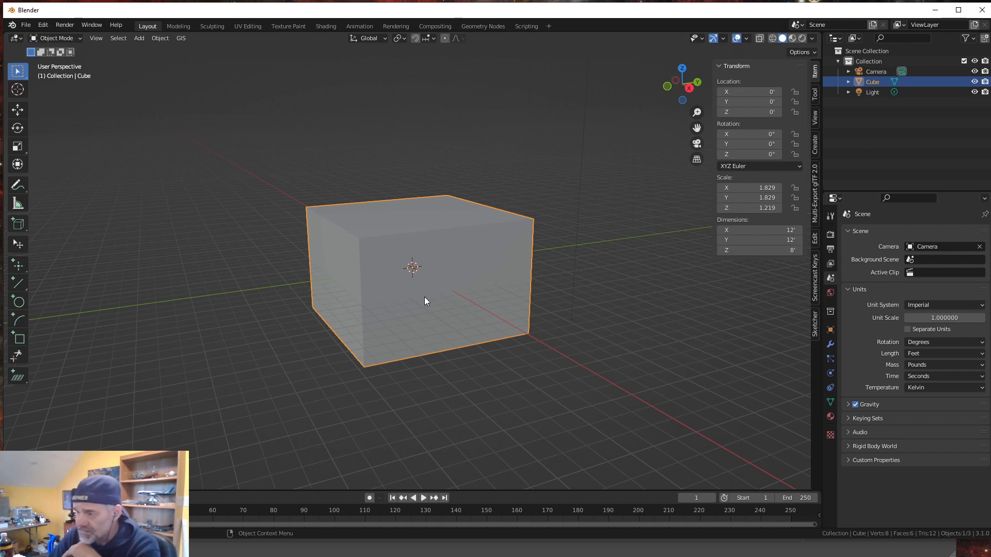
Step: Move the resized cube up 4 ft along the global Z axis
{"action": "key", "text": "g"}
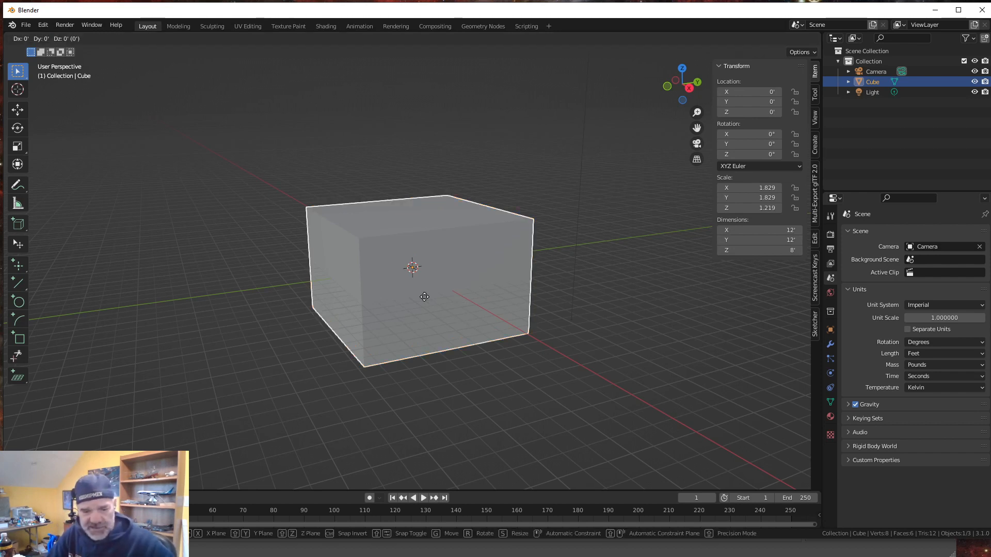
{"action": "key", "text": "z"}
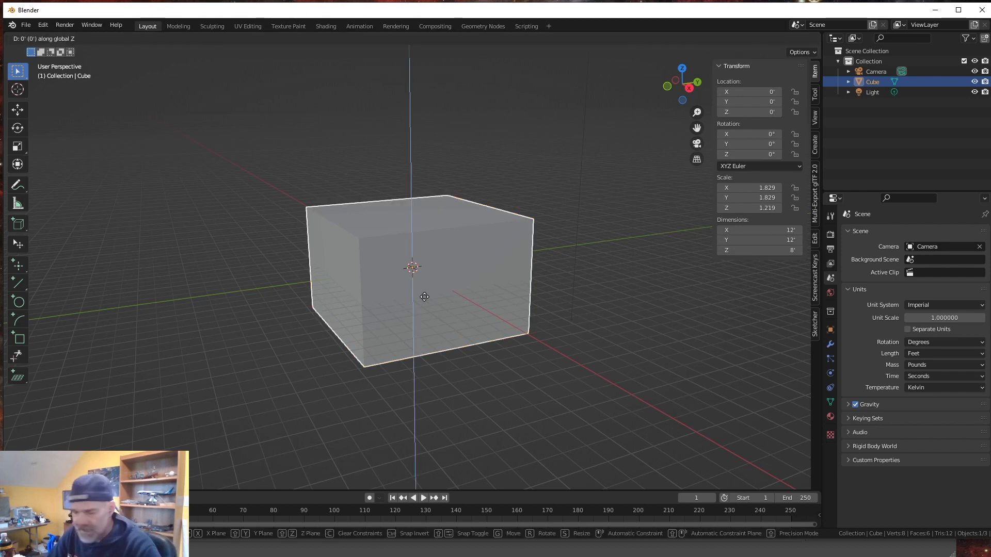
{"action": "key", "text": "4"}
{"action": "key", "text": "Return"}
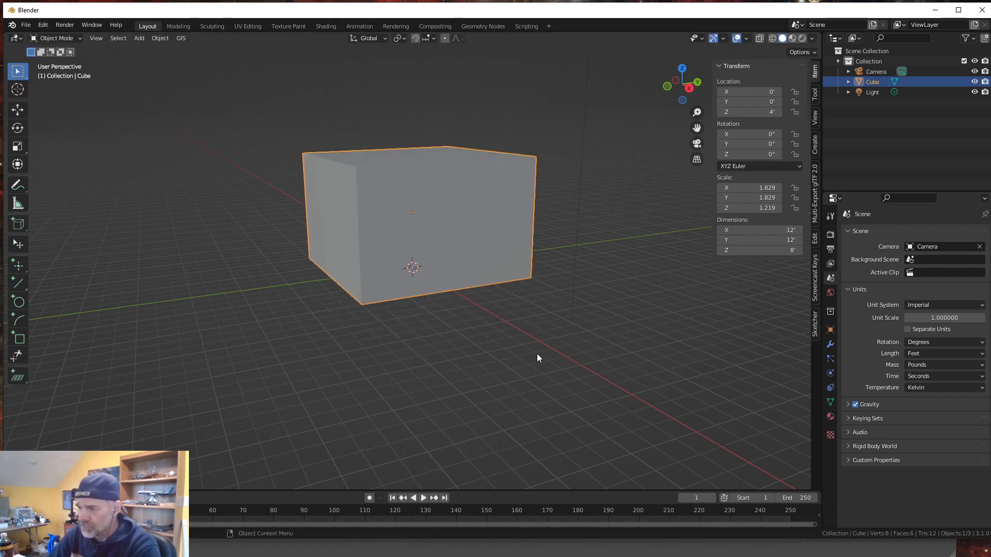
Step: Enter Edit Mode on the box, switch to face selection and select the side face on the positive X side
{"action": "middle_click_drag", "start_coordinate": [537, 358], "coordinate": [562, 365]}
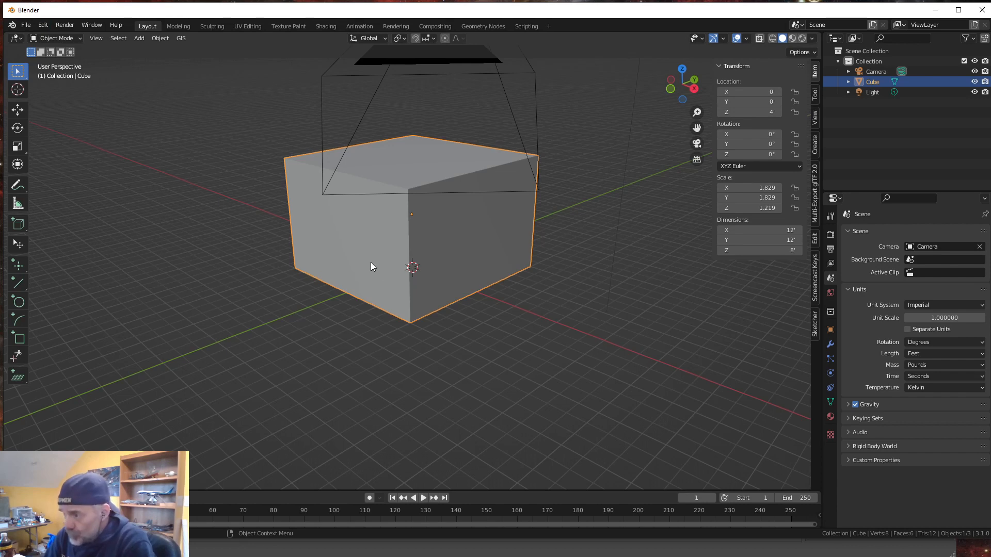
{"action": "mouse_move", "coordinate": [414, 269]}
{"action": "middle_mouse_down"}
{"action": "mouse_move", "coordinate": [439, 284]}
{"action": "mouse_move", "coordinate": [411, 286]}
{"action": "mouse_move", "coordinate": [421, 294]}
{"action": "mouse_move", "coordinate": [449, 285]}
{"action": "mouse_move", "coordinate": [397, 283]}
{"action": "mouse_move", "coordinate": [423, 273]}
{"action": "middle_mouse_up"}
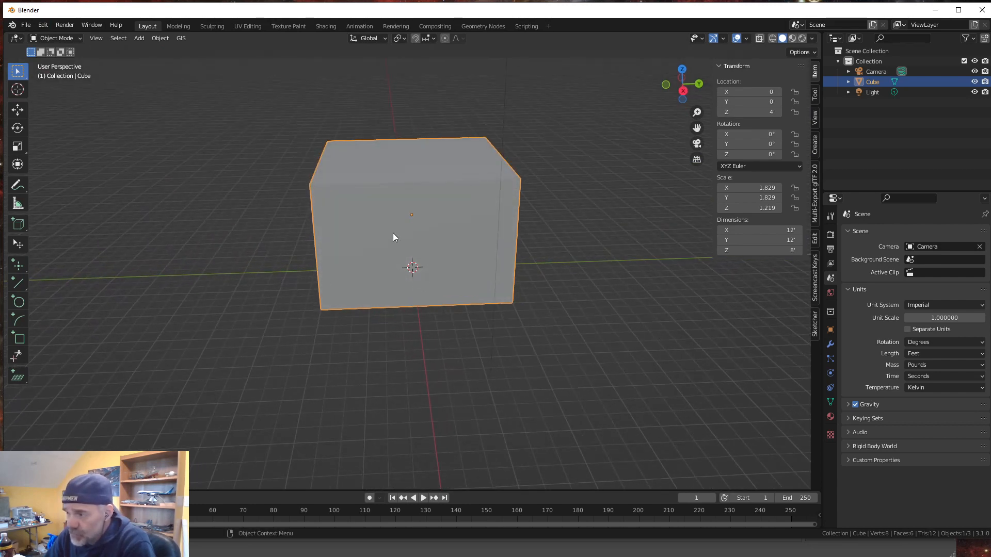
{"action": "key", "text": "Tab"}
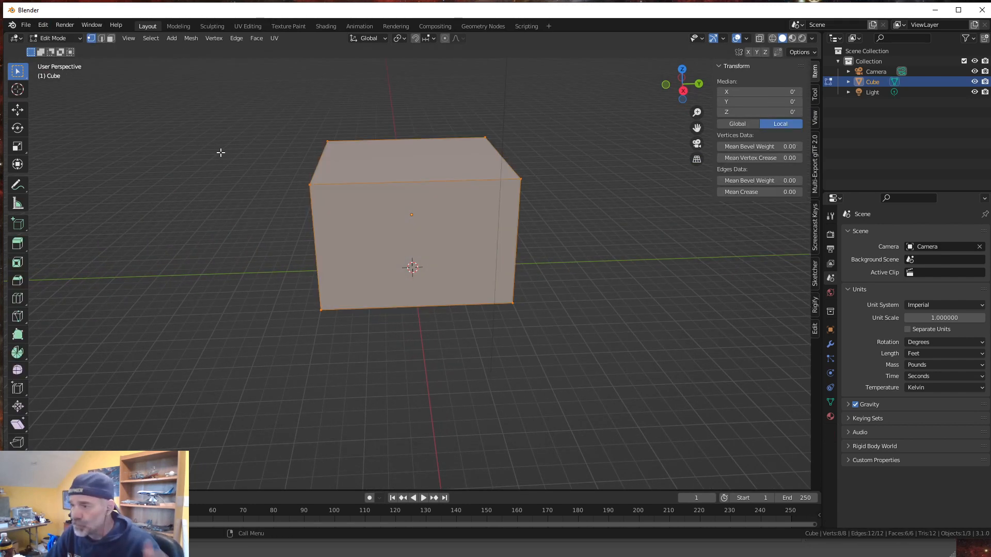
{"action": "left_click", "coordinate": [110, 41]}
{"action": "left_click", "coordinate": [406, 240]}
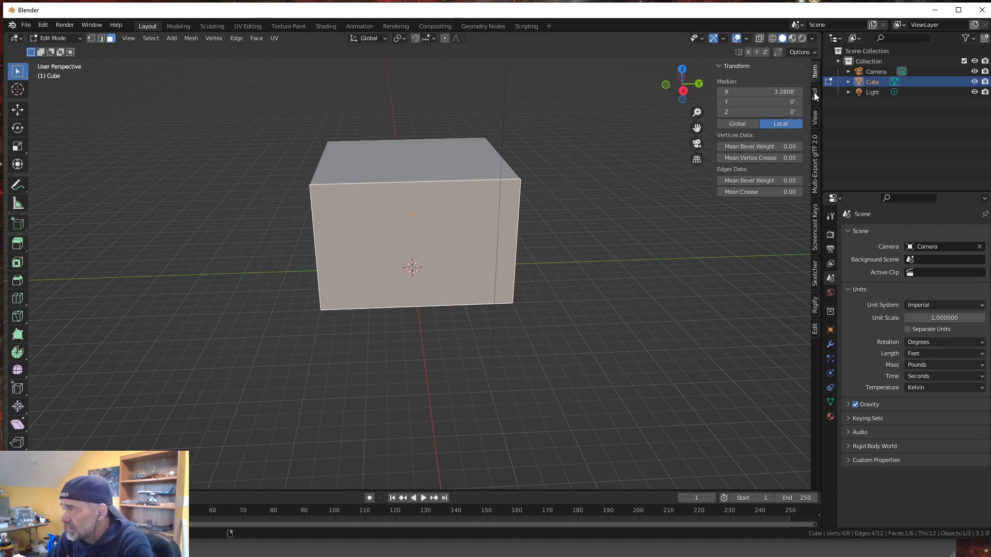
Step: Enable the Screencast Keys display and return to the transform properties of the selected face
{"action": "left_click", "coordinate": [815, 225]}
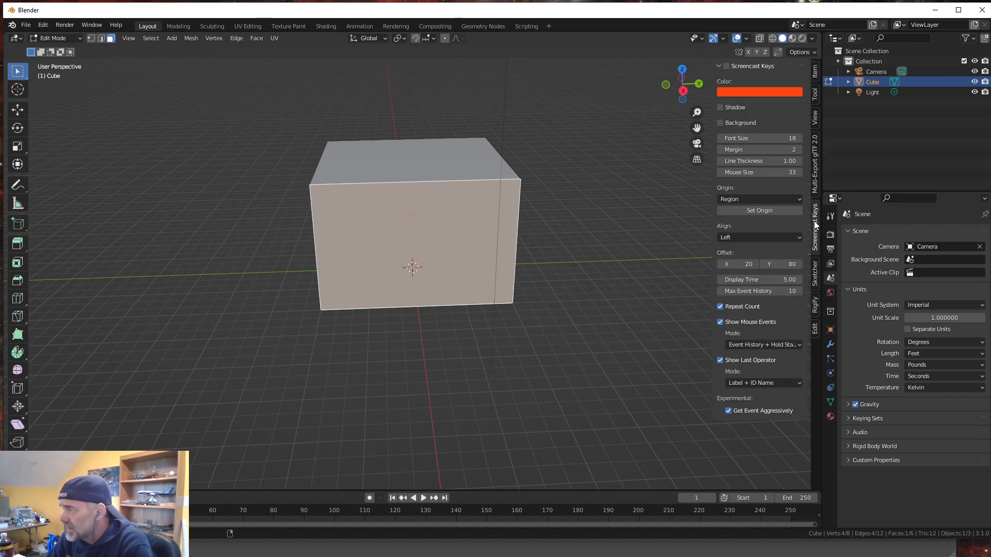
{"action": "left_click", "coordinate": [727, 66]}
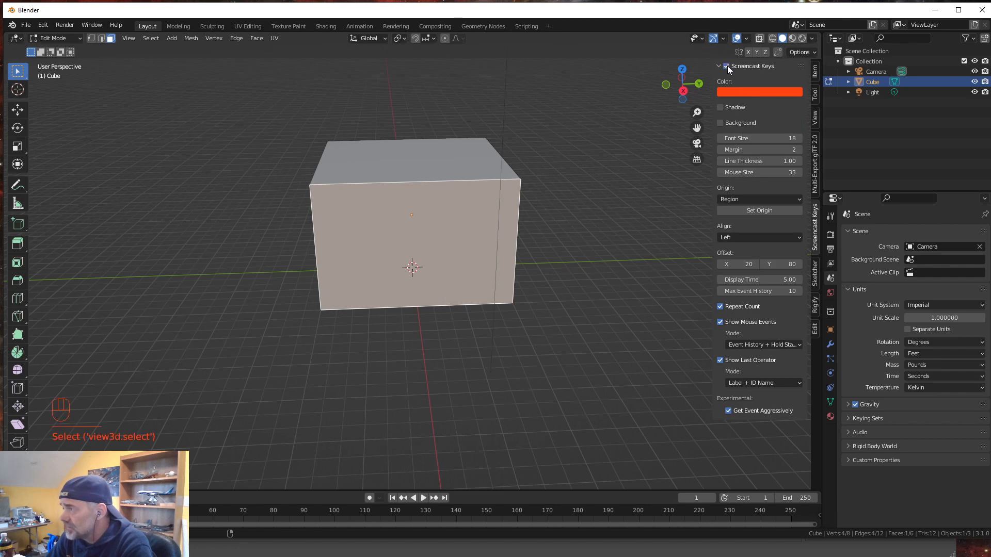
{"action": "left_click", "coordinate": [815, 72]}
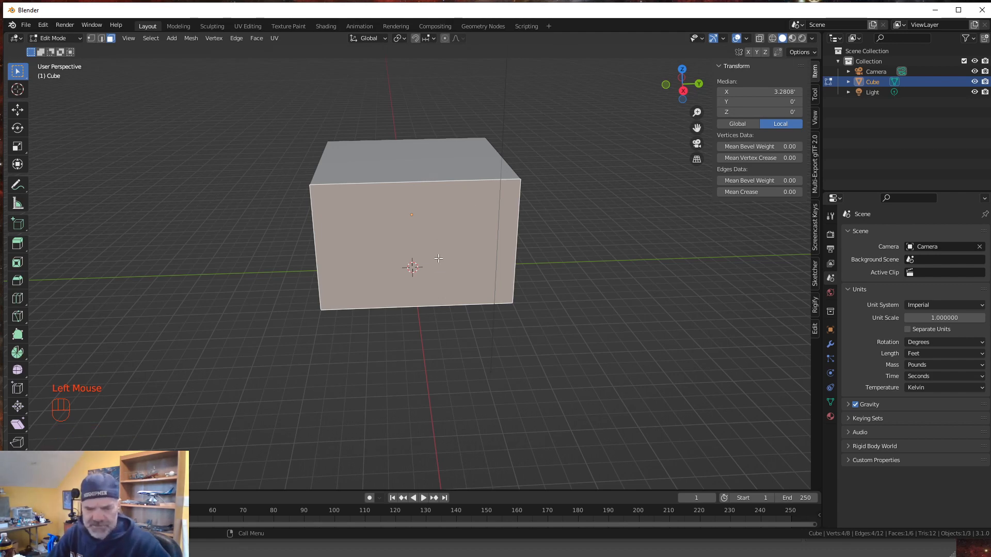
Step: Delete the box's side face on the negative Y side to open up the interior
{"action": "key", "text": "grave"}
{"action": "left_click", "coordinate": [438, 199]}
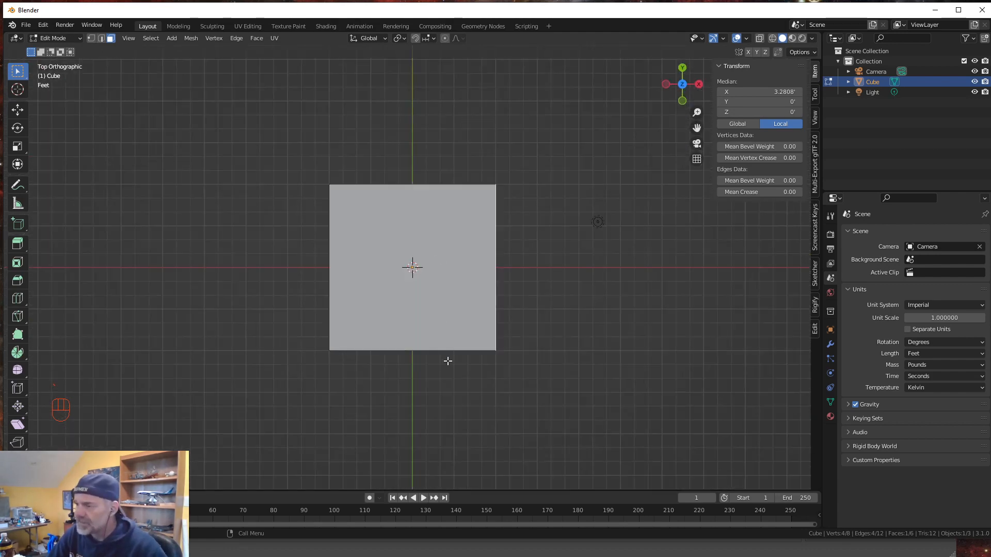
{"action": "middle_click_drag", "start_coordinate": [447, 361], "coordinate": [454, 270]}
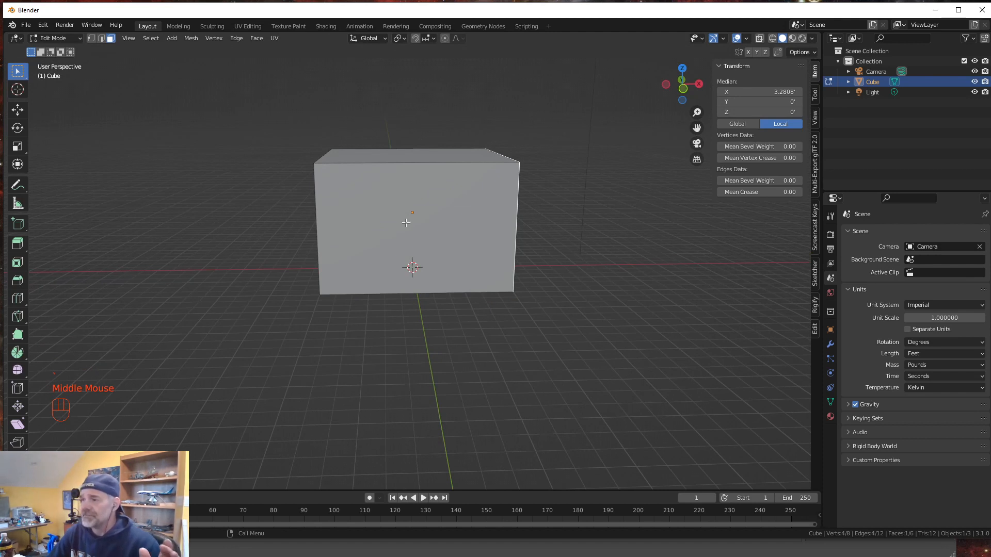
{"action": "left_click", "coordinate": [384, 273]}
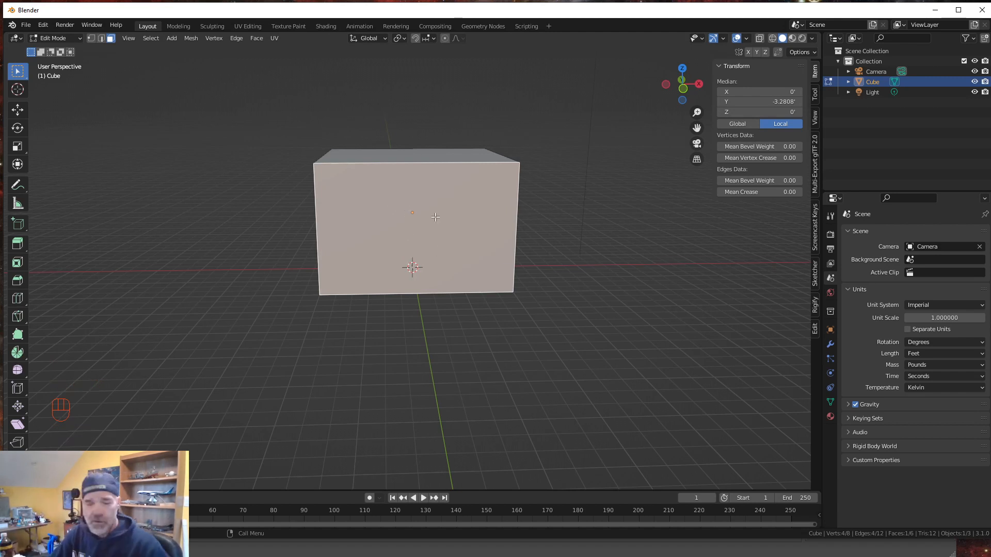
{"action": "key", "text": "Delete"}
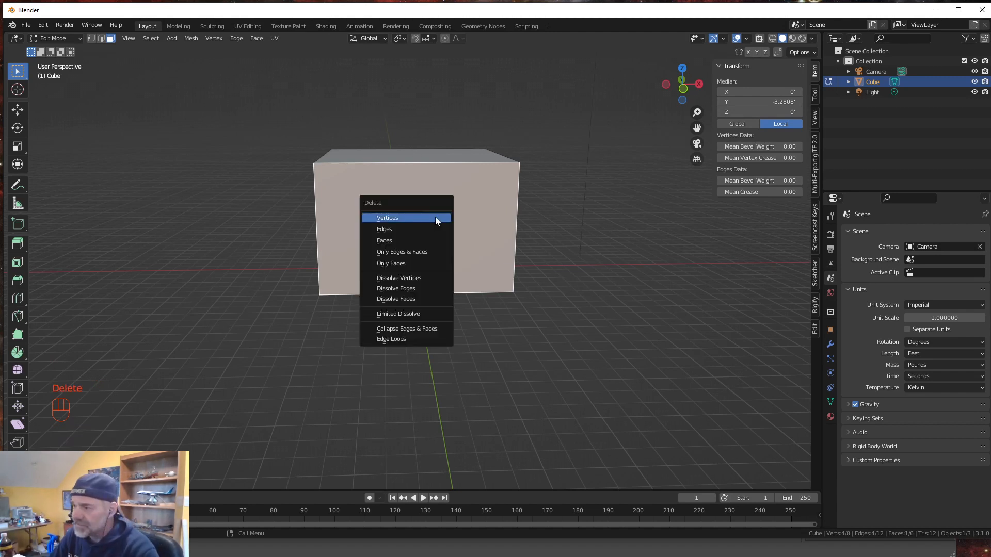
{"action": "left_click", "coordinate": [419, 240]}
{"action": "mouse_move", "coordinate": [484, 363]}
{"action": "middle_mouse_down"}
{"action": "mouse_move", "coordinate": [459, 346]}
{"action": "mouse_move", "coordinate": [531, 372]}
{"action": "mouse_move", "coordinate": [504, 385]}
{"action": "mouse_move", "coordinate": [498, 363]}
{"action": "middle_mouse_up"}
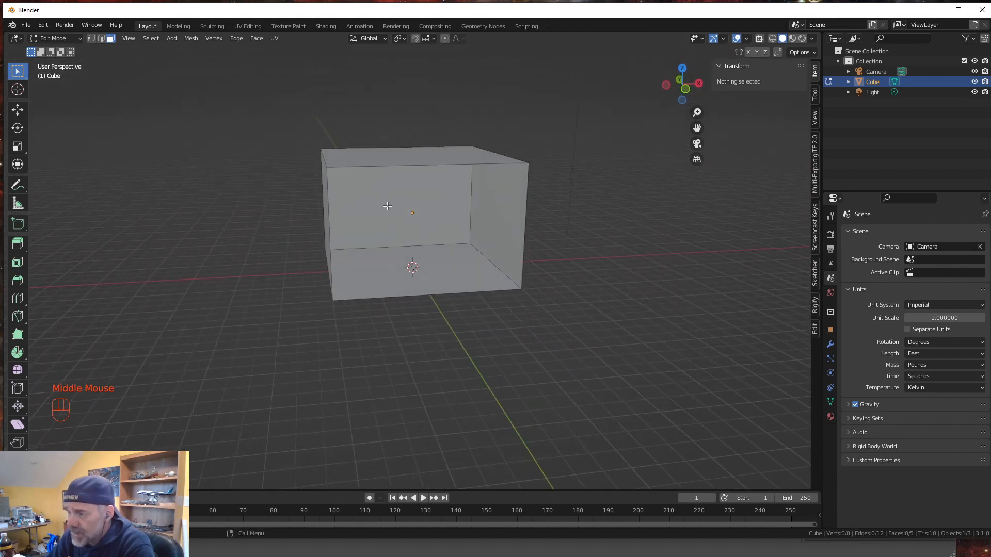
{"action": "middle_click_drag", "start_coordinate": [338, 278], "coordinate": [383, 305]}
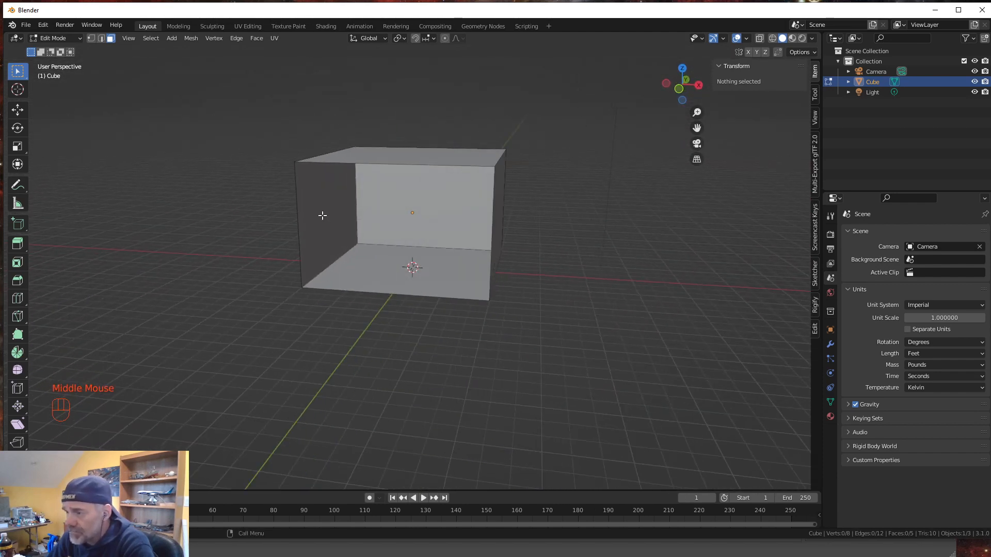
{"action": "middle_click_drag", "start_coordinate": [401, 347], "coordinate": [418, 365]}
Step: Start saving the Blender file and browse to the bookmarked 5A1-modelLib folder
{"action": "left_click", "coordinate": [26, 25]}
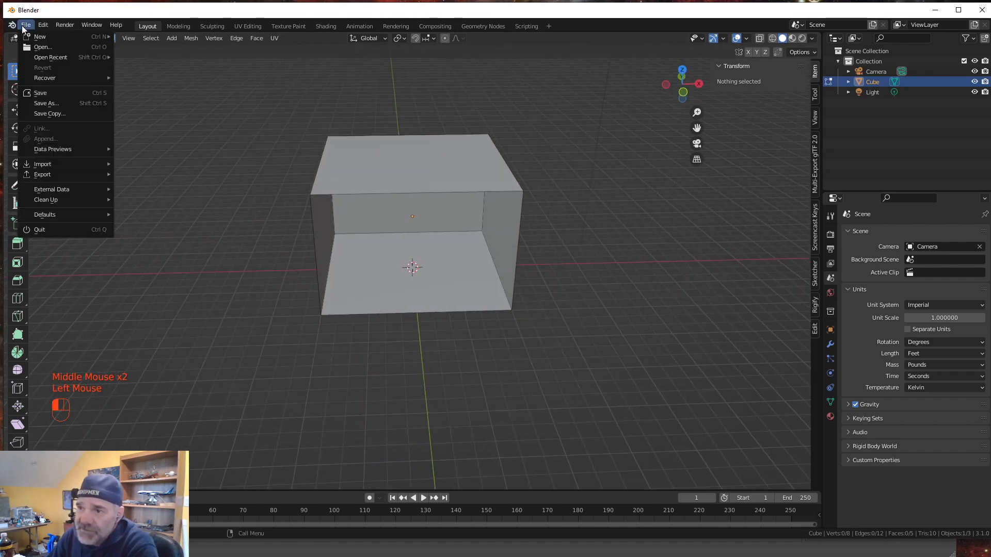
{"action": "left_click", "coordinate": [45, 93]}
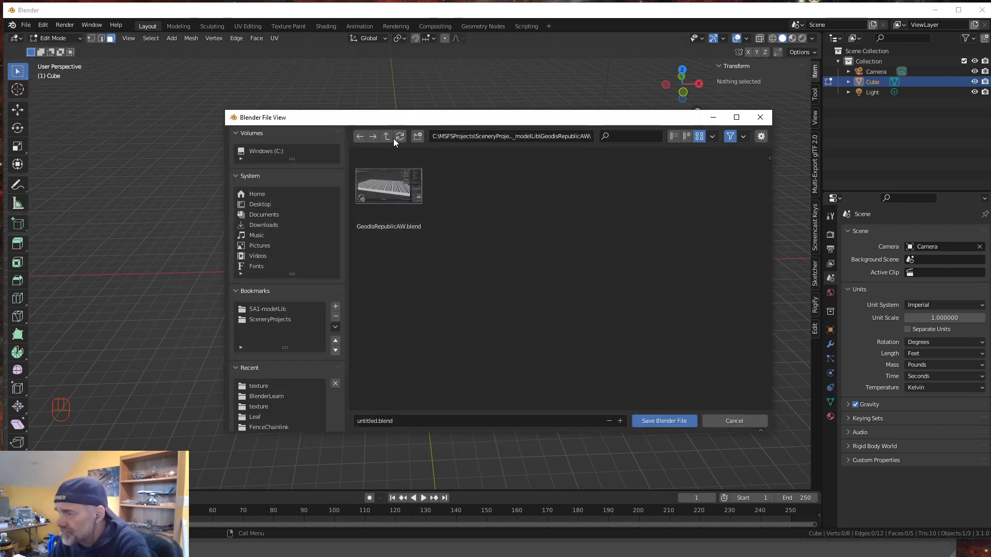
{"action": "left_click", "coordinate": [387, 137]}
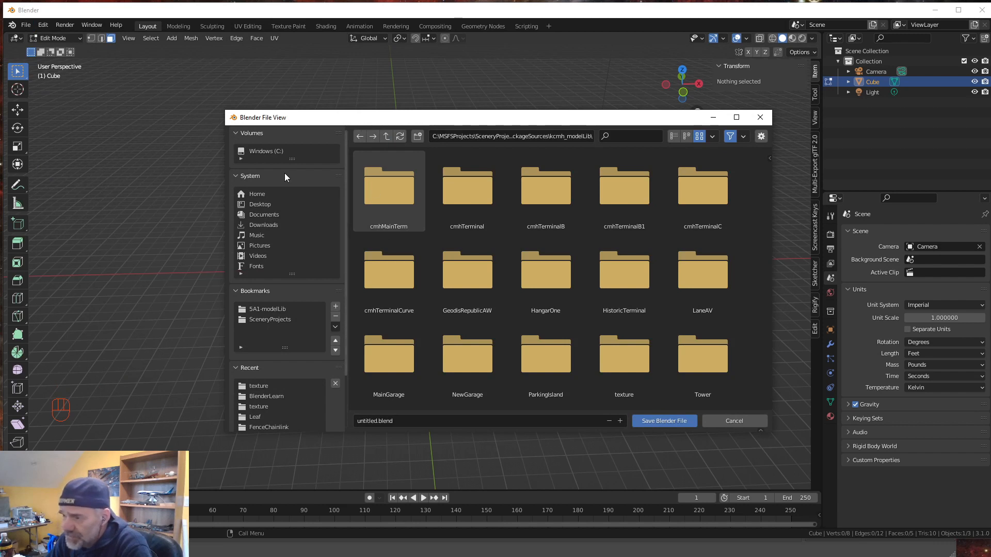
{"action": "left_click", "coordinate": [265, 307]}
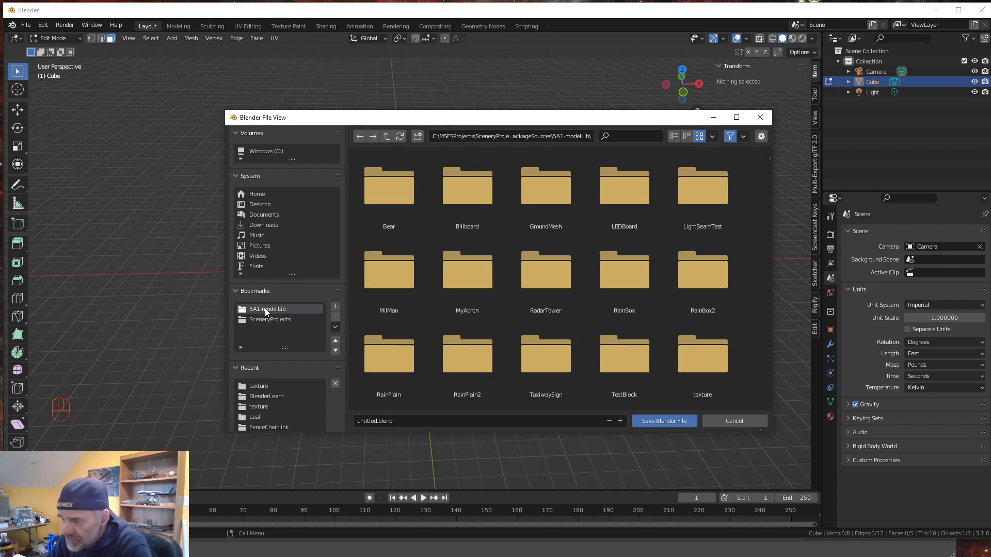
{"action": "double_click", "coordinate": [265, 308]}
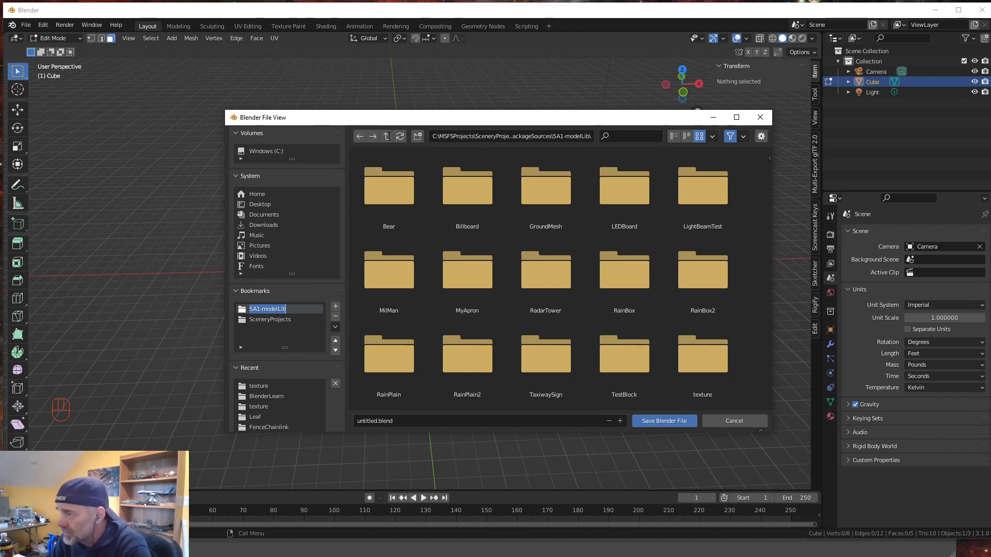
Step: Create a folder named room1 inside 5A1-modelLib and open it as the save location
{"action": "left_click", "coordinate": [415, 136]}
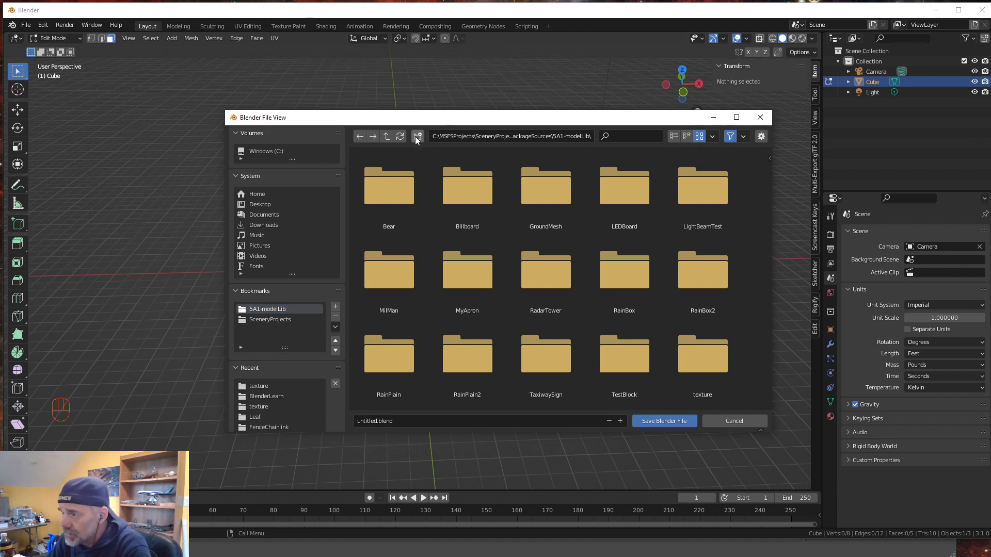
{"action": "left_click", "coordinate": [414, 136]}
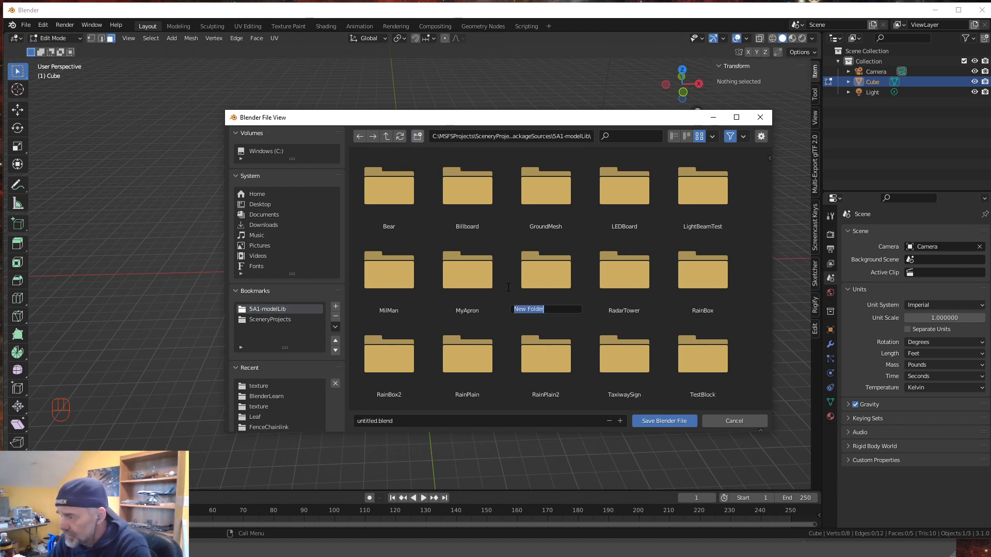
{"action": "type", "text": "r"}
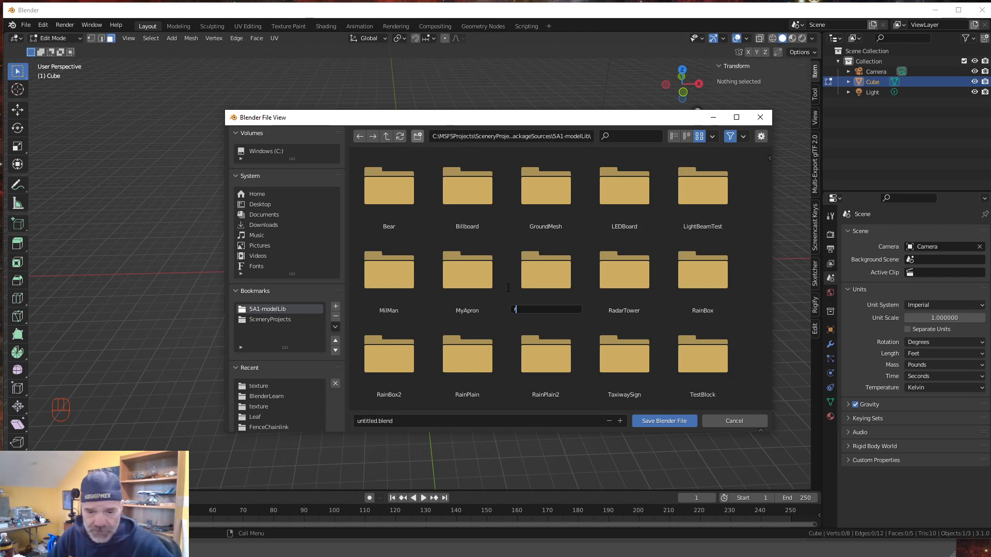
{"action": "type", "text": "oc"}
{"action": "type", "text": "m"}
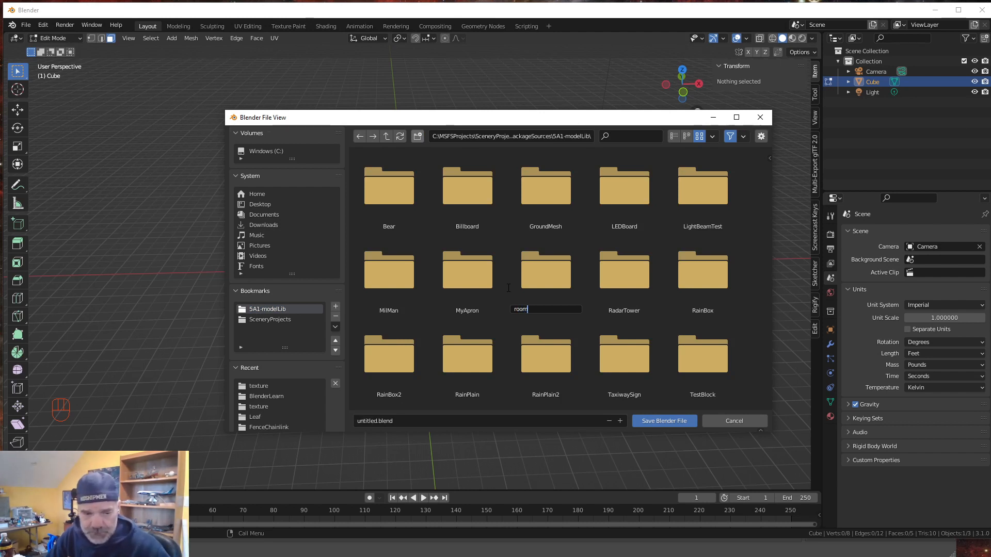
{"action": "type", "text": "1"}
{"action": "key", "text": "Return"}
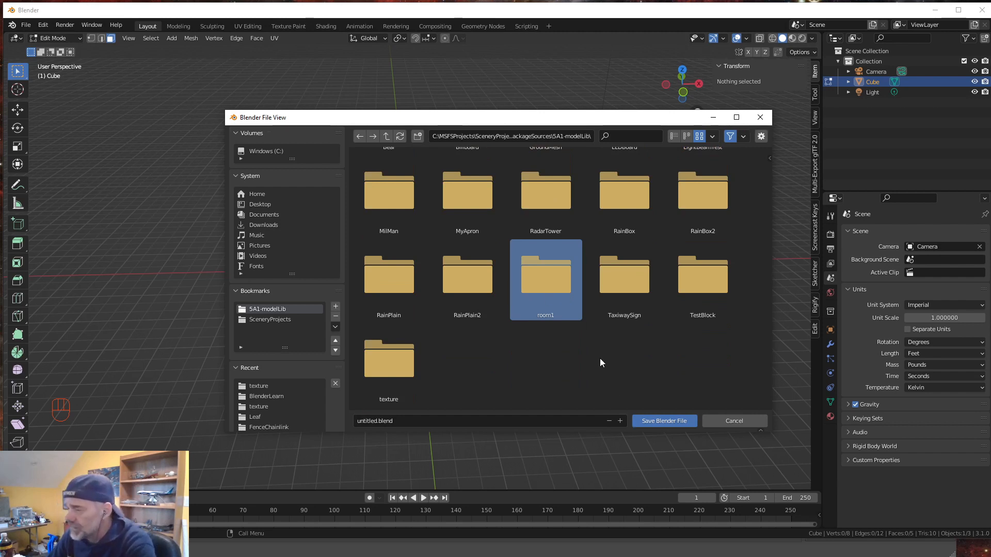
{"action": "double_click", "coordinate": [547, 287]}
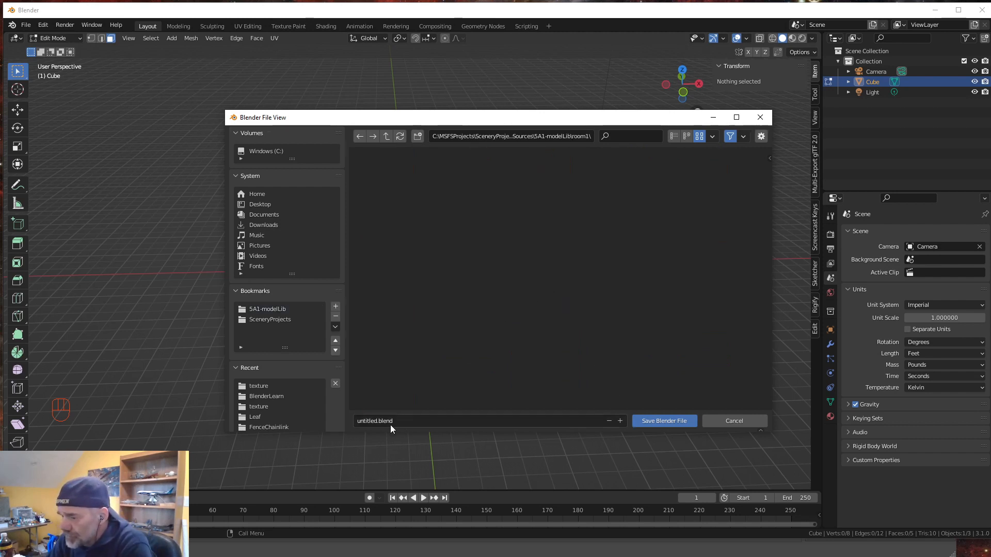
Step: Name the Blender file room1.blend and save it in the room1 folder
{"action": "left_click", "coordinate": [376, 424]}
{"action": "double_click", "coordinate": [355, 422]}
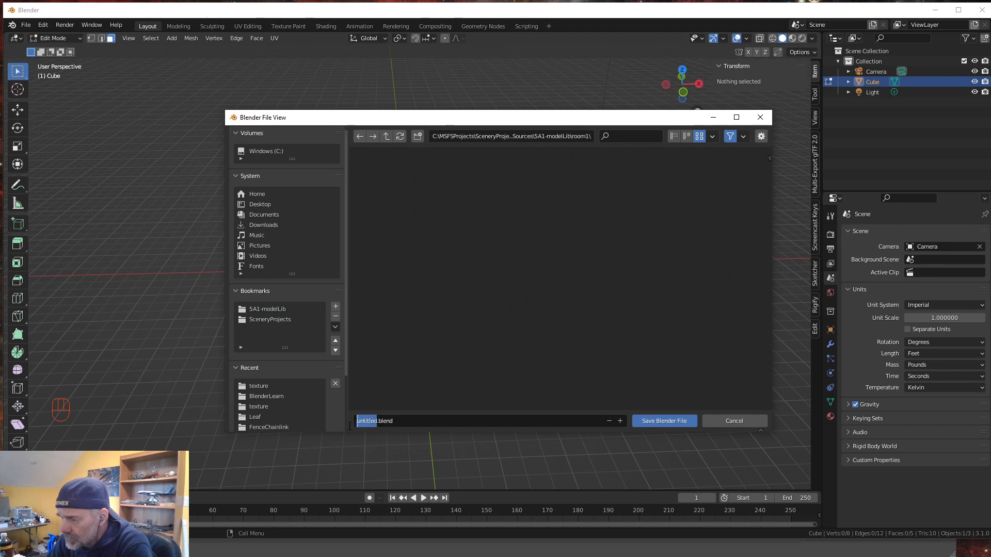
{"action": "type", "text": "room"}
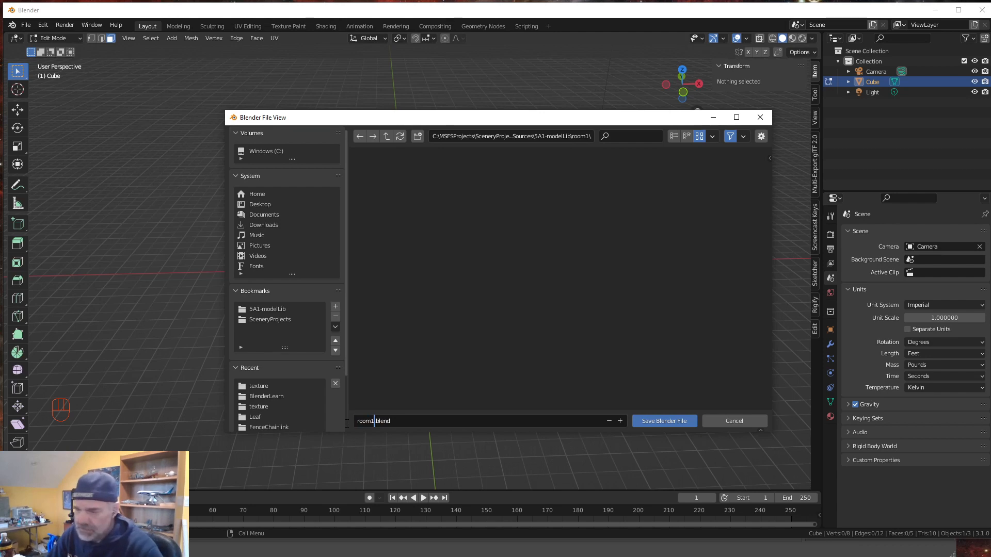
{"action": "type", "text": "1"}
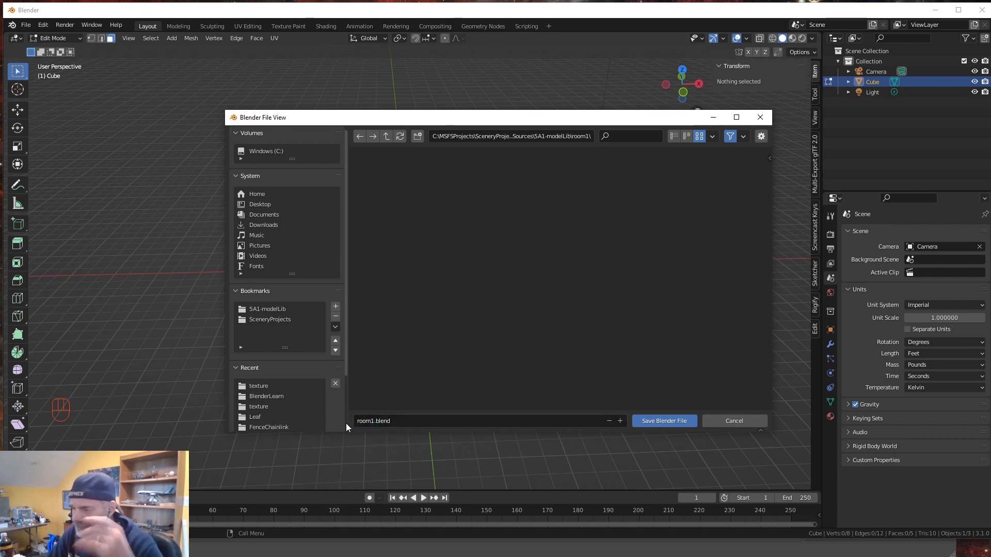
{"action": "left_click", "coordinate": [654, 420]}
{"action": "mouse_move", "coordinate": [438, 357]}
{"action": "middle_mouse_down"}
{"action": "mouse_move", "coordinate": [449, 335]}
{"action": "mouse_move", "coordinate": [478, 350]}
{"action": "mouse_move", "coordinate": [443, 364]}
{"action": "mouse_move", "coordinate": [438, 347]}
{"action": "middle_mouse_up"}
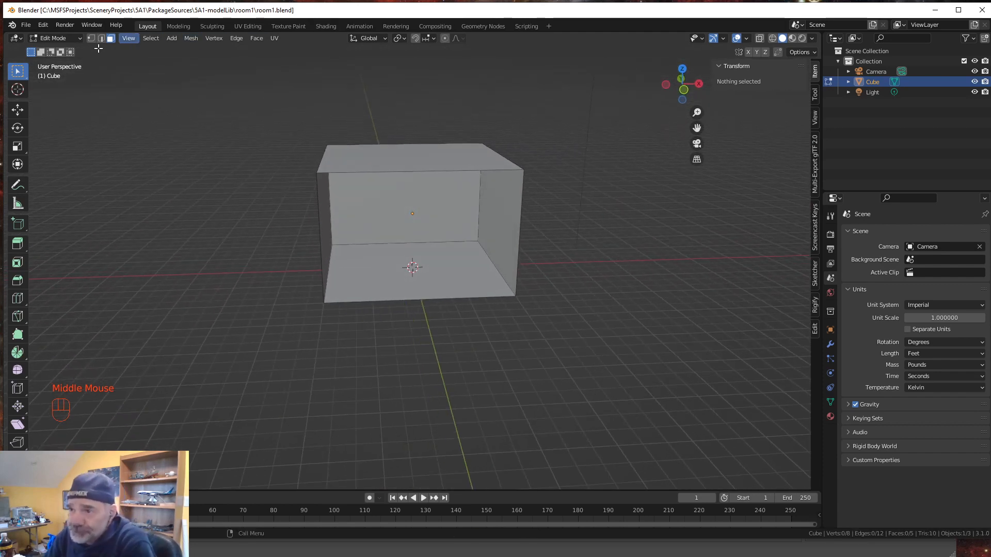
Step: Switch to Krita and open the recent image blue-living-room.jpg
{"action": "left_click", "coordinate": [934, 10]}
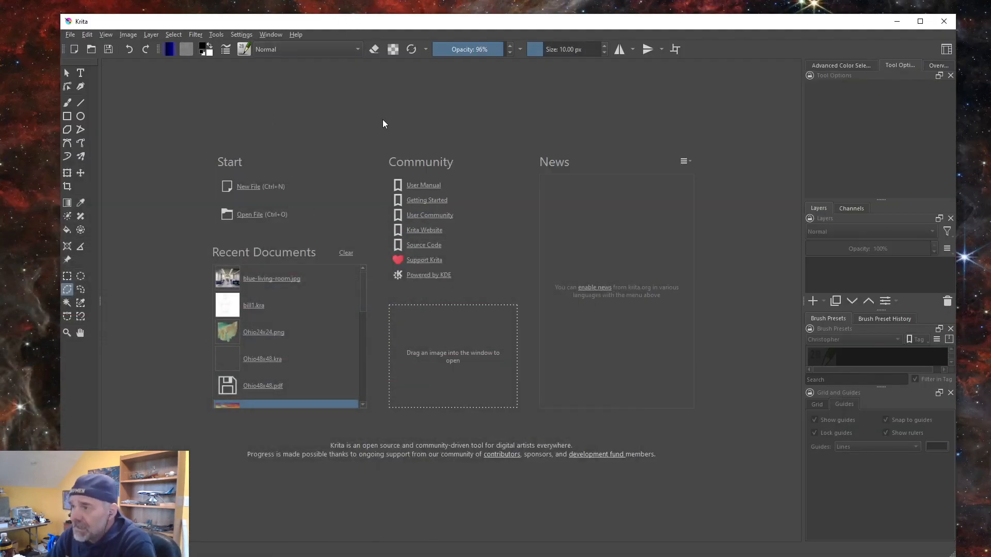
{"action": "left_click_drag", "start_coordinate": [436, 26], "coordinate": [419, 24]}
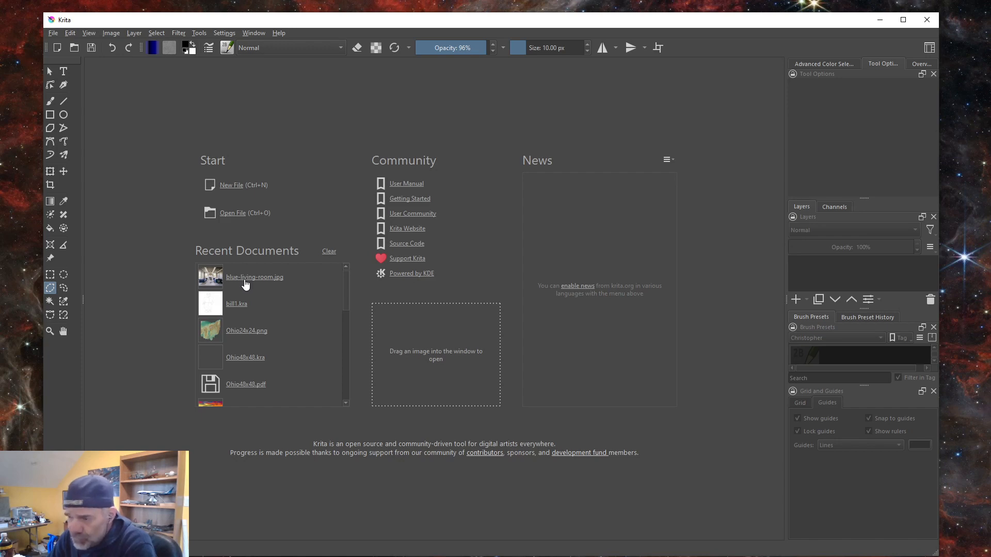
{"action": "left_click", "coordinate": [214, 281]}
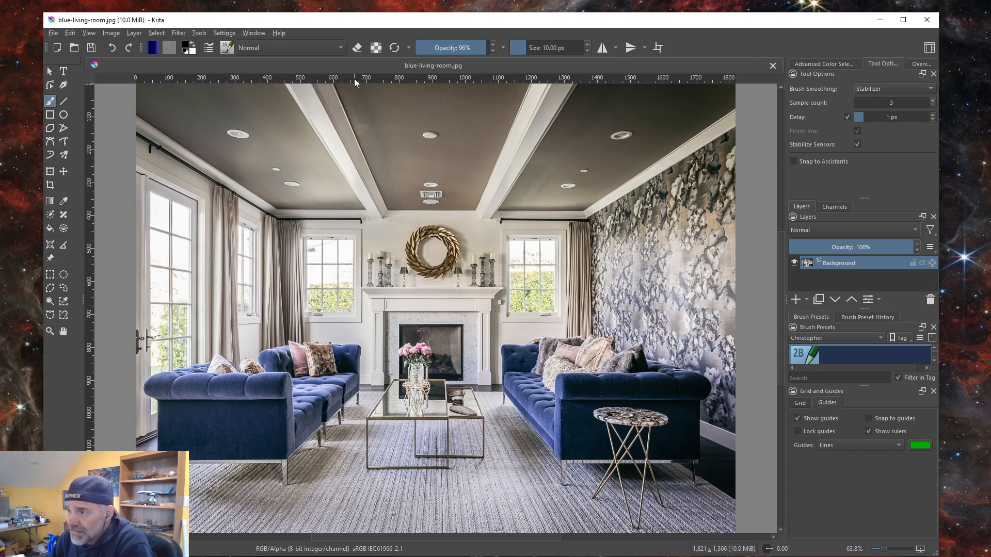
Step: Place two horizontal and two vertical guides framing the fireplace wall at its ceiling line, floor line and both corners
{"action": "left_click_drag", "start_coordinate": [354, 78], "coordinate": [585, 218]}
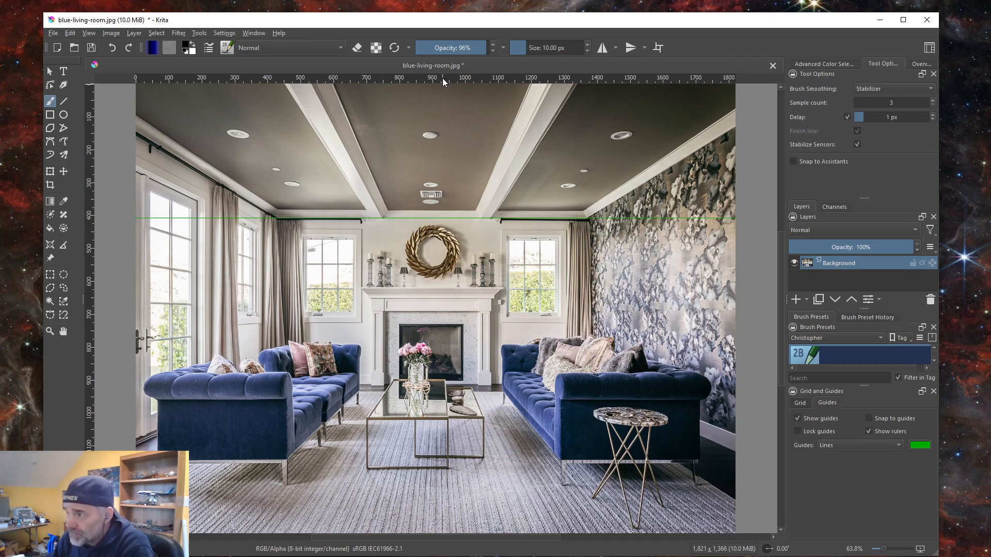
{"action": "left_click_drag", "start_coordinate": [442, 78], "coordinate": [465, 384]}
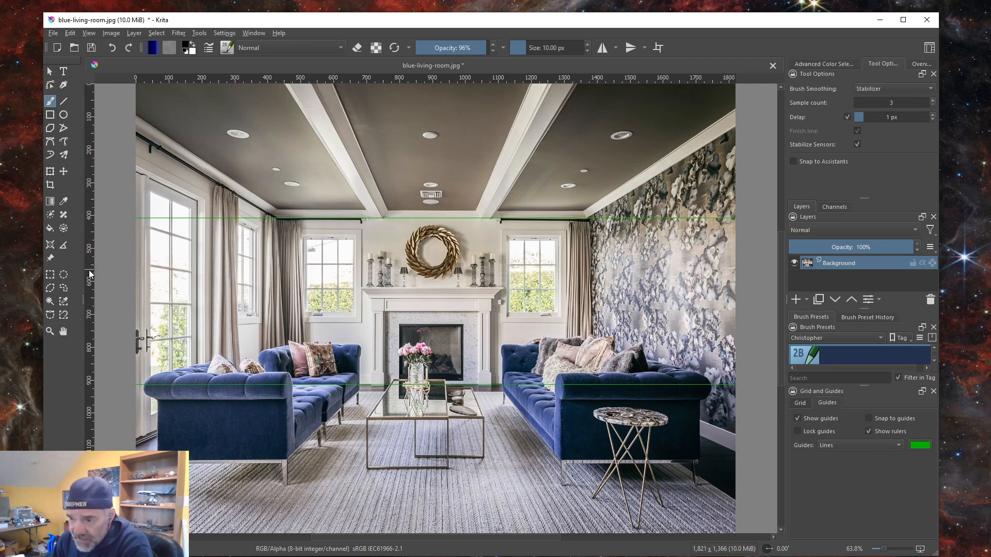
{"action": "left_click_drag", "start_coordinate": [89, 269], "coordinate": [587, 323]}
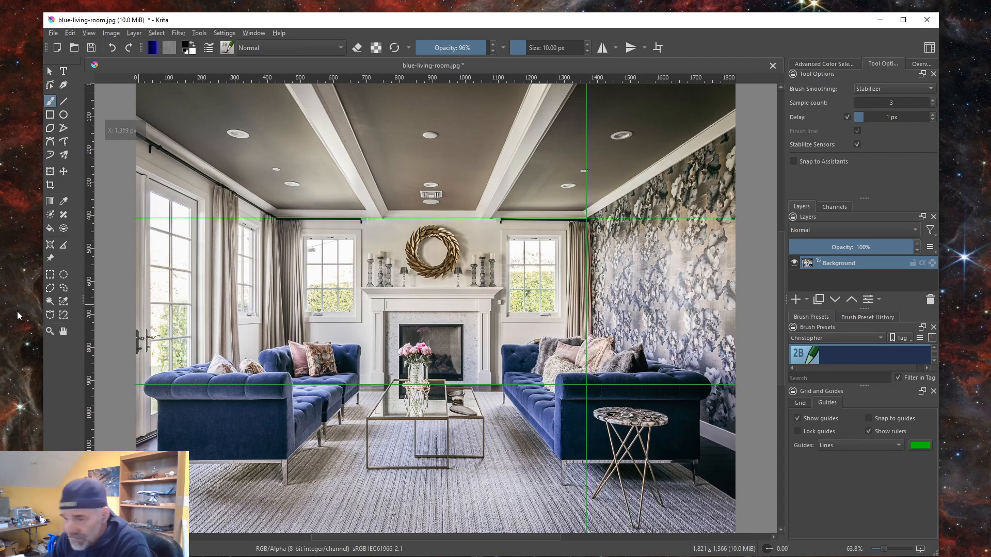
{"action": "left_click_drag", "start_coordinate": [89, 305], "coordinate": [277, 317]}
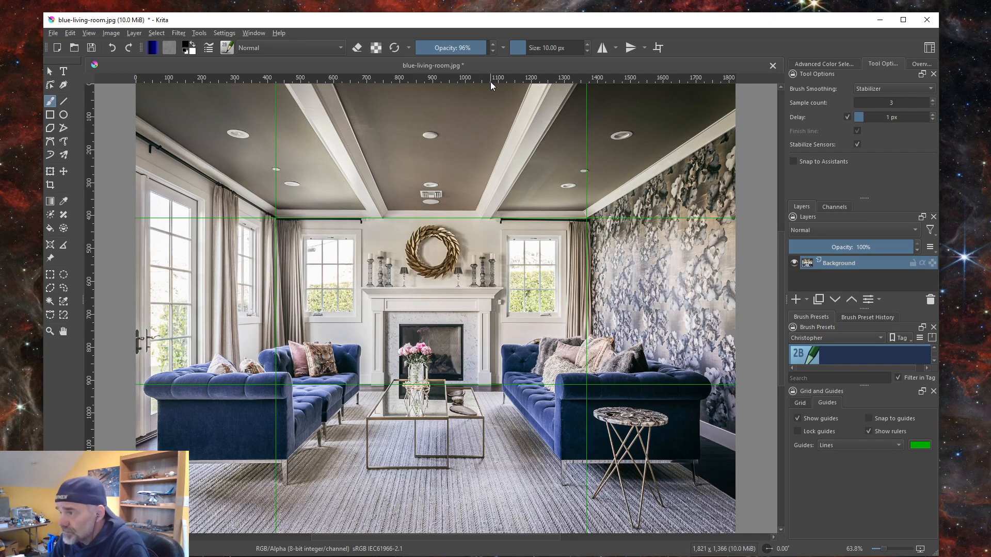
Step: Add outer guides for the near wall edges: horizontals at the side walls' ceiling and floor heights, verticals just inside both photo sides
{"action": "left_click_drag", "start_coordinate": [483, 82], "coordinate": [484, 83]}
{"action": "left_click_drag", "start_coordinate": [483, 97], "coordinate": [731, 127]}
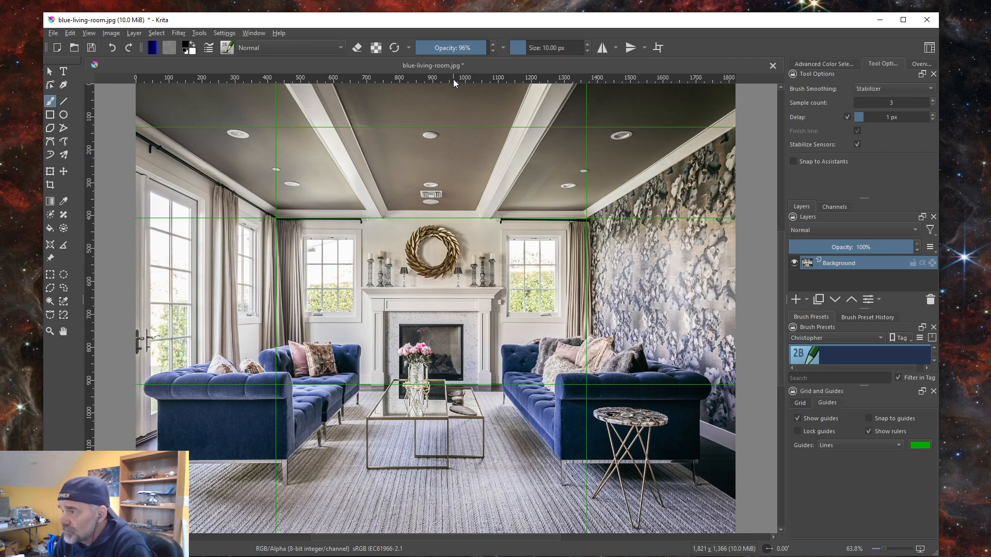
{"action": "mouse_move", "coordinate": [453, 79]}
{"action": "left_mouse_down"}
{"action": "mouse_move", "coordinate": [445, 117]}
{"action": "mouse_move", "coordinate": [603, 450]}
{"action": "left_mouse_up"}
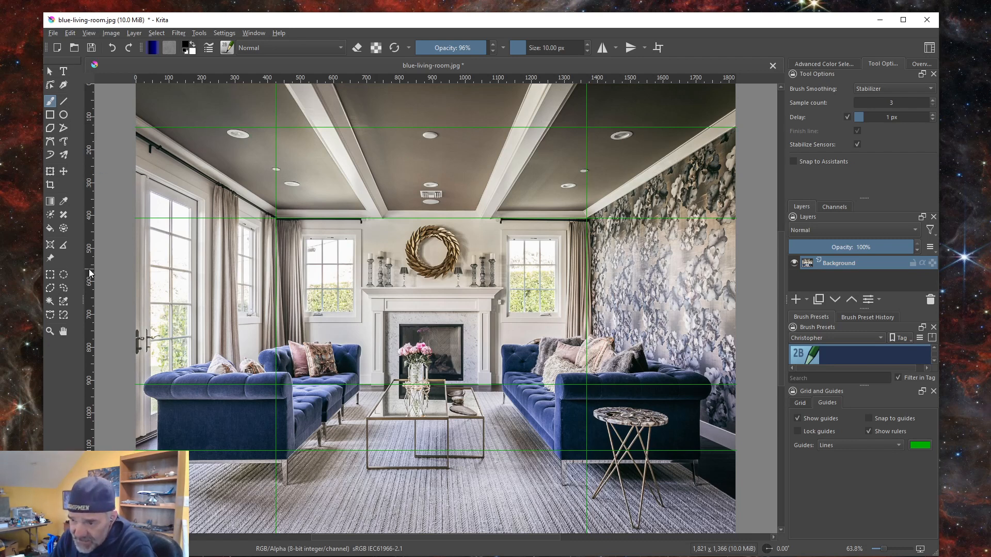
{"action": "left_click_drag", "start_coordinate": [88, 273], "coordinate": [732, 260]}
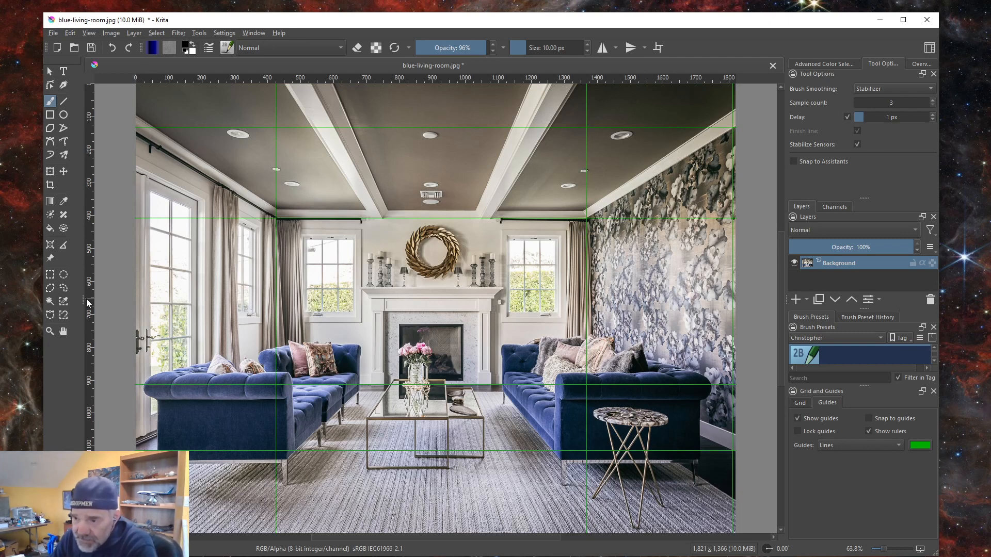
{"action": "left_click_drag", "start_coordinate": [88, 298], "coordinate": [140, 340]}
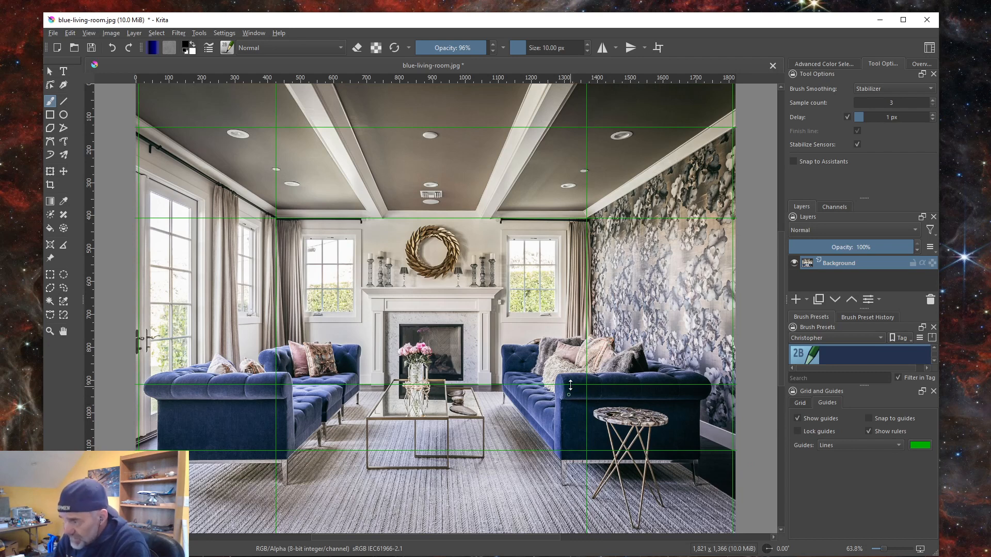
Step: Fine-tune the guide along the fireplace wall's floor line, lock the guides and enable snapping to guides
{"action": "left_click_drag", "start_coordinate": [571, 384], "coordinate": [574, 383]}
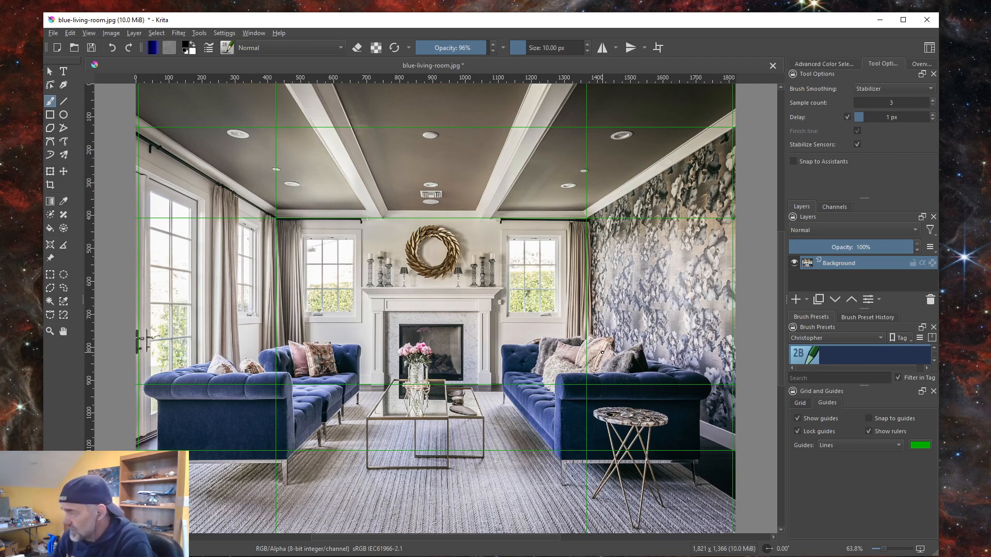
{"action": "left_click", "coordinate": [869, 419]}
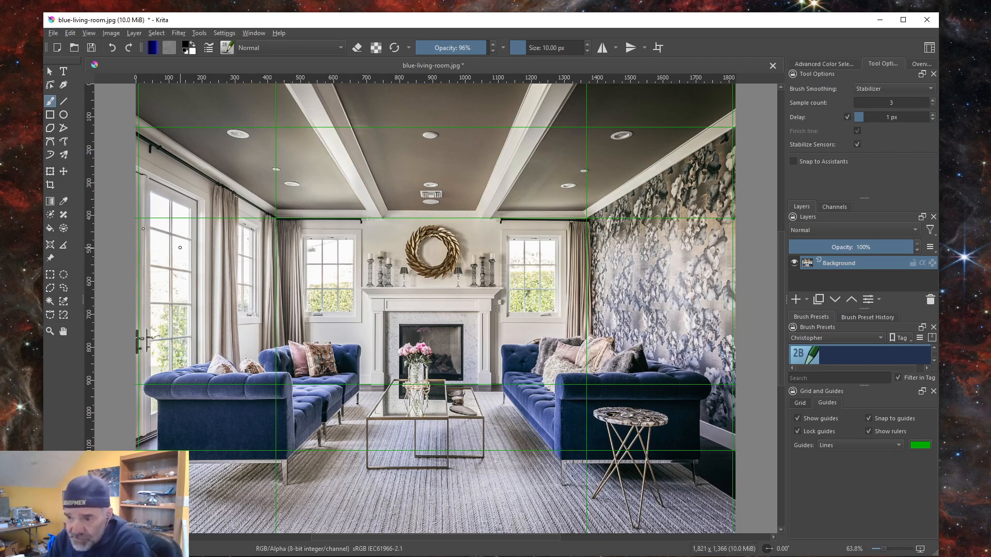
Step: Select the fireplace wall as a rectangle of about 943 × 506 px between the guides and copy it sharp into a new image
{"action": "left_click", "coordinate": [47, 279]}
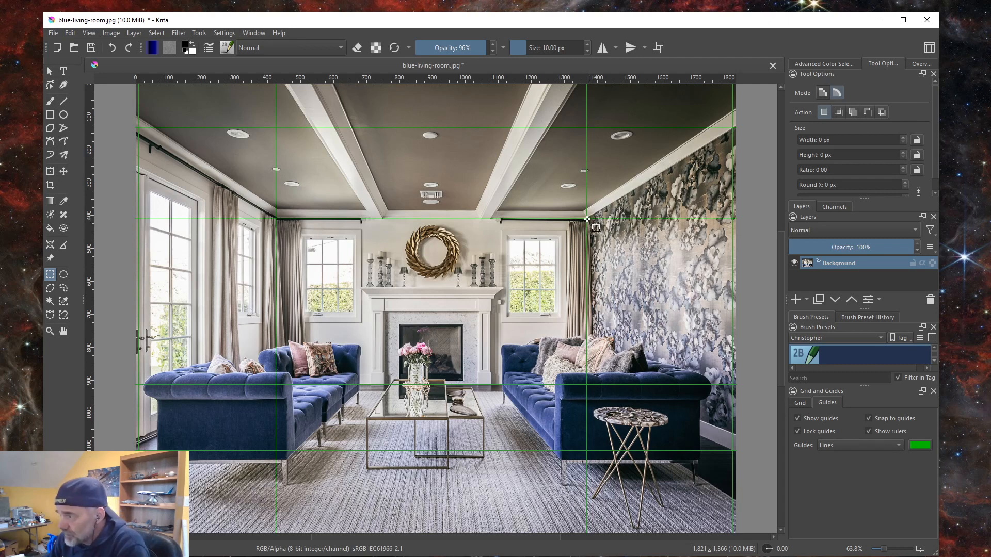
{"action": "left_click_drag", "start_coordinate": [586, 219], "coordinate": [276, 386]}
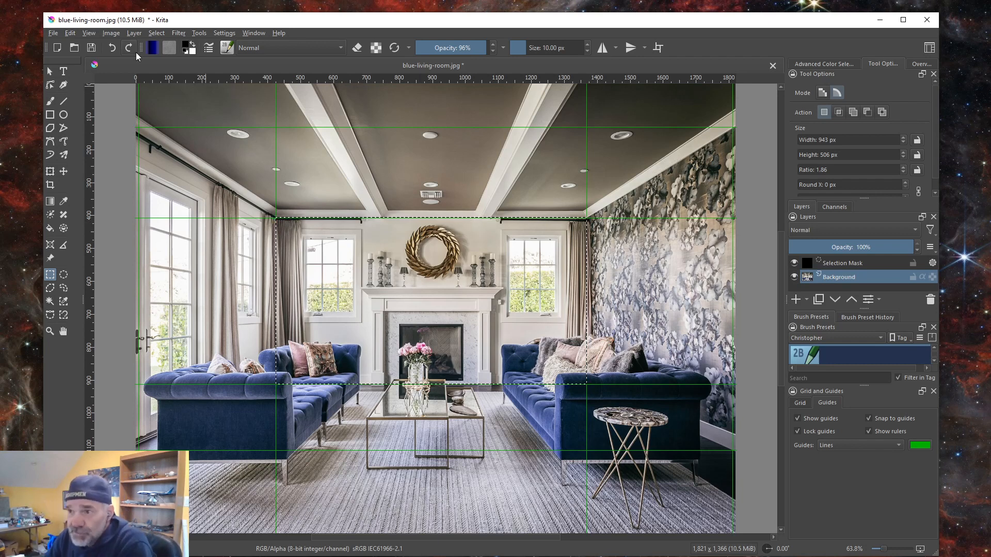
{"action": "left_click", "coordinate": [70, 33]}
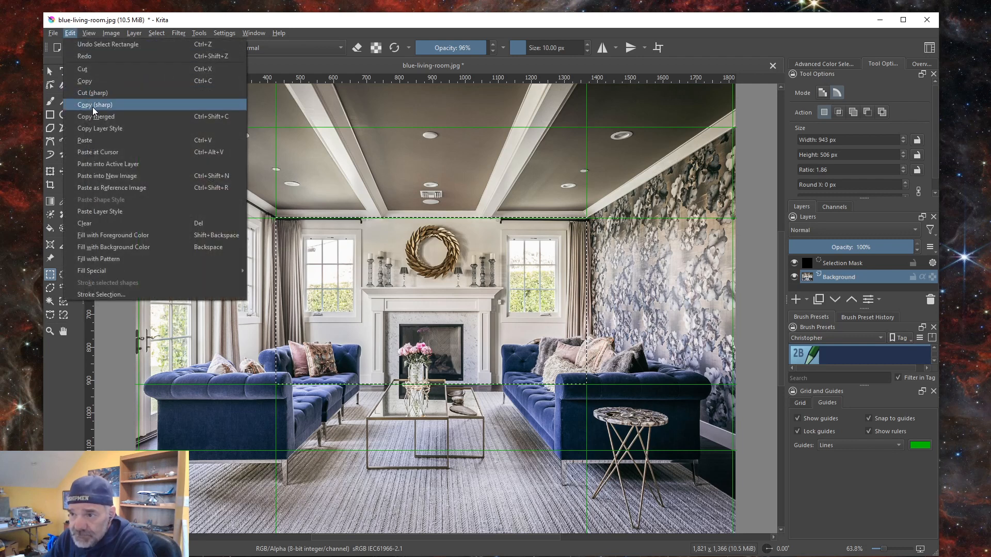
{"action": "left_click", "coordinate": [95, 104]}
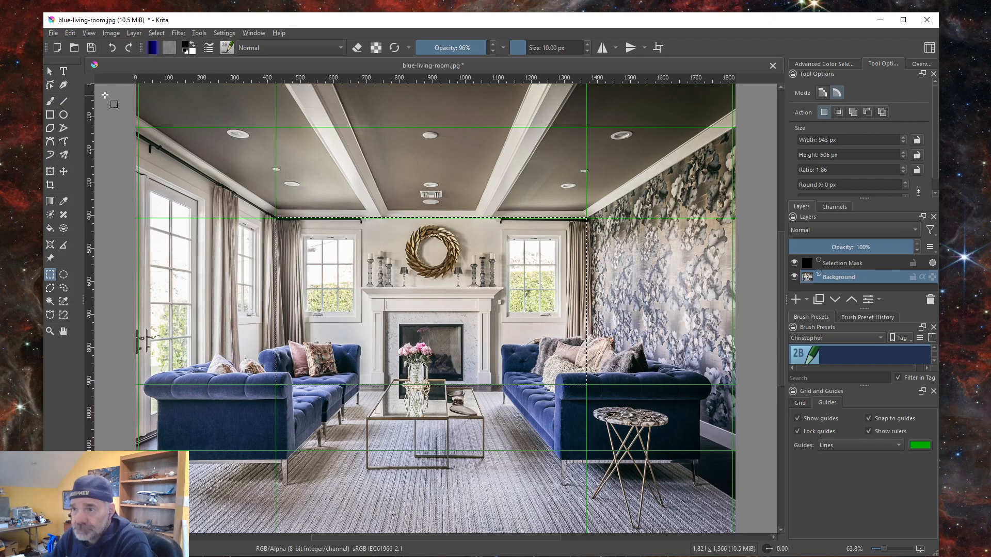
{"action": "left_click", "coordinate": [71, 33]}
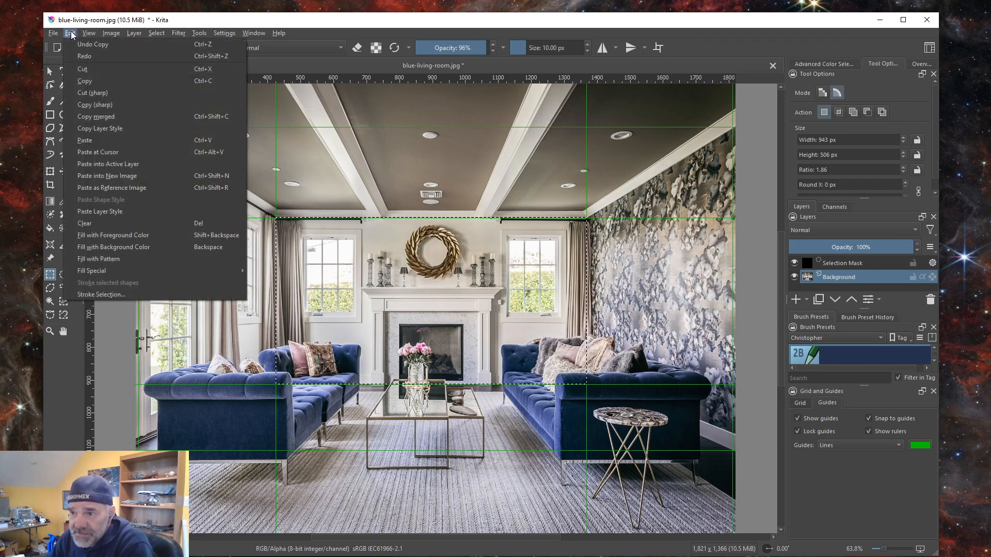
{"action": "left_click", "coordinate": [103, 176]}
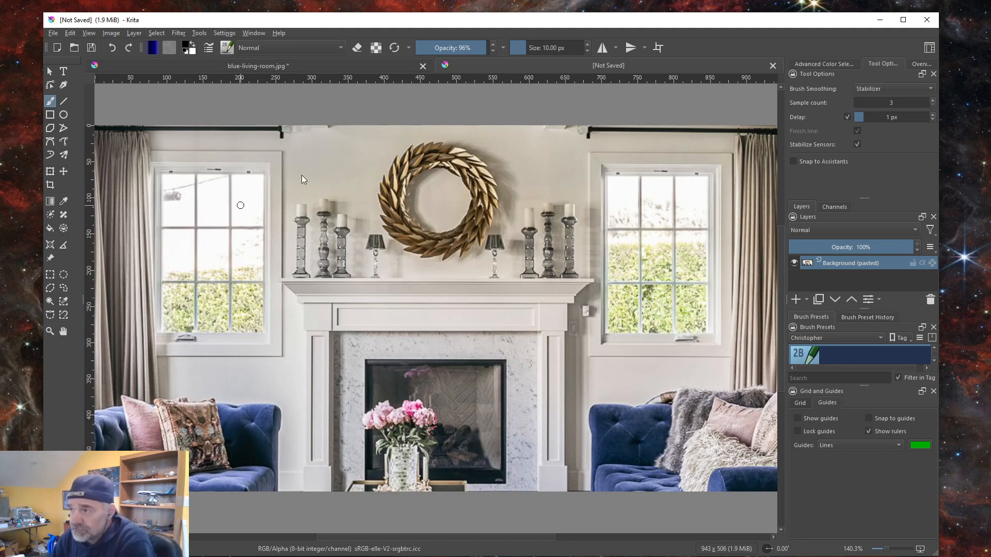
Step: Return to the blue-living-room.jpg document and deselect the fireplace wall
{"action": "left_click", "coordinate": [238, 66]}
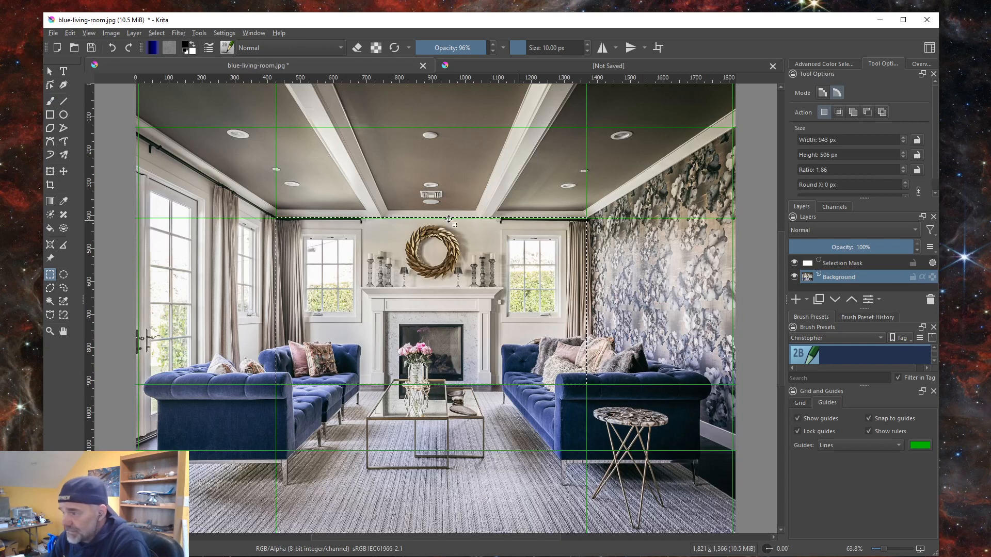
{"action": "left_click", "coordinate": [156, 33]}
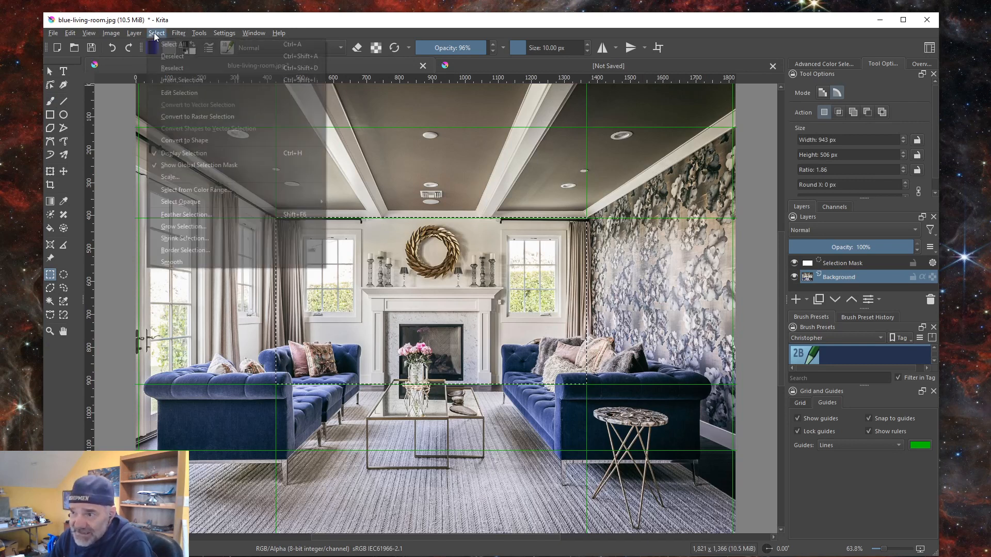
{"action": "left_click", "coordinate": [172, 56]}
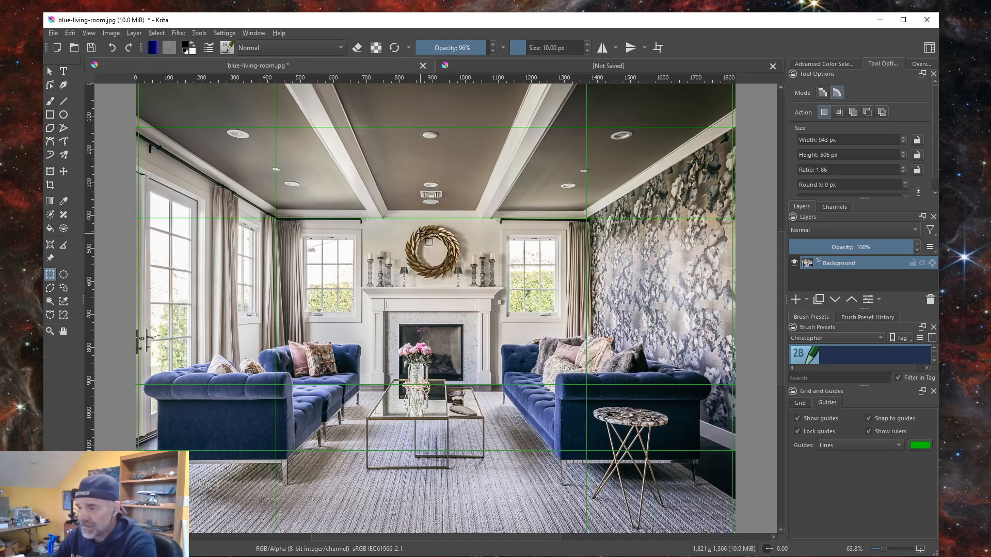
Step: Select the wallpapered side wall as a four-corner polygon snapped to the guide intersections, about 443 × 982 px
{"action": "left_click", "coordinate": [51, 289]}
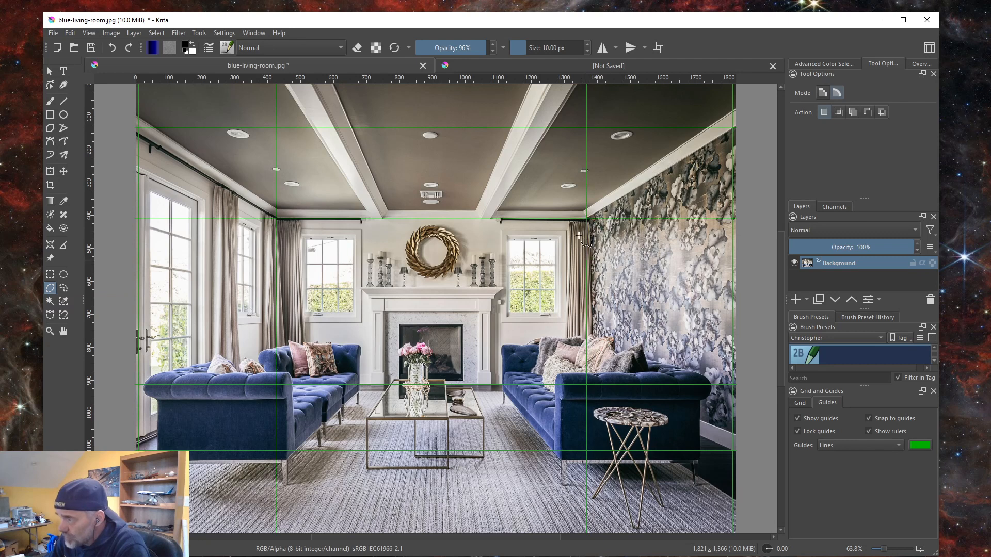
{"action": "left_click", "coordinate": [587, 219]}
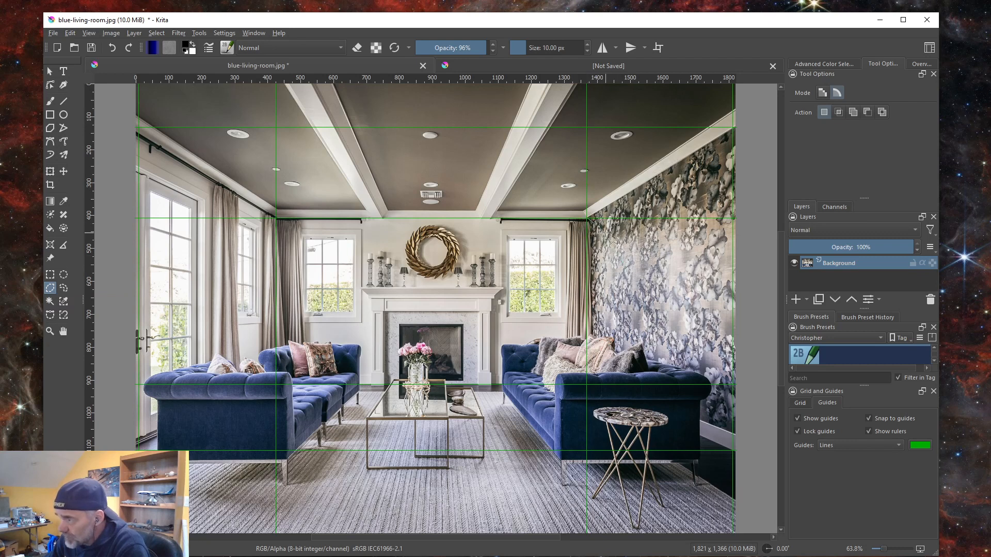
{"action": "left_click", "coordinate": [587, 391]}
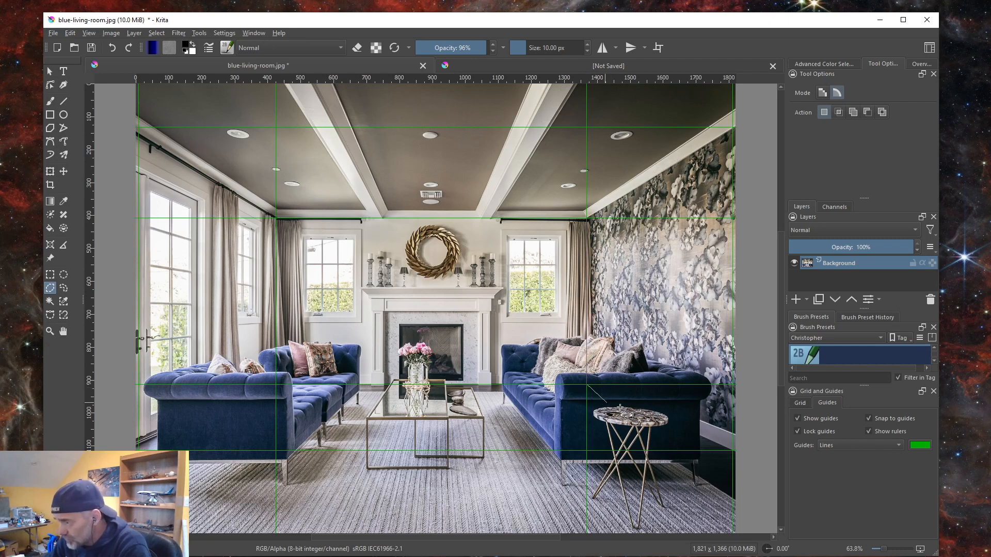
{"action": "left_click", "coordinate": [732, 451]}
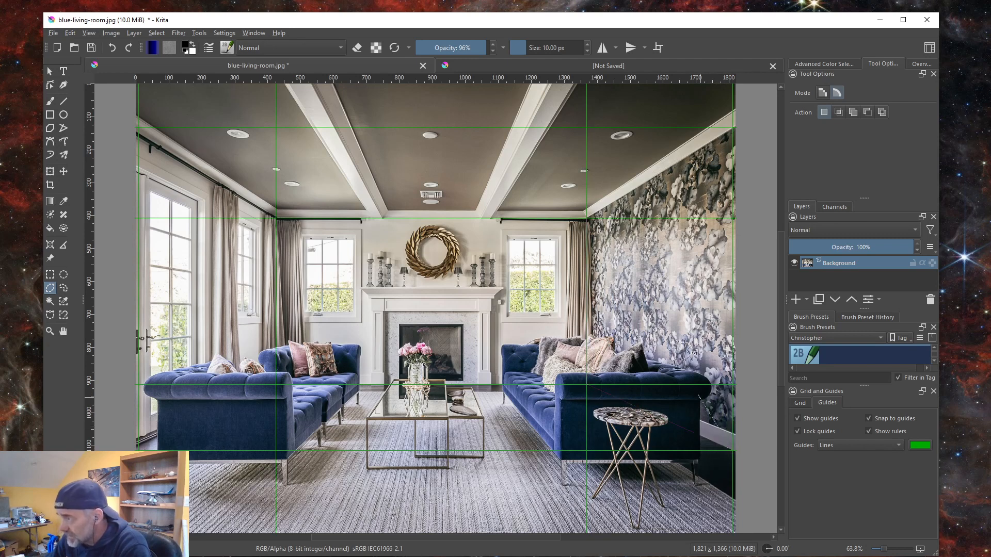
{"action": "left_click", "coordinate": [732, 128]}
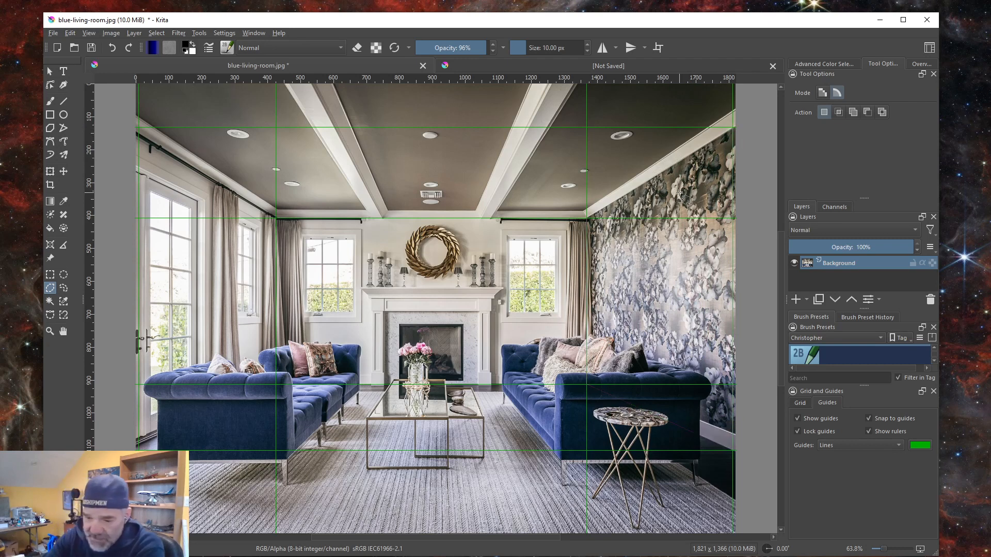
{"action": "key", "text": "Return"}
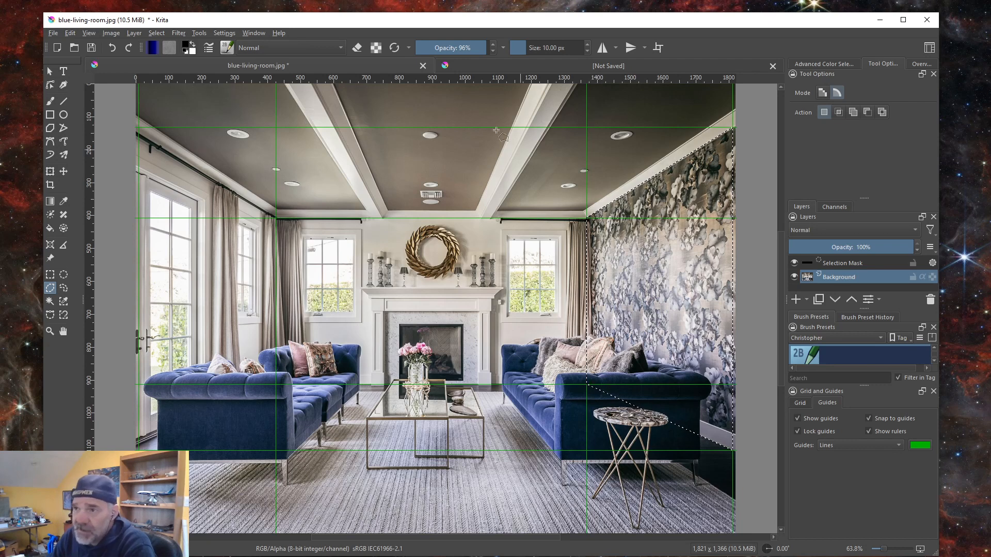
Step: Copy the selected wallpapered wall sharp and paste it into a new image
{"action": "left_click", "coordinate": [70, 33]}
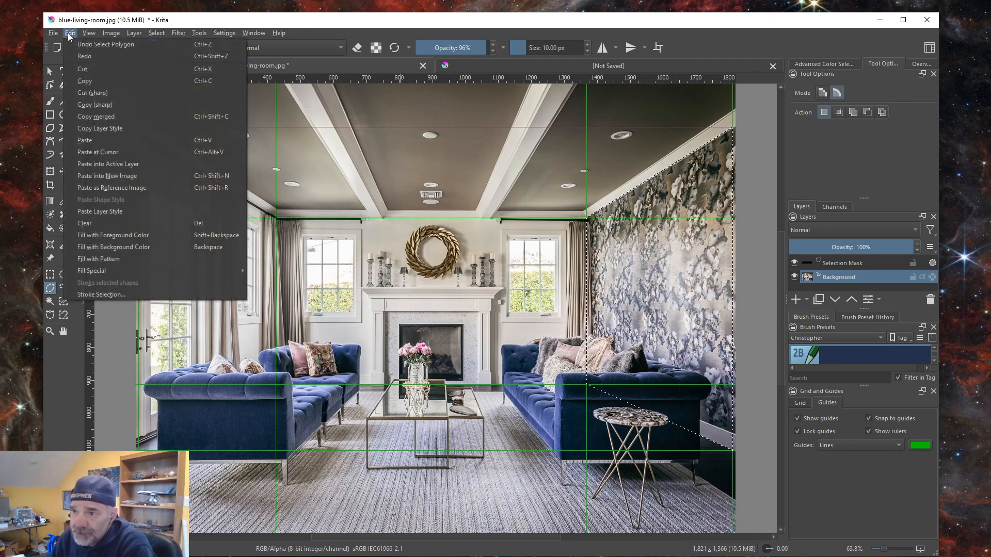
{"action": "left_click", "coordinate": [98, 105]}
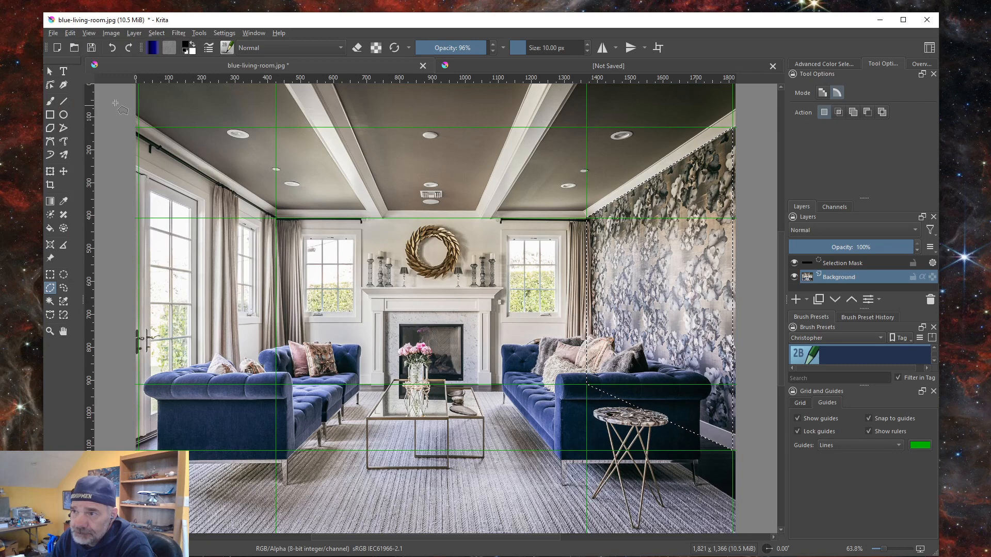
{"action": "left_click", "coordinate": [70, 35]}
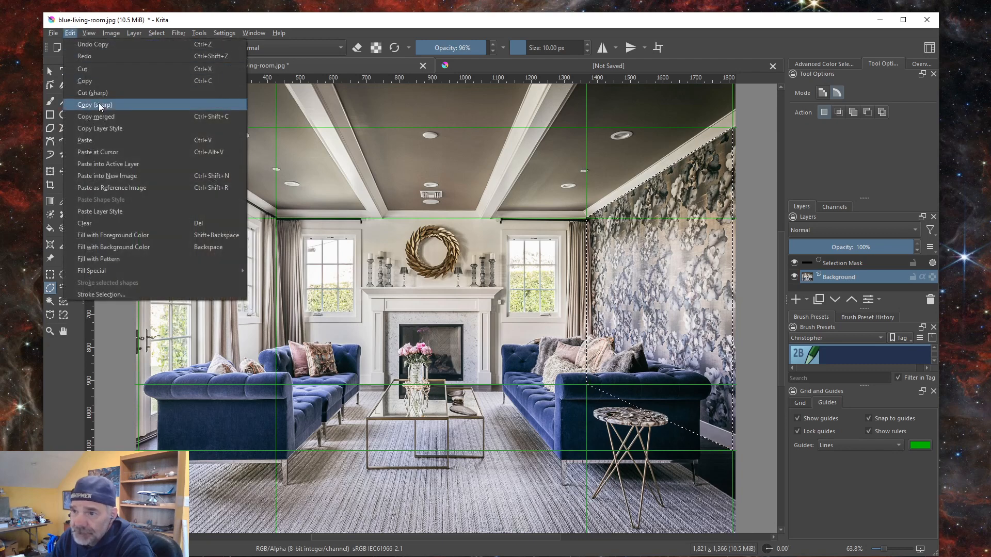
{"action": "left_click", "coordinate": [114, 175]}
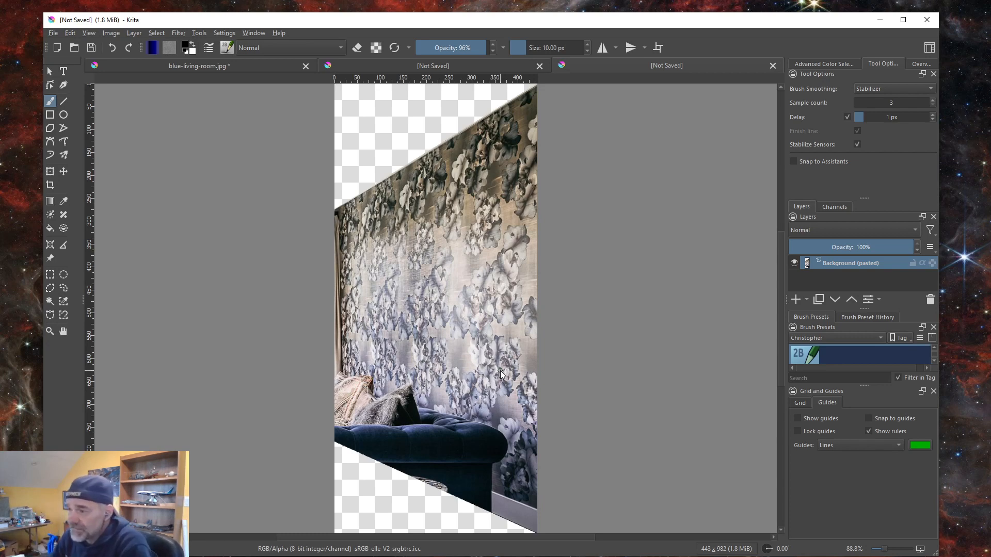
Step: Return to the blue-living-room.jpg document and deselect the wallpapered wall
{"action": "left_click", "coordinate": [188, 67]}
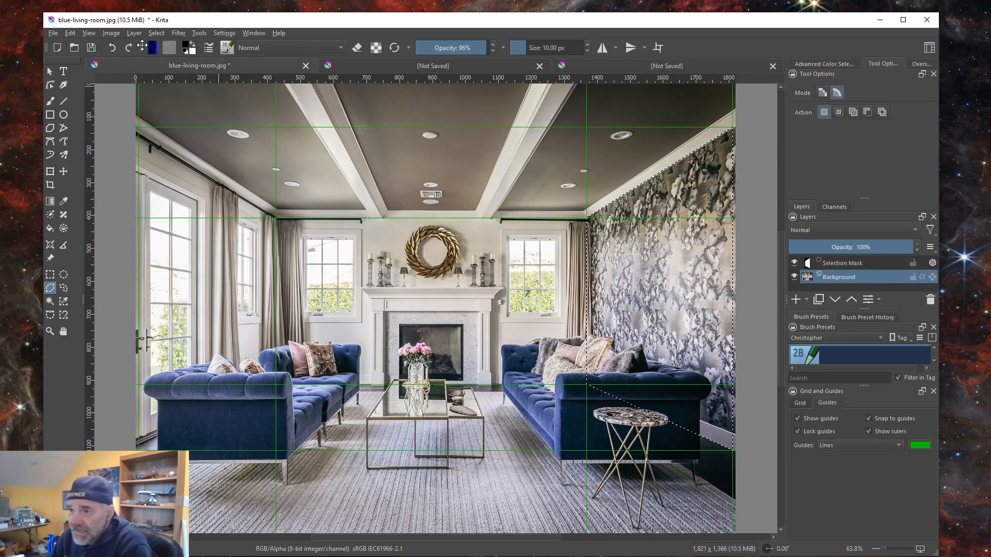
{"action": "left_click", "coordinate": [156, 34]}
{"action": "left_click", "coordinate": [173, 57]}
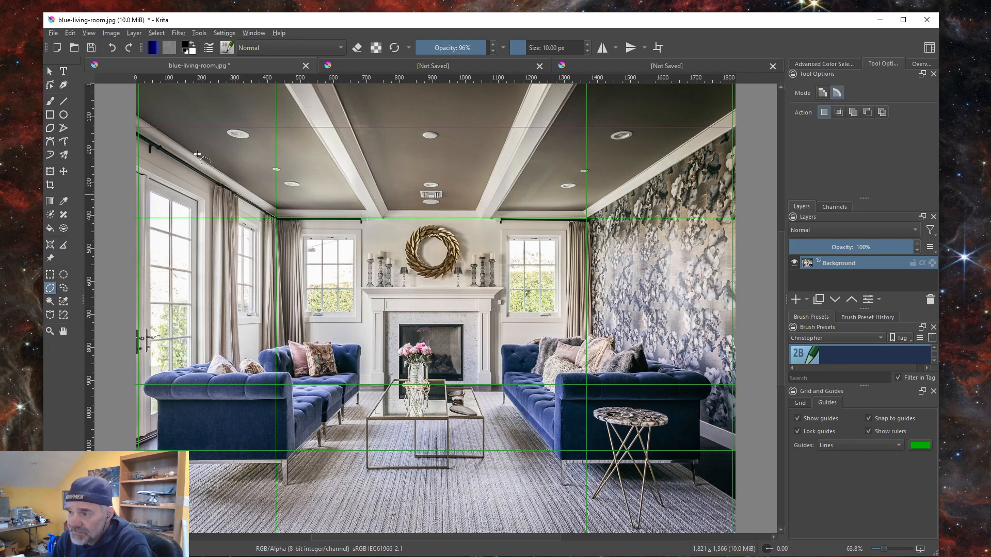
Step: Select the side wall with the glass door as a polygon of about 417 × 982 px and copy it sharp into a new image
{"action": "left_click", "coordinate": [141, 127]}
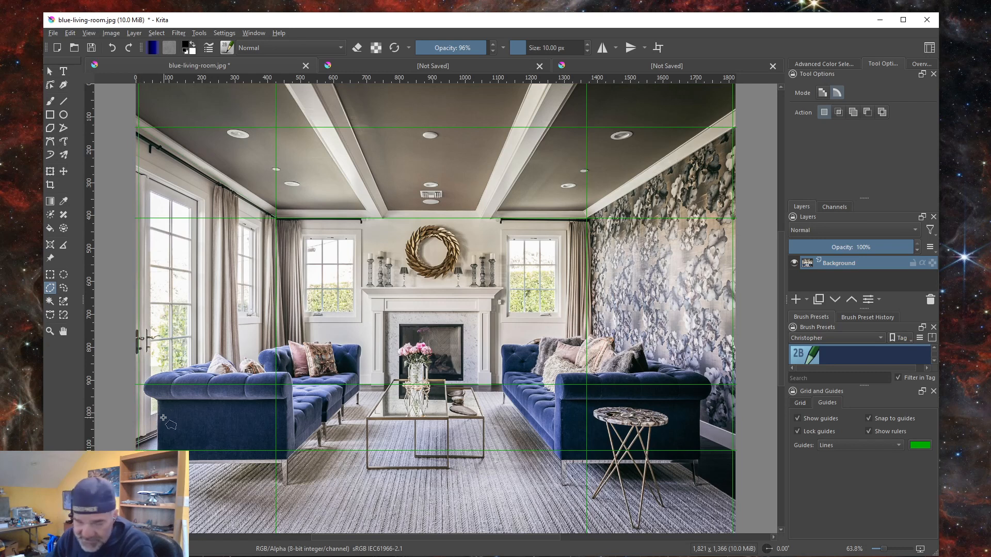
{"action": "left_click", "coordinate": [139, 449]}
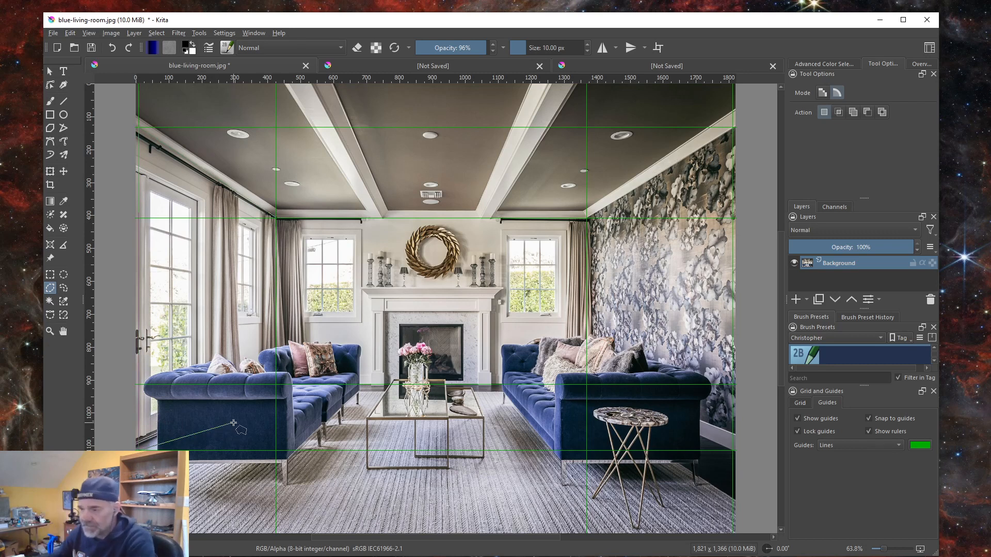
{"action": "double_click", "coordinate": [276, 386]}
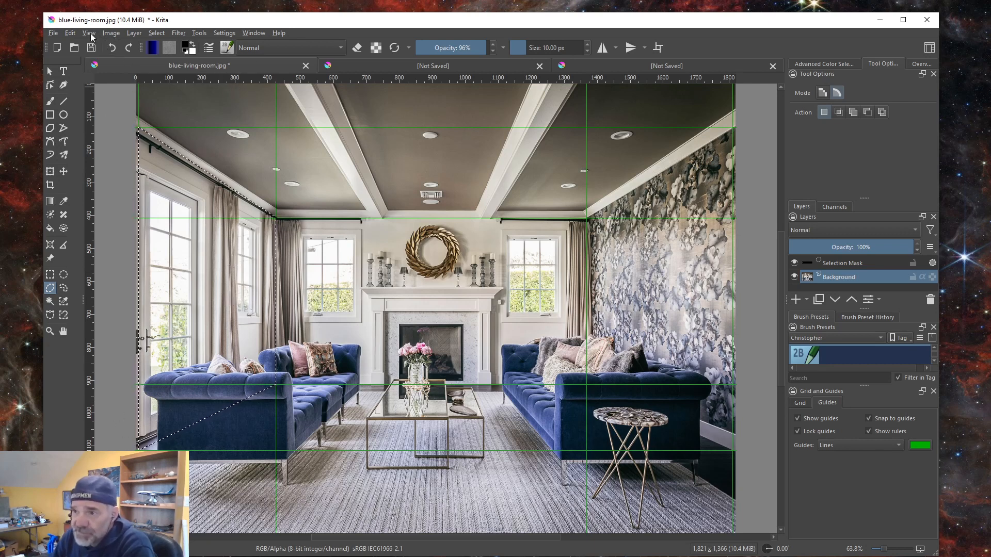
{"action": "left_click", "coordinate": [70, 33]}
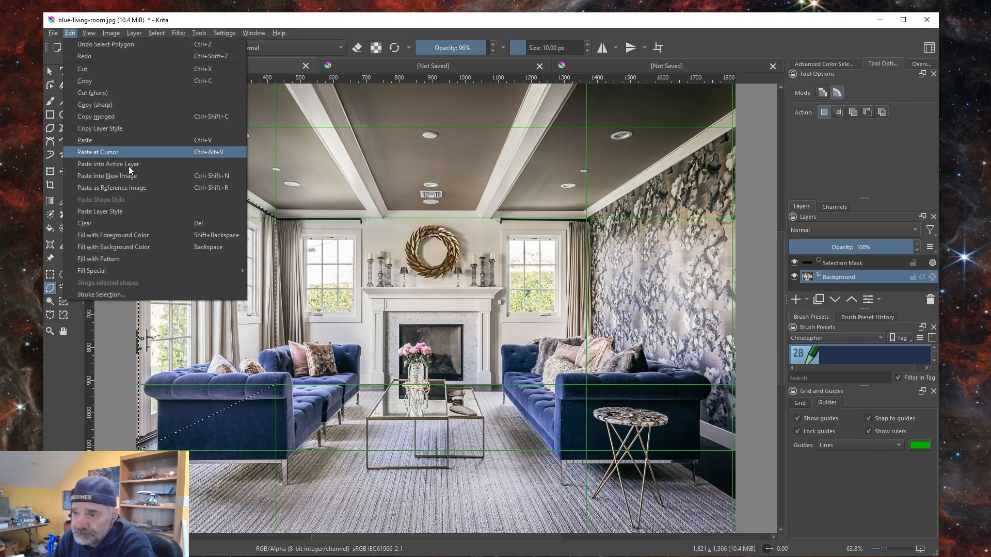
{"action": "left_click", "coordinate": [100, 104]}
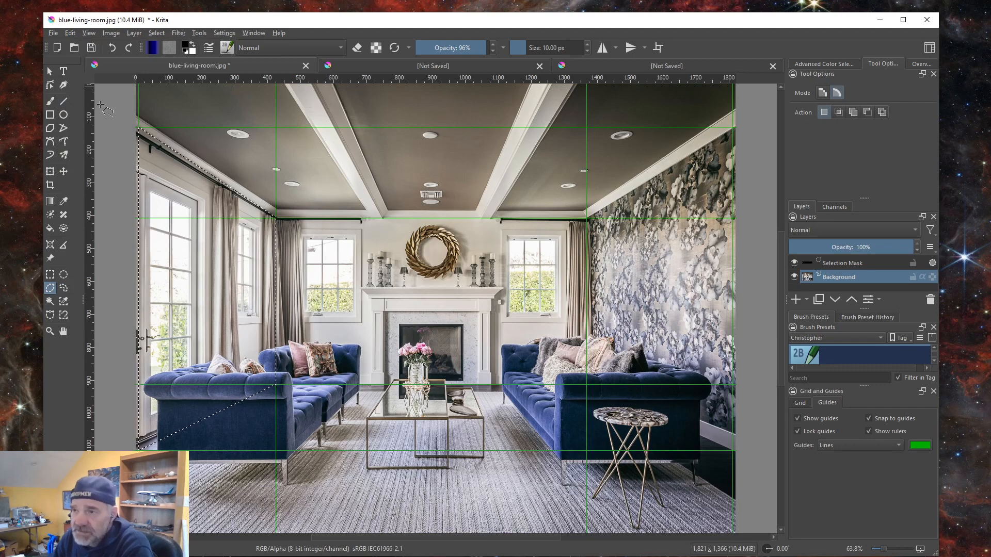
{"action": "left_click", "coordinate": [70, 33]}
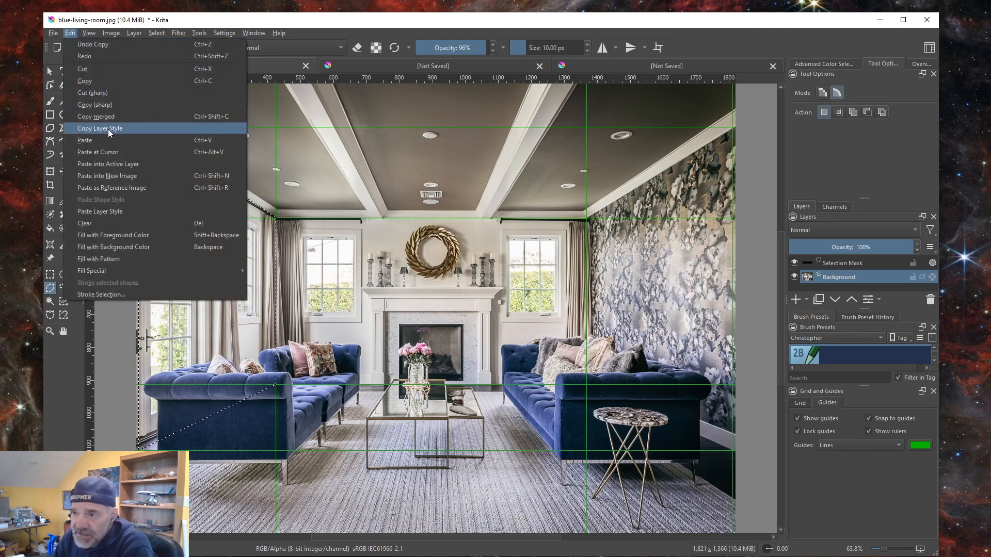
{"action": "left_click", "coordinate": [106, 176]}
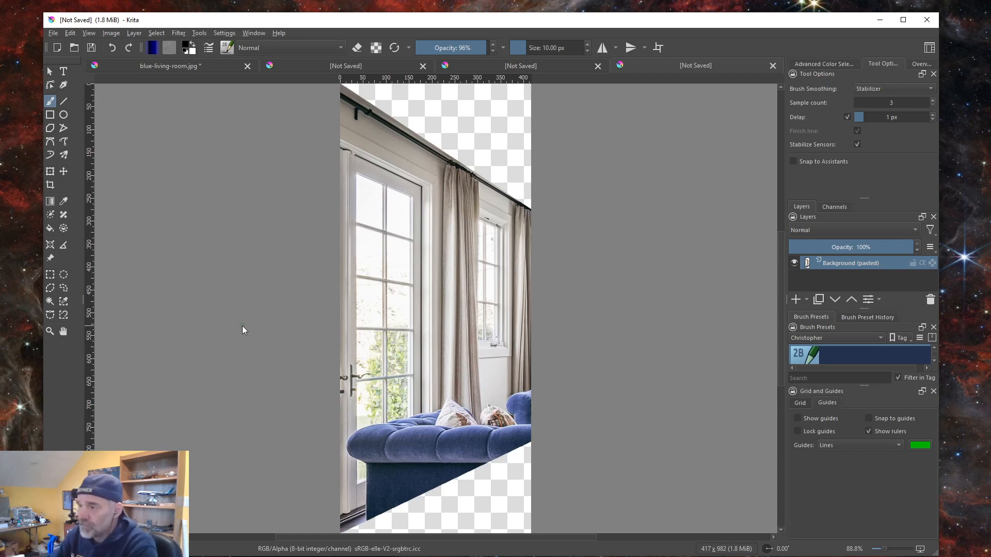
Step: Go back to blue-living-room.jpg and clear the selection around the glass-door wall
{"action": "left_click", "coordinate": [145, 64]}
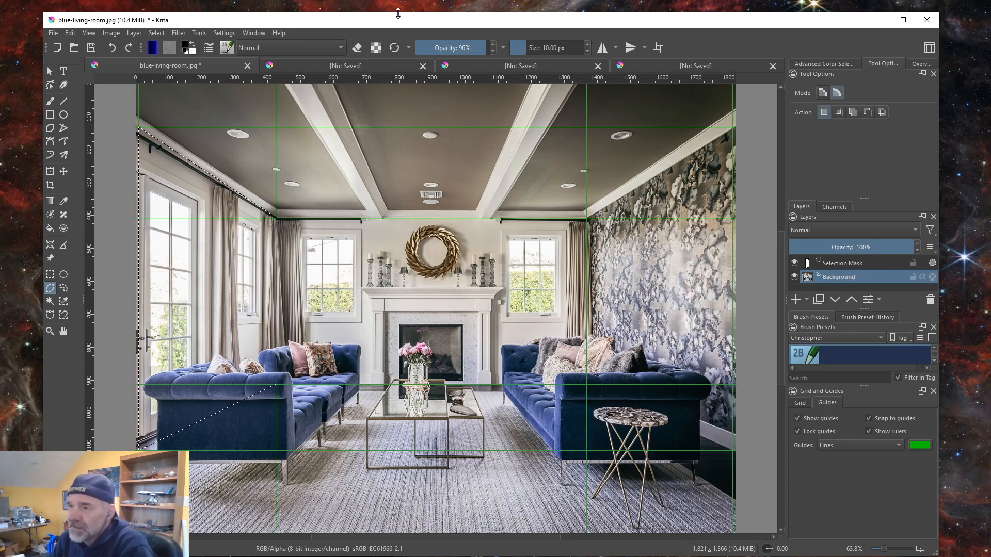
{"action": "left_click", "coordinate": [156, 33]}
{"action": "left_click", "coordinate": [172, 57]}
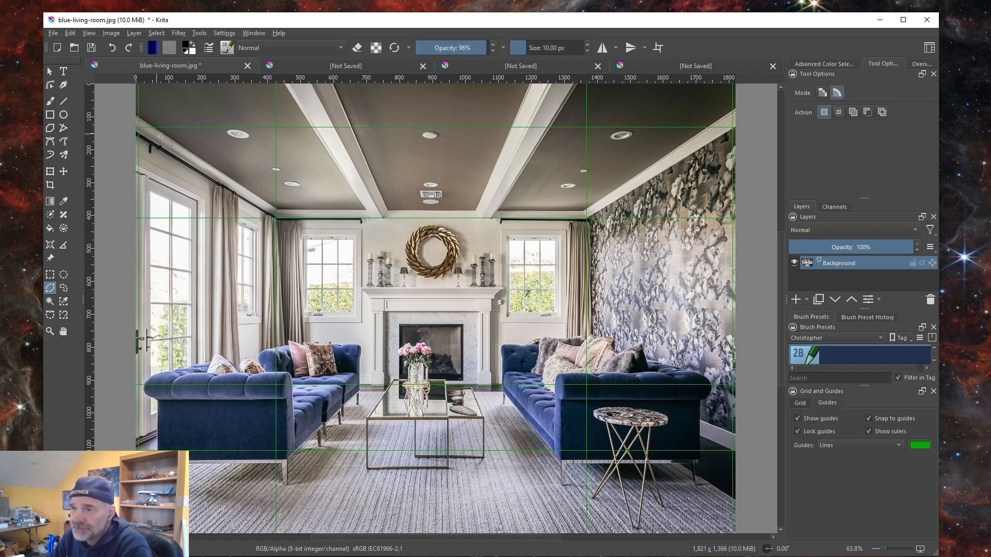
Step: Select the ceiling as a four-corner polygon between the guide intersections, about 1,803 × 275 px
{"action": "left_click", "coordinate": [50, 287]}
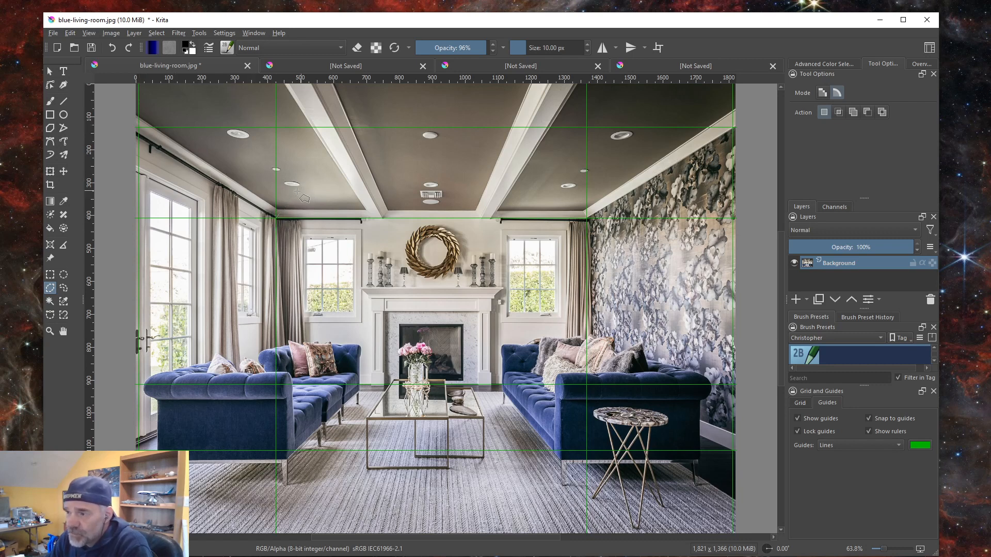
{"action": "left_click", "coordinate": [277, 218]}
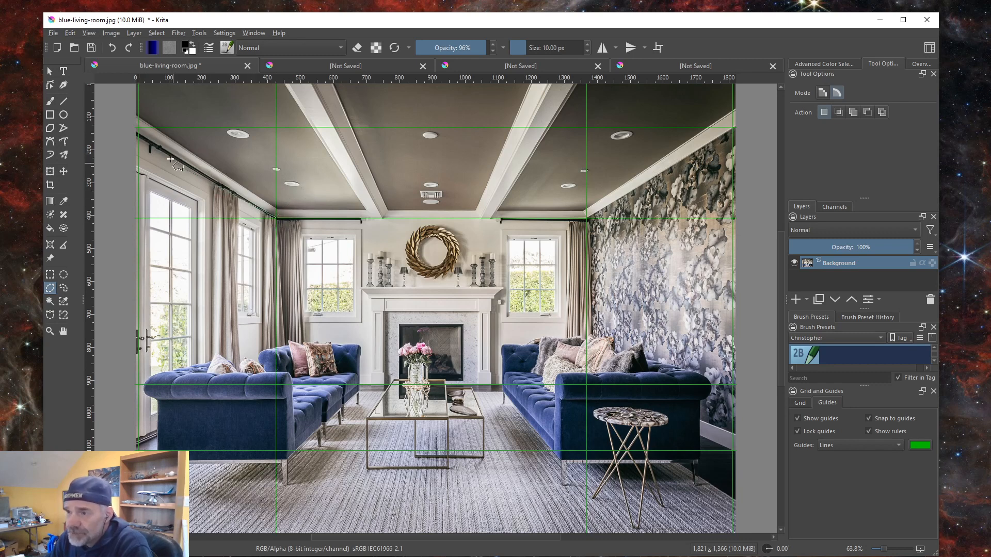
{"action": "left_click", "coordinate": [139, 128]}
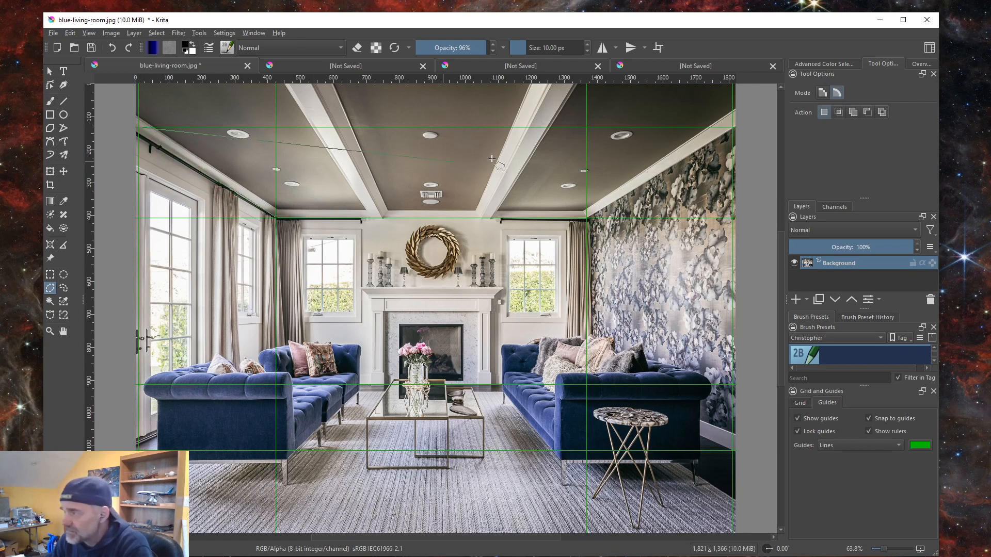
{"action": "left_click", "coordinate": [730, 127]}
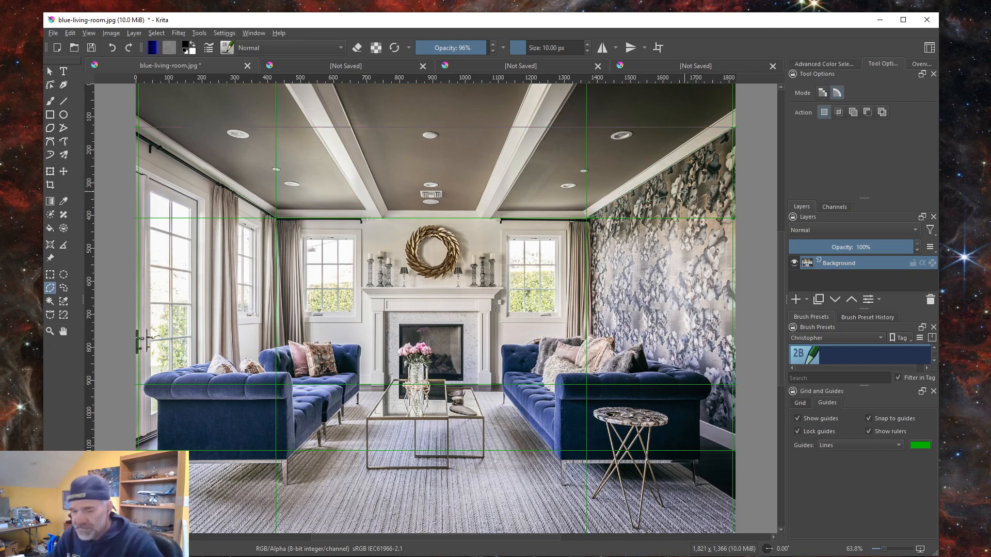
{"action": "double_click", "coordinate": [587, 217]}
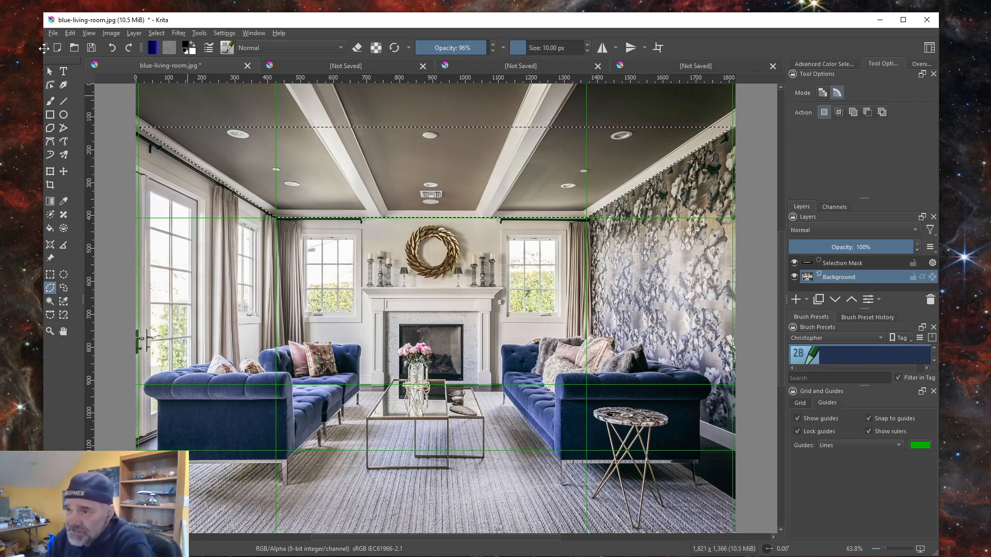
Step: Copy the selected ceiling sharp and paste it into a new image
{"action": "left_click", "coordinate": [69, 33]}
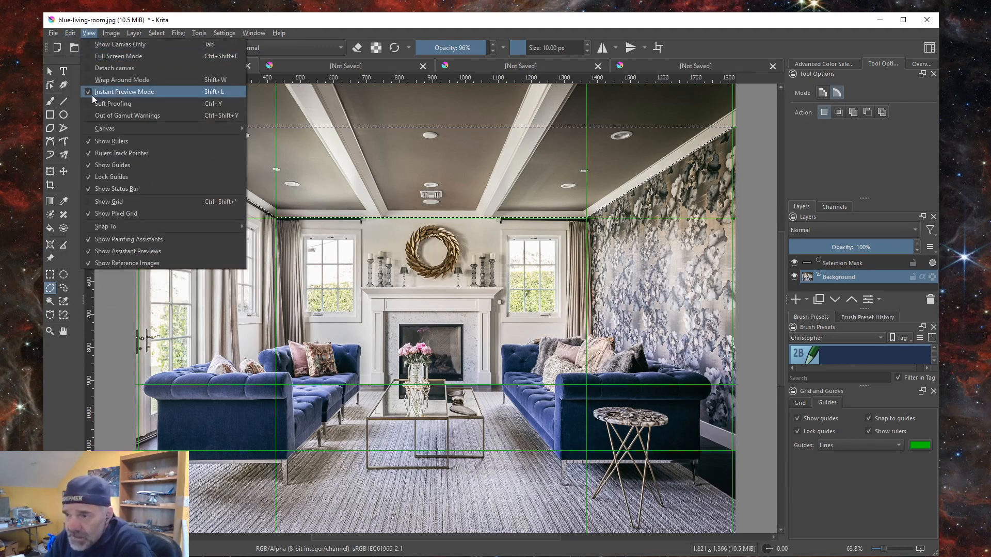
{"action": "left_click", "coordinate": [90, 105]}
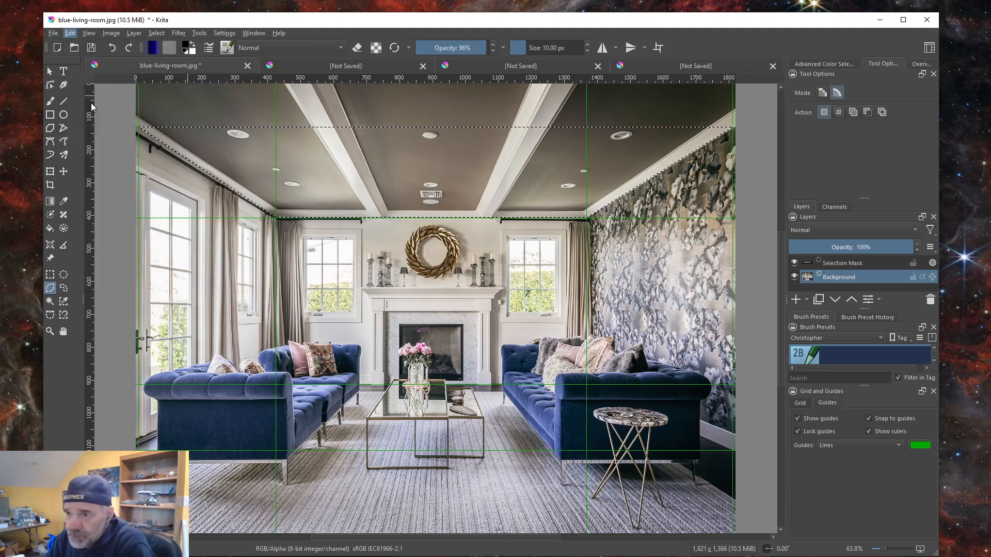
{"action": "left_click", "coordinate": [71, 35]}
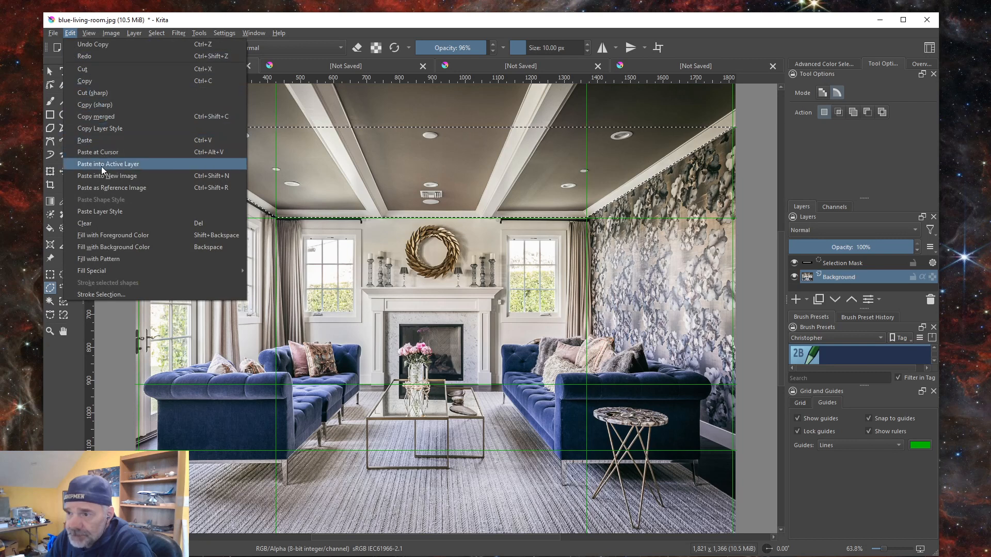
{"action": "left_click", "coordinate": [109, 177]}
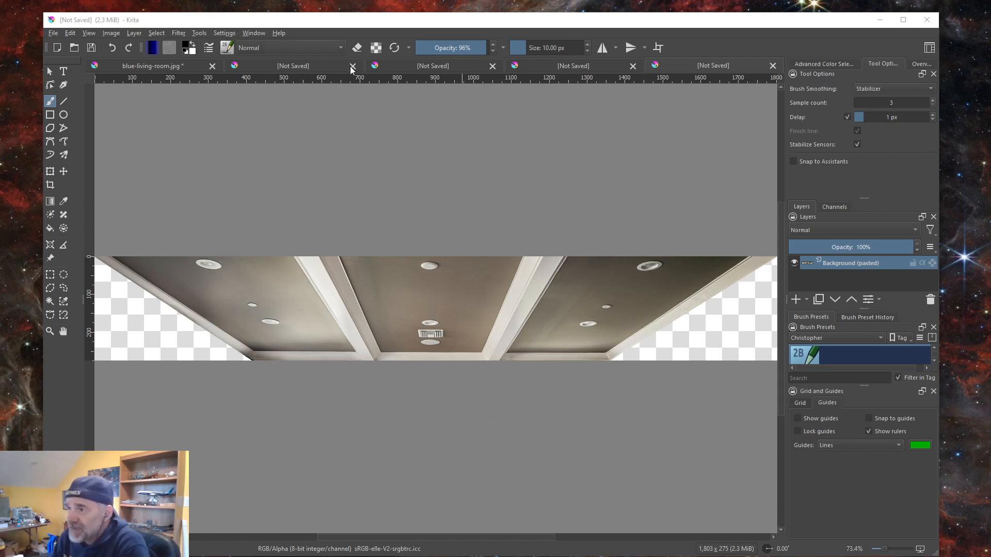
Step: Start exporting the fireplace wall image and browse to the folder MSFSProjects/SceneryProjects/5A1/PackageSources/5A1-modelLib/texture
{"action": "left_click", "coordinate": [276, 66]}
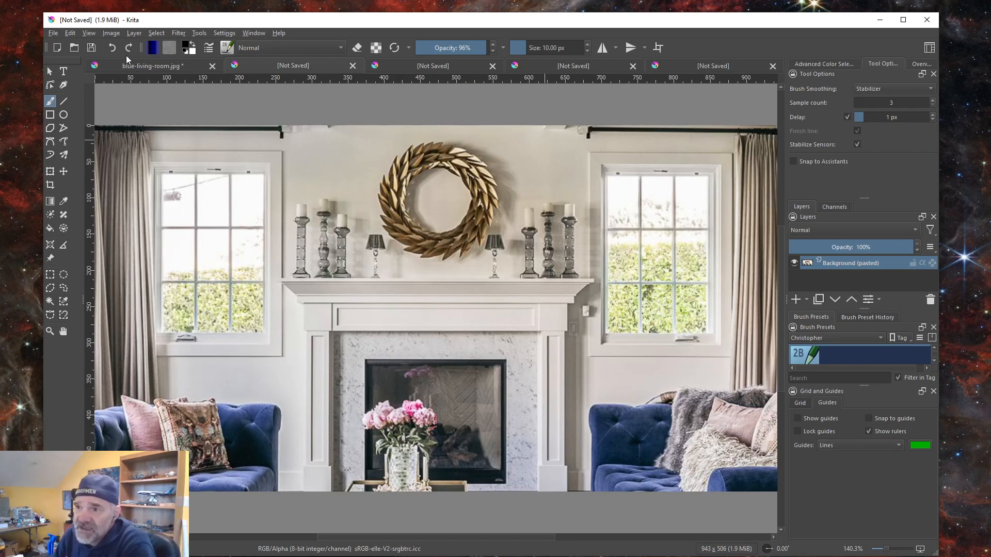
{"action": "left_click", "coordinate": [54, 34]}
{"action": "left_click", "coordinate": [82, 130]}
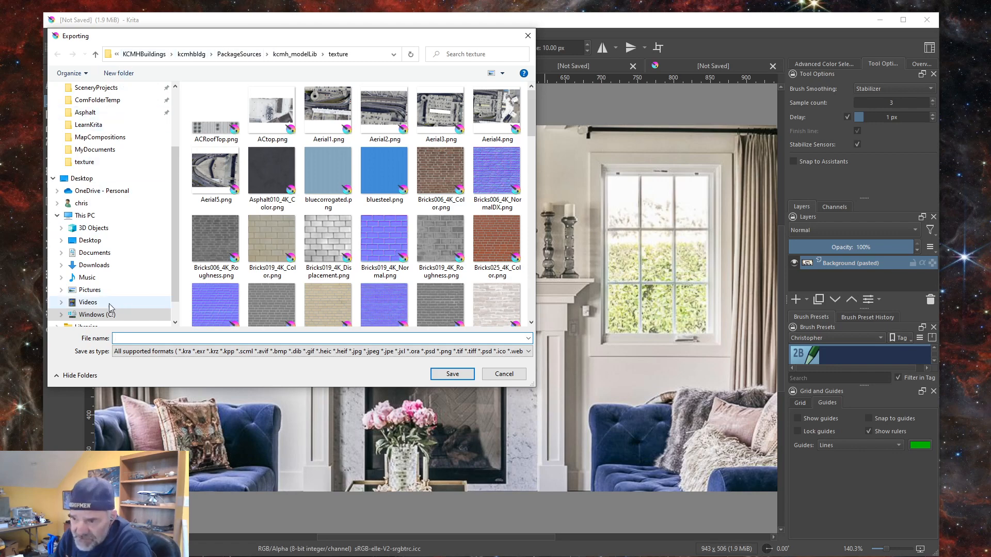
{"action": "left_click", "coordinate": [61, 314]}
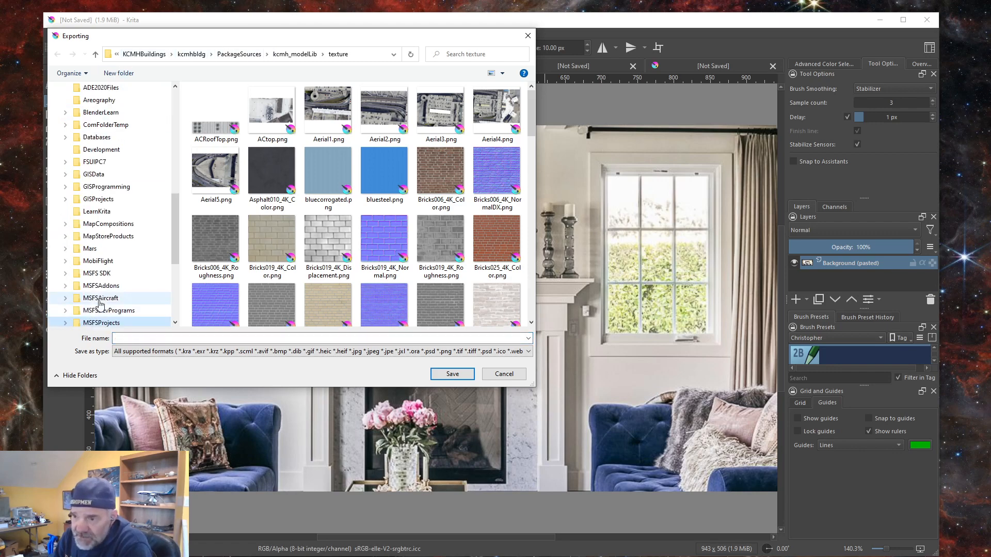
{"action": "scroll", "coordinate": [83, 302], "scroll_direction": "down", "scroll_amount": 2}
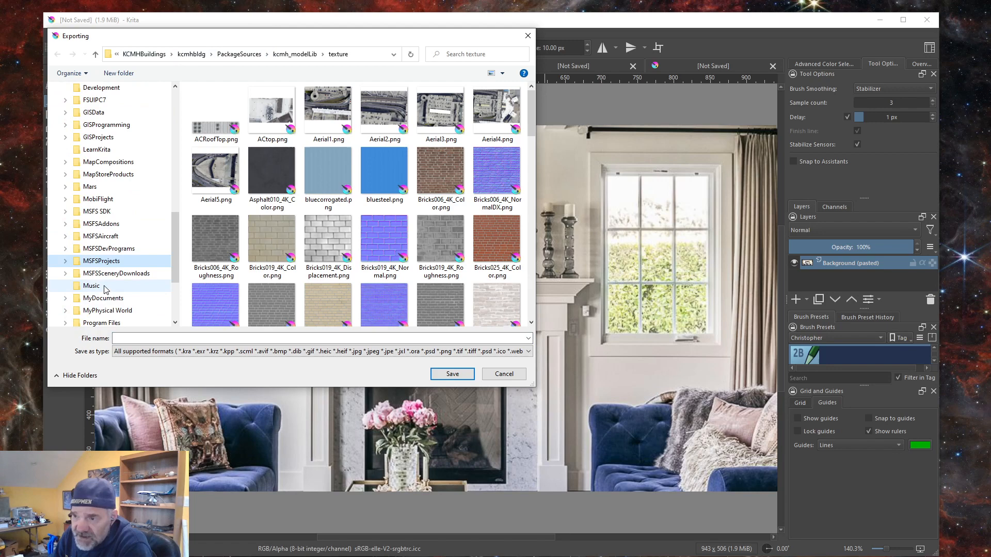
{"action": "left_click", "coordinate": [65, 260]}
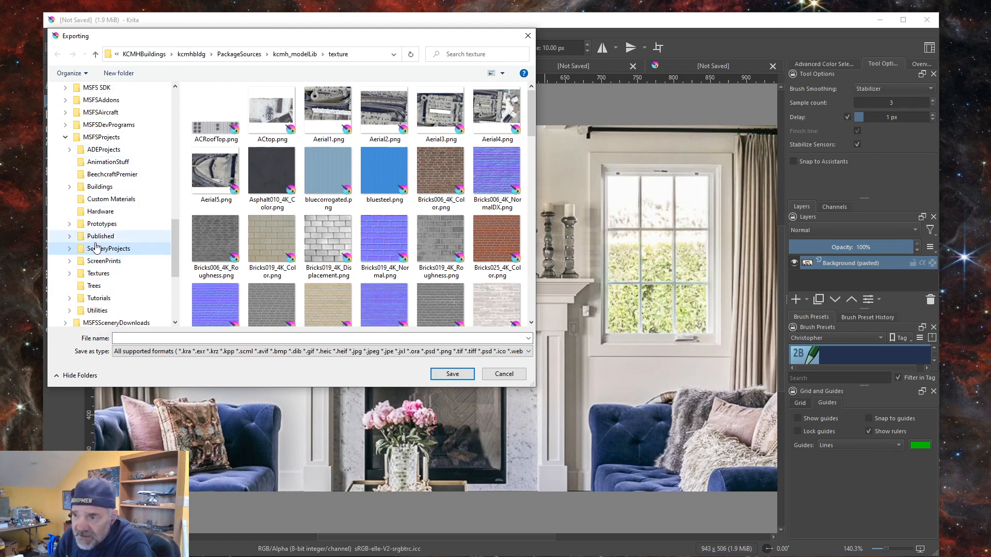
{"action": "left_click", "coordinate": [69, 249]}
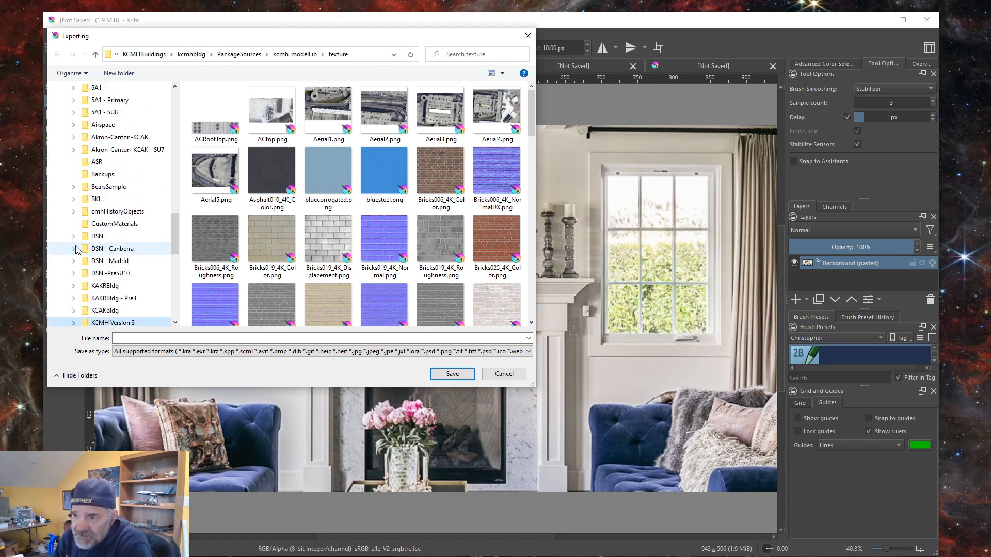
{"action": "left_click", "coordinate": [73, 88]}
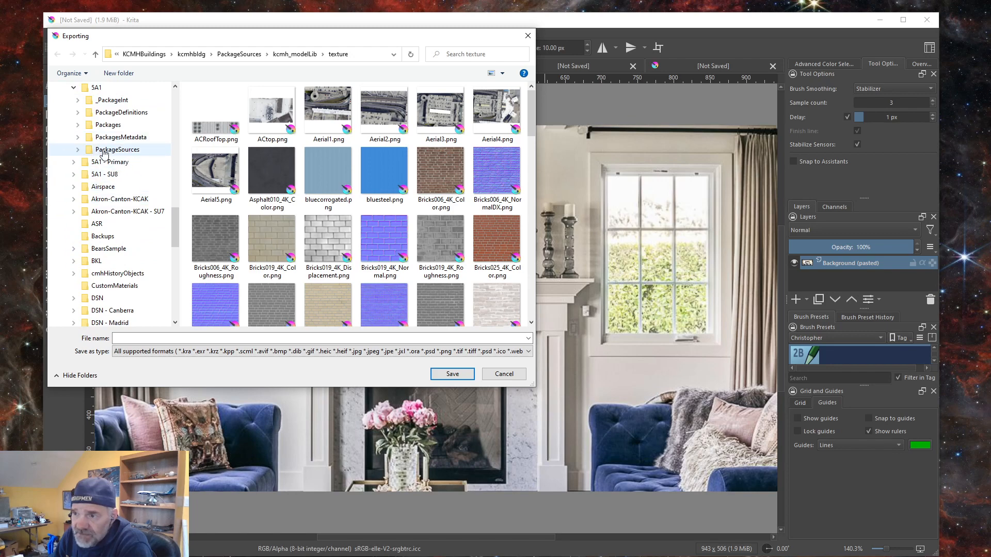
{"action": "left_click", "coordinate": [116, 149]}
{"action": "left_click", "coordinate": [118, 174]}
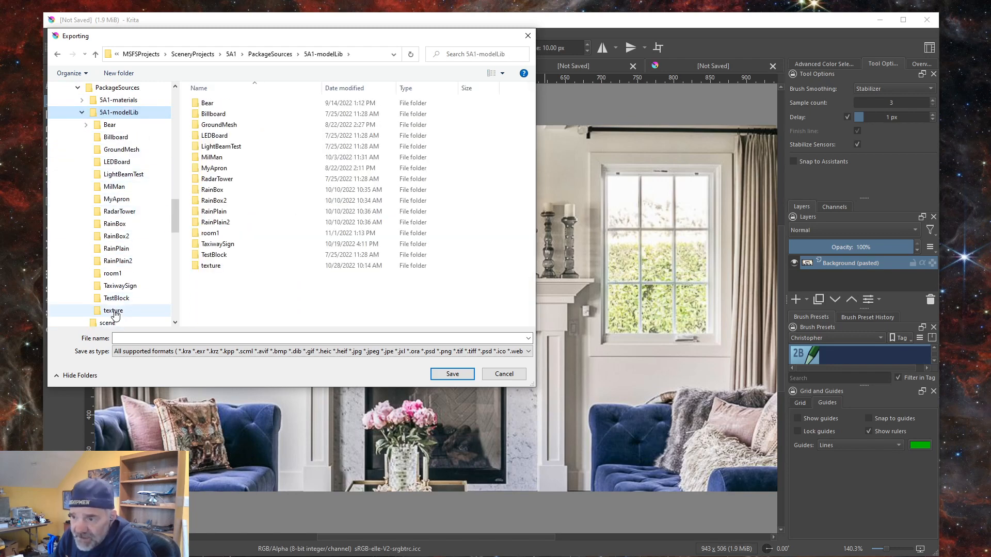
{"action": "left_click", "coordinate": [111, 310]}
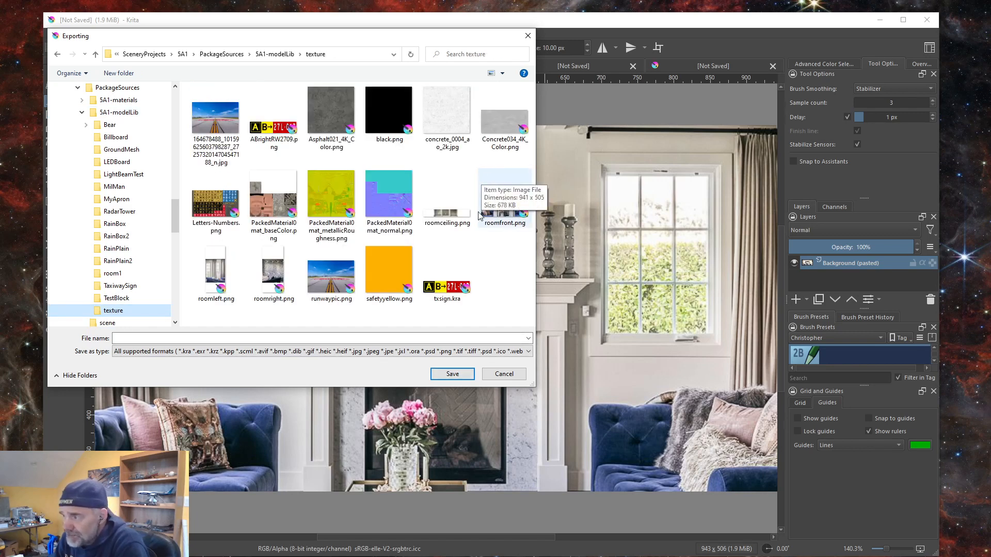
Step: Export the fireplace wall over the existing roomfront.png with the default PNG options and close that image
{"action": "left_click", "coordinate": [505, 212]}
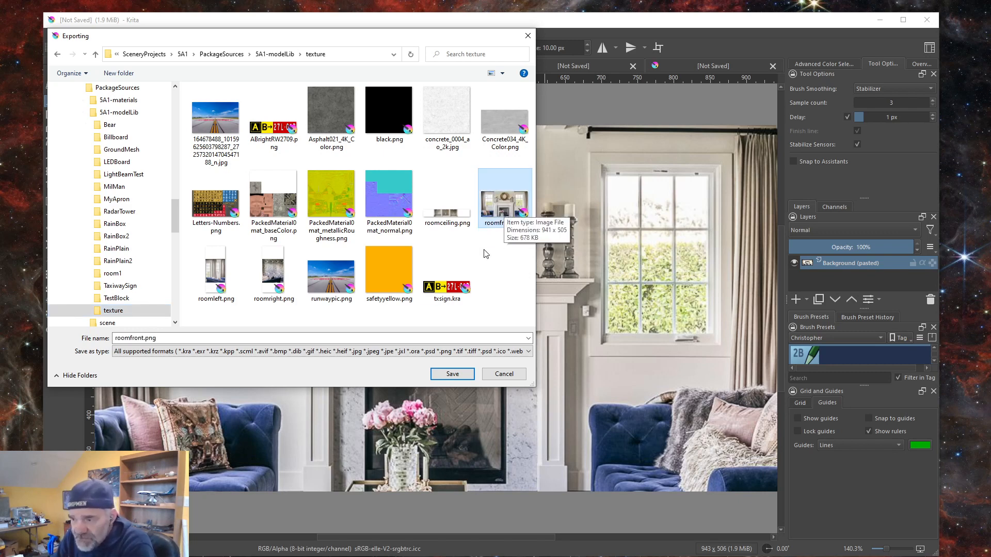
{"action": "left_click", "coordinate": [452, 375]}
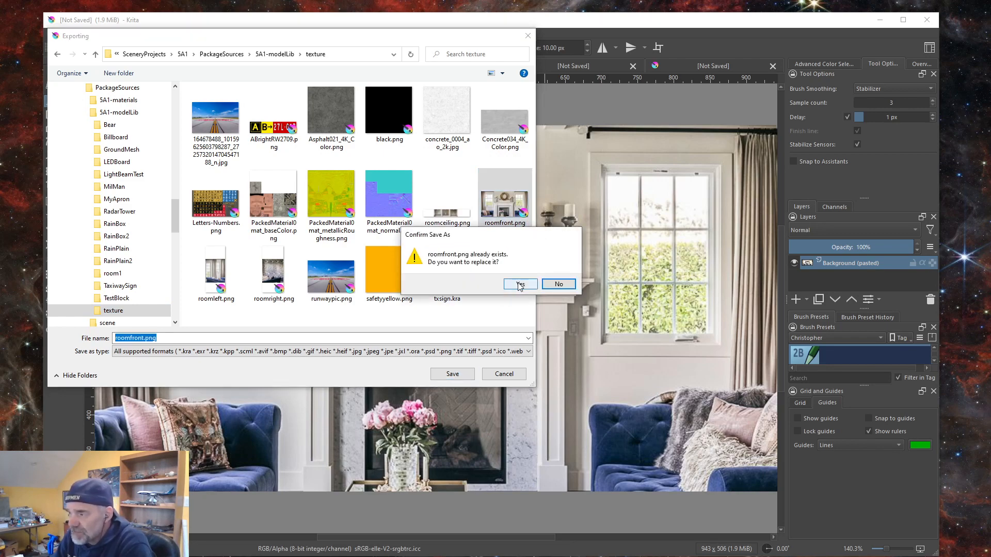
{"action": "left_click", "coordinate": [520, 285]}
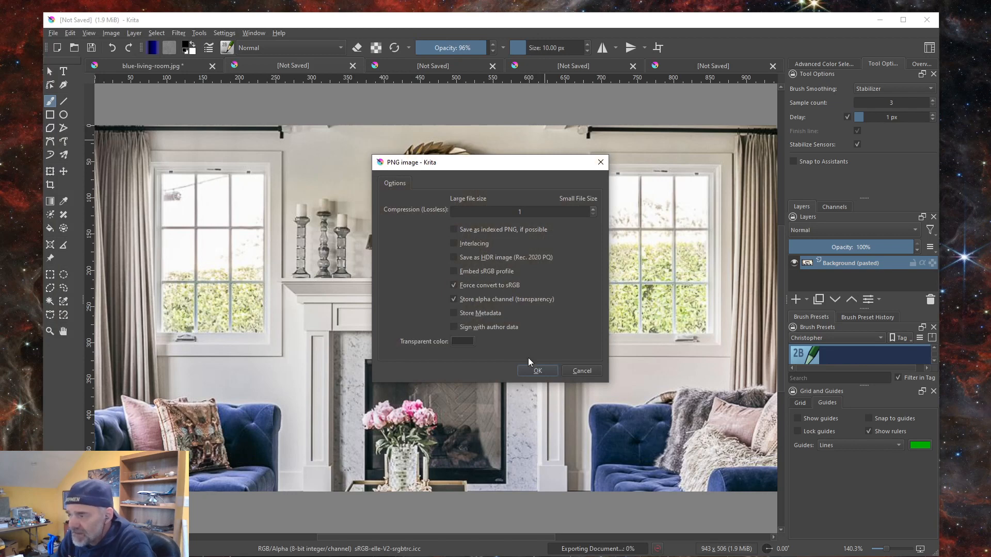
{"action": "left_click", "coordinate": [535, 371]}
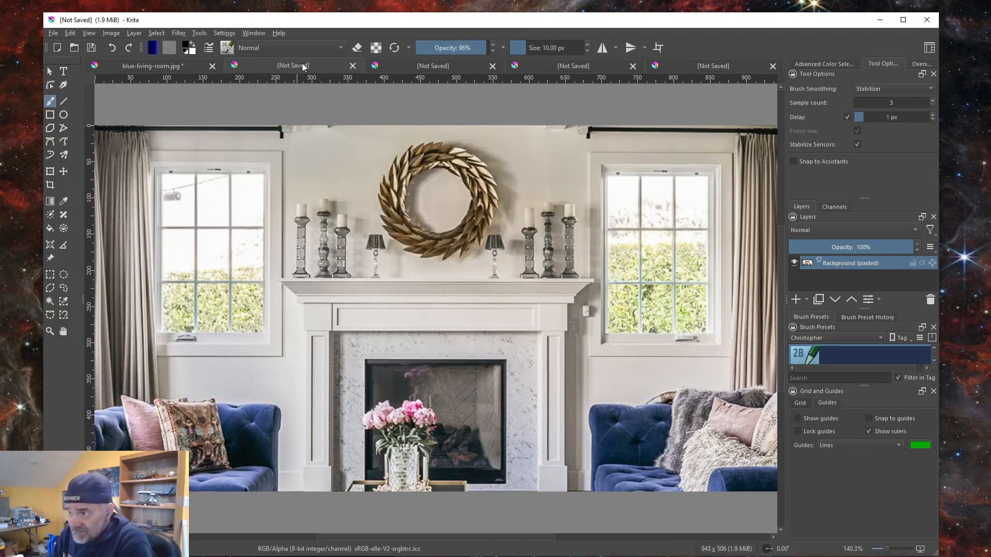
{"action": "left_click", "coordinate": [352, 66]}
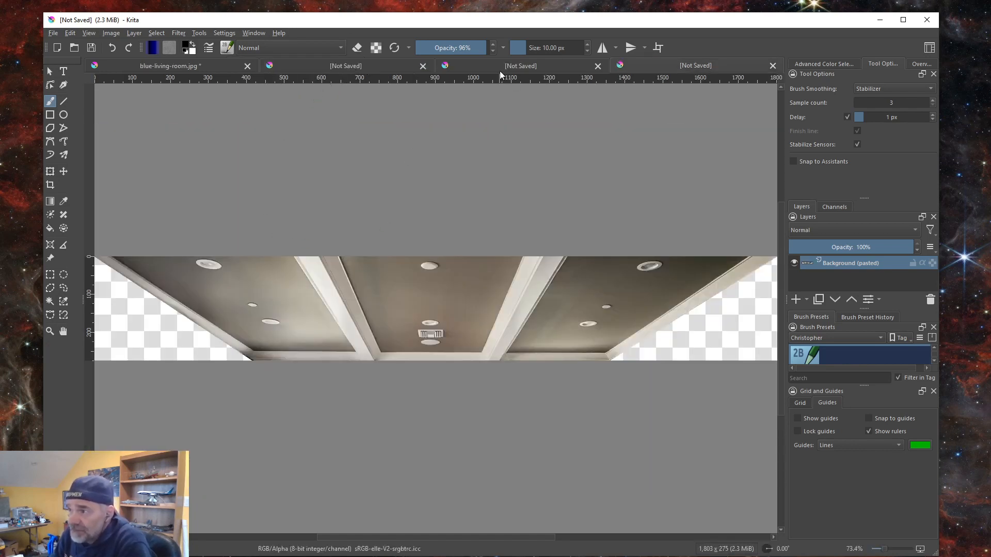
Step: In the wallpapered wall image, place horizontal guides through the short edge's upper and lower corners, lock them and enable snapping to guides
{"action": "left_click", "coordinate": [289, 68]}
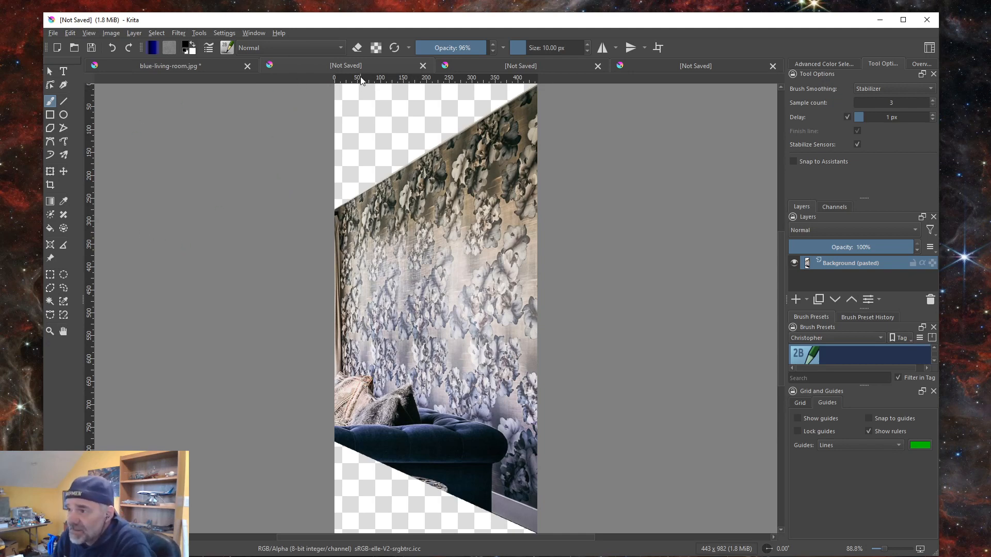
{"action": "left_click_drag", "start_coordinate": [374, 84], "coordinate": [396, 214]}
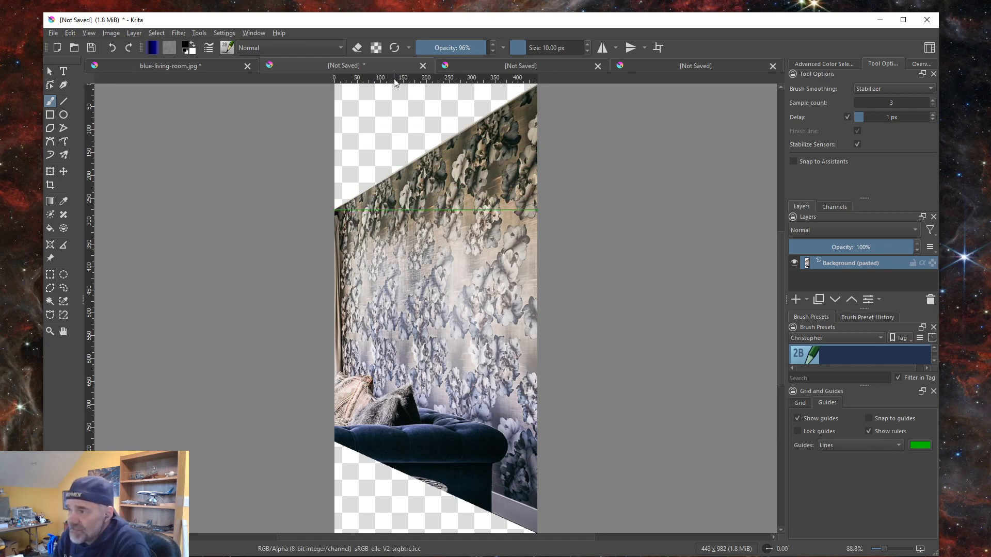
{"action": "left_click_drag", "start_coordinate": [395, 83], "coordinate": [400, 443]}
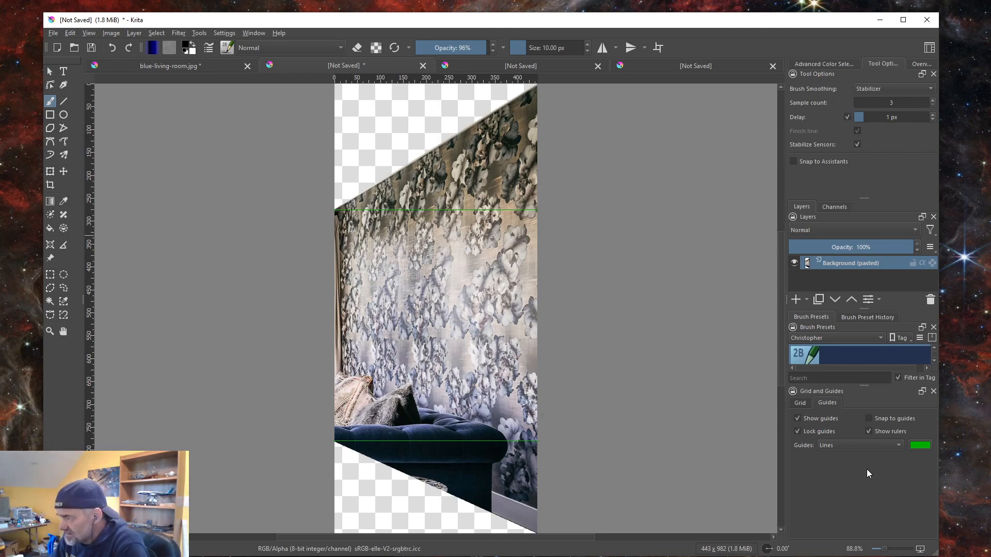
{"action": "left_click", "coordinate": [868, 418]}
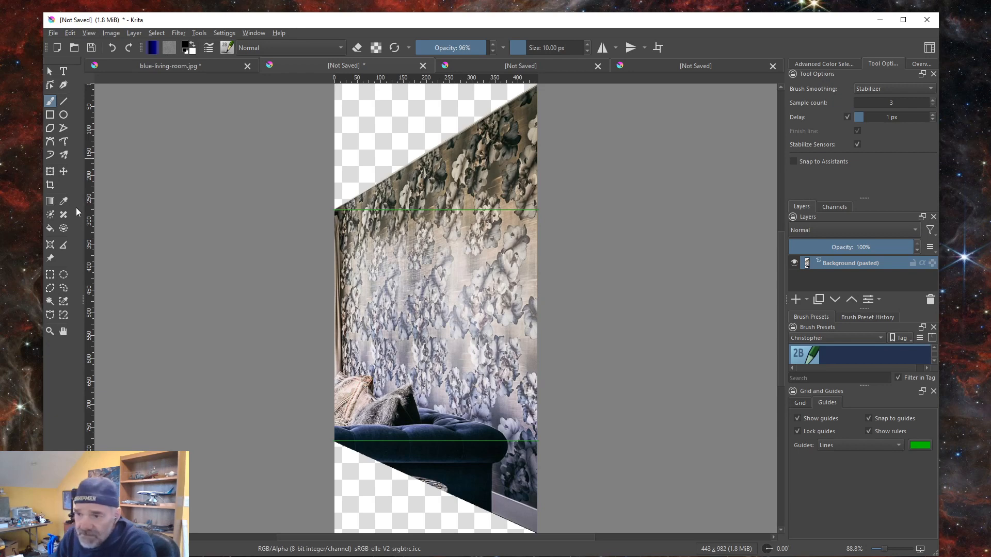
Step: Perspective-transform the wallpapered wall, moving its two tall-side corners inward to the guides so the wall becomes rectangular
{"action": "left_click", "coordinate": [50, 172]}
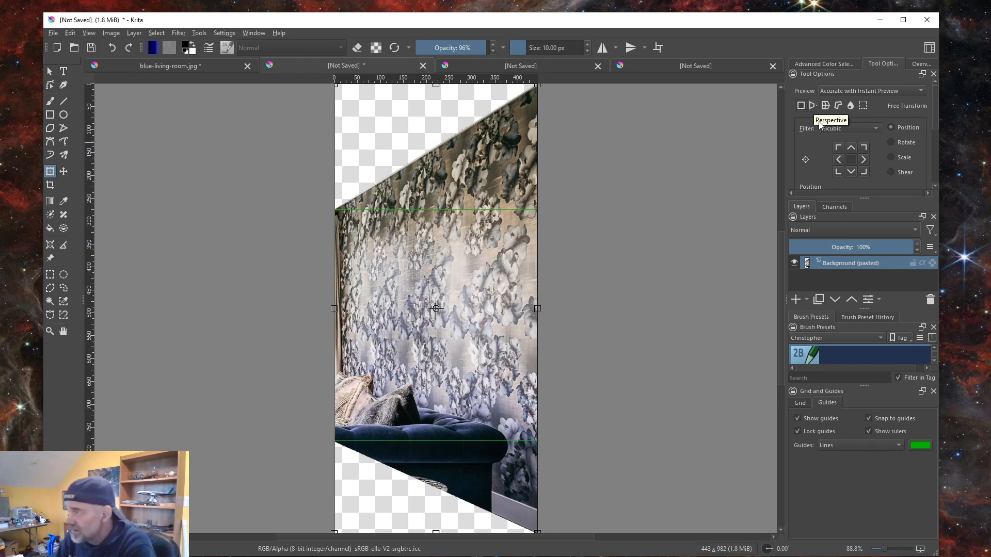
{"action": "left_click", "coordinate": [812, 106]}
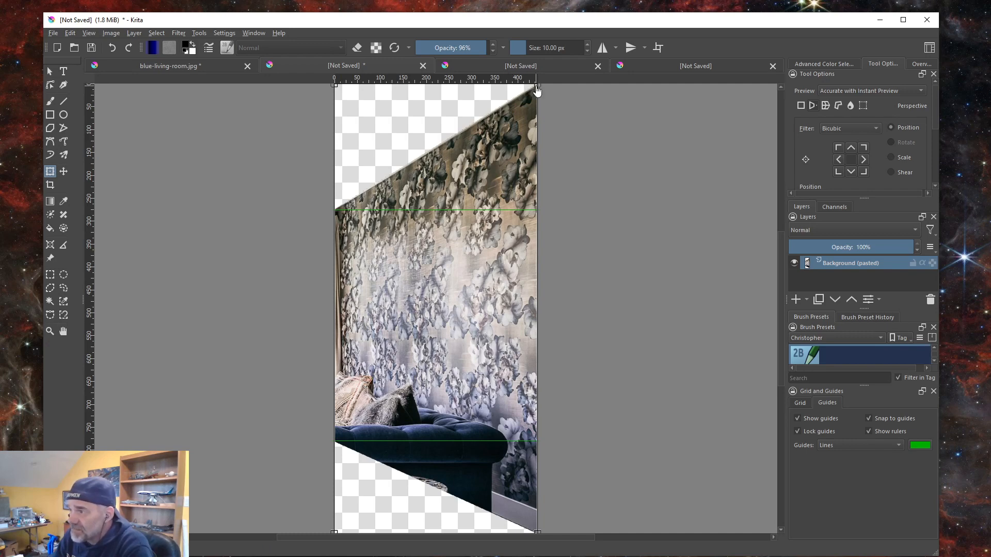
{"action": "left_click_drag", "start_coordinate": [537, 90], "coordinate": [537, 214]}
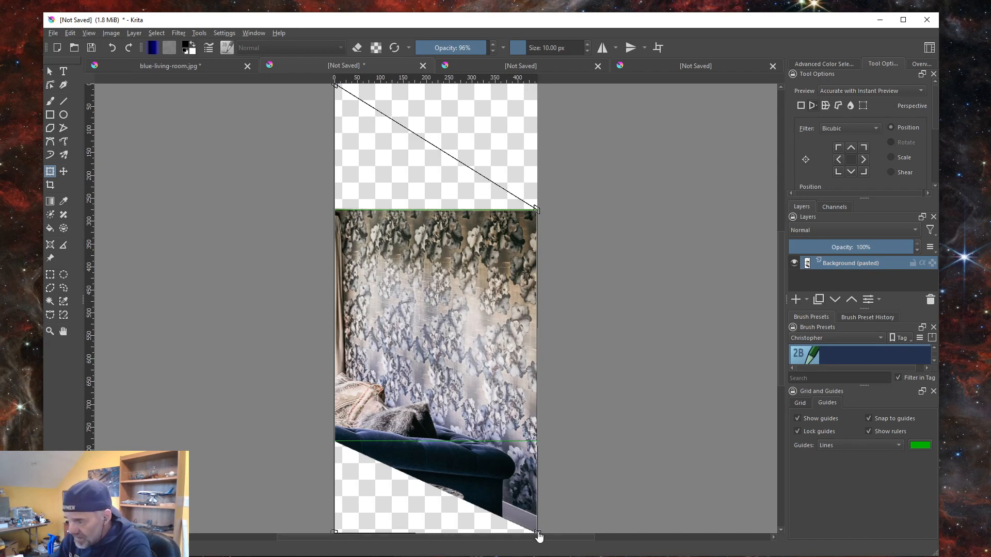
{"action": "left_click_drag", "start_coordinate": [538, 535], "coordinate": [539, 449]}
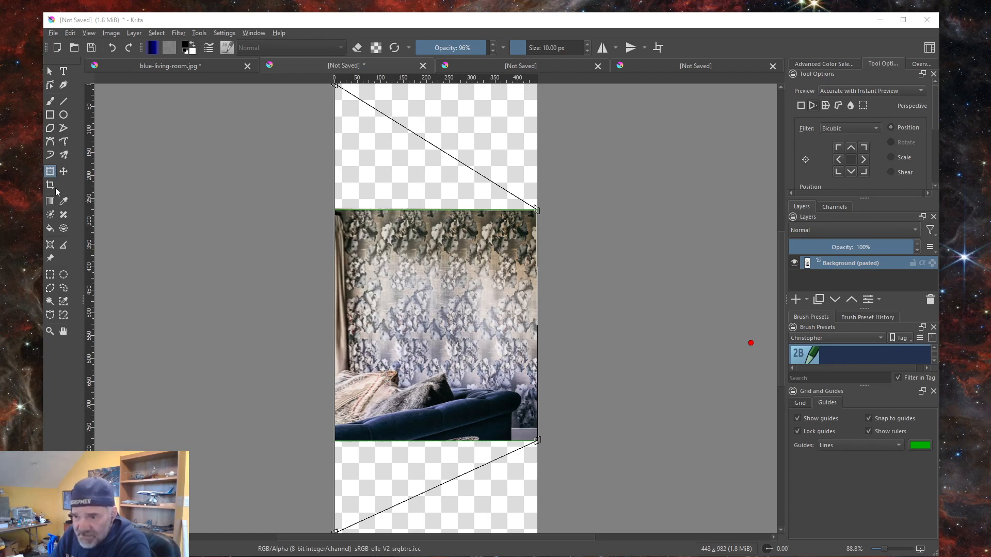
Step: Select the straightened wall between the guides as a 443 × 504 px rectangle and copy it sharp into a new image
{"action": "left_click", "coordinate": [50, 276]}
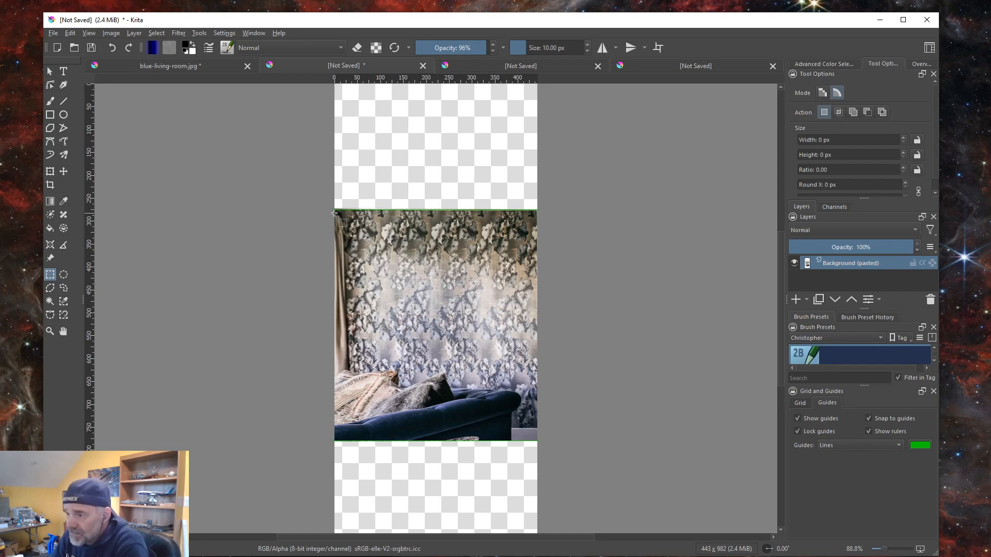
{"action": "left_click_drag", "start_coordinate": [334, 212], "coordinate": [538, 439]}
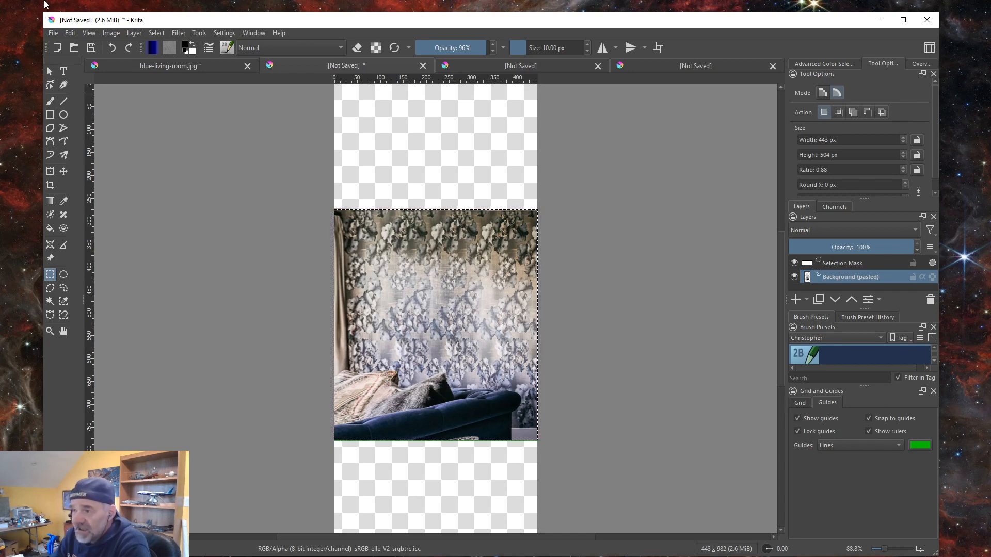
{"action": "left_click", "coordinate": [69, 33]}
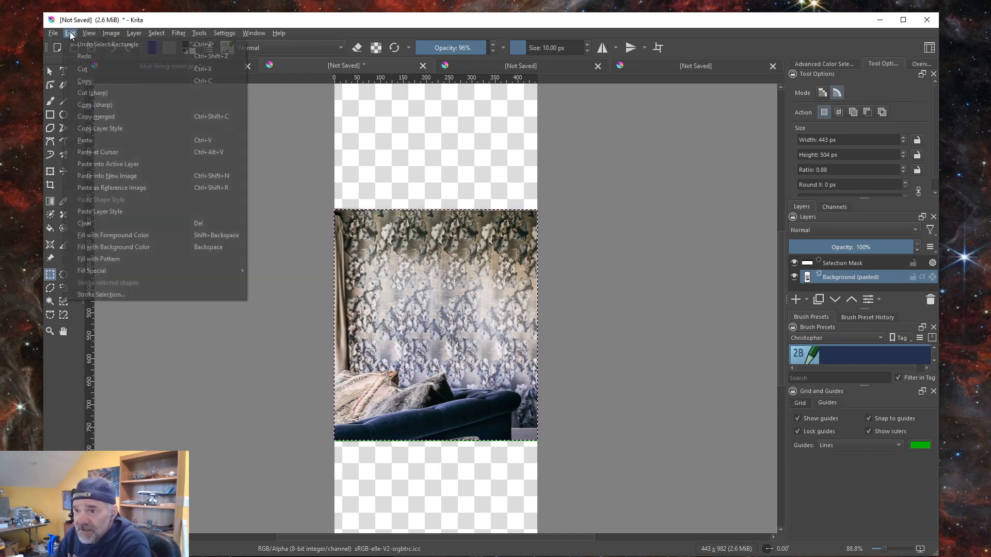
{"action": "left_click", "coordinate": [98, 105]}
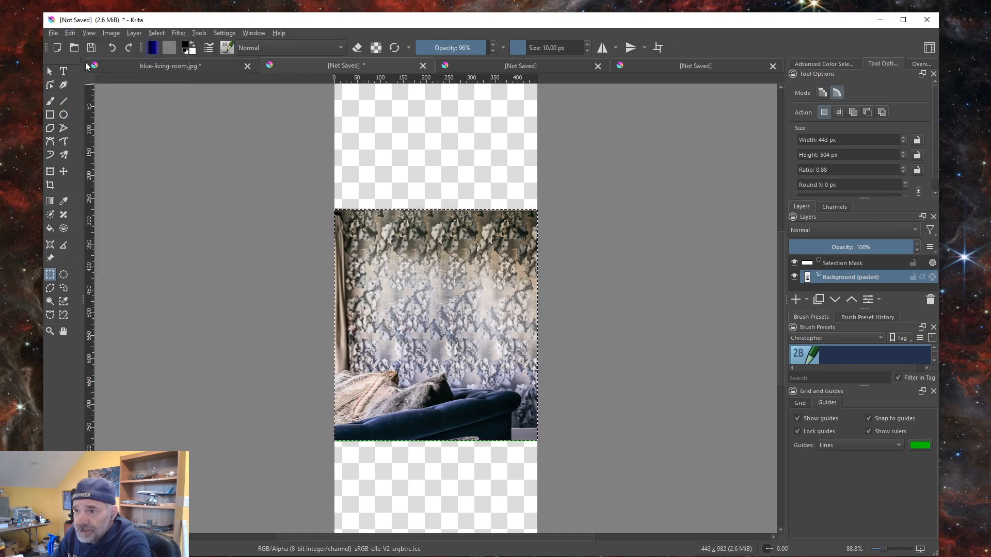
{"action": "left_click", "coordinate": [71, 33]}
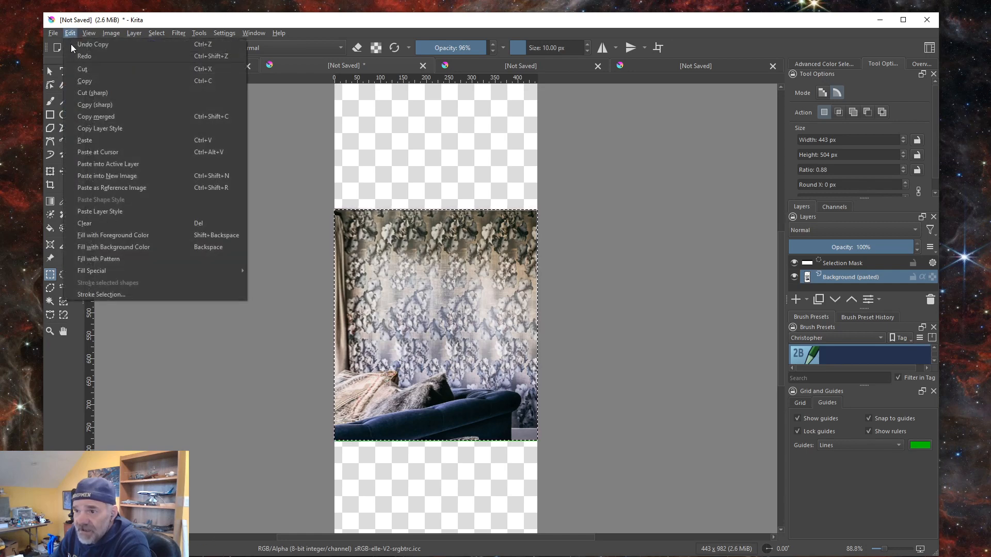
{"action": "left_click", "coordinate": [103, 178]}
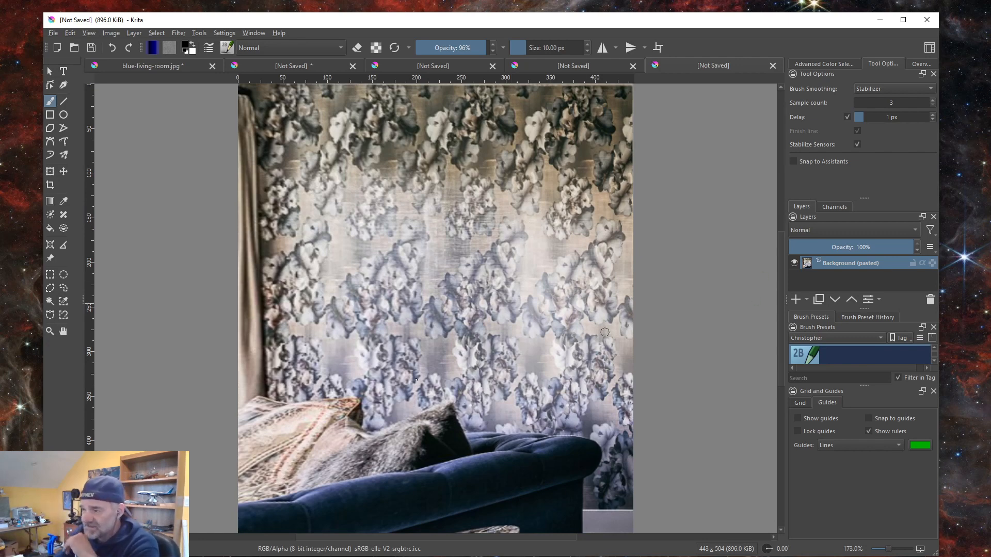
Step: Open image scaling for the copied wallpapered wall, switch the pixel dimensions to px and turn off constrained proportions
{"action": "scroll", "coordinate": [604, 332], "scroll_direction": "down", "scroll_amount": 2}
{"action": "scroll", "coordinate": [380, 370], "scroll_direction": "up", "scroll_amount": 1}
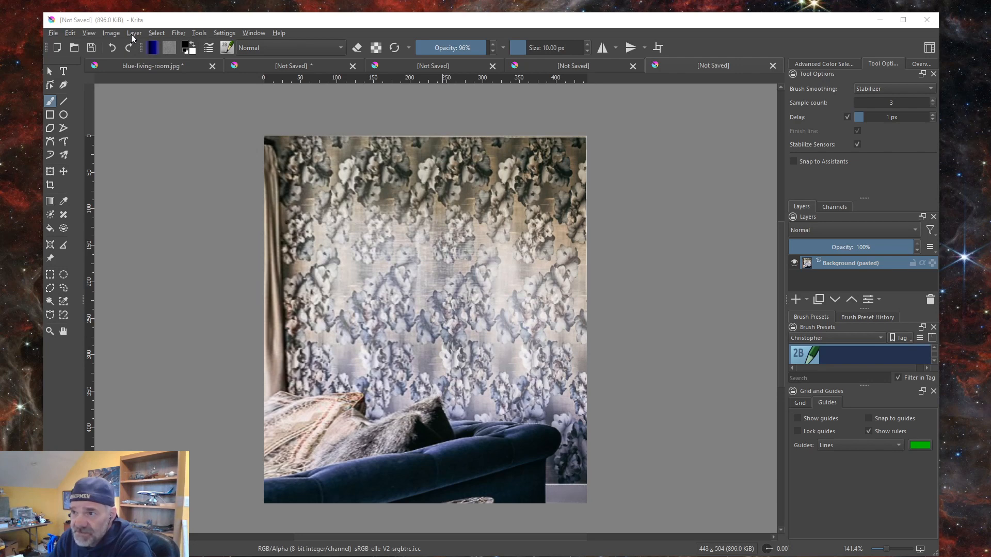
{"action": "left_click", "coordinate": [113, 33]}
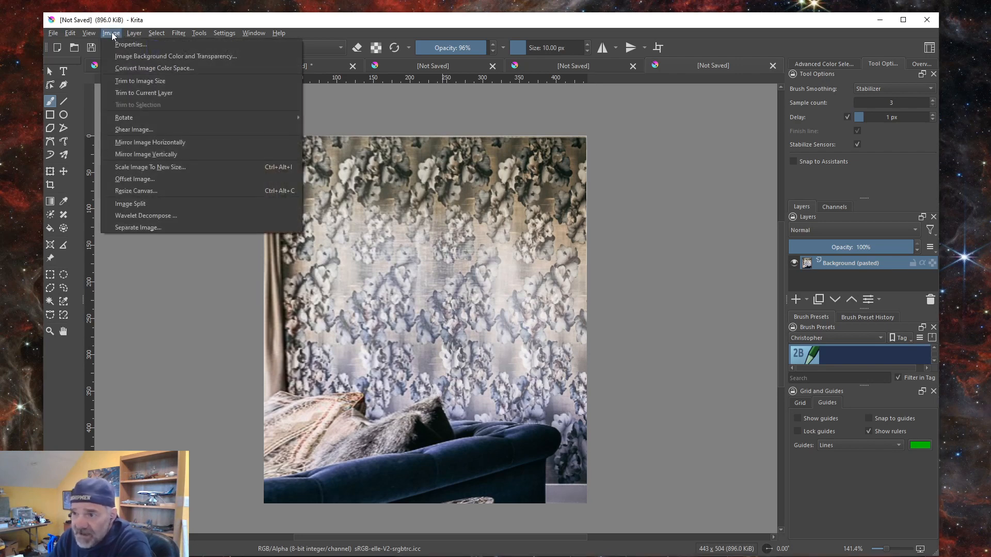
{"action": "left_click", "coordinate": [143, 166]}
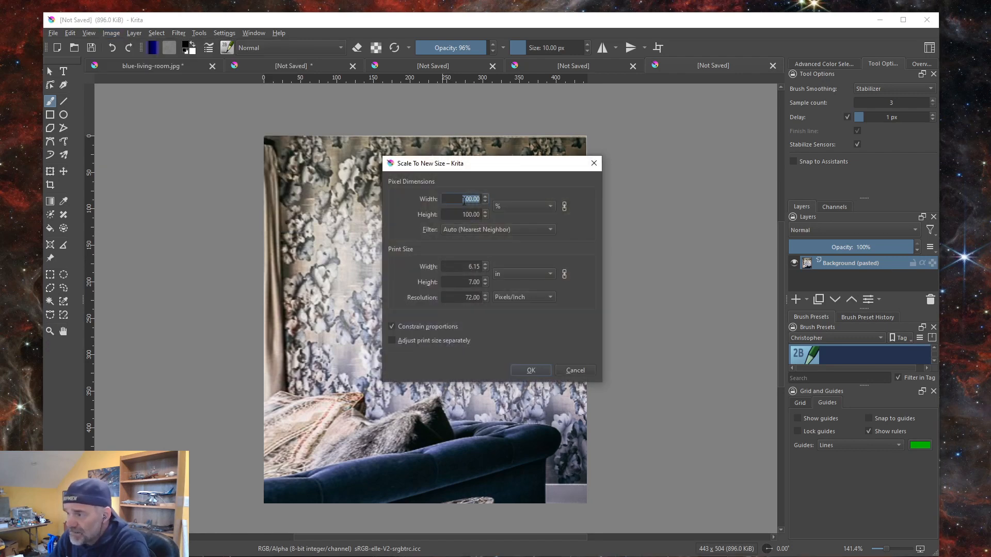
{"action": "left_click", "coordinate": [551, 206]}
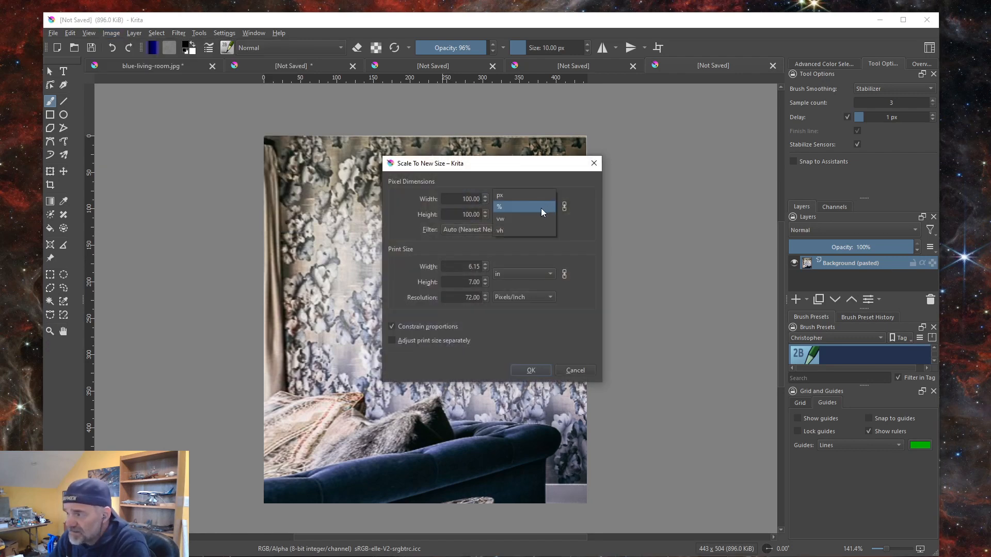
{"action": "left_click", "coordinate": [500, 196]}
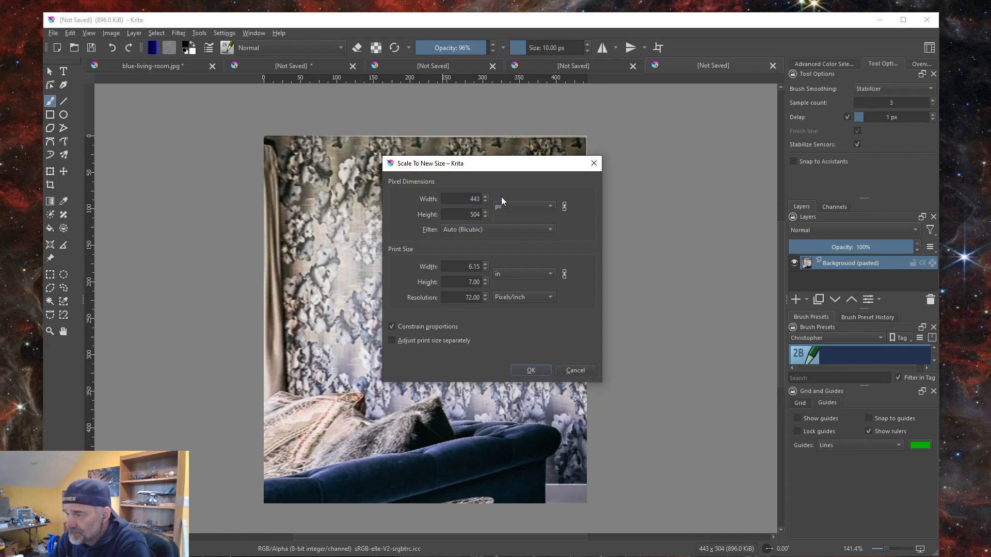
{"action": "left_click", "coordinate": [564, 205]}
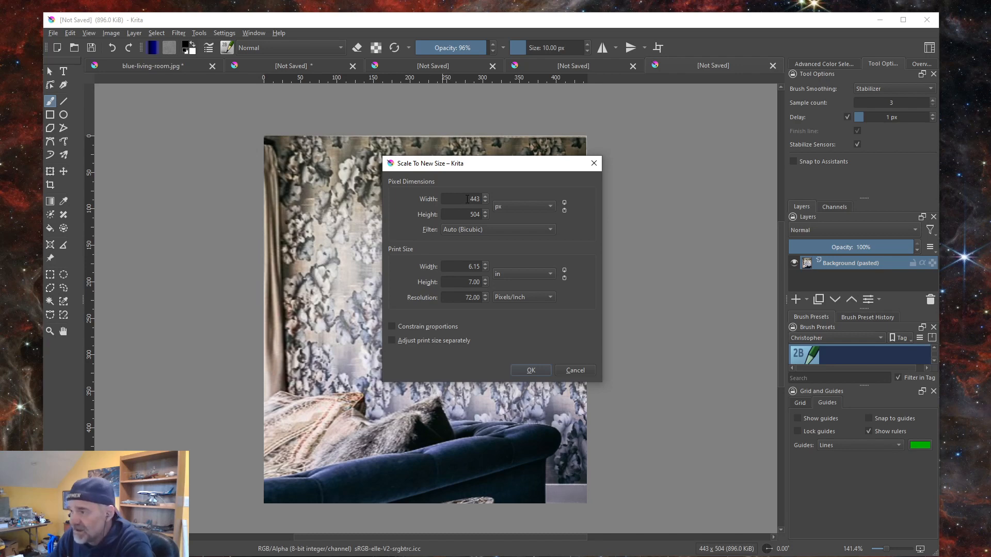
Step: Scale the wallpapered wall image to 1024 px wide and 640 px high
{"action": "double_click", "coordinate": [467, 199]}
{"action": "type", "text": "10"}
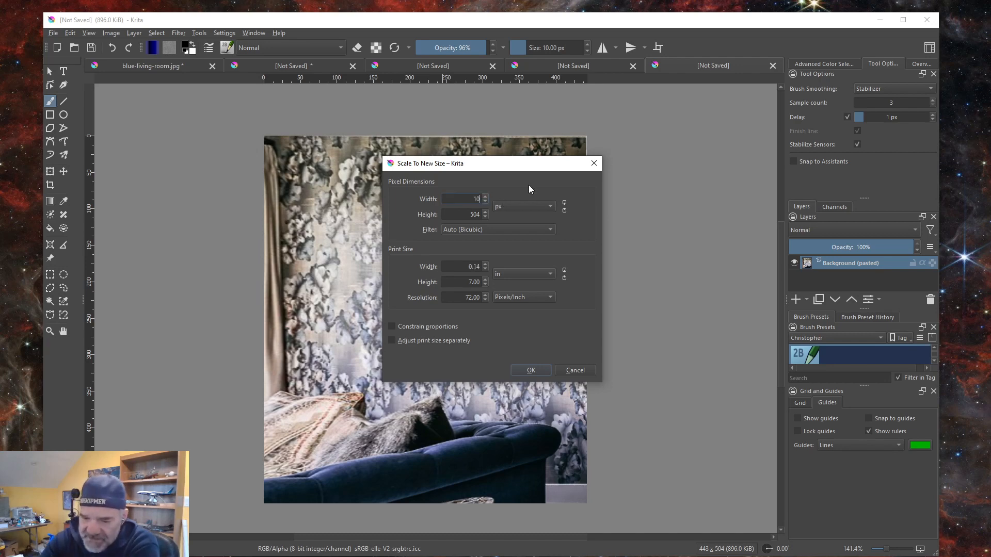
{"action": "type", "text": "24"}
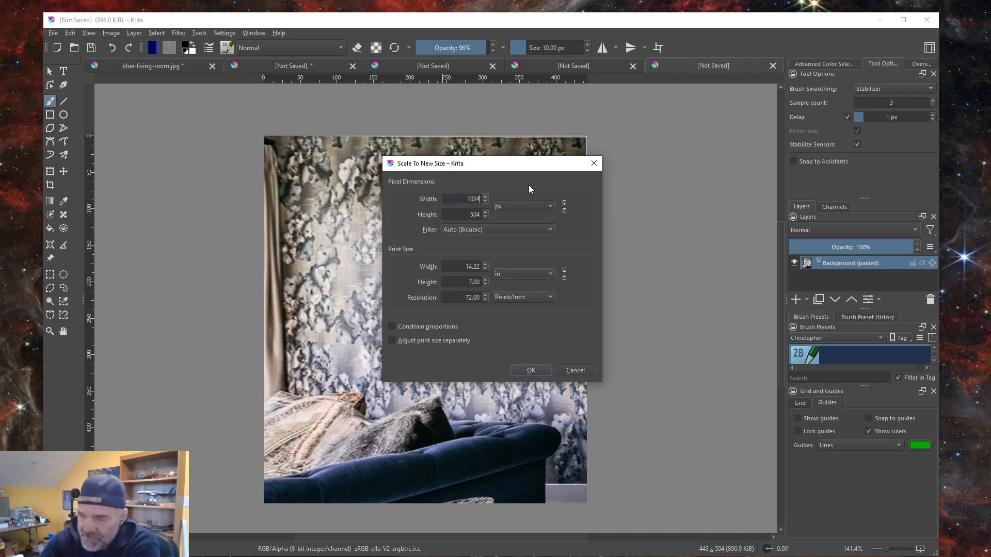
{"action": "left_click", "coordinate": [465, 215]}
{"action": "left_click_drag", "start_coordinate": [460, 216], "coordinate": [495, 217]}
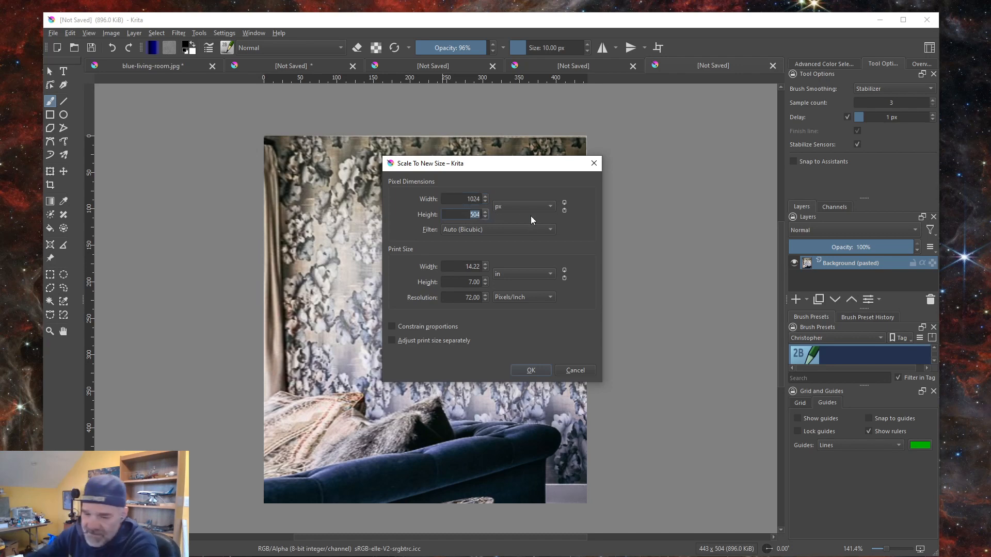
{"action": "type", "text": "640"}
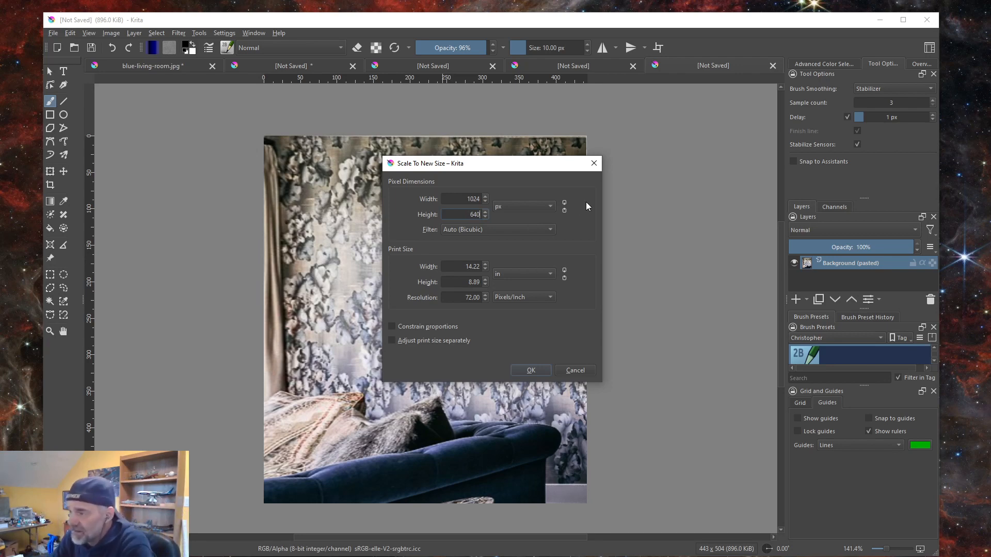
{"action": "left_click", "coordinate": [523, 371]}
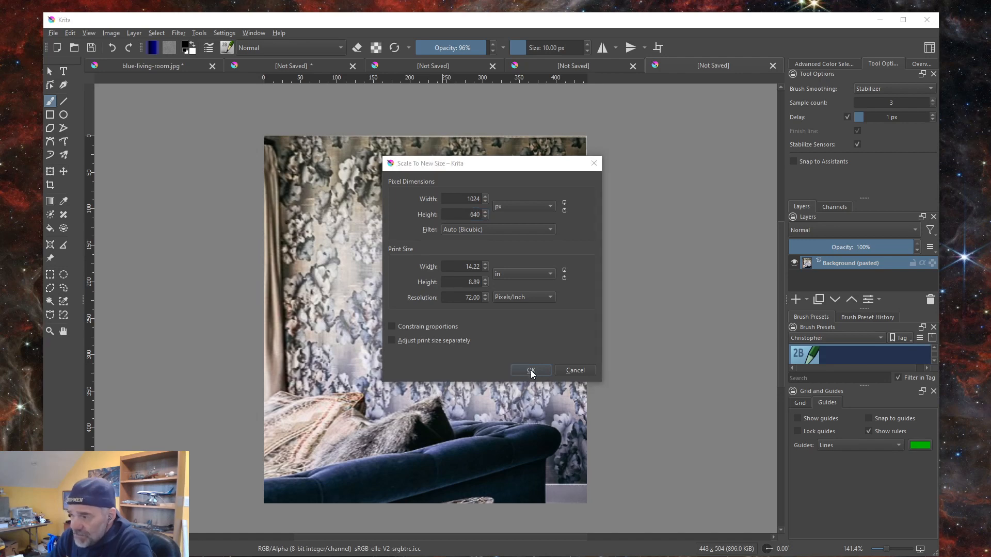
{"action": "scroll", "coordinate": [480, 391], "scroll_direction": "down", "scroll_amount": 2}
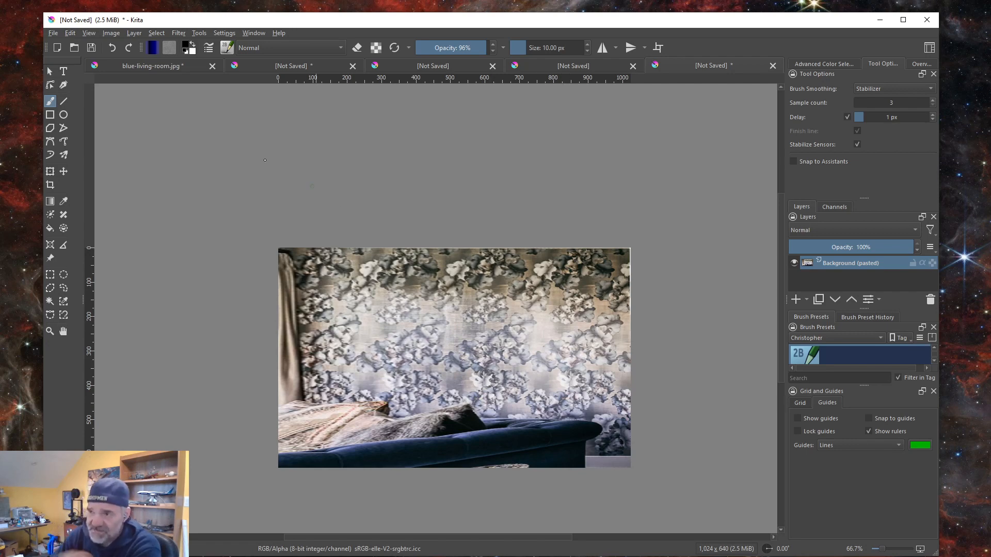
Step: Undo the last scaling of the wallpapered wall image
{"action": "left_click", "coordinate": [69, 33]}
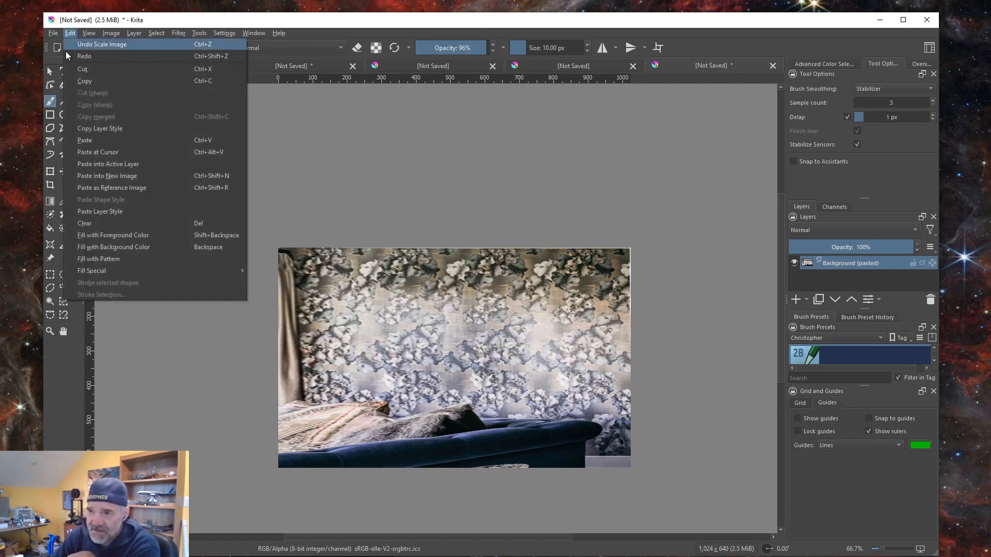
{"action": "left_click", "coordinate": [89, 44]}
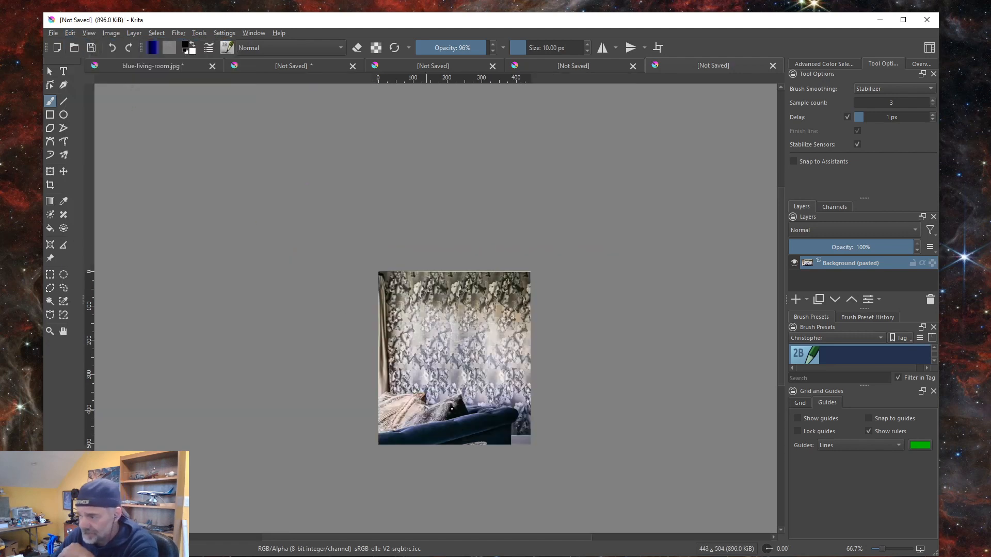
{"action": "scroll", "coordinate": [490, 404], "scroll_direction": "up", "scroll_amount": 1, "text": "ctrl"}
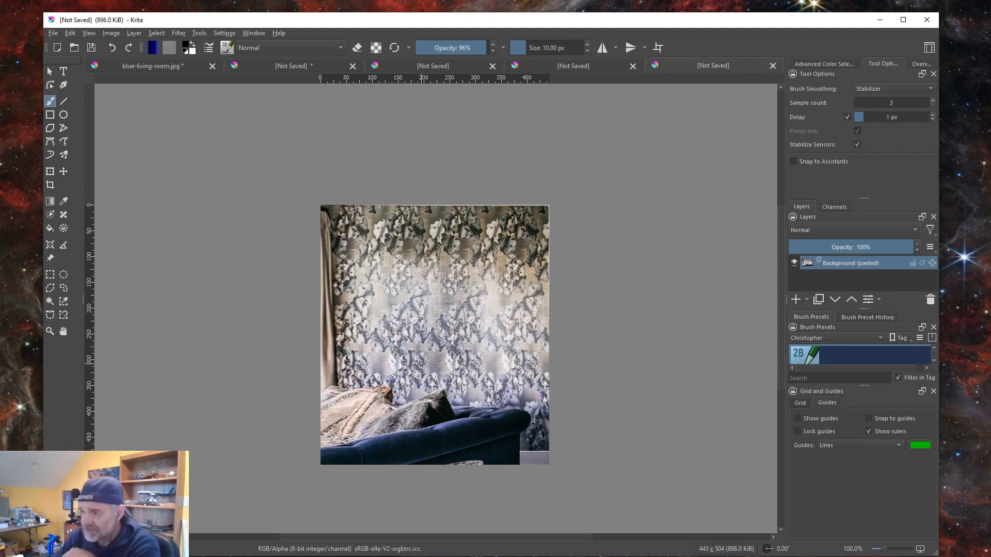
Step: Scale the wallpapered wall image to 1024 × 616 px without constraining its proportions
{"action": "left_click", "coordinate": [134, 33]}
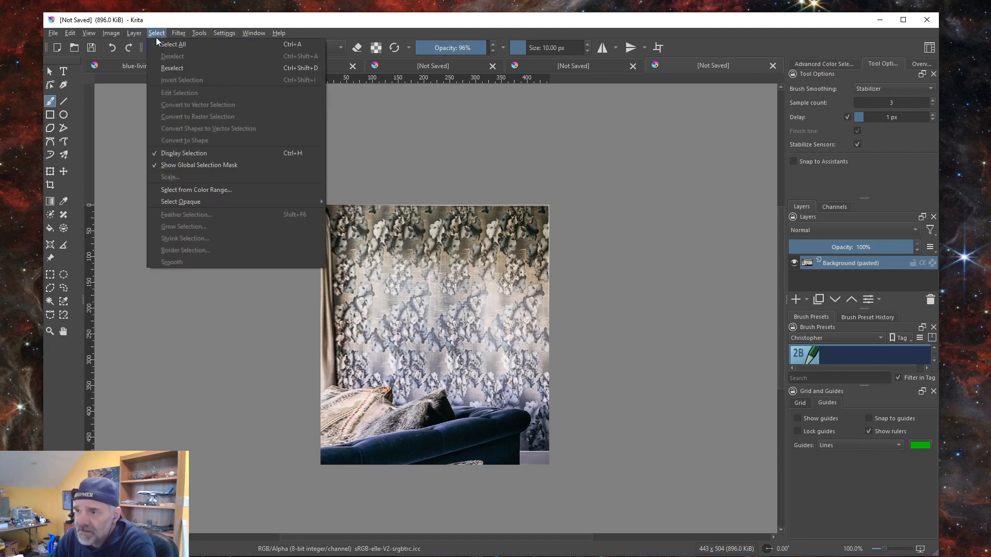
{"action": "mouse_move", "coordinate": [106, 33]}
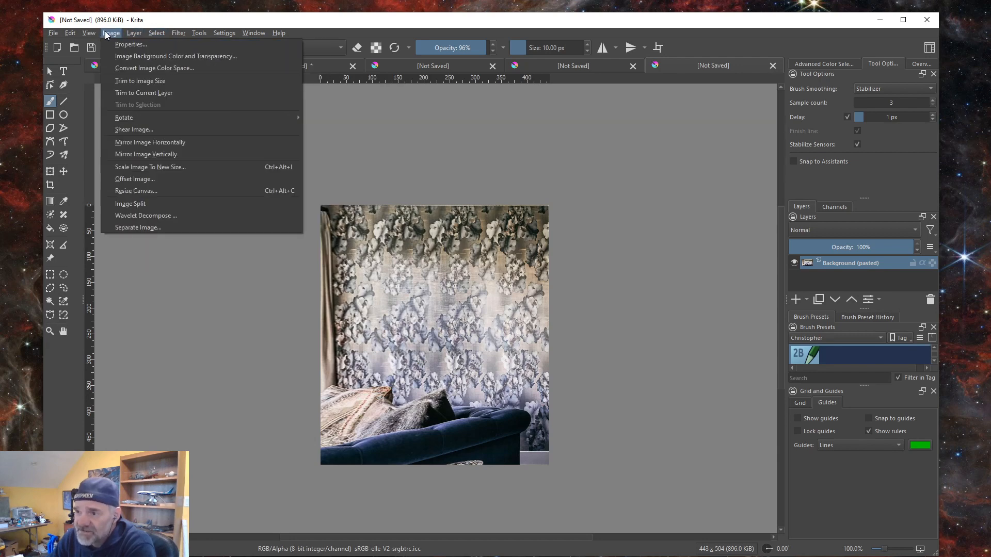
{"action": "left_click", "coordinate": [134, 167]}
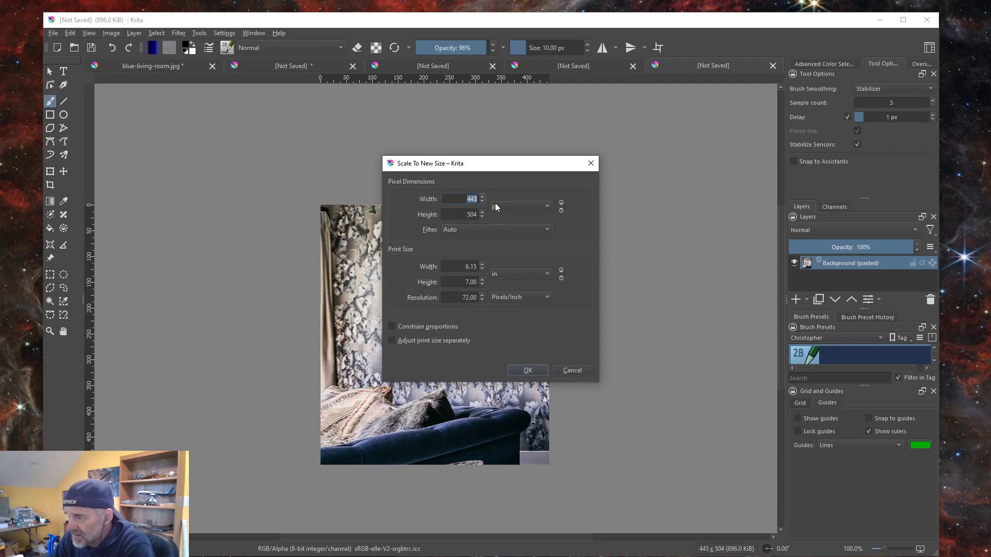
{"action": "type", "text": "1024"}
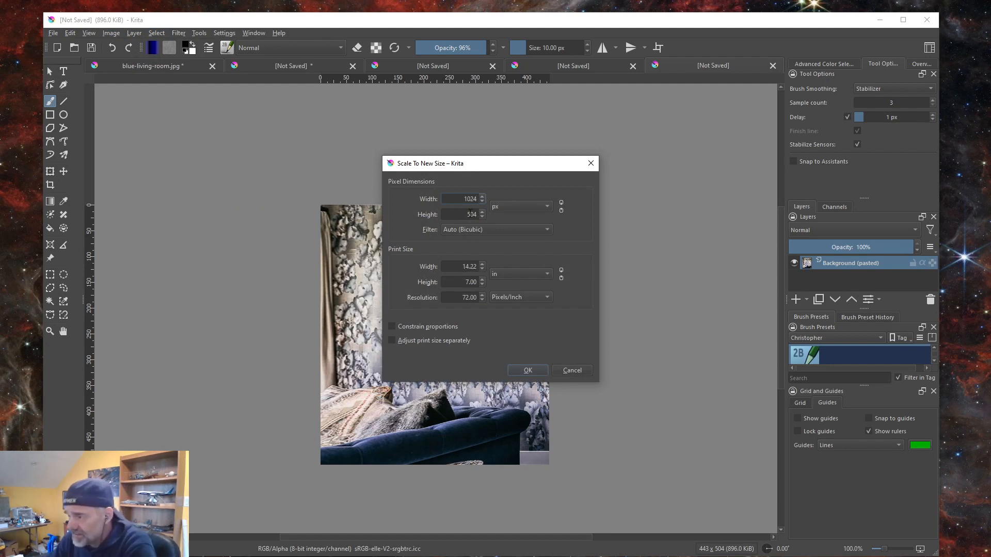
{"action": "left_click_drag", "start_coordinate": [465, 216], "coordinate": [485, 218]}
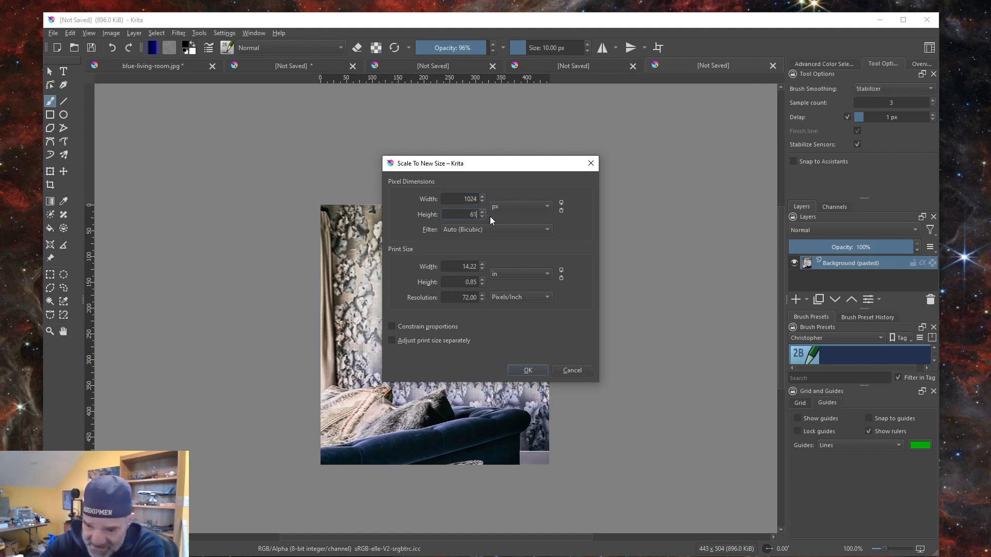
{"action": "type", "text": "616"}
{"action": "key", "text": "Return"}
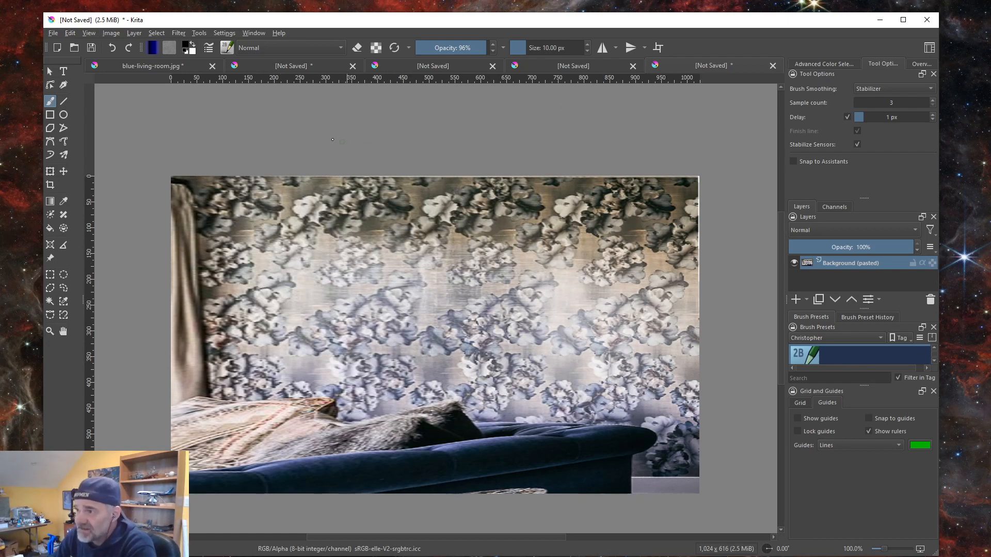
Step: Export the resized wallpapered wall over the existing roomright.png with the default PNG options
{"action": "left_click", "coordinate": [53, 33]}
{"action": "left_click", "coordinate": [67, 130]}
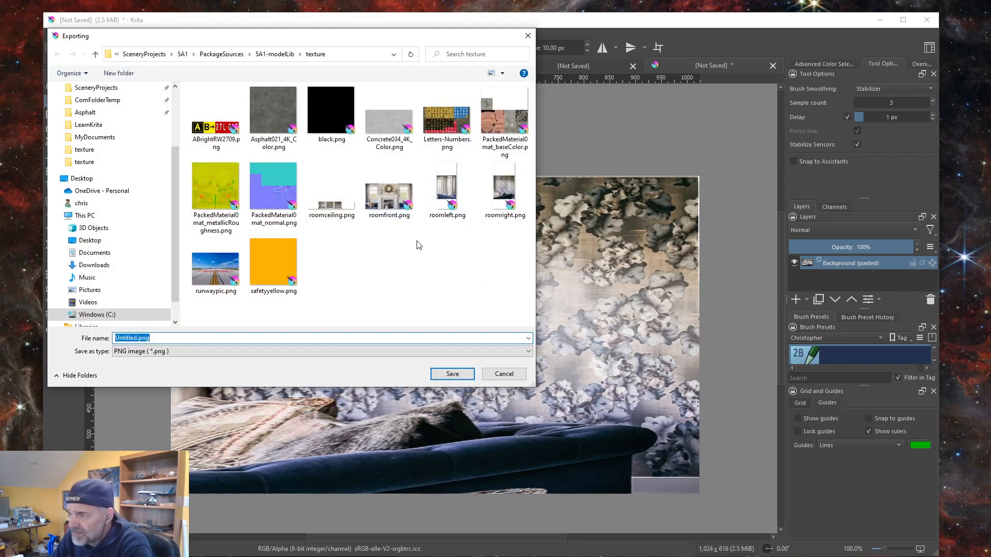
{"action": "left_click", "coordinate": [506, 190]}
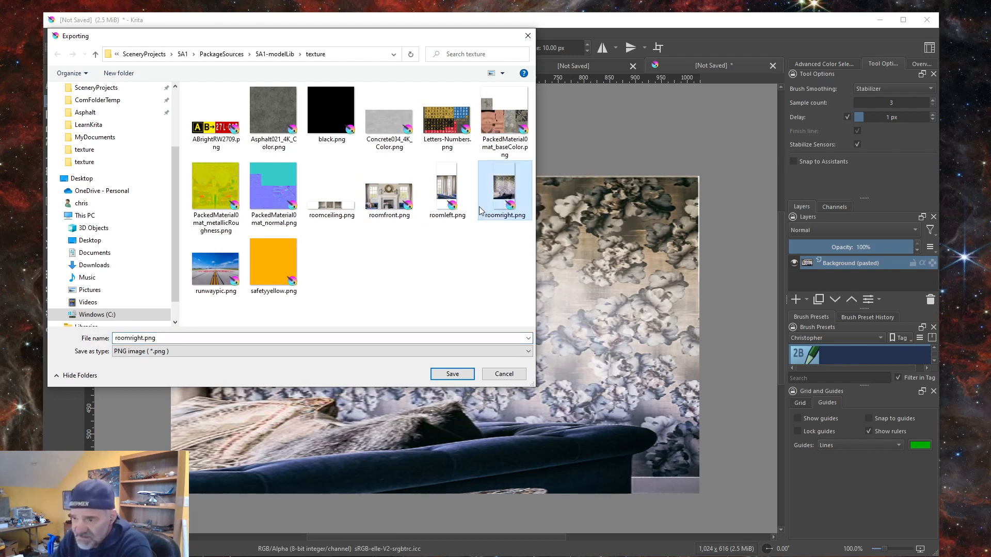
{"action": "left_click", "coordinate": [450, 375]}
{"action": "left_click", "coordinate": [520, 283]}
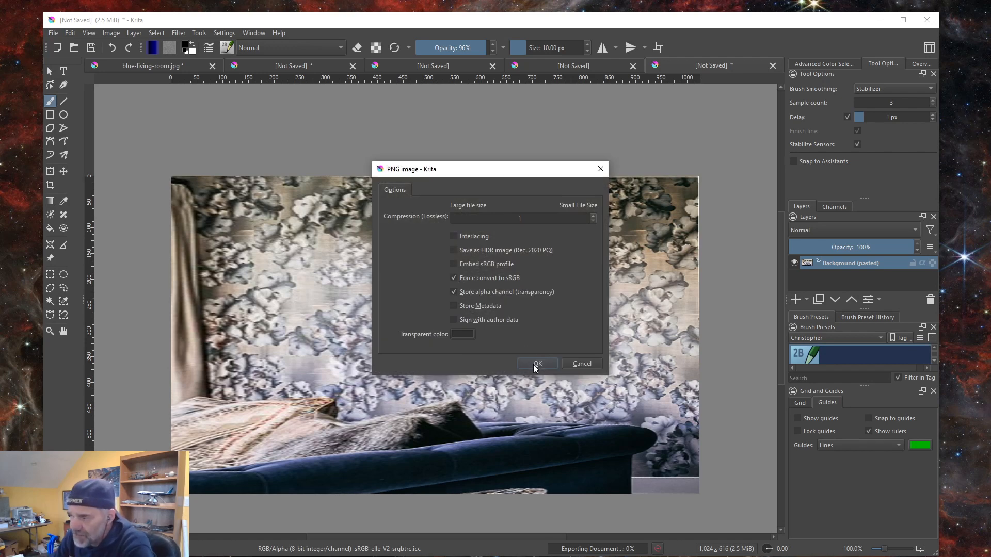
{"action": "left_click", "coordinate": [535, 363]}
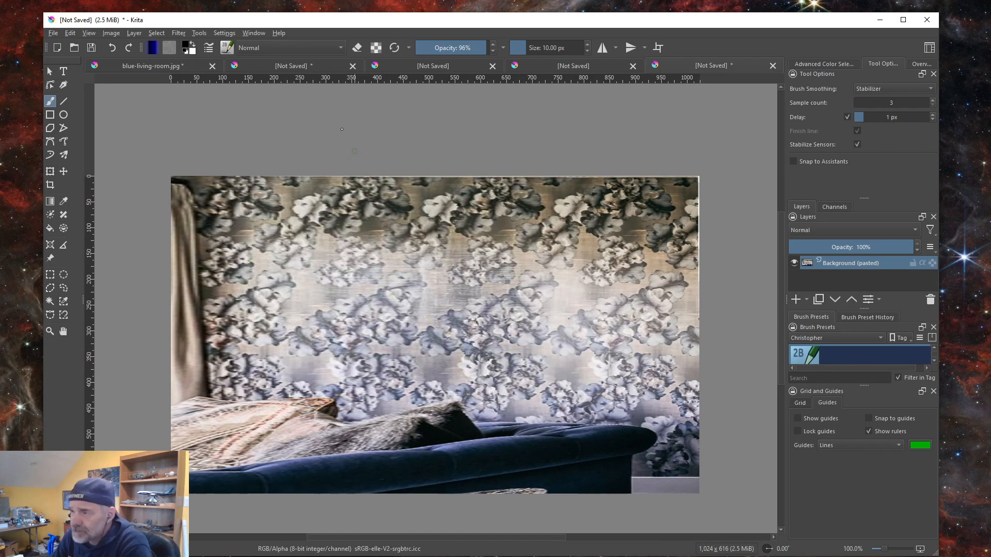
Step: Close the exported wallpapered wall image and its perspective-corrected source image without saving either one
{"action": "left_click", "coordinate": [772, 66]}
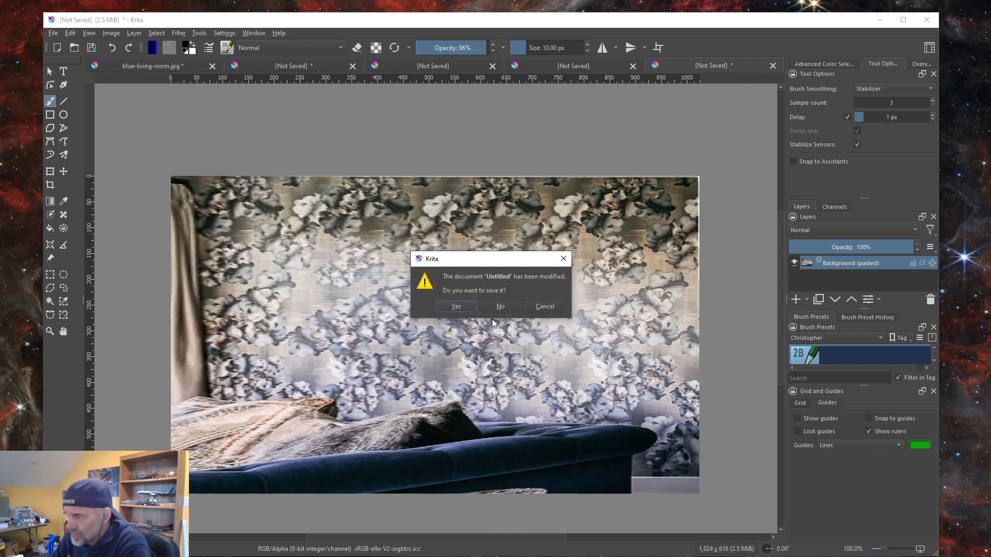
{"action": "left_click", "coordinate": [500, 306]}
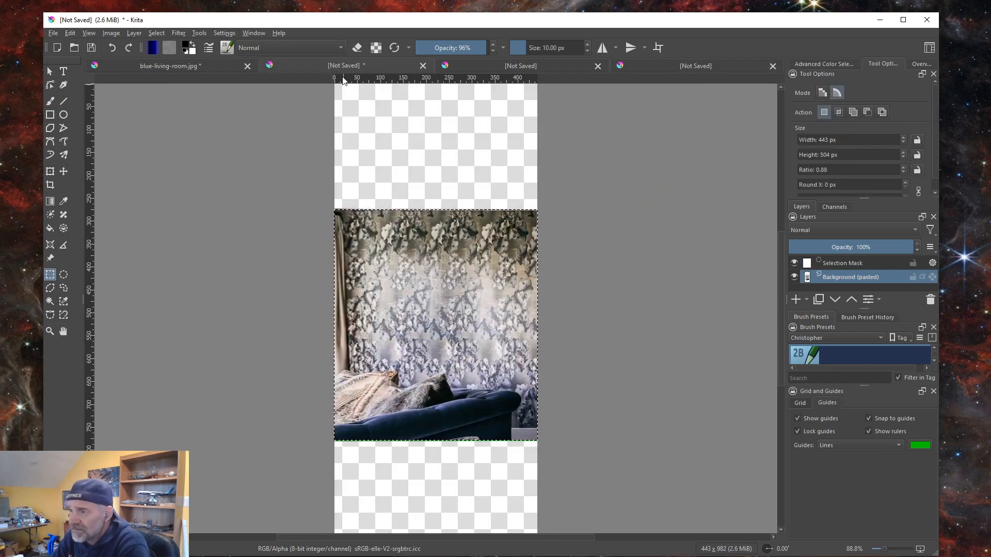
{"action": "left_click", "coordinate": [422, 65]}
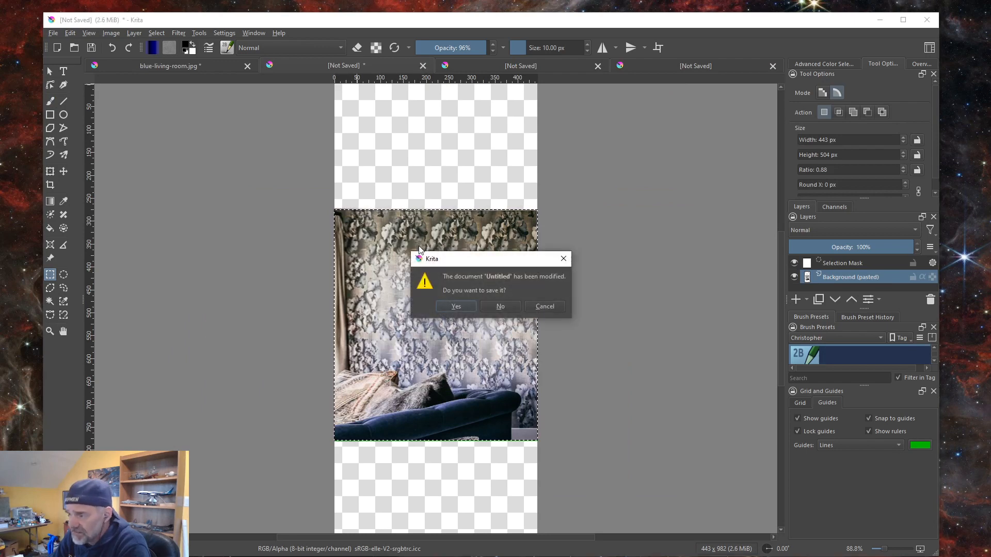
{"action": "left_click", "coordinate": [500, 306]}
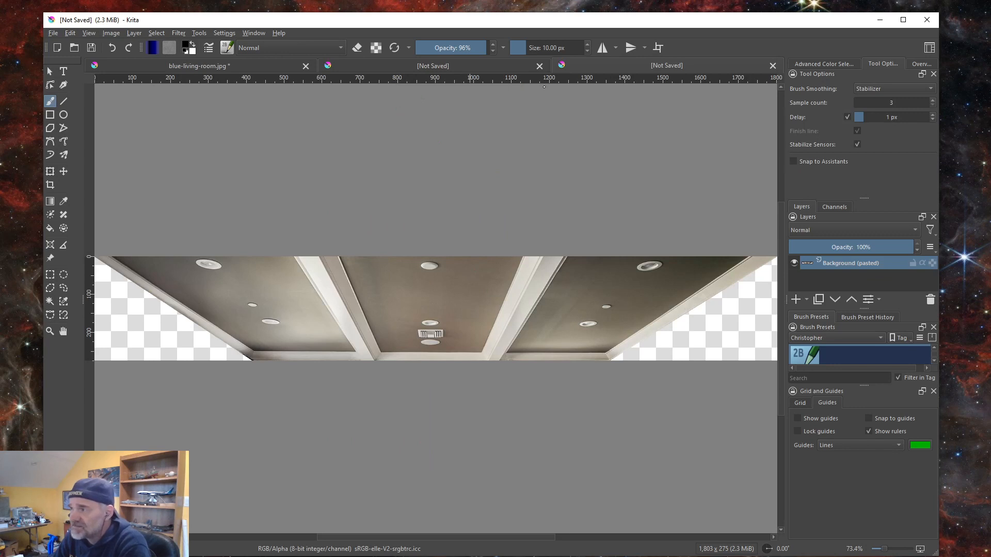
Step: In the glass-door wall image, place horizontal guides at the short edge's upper corner and at about Y 963 px, lock them and enable snapping to guides
{"action": "left_click", "coordinate": [456, 67]}
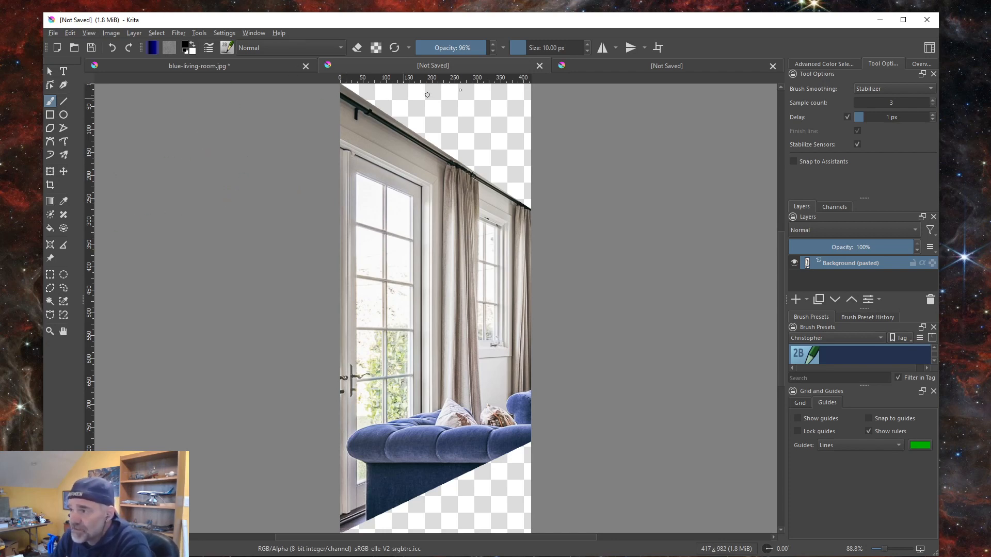
{"action": "left_click_drag", "start_coordinate": [467, 79], "coordinate": [471, 208]}
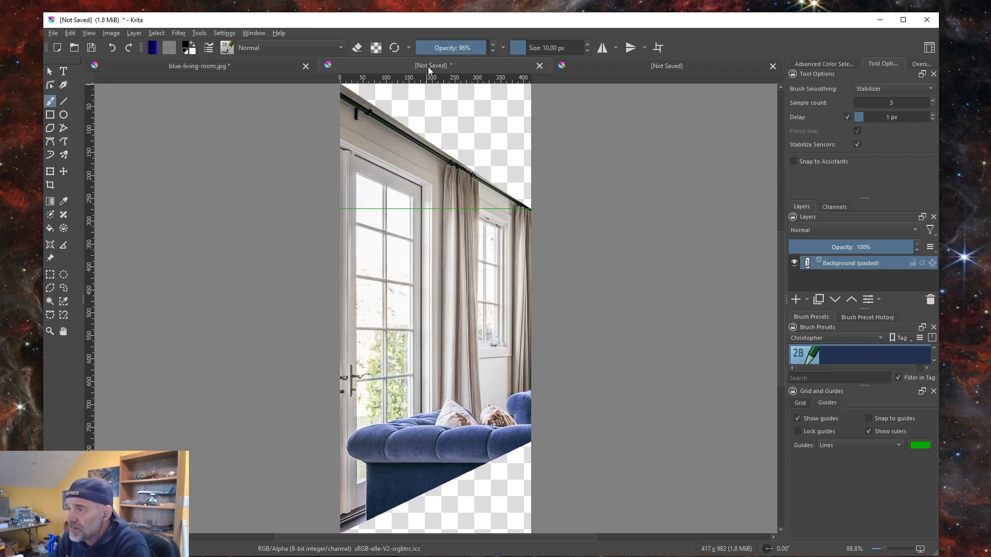
{"action": "left_click_drag", "start_coordinate": [436, 77], "coordinate": [432, 527]}
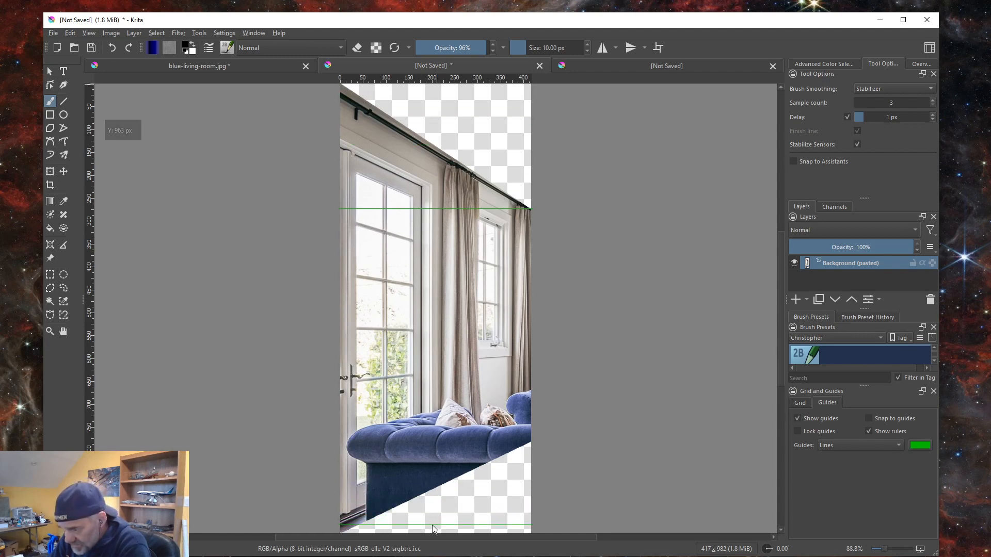
{"action": "left_click_drag", "start_coordinate": [432, 525], "coordinate": [432, 524]}
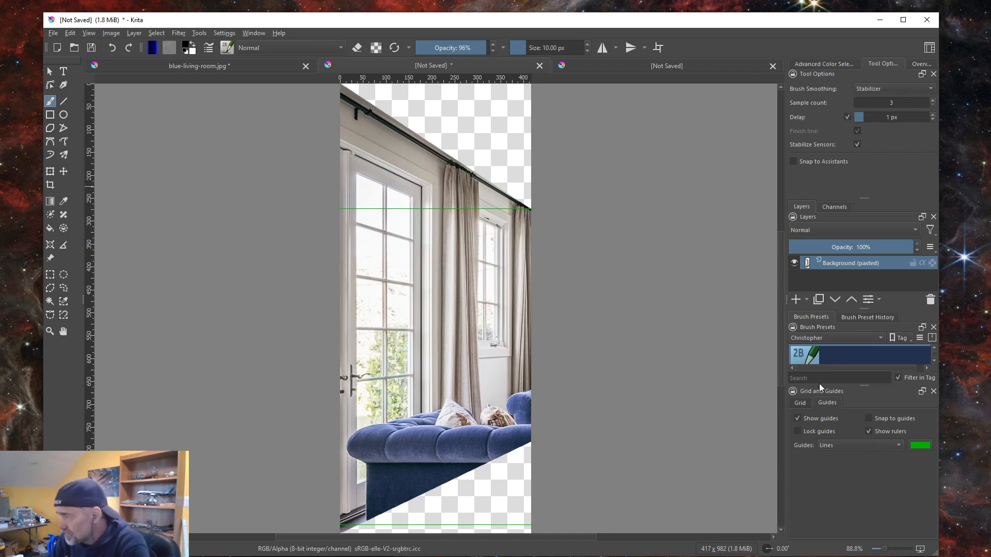
{"action": "left_click", "coordinate": [796, 431]}
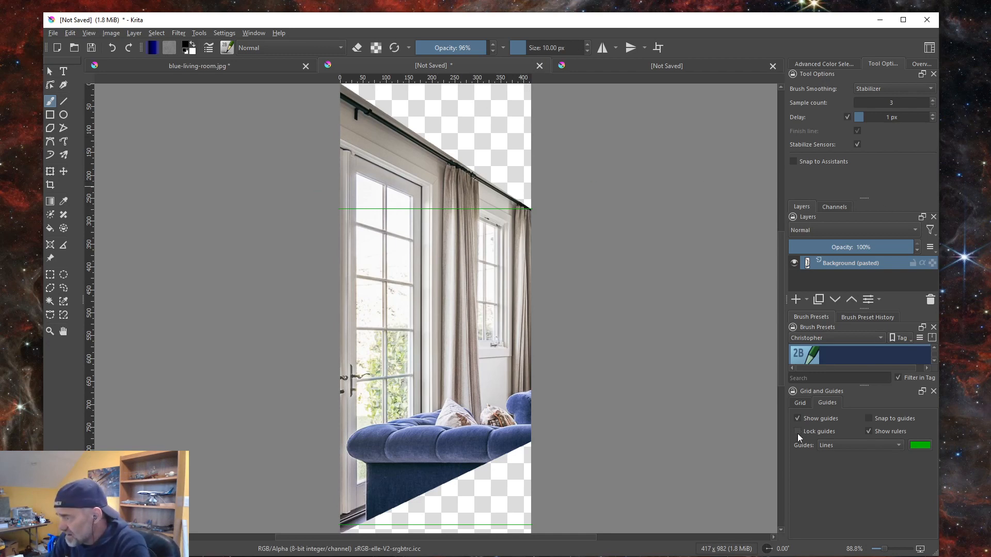
{"action": "left_click", "coordinate": [868, 419]}
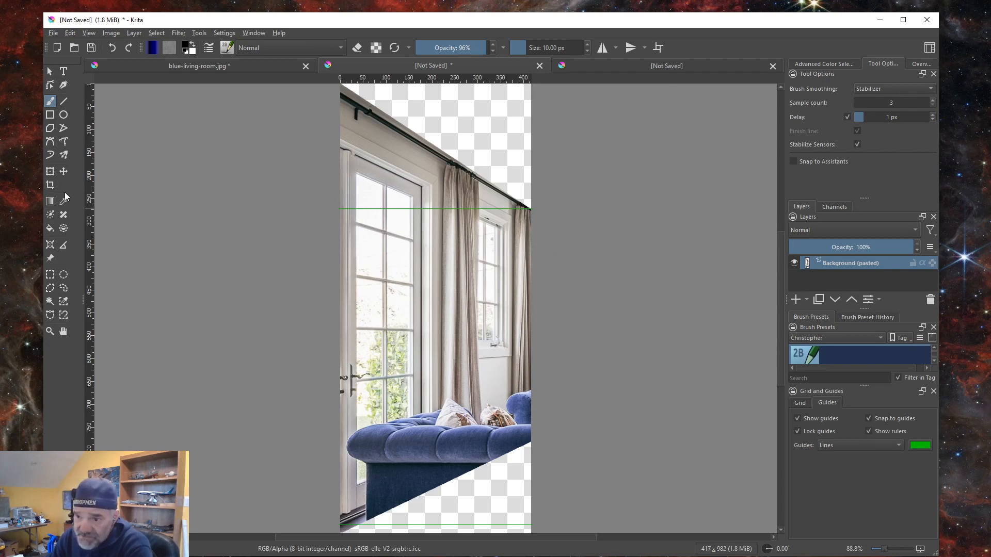
Step: Try to straighten the glass-door wall with a perspective transform, pulling its upper-left and lower-left corners onto the two guides
{"action": "left_click", "coordinate": [50, 172]}
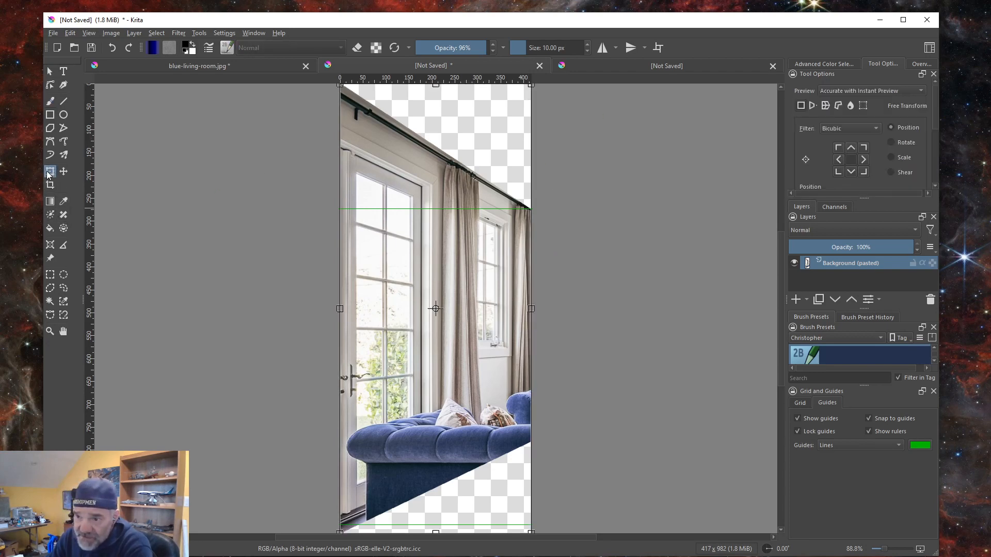
{"action": "left_click", "coordinate": [812, 106]}
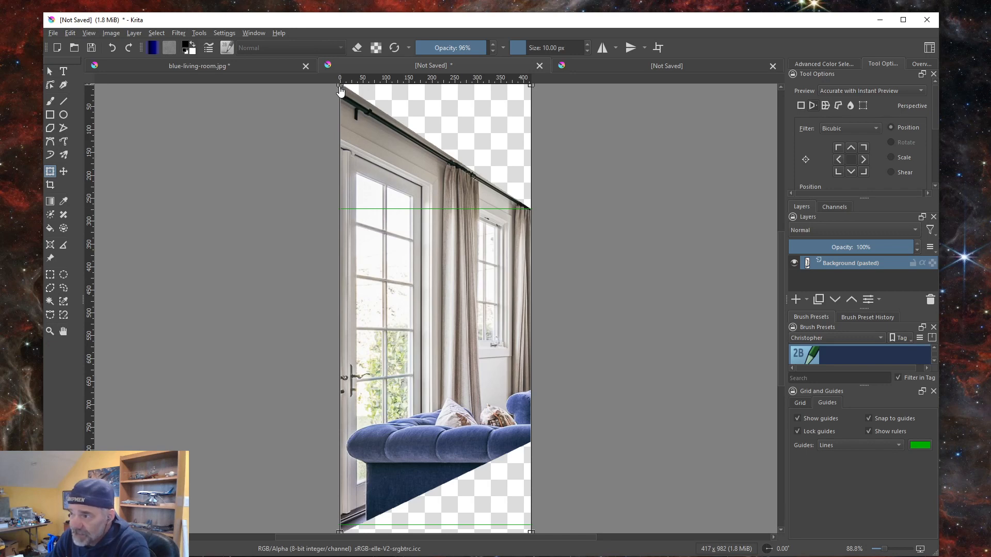
{"action": "left_click_drag", "start_coordinate": [339, 89], "coordinate": [340, 212]}
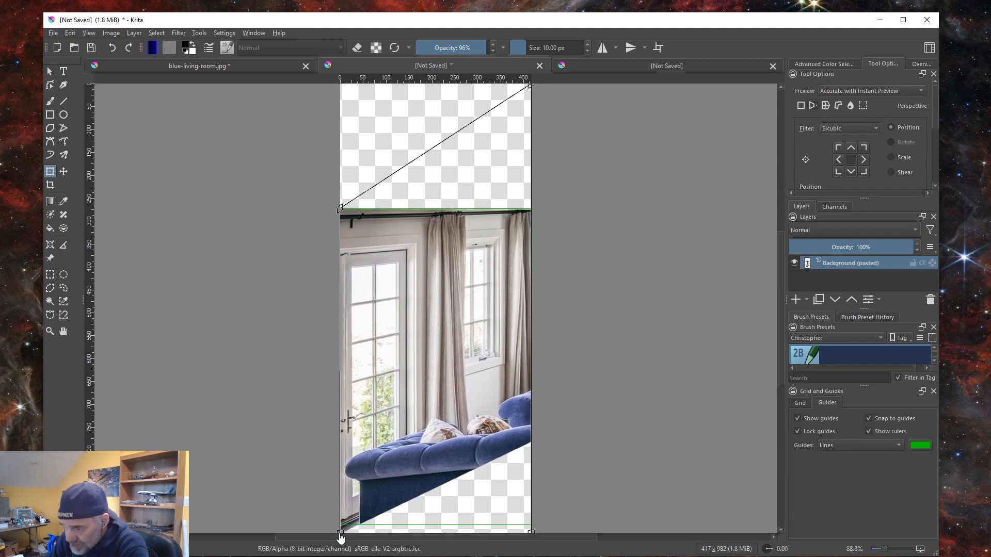
{"action": "left_click_drag", "start_coordinate": [340, 537], "coordinate": [341, 533]}
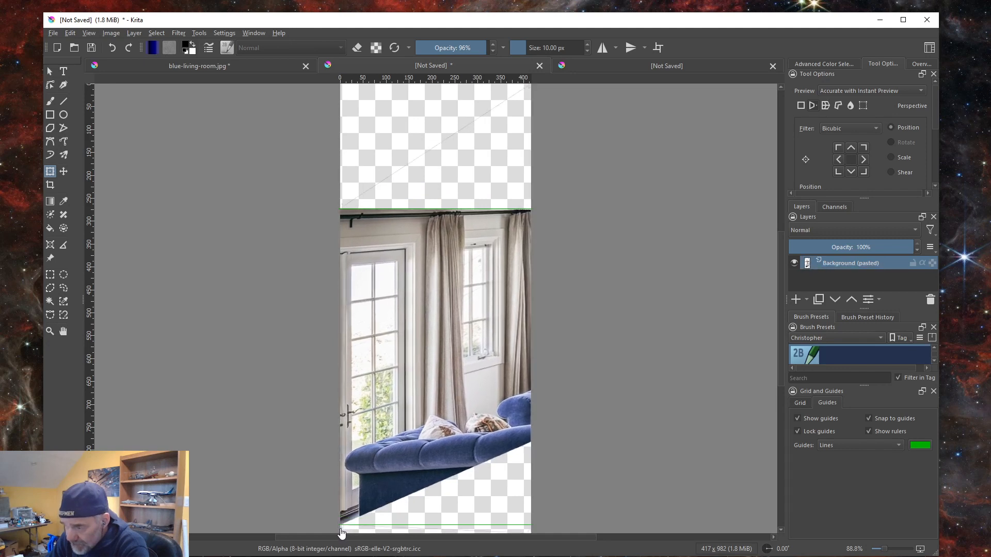
{"action": "left_click_drag", "start_coordinate": [340, 533], "coordinate": [341, 532]}
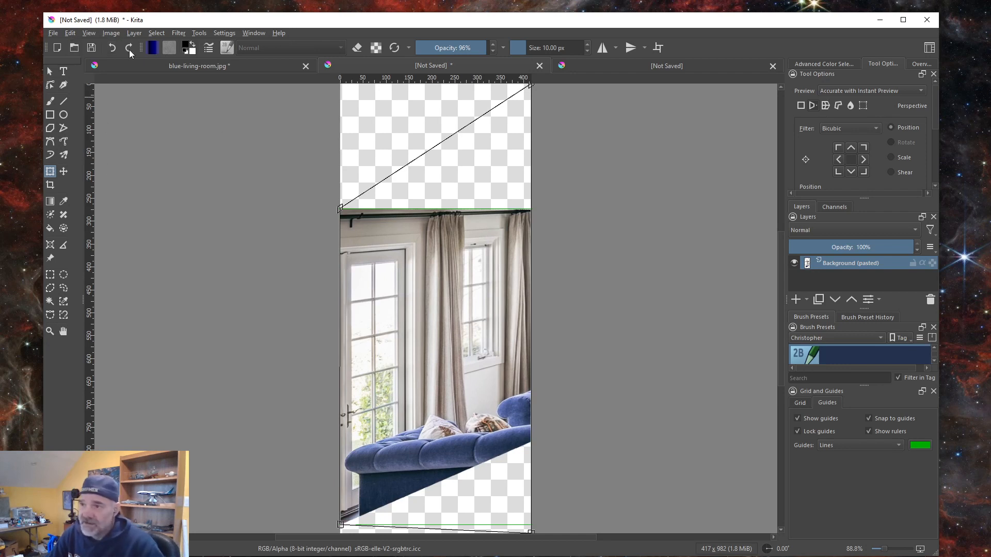
Step: Undo both corner adjustments of the perspective transform on the glass-door wall
{"action": "left_click", "coordinate": [70, 33]}
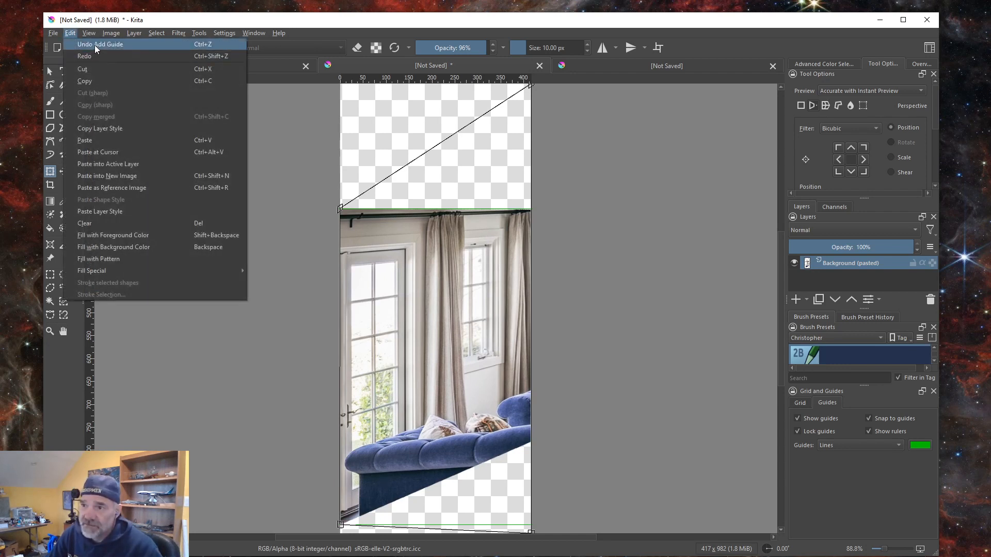
{"action": "left_click", "coordinate": [96, 48]}
{"action": "left_click", "coordinate": [70, 33]}
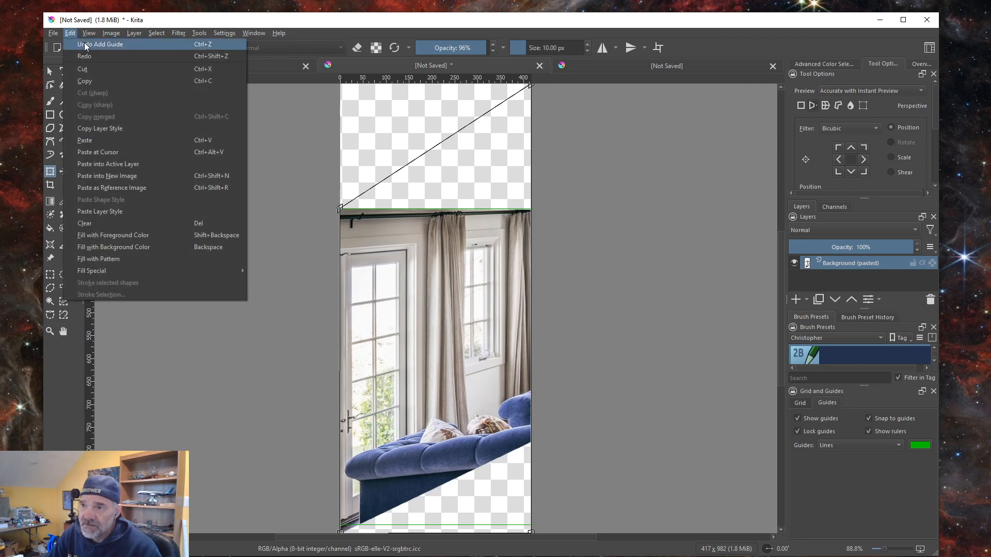
{"action": "left_click", "coordinate": [85, 44]}
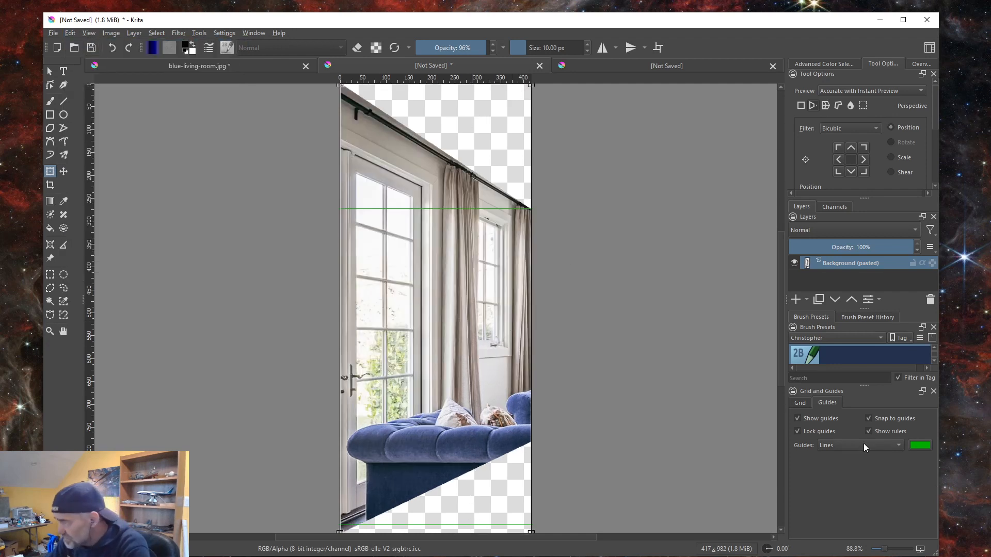
Step: Unlock the guides, move the lower one up to the short edge's lower corner at about Y 783 px, and lock them again
{"action": "left_click", "coordinate": [797, 431]}
{"action": "left_click_drag", "start_coordinate": [494, 520], "coordinate": [503, 442]}
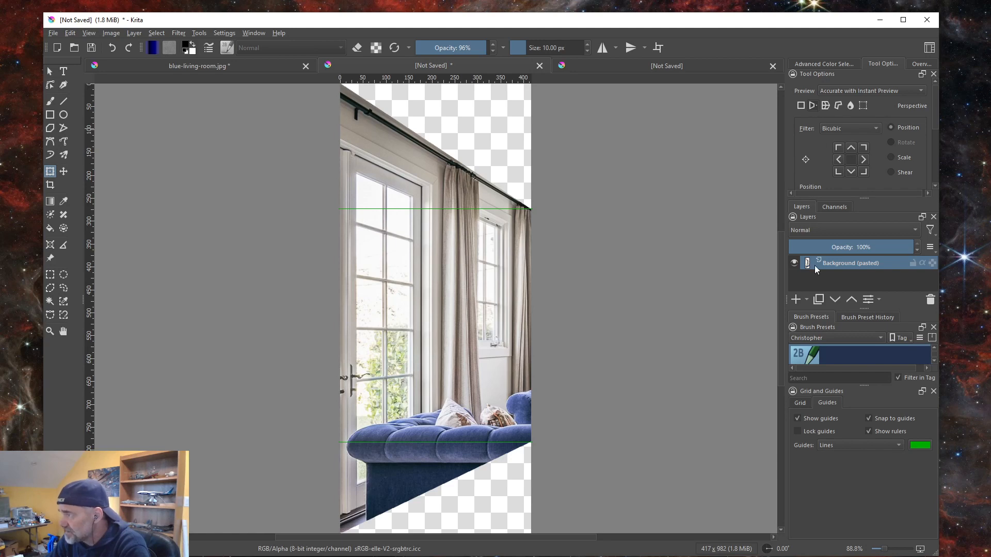
{"action": "left_click", "coordinate": [798, 431]}
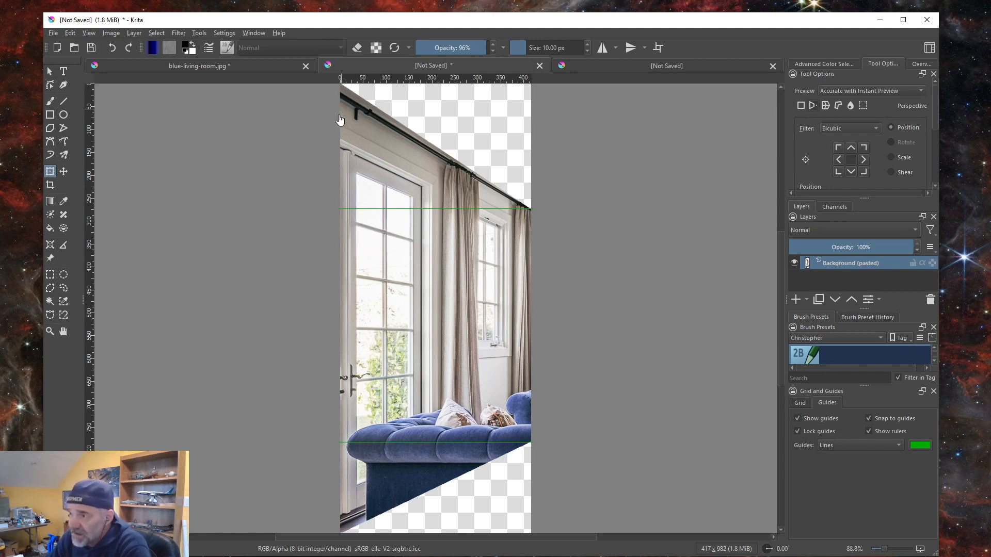
Step: Straighten the glass-door wall in perspective by moving its upper-left corner to the upper guide and its lower-left corner to the lower guide
{"action": "scroll", "coordinate": [403, 243], "scroll_direction": "down", "scroll_amount": 1}
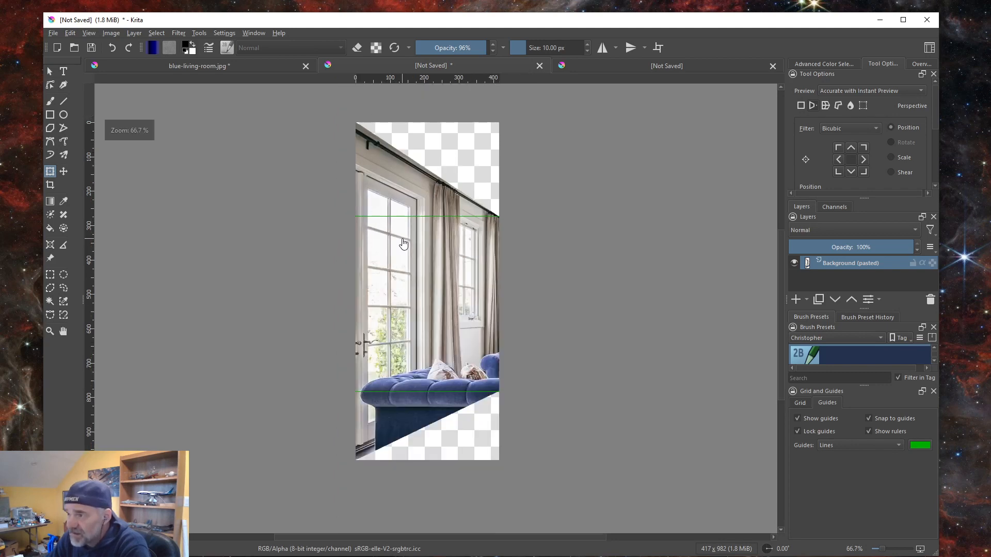
{"action": "scroll", "coordinate": [403, 244], "scroll_direction": "up", "scroll_amount": 1}
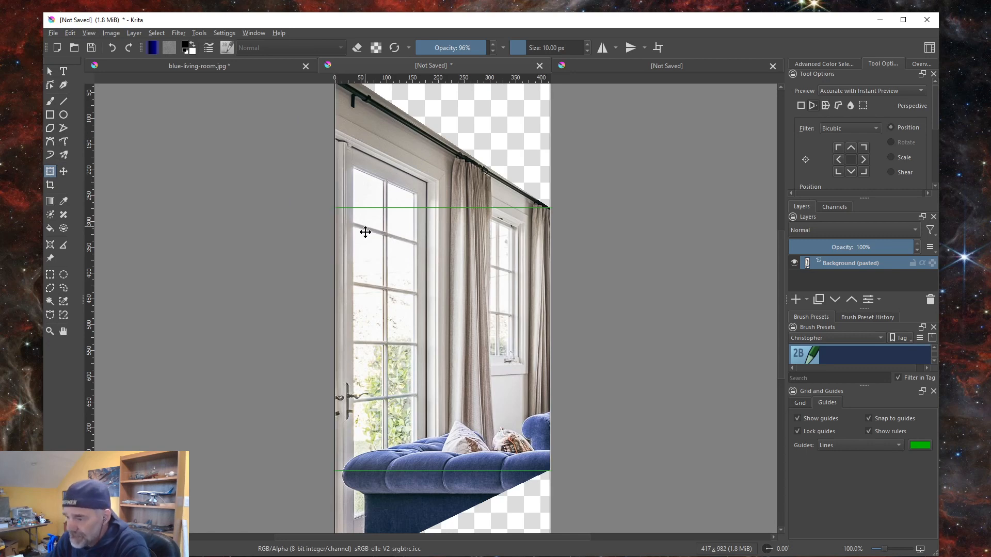
{"action": "scroll", "coordinate": [365, 232], "scroll_direction": "down", "scroll_amount": 1}
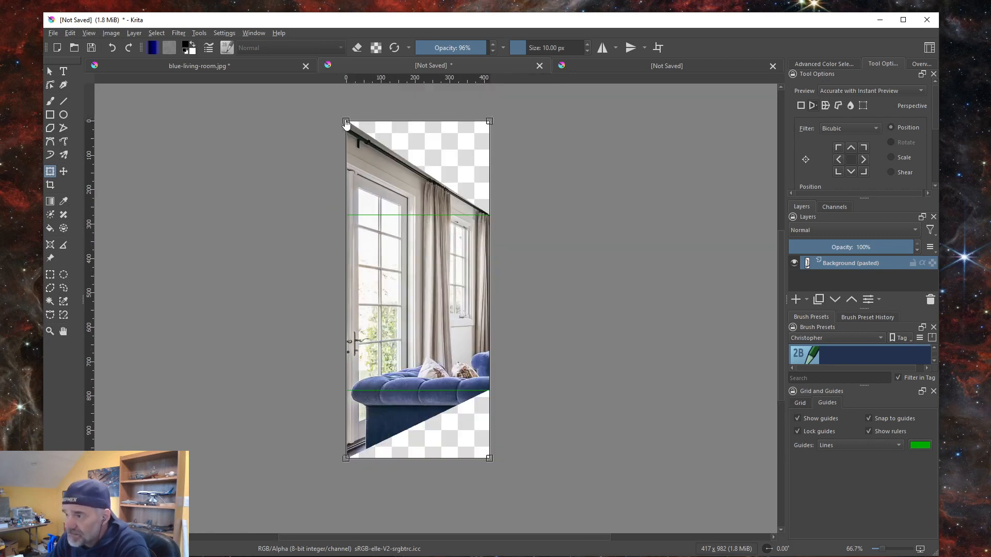
{"action": "left_click_drag", "start_coordinate": [345, 124], "coordinate": [347, 221]}
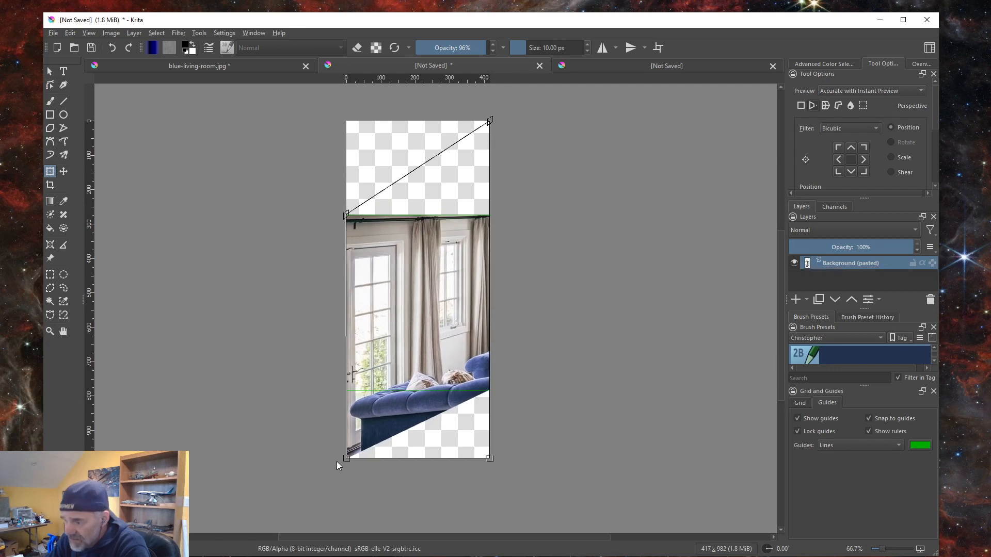
{"action": "left_click_drag", "start_coordinate": [345, 459], "coordinate": [346, 397]}
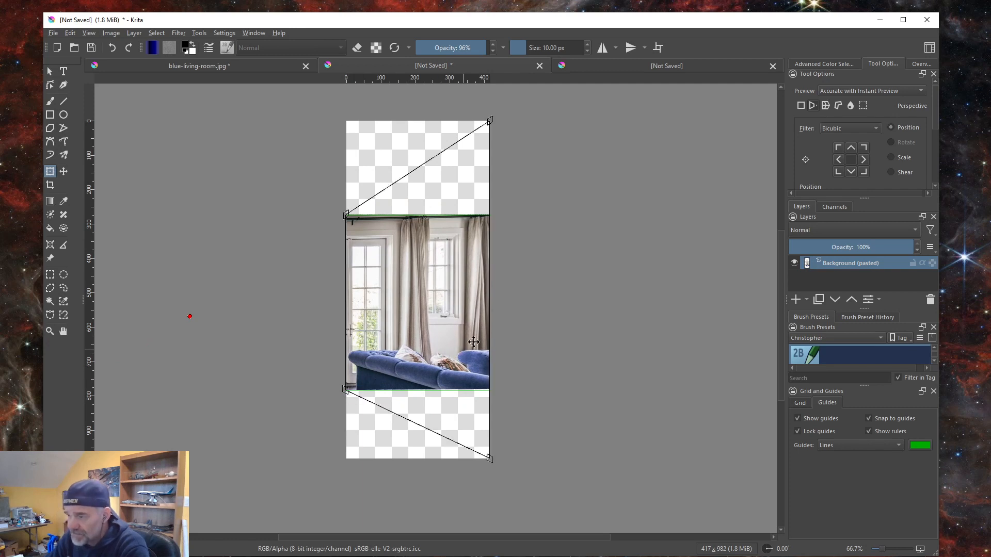
Step: Select the straightened wall area between the guides, about 416 × 510 px, and copy it into a new image
{"action": "scroll", "coordinate": [571, 301], "scroll_direction": "up", "scroll_amount": 1, "text": "ctrl"}
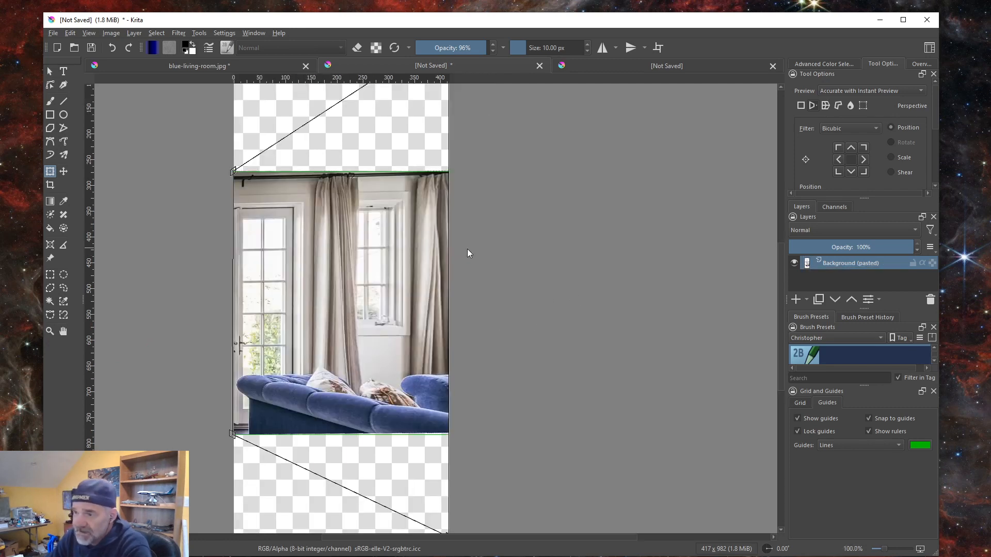
{"action": "left_click", "coordinate": [50, 274]}
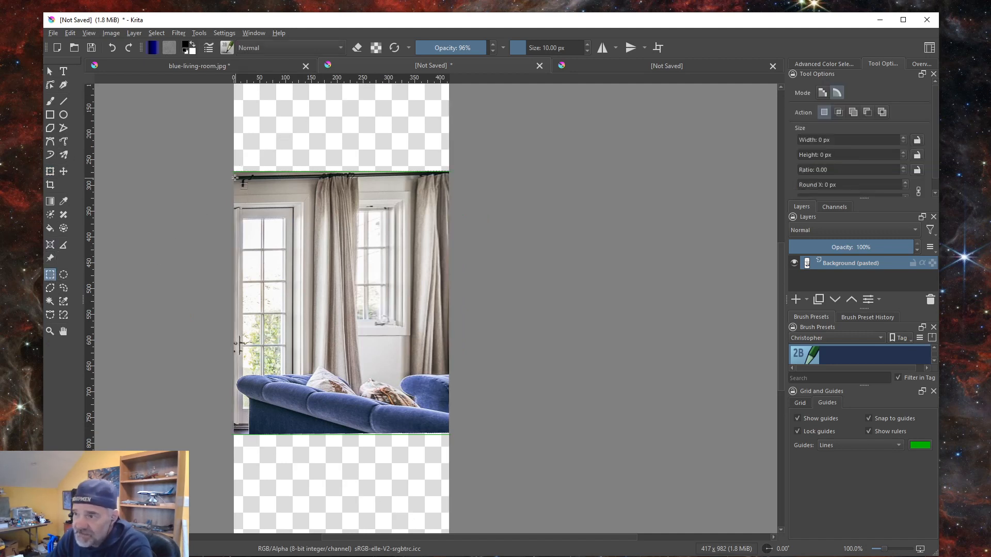
{"action": "left_click_drag", "start_coordinate": [233, 171], "coordinate": [448, 432]}
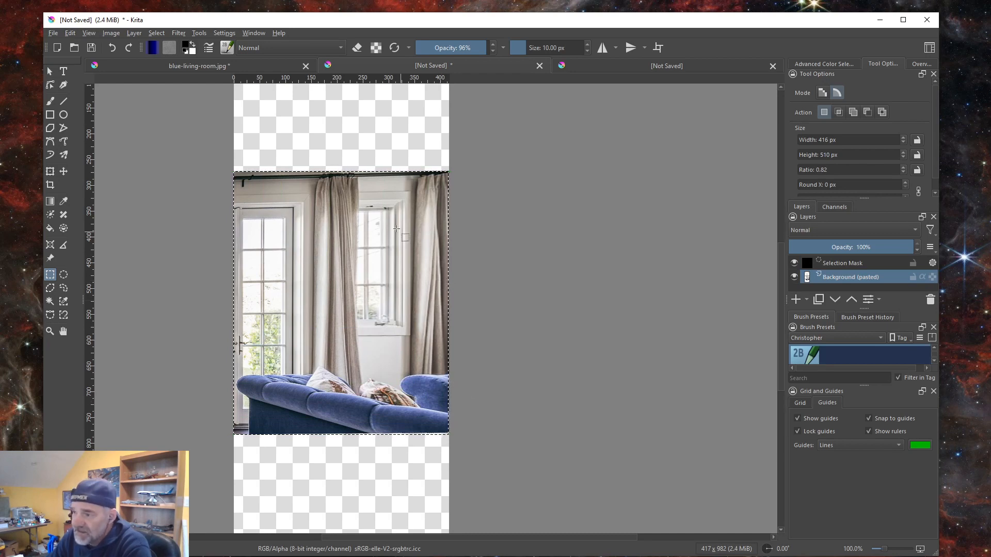
{"action": "left_click", "coordinate": [70, 34]}
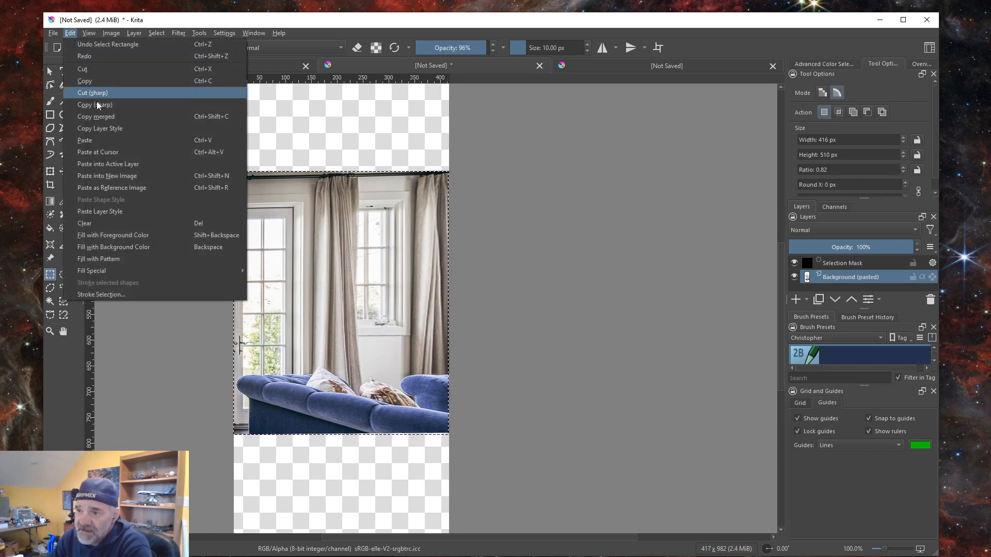
{"action": "left_click", "coordinate": [94, 109]}
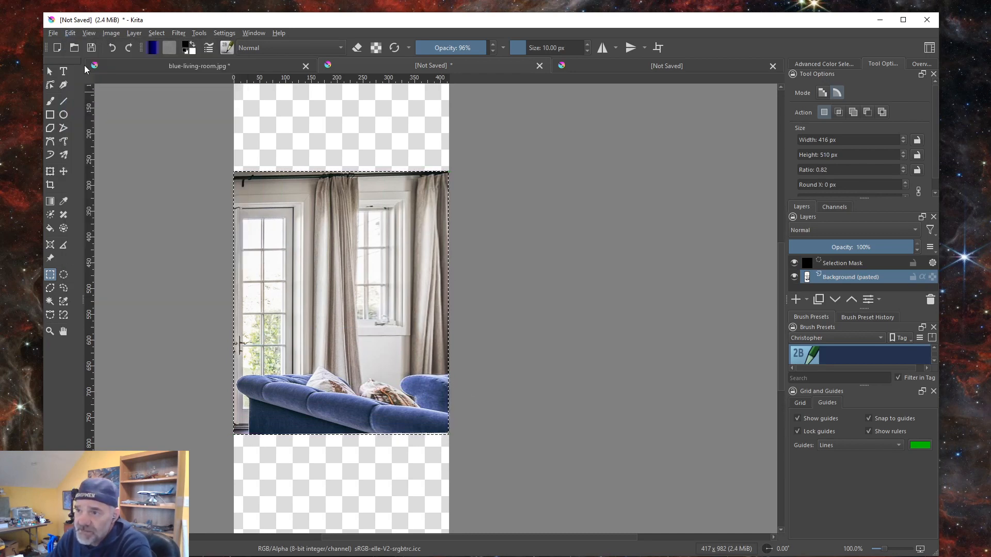
{"action": "left_click", "coordinate": [71, 33]}
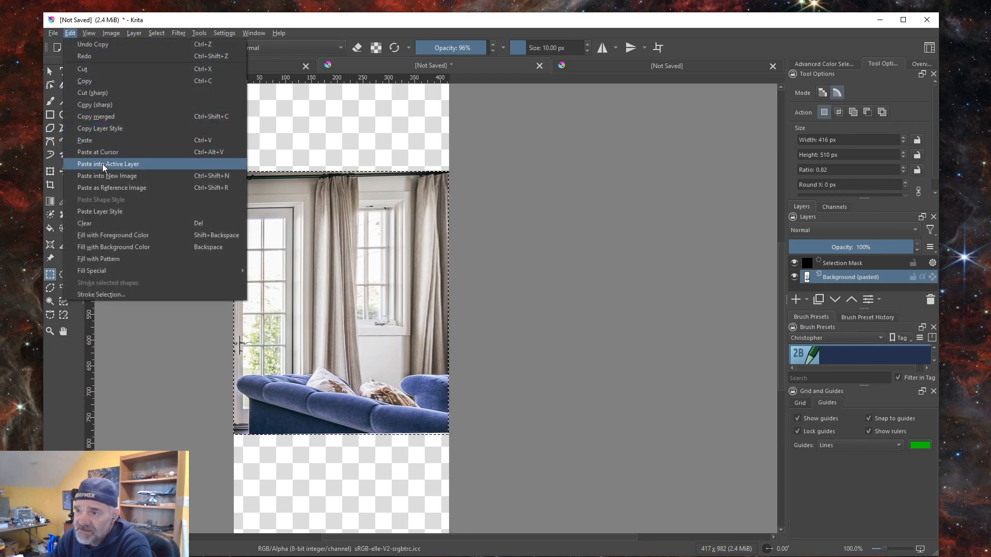
{"action": "left_click", "coordinate": [107, 176]}
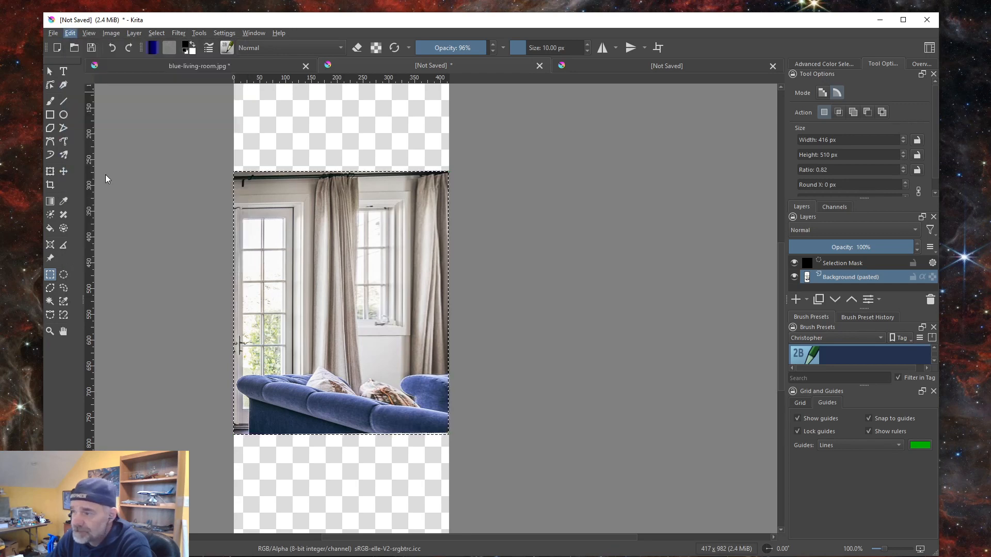
{"action": "scroll", "coordinate": [476, 266], "scroll_direction": "down", "scroll_amount": 1, "text": "ctrl"}
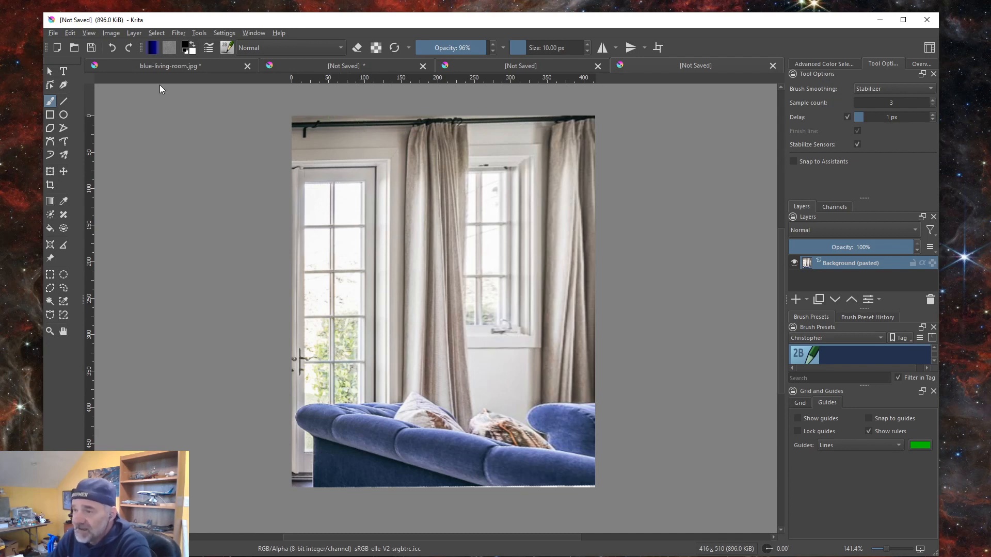
Step: Scale the new glass-door wall image to 1024 × 616 px
{"action": "left_click", "coordinate": [110, 33]}
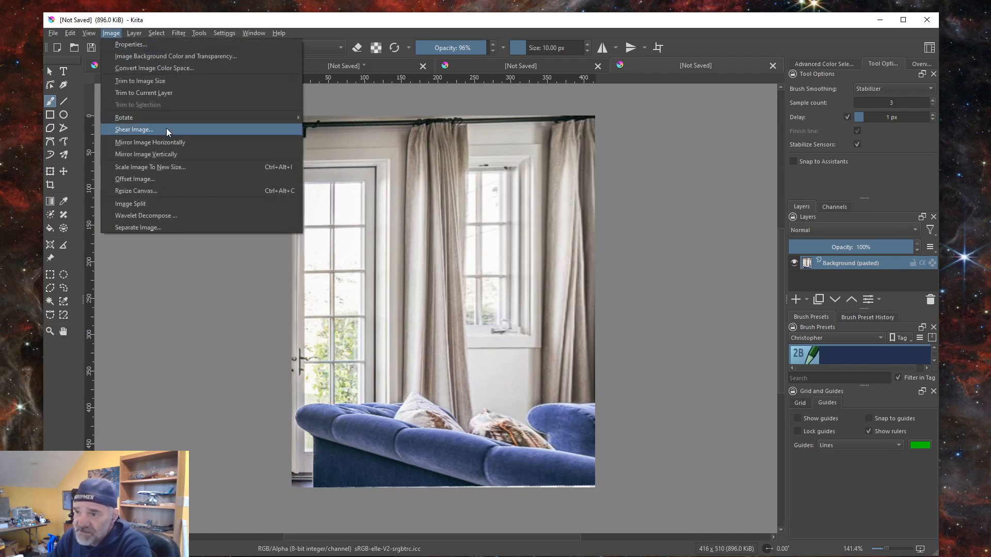
{"action": "left_click", "coordinate": [141, 166]}
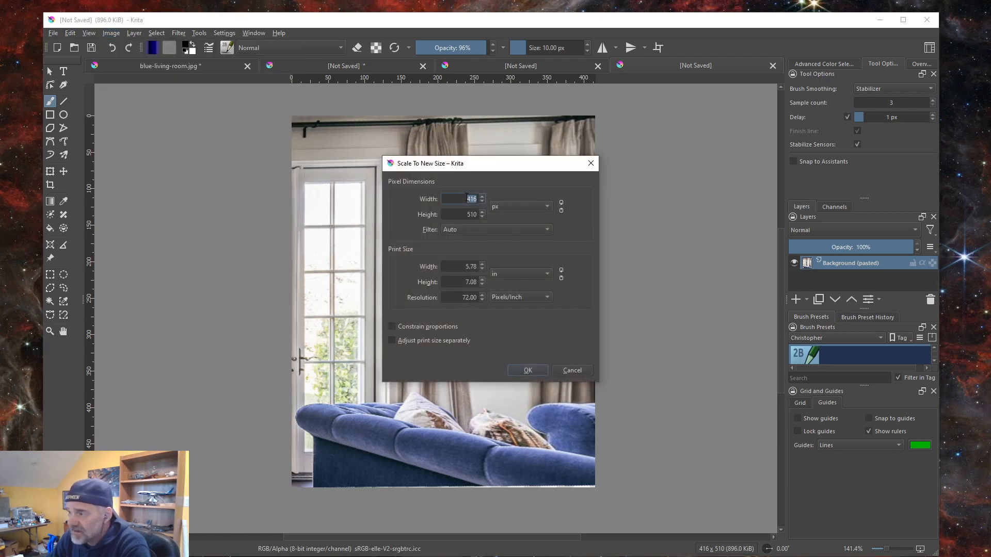
{"action": "type", "text": "1"}
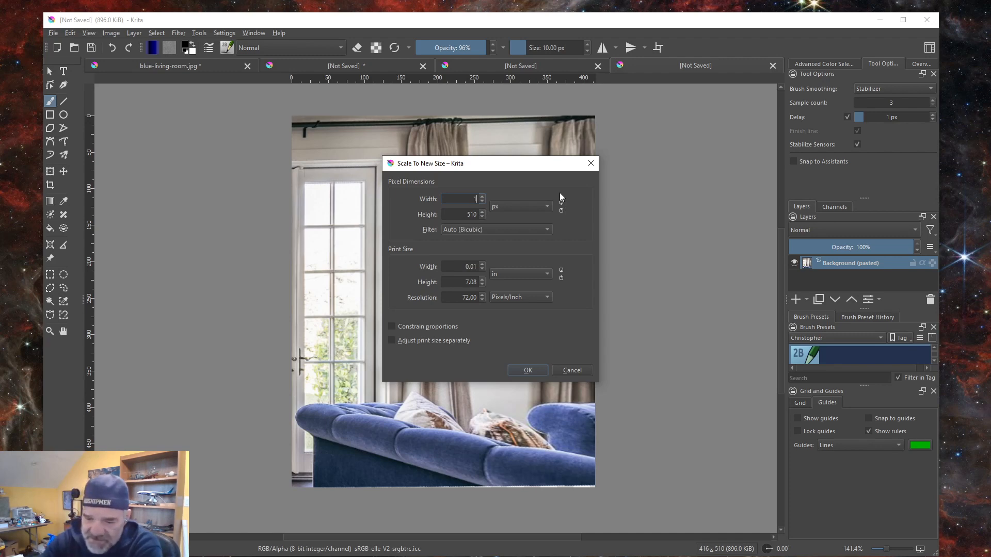
{"action": "type", "text": "024"}
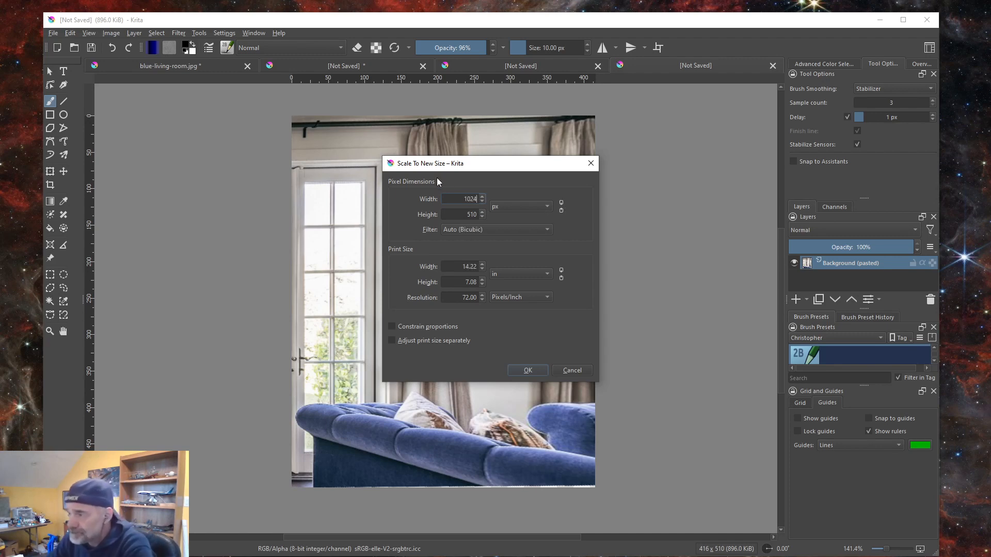
{"action": "double_click", "coordinate": [465, 215]}
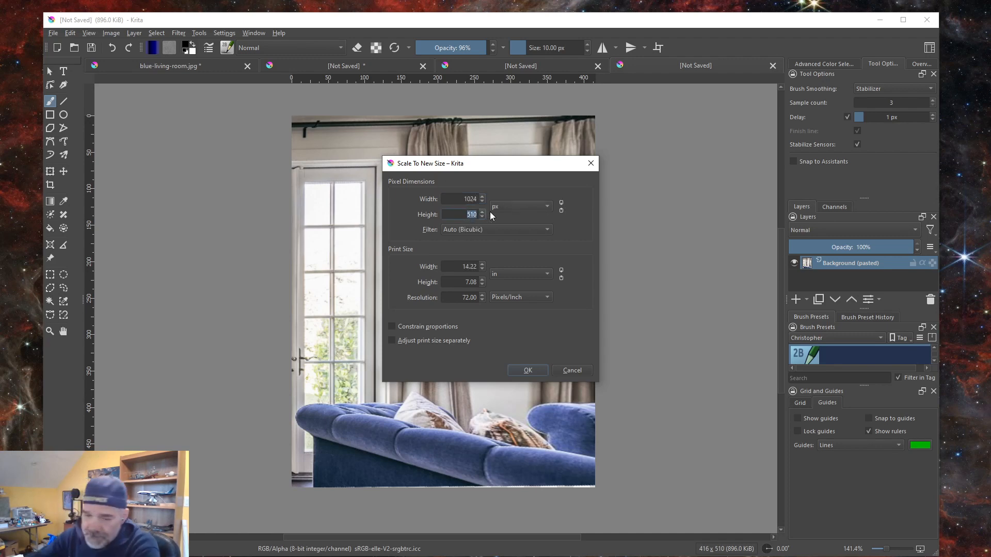
{"action": "type", "text": "616"}
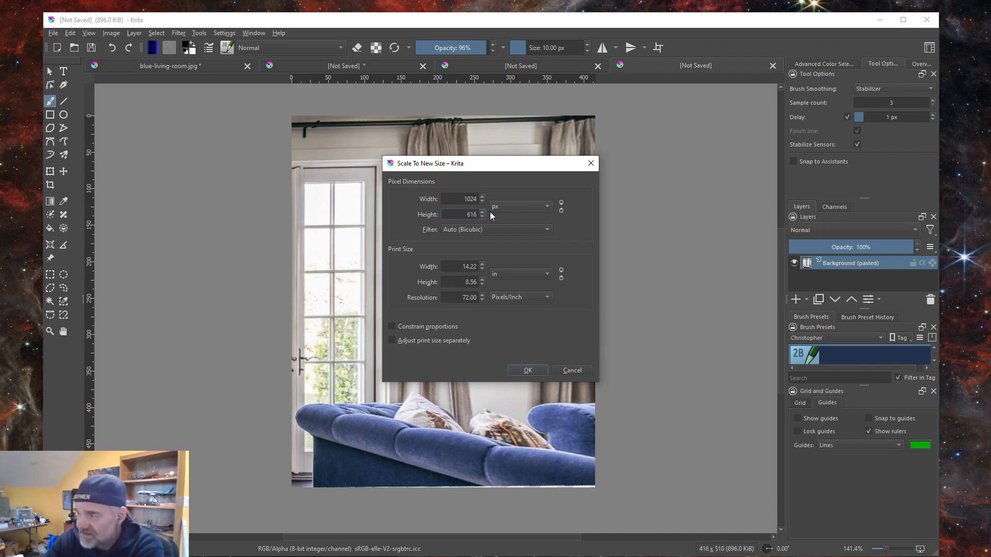
{"action": "key", "text": "Return"}
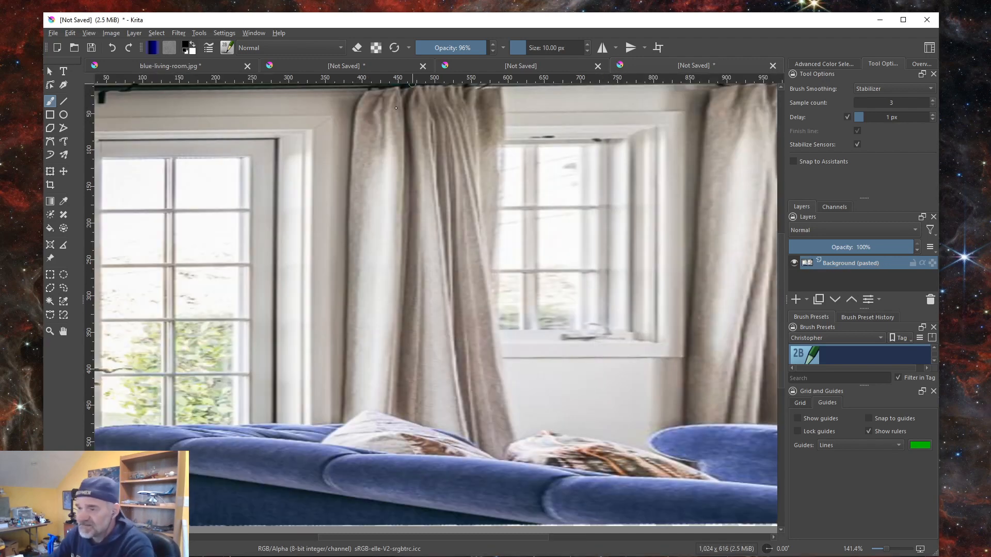
{"action": "key", "text": "1"}
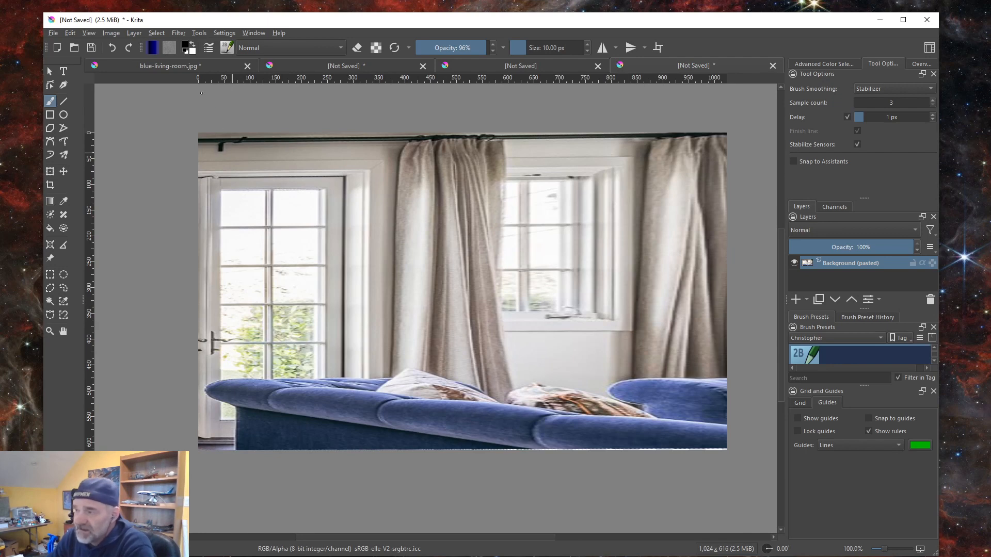
Step: Export the scaled glass-door wall image as roomleft.png in the texture folder, replacing the existing file and keeping the default PNG options
{"action": "left_click", "coordinate": [53, 33]}
{"action": "left_click", "coordinate": [70, 130]}
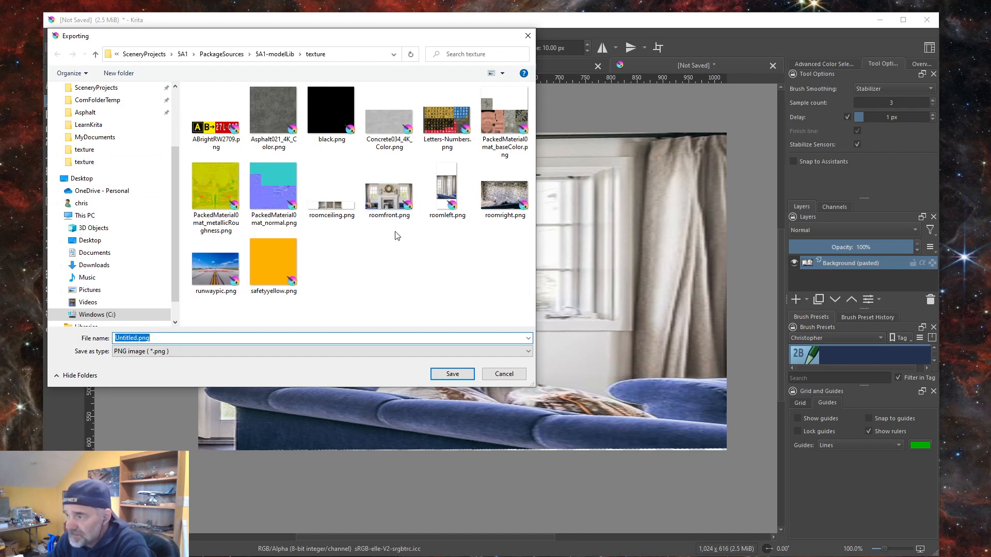
{"action": "left_click", "coordinate": [446, 195]}
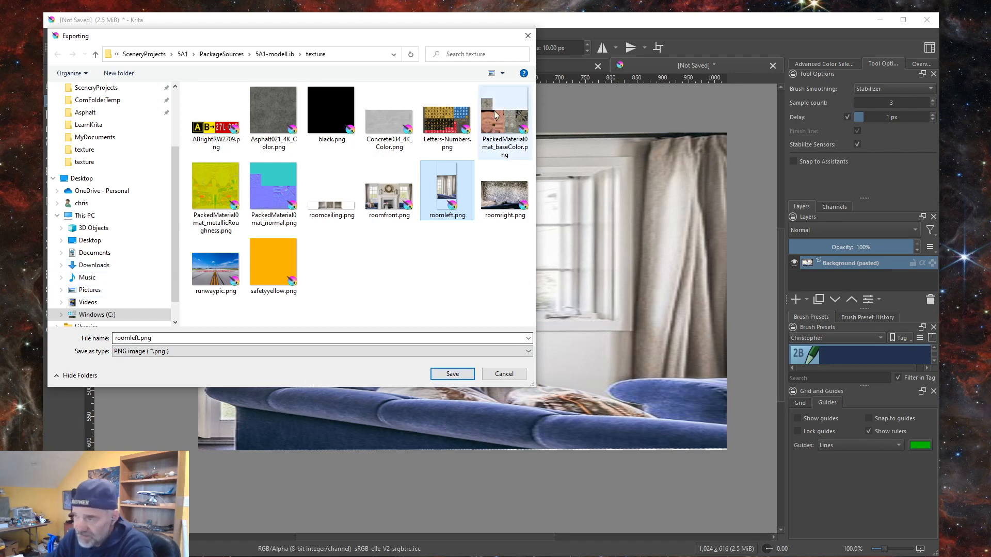
{"action": "left_click", "coordinate": [453, 375]}
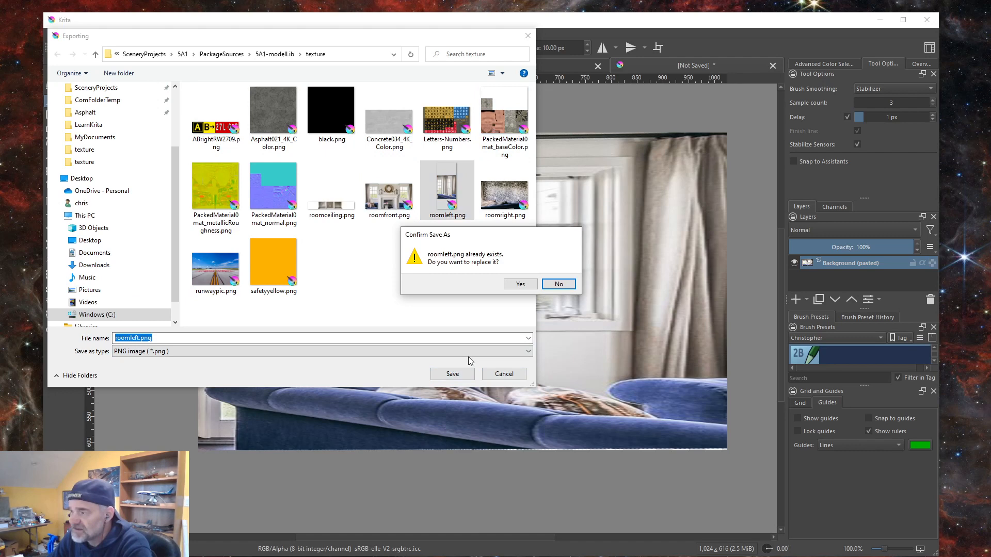
{"action": "left_click", "coordinate": [522, 285]}
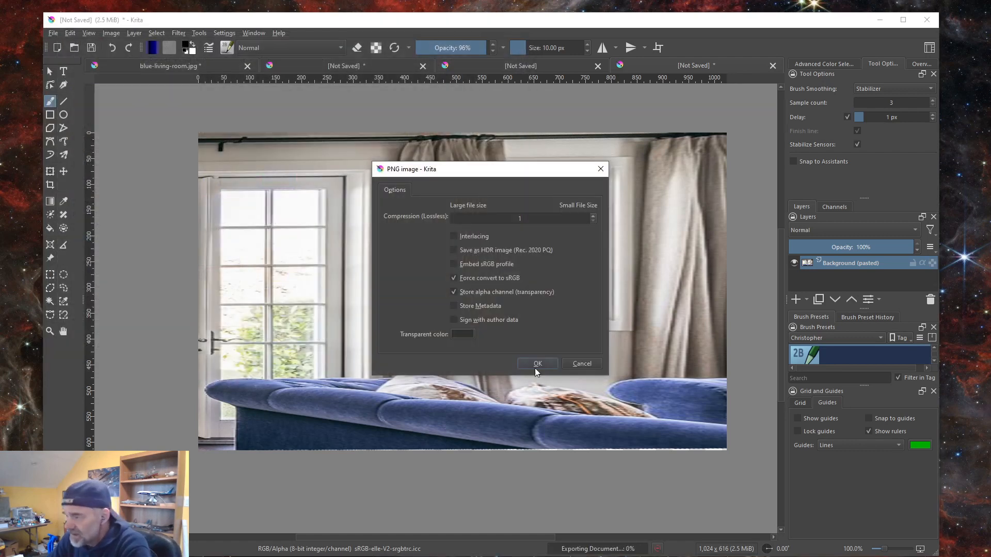
{"action": "left_click", "coordinate": [537, 364]}
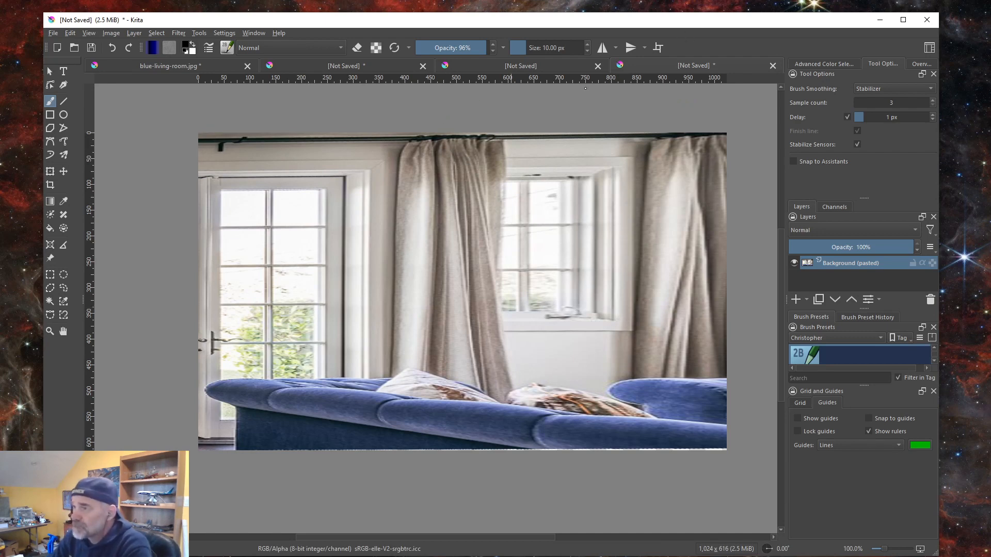
Step: Close the scaled glass-door wall image and its straightened source image, discarding the changes in both
{"action": "left_click", "coordinate": [772, 66]}
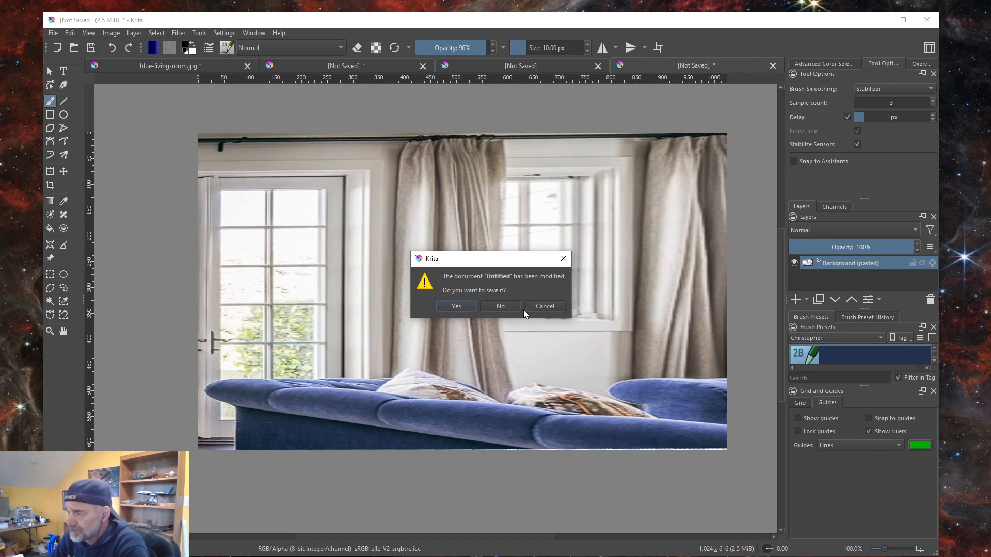
{"action": "left_click", "coordinate": [501, 306]}
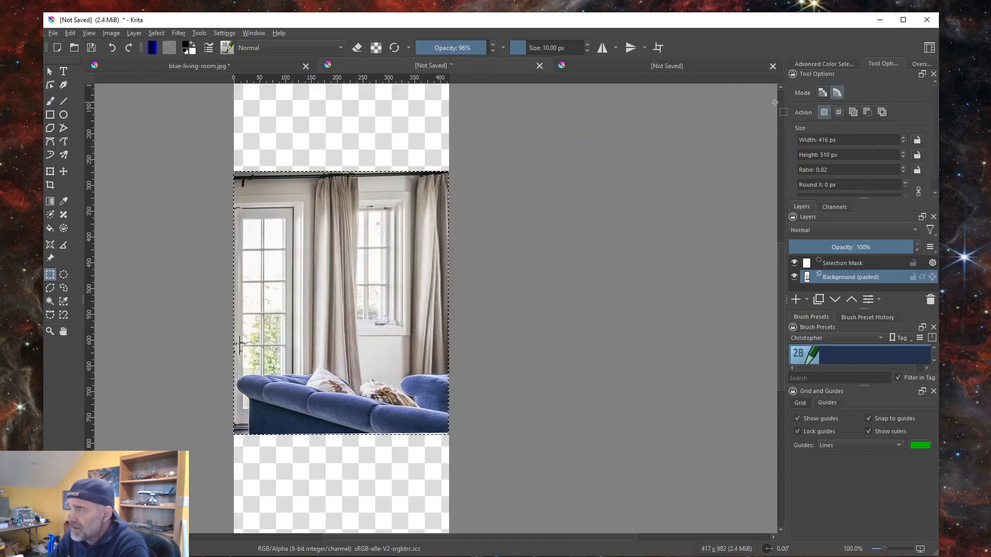
{"action": "left_click", "coordinate": [539, 66]}
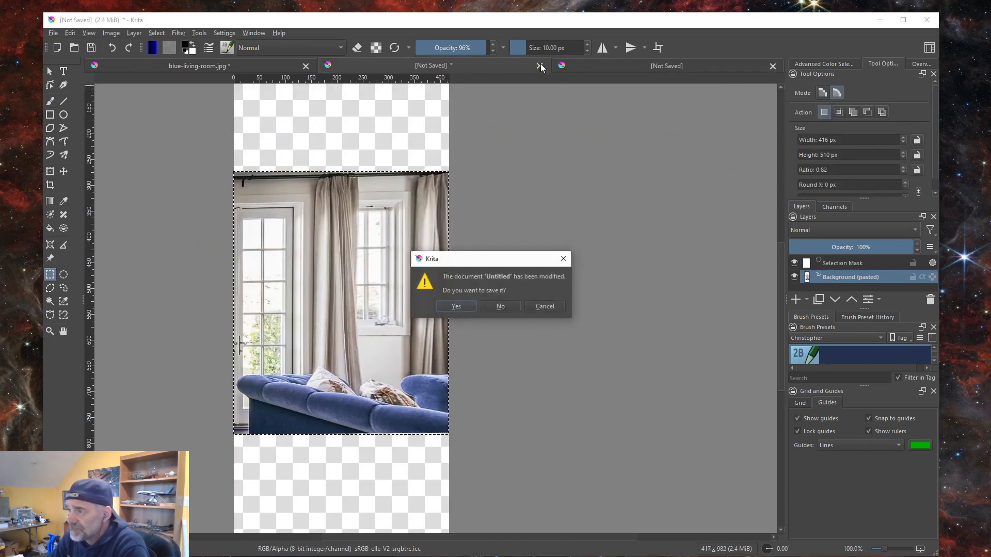
{"action": "left_click", "coordinate": [502, 305]}
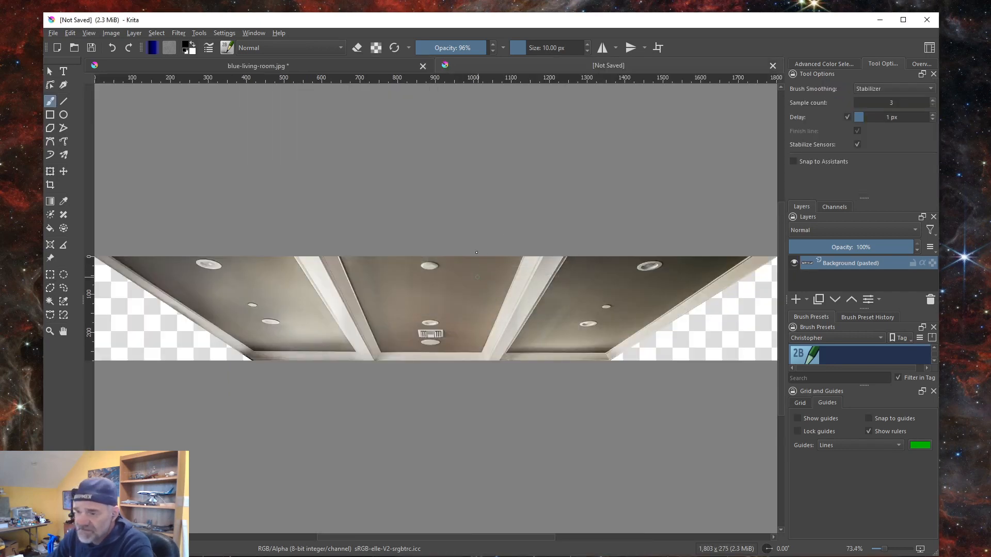
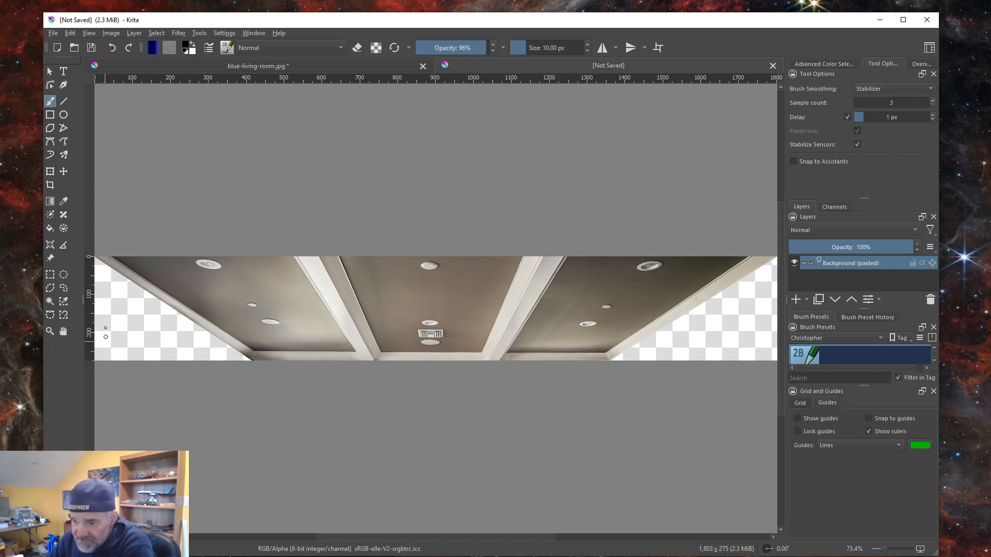
Step: Place vertical guides at both ends of the ceiling's short lower edge, the first at about X 417 px, then lock them and enable snapping
{"action": "left_click_drag", "start_coordinate": [86, 313], "coordinate": [166, 322]}
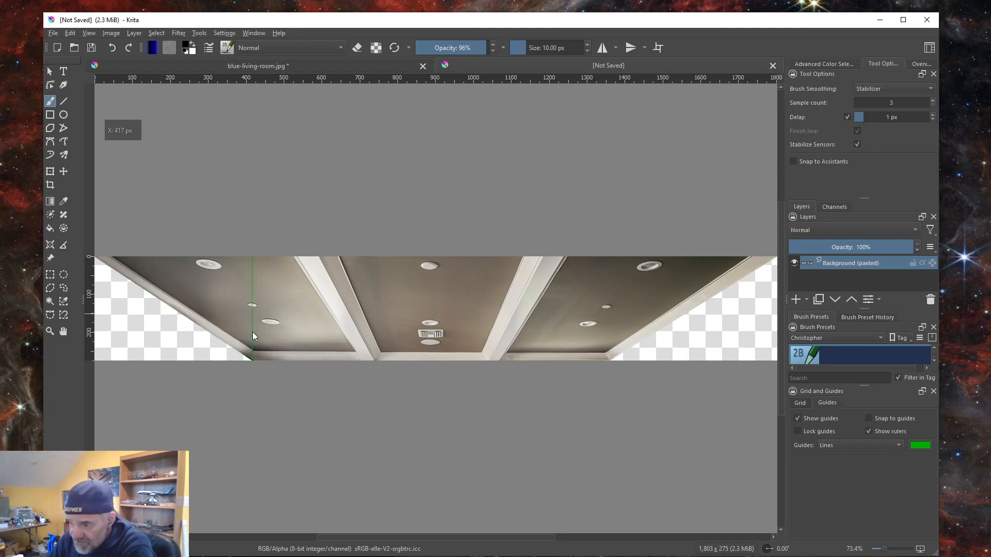
{"action": "left_click_drag", "start_coordinate": [254, 336], "coordinate": [253, 336]}
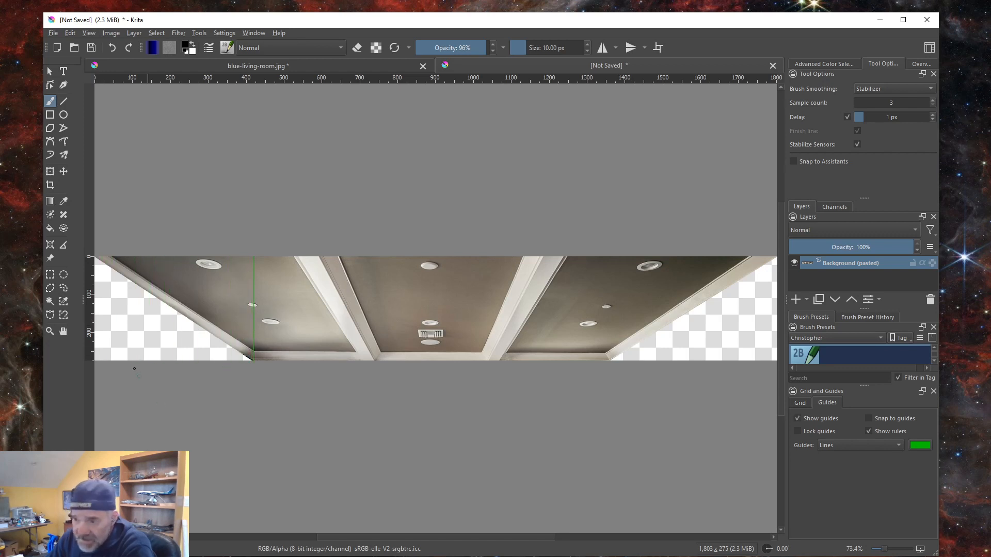
{"action": "mouse_move", "coordinate": [94, 330]}
{"action": "left_mouse_down"}
{"action": "mouse_move", "coordinate": [561, 342]}
{"action": "mouse_move", "coordinate": [608, 366]}
{"action": "left_mouse_up"}
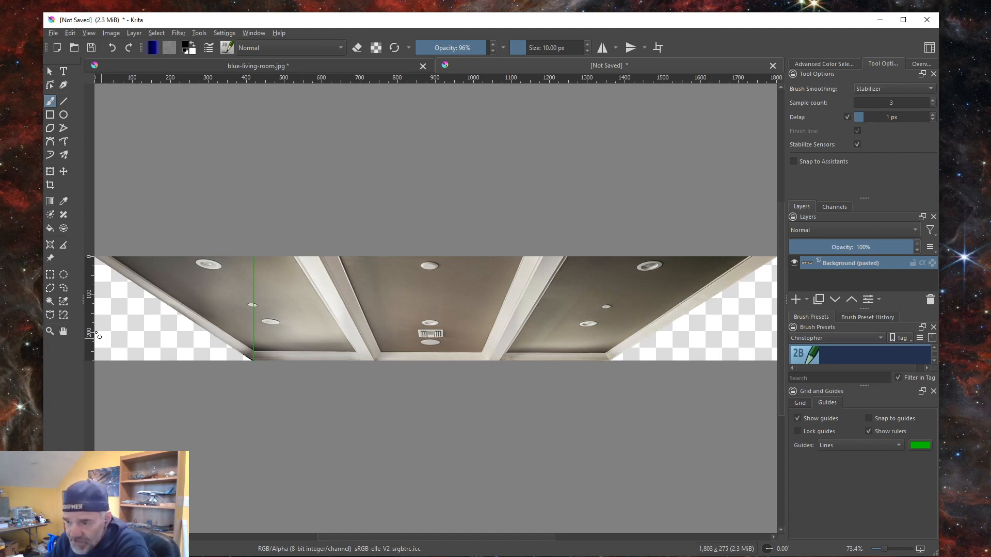
{"action": "left_click_drag", "start_coordinate": [90, 330], "coordinate": [525, 351]}
{"action": "left_click_drag", "start_coordinate": [593, 337], "coordinate": [610, 339]}
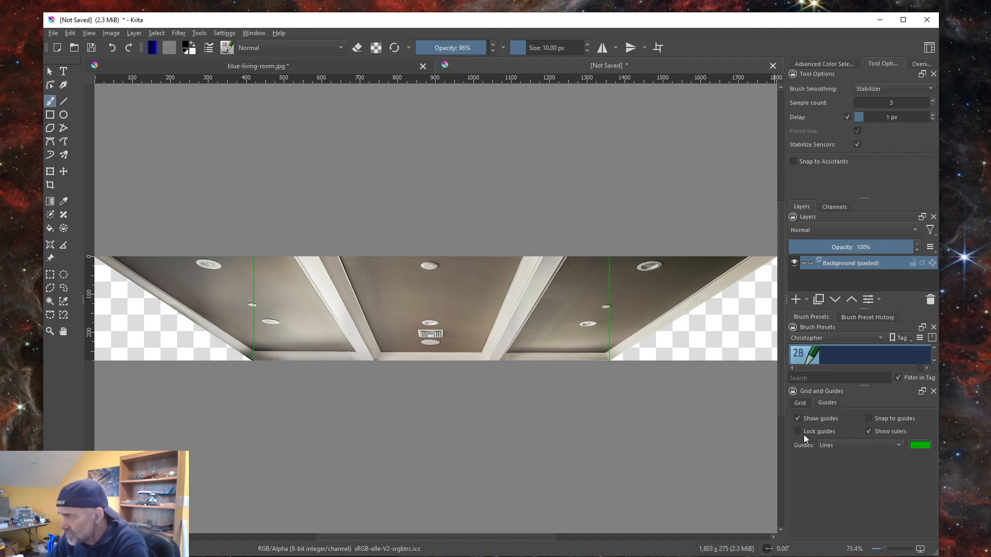
{"action": "left_click", "coordinate": [869, 417]}
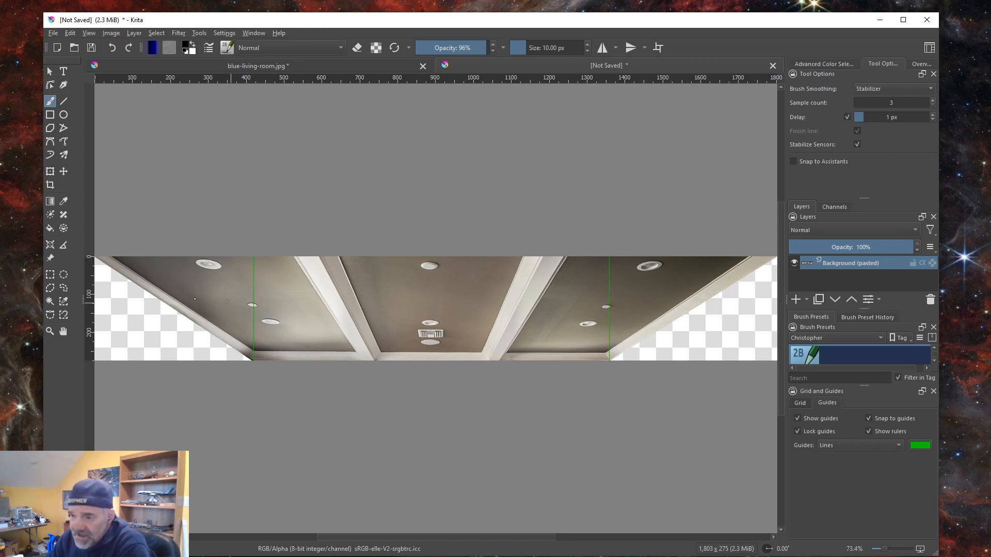
Step: Straighten the ceiling with a perspective transform by moving its upper-left and upper-right corners inward to the two vertical guides
{"action": "left_click", "coordinate": [50, 172]}
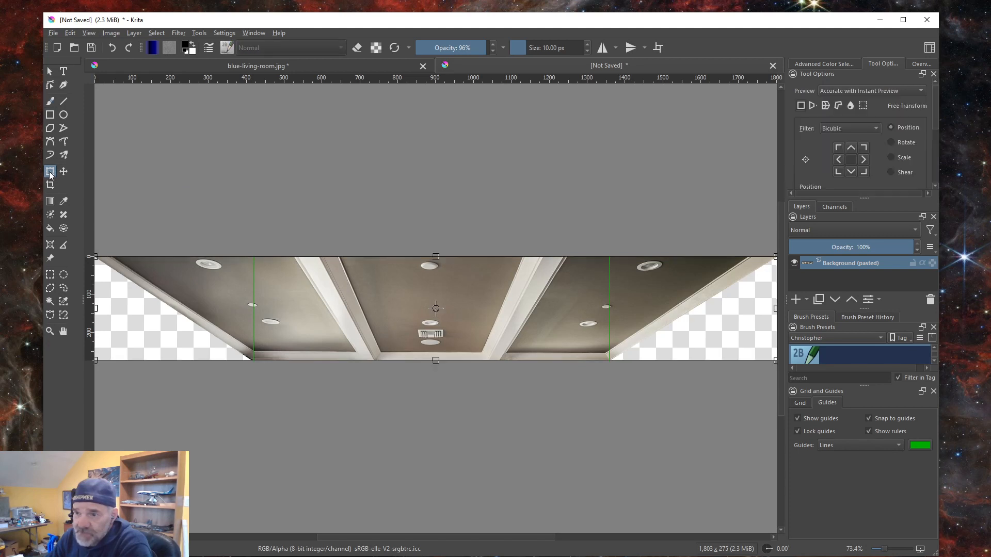
{"action": "left_click", "coordinate": [813, 106]}
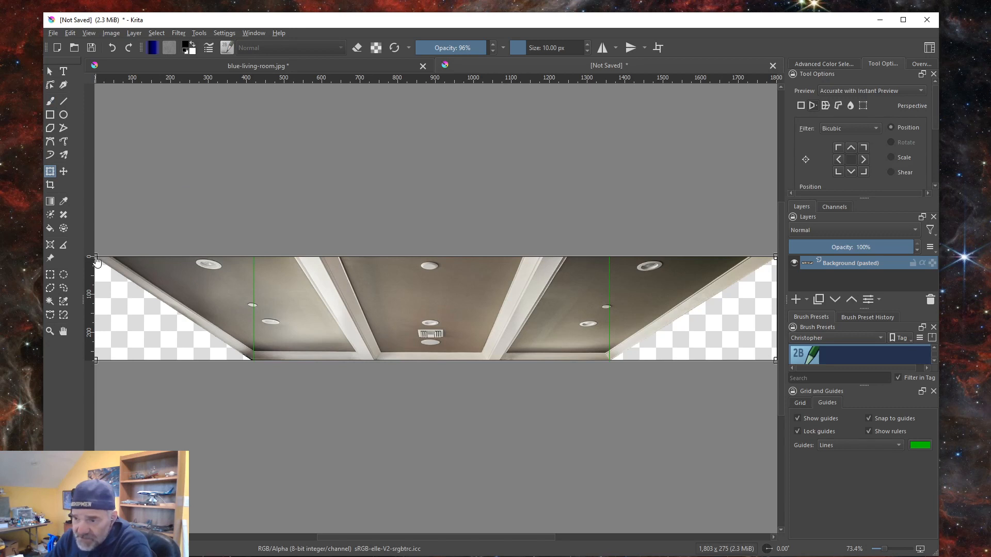
{"action": "left_click_drag", "start_coordinate": [97, 261], "coordinate": [253, 262]}
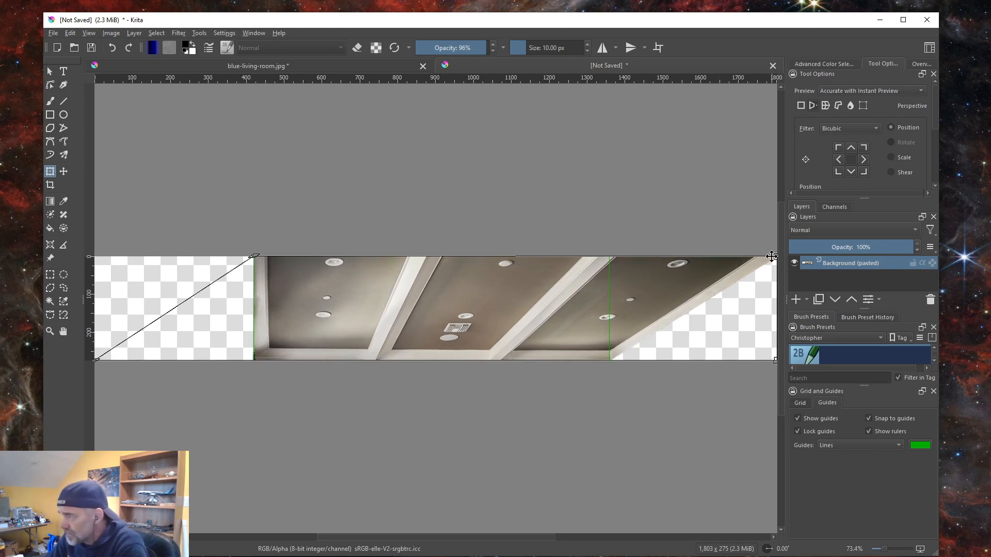
{"action": "left_click_drag", "start_coordinate": [772, 256], "coordinate": [610, 261]}
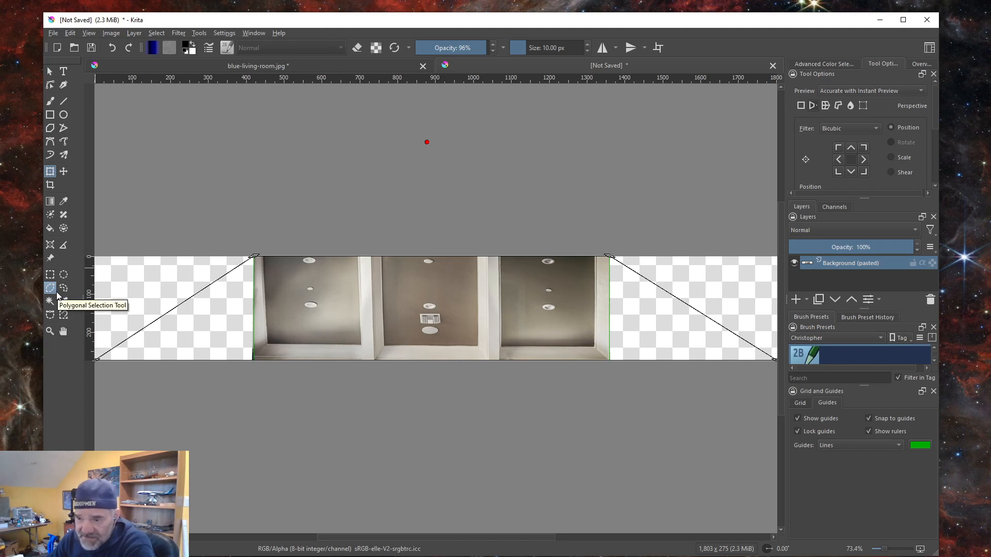
Step: Select the straightened ceiling between the guides, about 939 × 279 px, and paste a sharp copy of it into a new image
{"action": "left_click", "coordinate": [51, 277]}
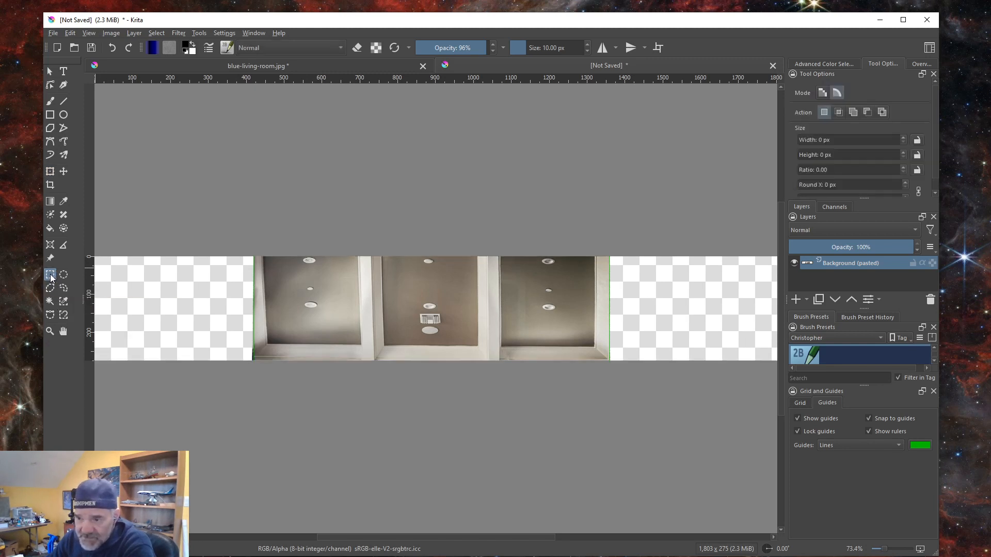
{"action": "left_click_drag", "start_coordinate": [253, 257], "coordinate": [610, 360]}
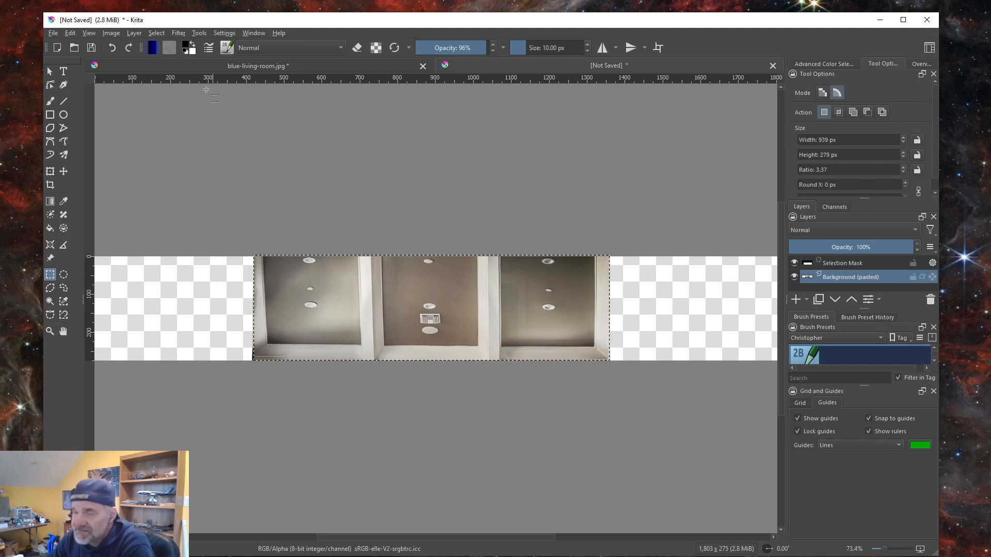
{"action": "left_click", "coordinate": [70, 33]}
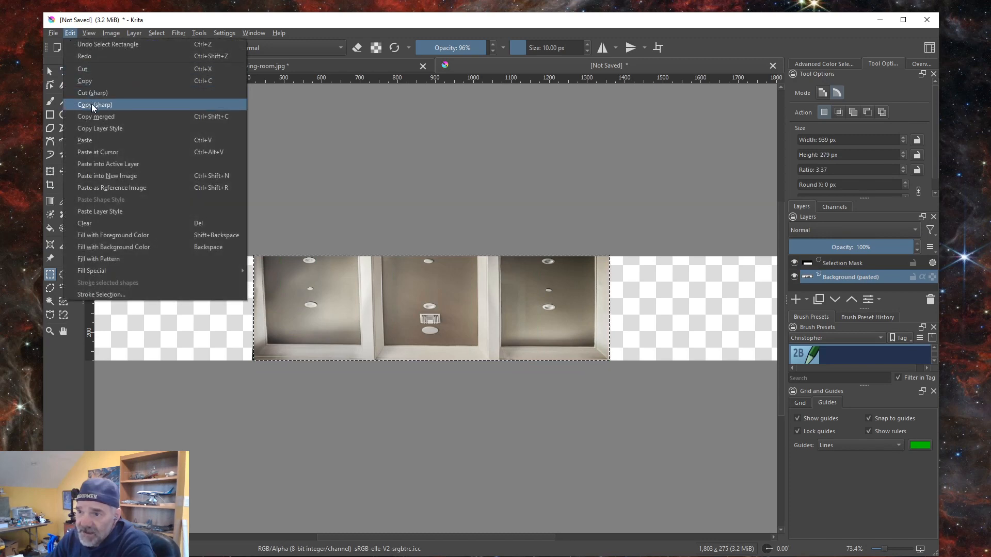
{"action": "left_click", "coordinate": [91, 104]}
{"action": "left_click", "coordinate": [71, 33]}
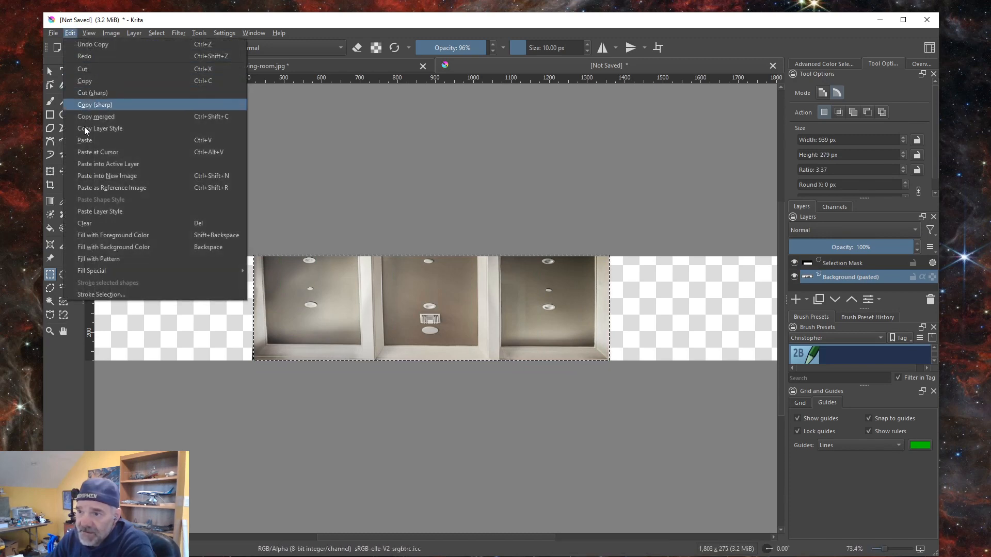
{"action": "left_click", "coordinate": [104, 176]}
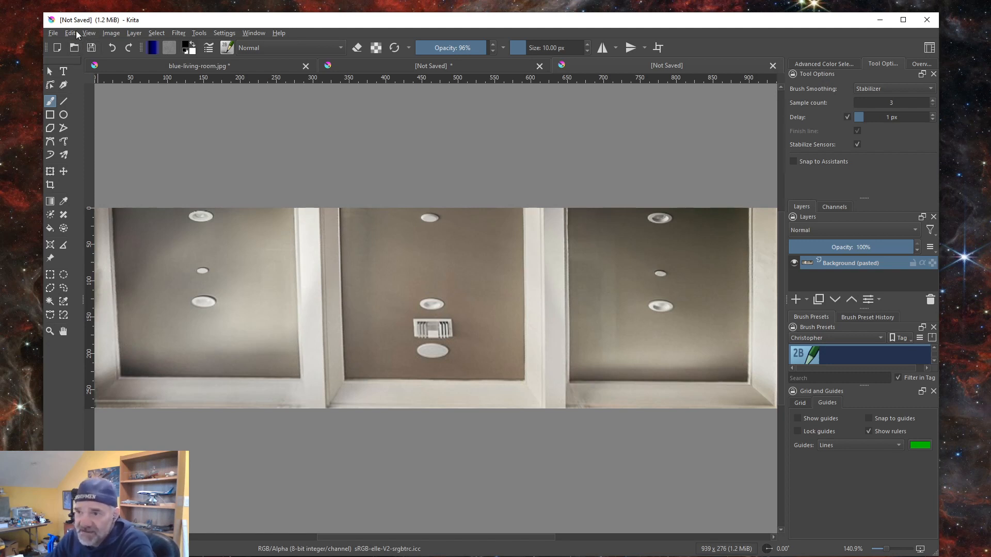
Step: Scale the new ceiling image to 1024 × 1024 px
{"action": "left_click", "coordinate": [111, 33]}
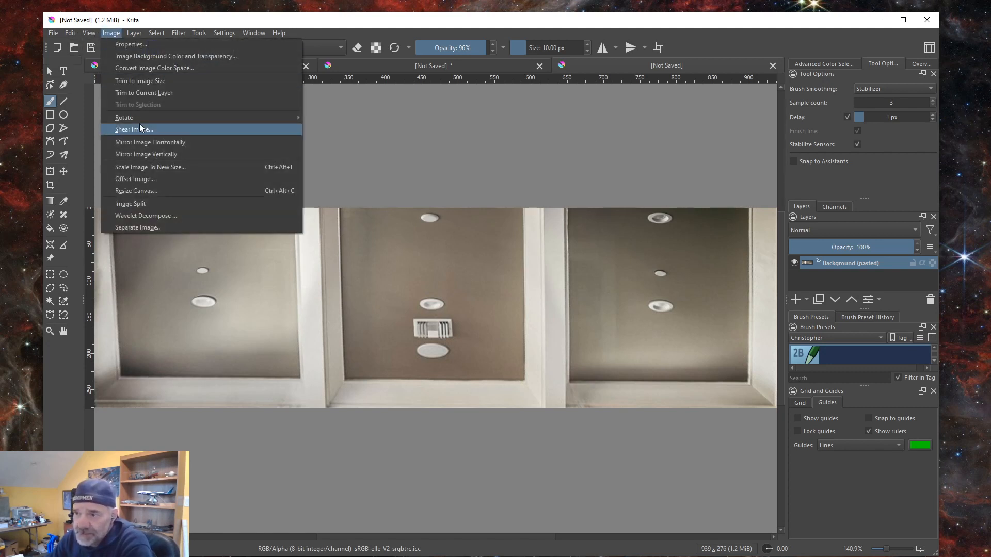
{"action": "left_click", "coordinate": [147, 168]}
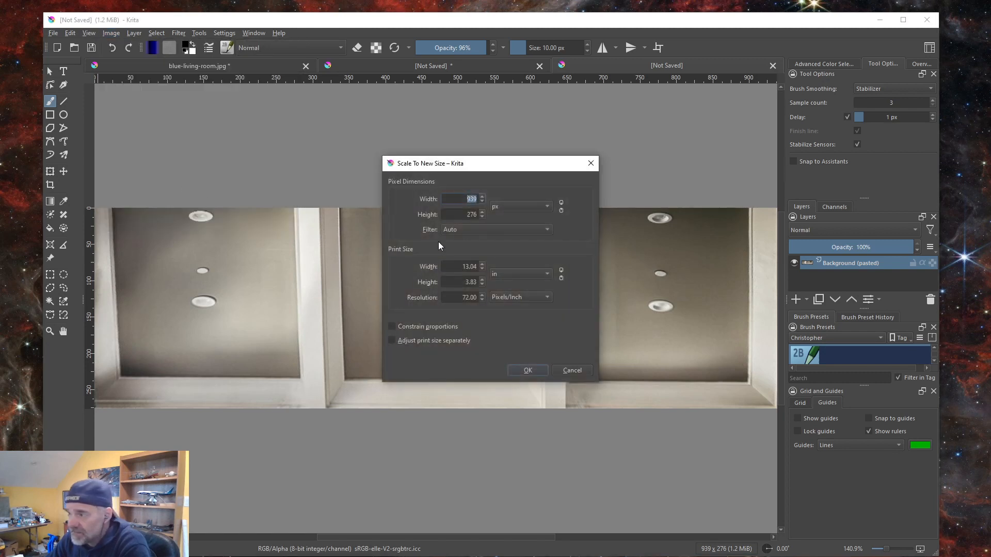
{"action": "type", "text": "1024"}
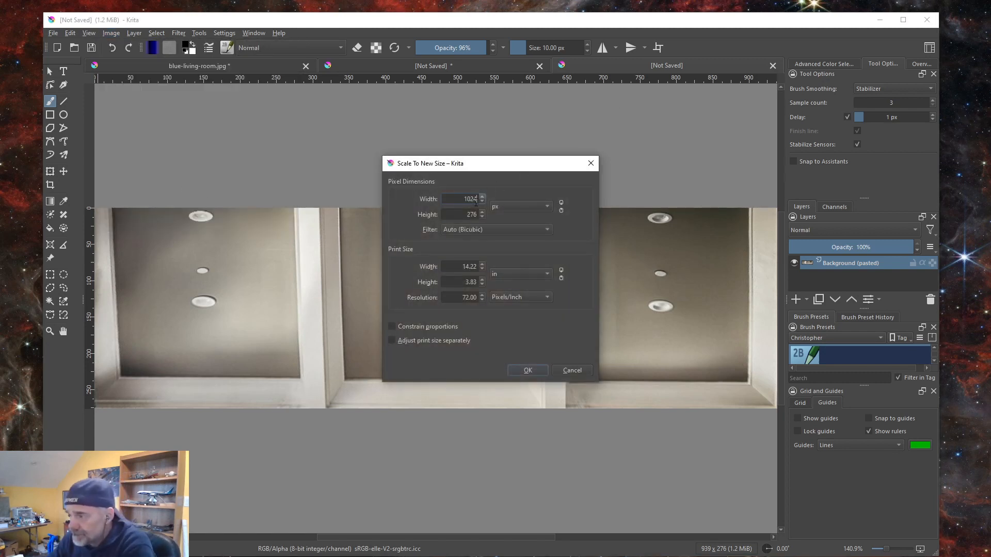
{"action": "double_click", "coordinate": [467, 215]}
{"action": "type", "text": "1024"}
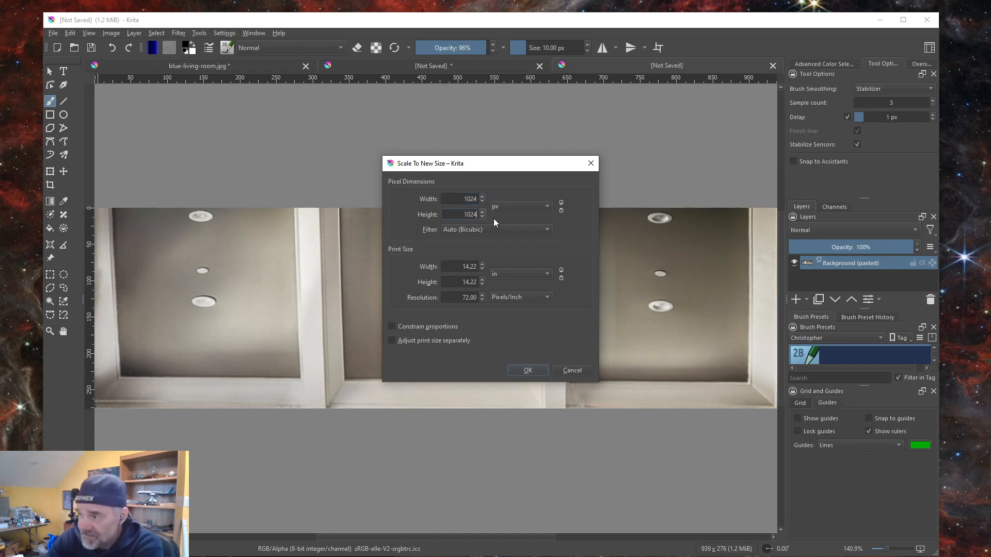
{"action": "left_click", "coordinate": [527, 370]}
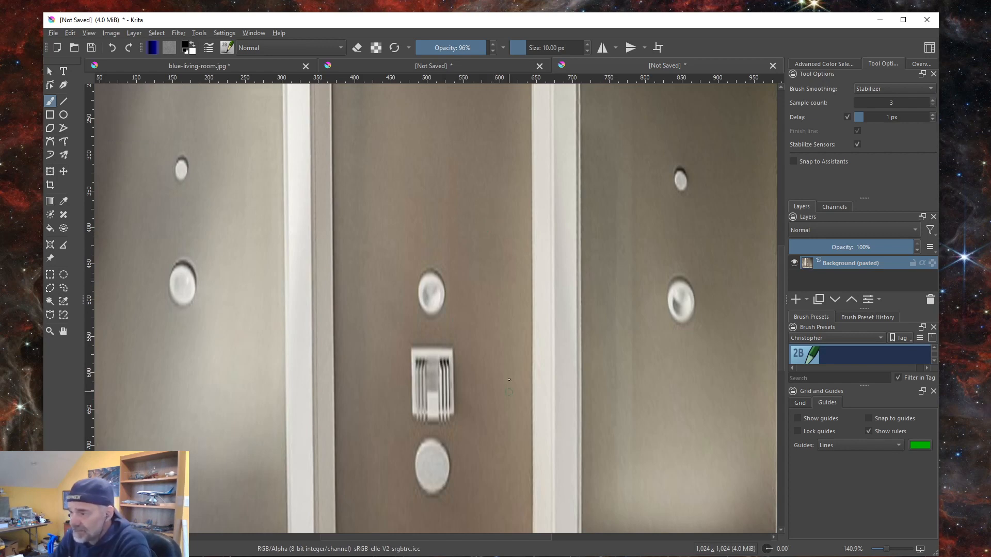
Step: Export the ceiling image over the existing roomceiling.png with the default PNG options, and close the image without saving it
{"action": "scroll", "coordinate": [509, 380], "scroll_direction": "down", "scroll_amount": 2, "text": "ctrl"}
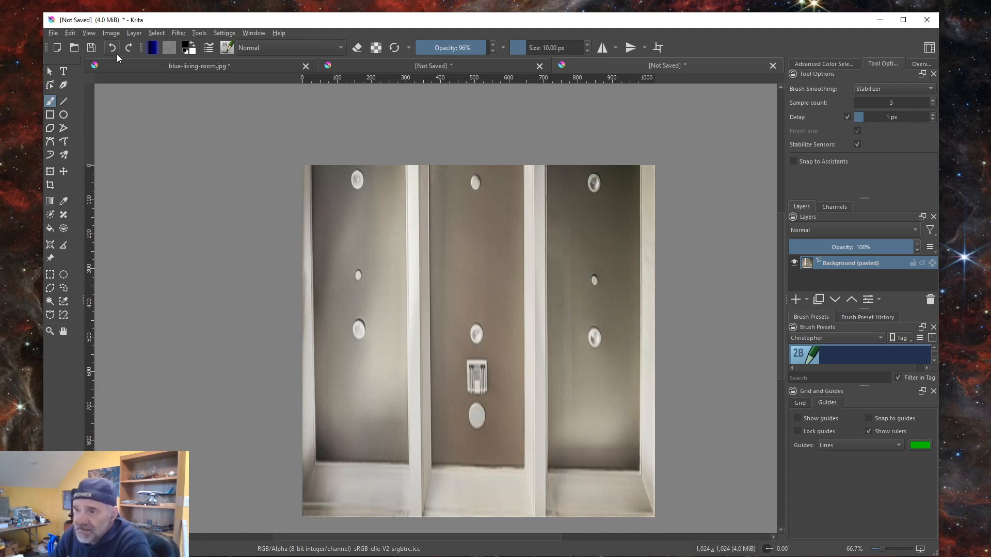
{"action": "left_click", "coordinate": [53, 34]}
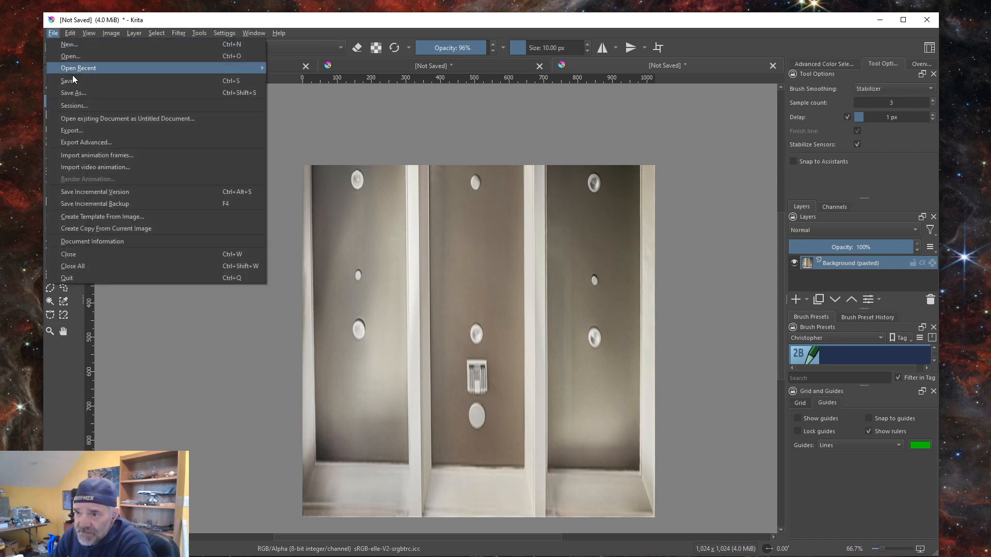
{"action": "left_click", "coordinate": [71, 132]}
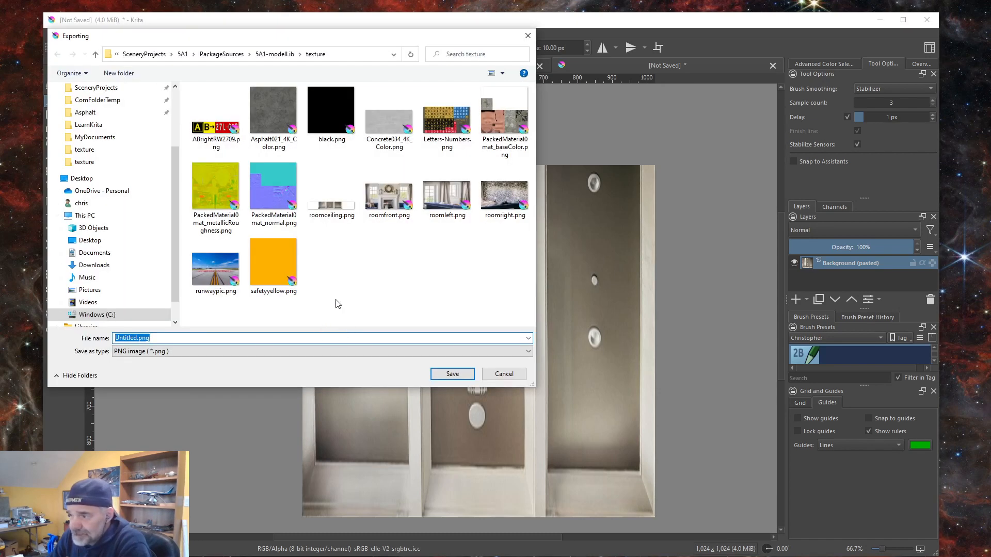
{"action": "left_click", "coordinate": [326, 209]}
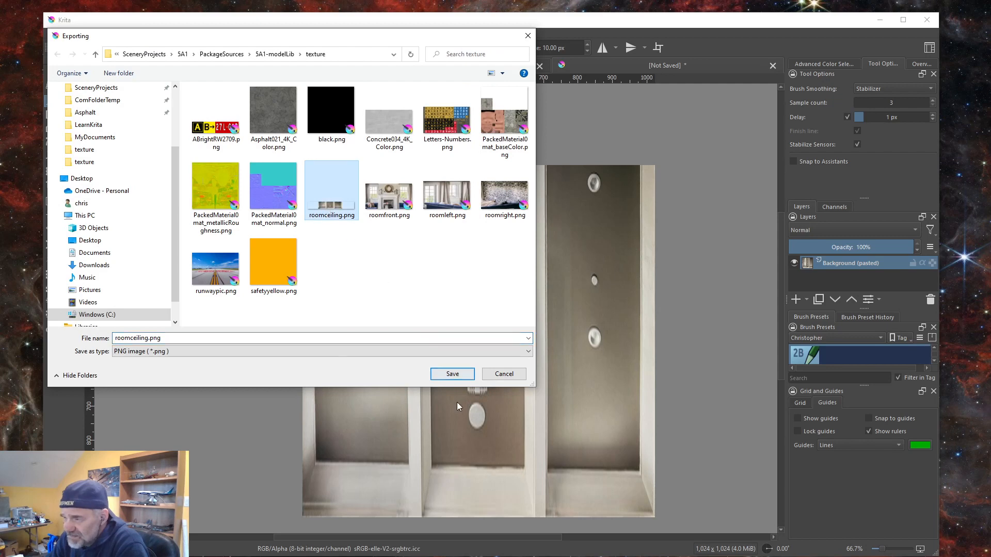
{"action": "left_click", "coordinate": [452, 373]}
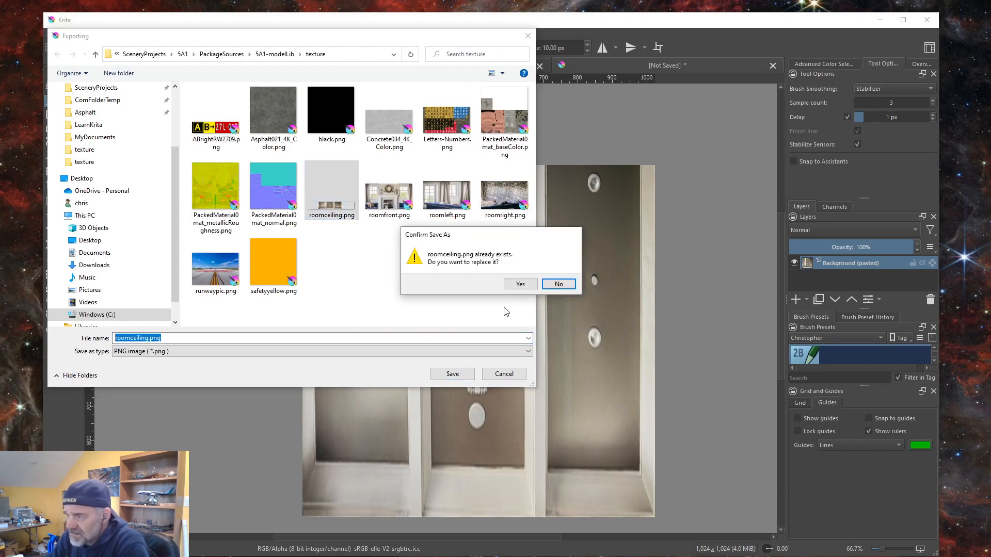
{"action": "left_click", "coordinate": [520, 283]}
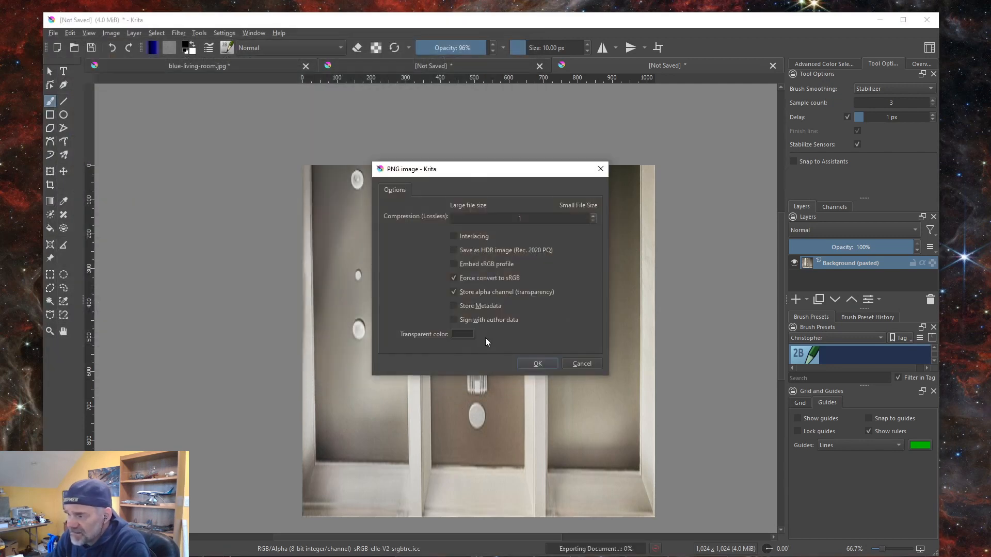
{"action": "left_click", "coordinate": [537, 363]}
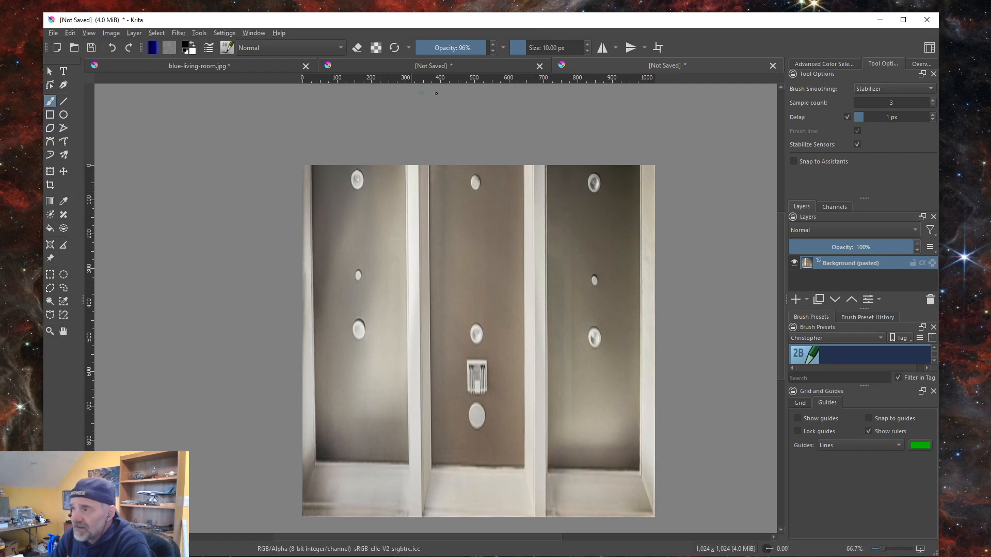
{"action": "left_click", "coordinate": [773, 65]}
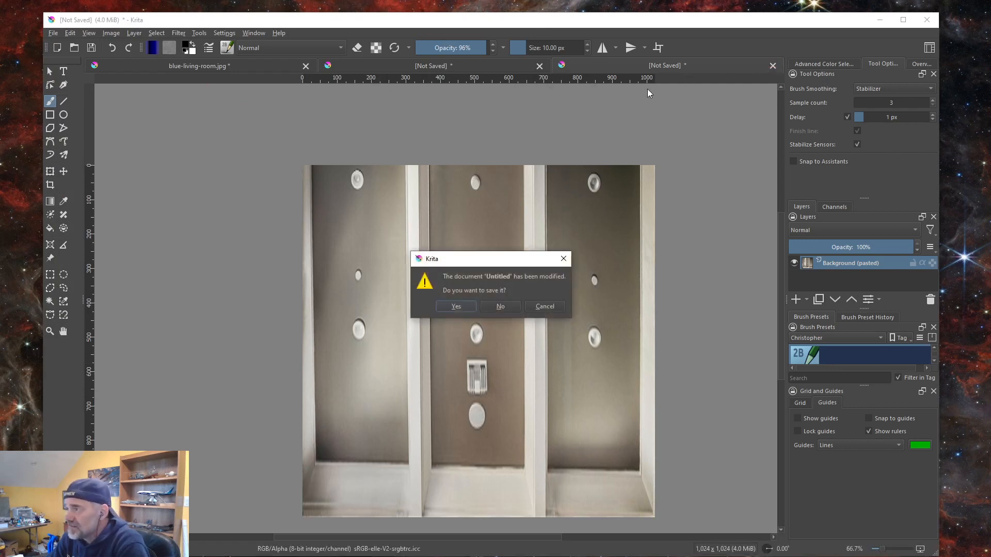
{"action": "left_click", "coordinate": [500, 307]}
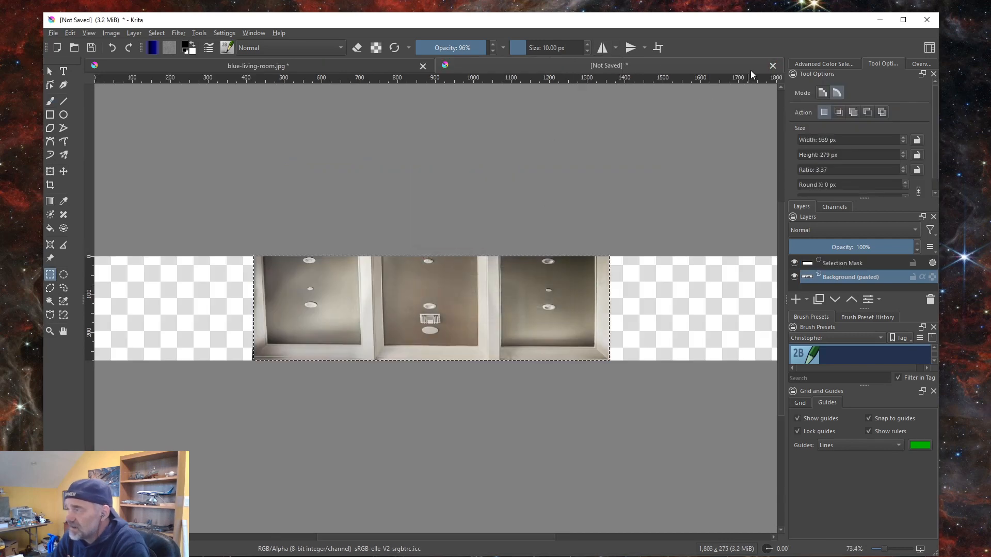
Step: Close the untitled ceiling image and blue-living-room.jpg without saving their changes
{"action": "left_click", "coordinate": [773, 66]}
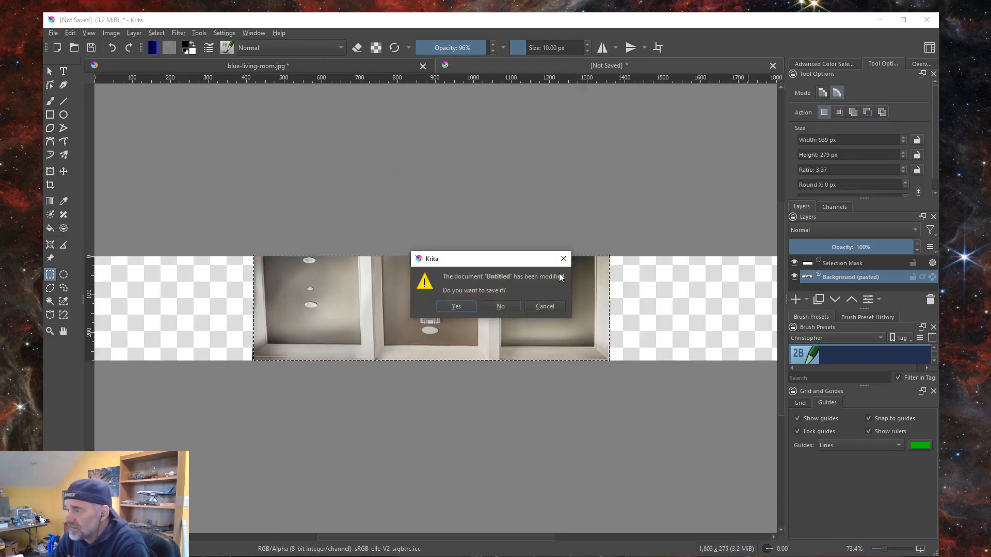
{"action": "left_click", "coordinate": [500, 306]}
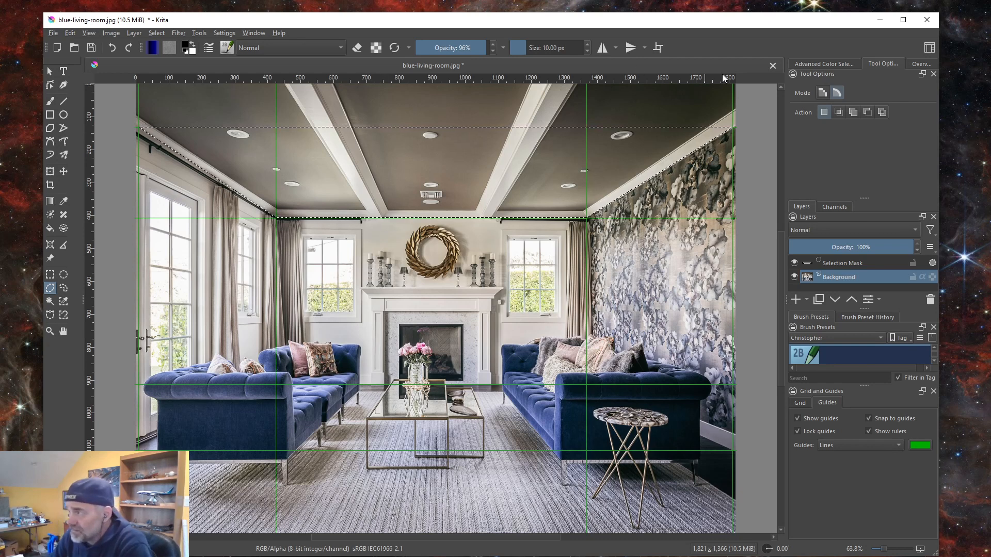
{"action": "left_click", "coordinate": [772, 65]}
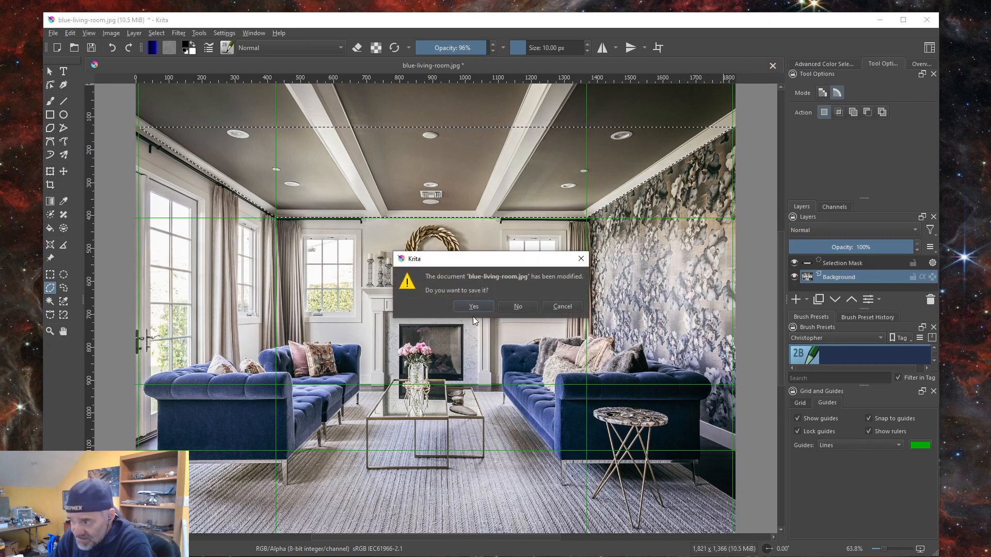
{"action": "left_click", "coordinate": [517, 305]}
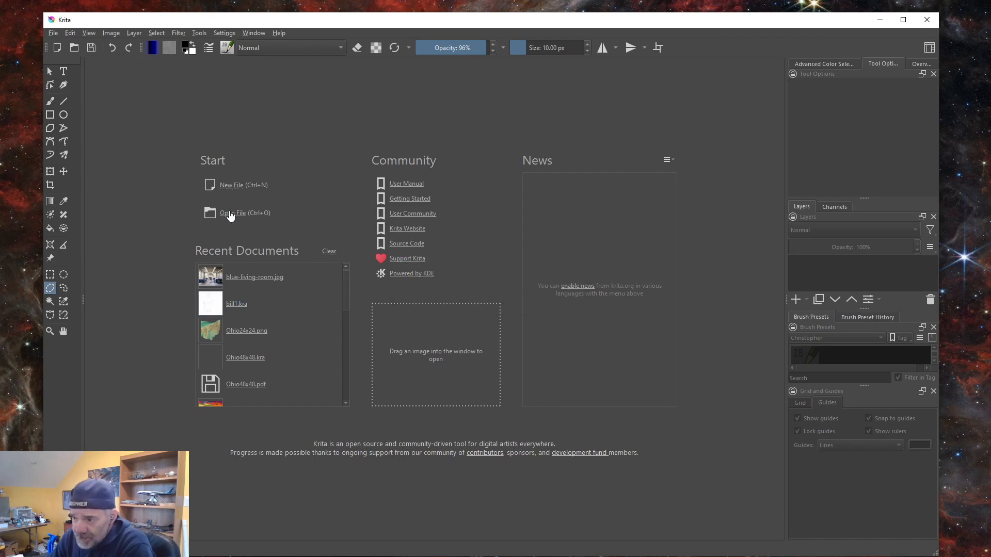
Step: Open roomfront.png from C:\MSFSProjects\SceneryProjects\5A1\PackageSources\5A1-modelLib\texture
{"action": "left_click", "coordinate": [230, 214]}
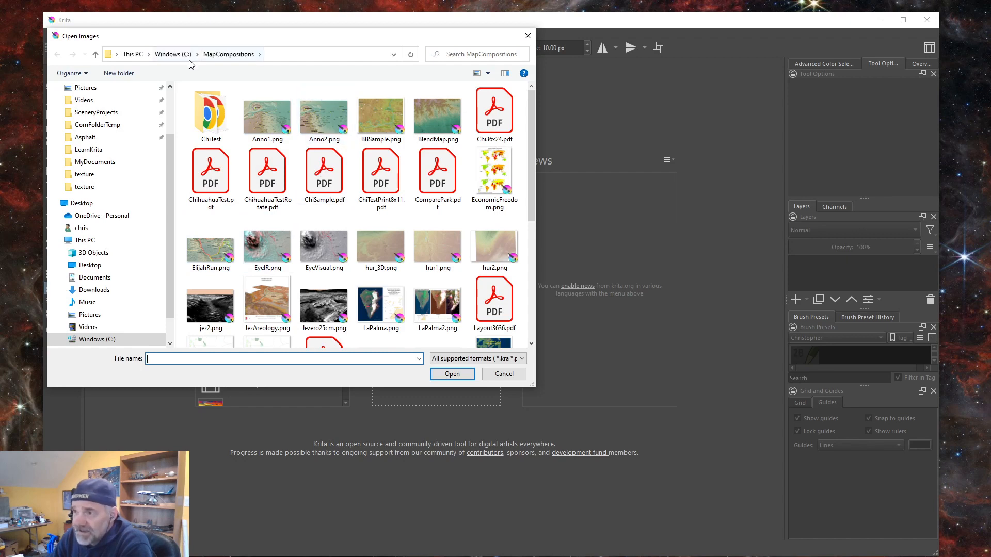
{"action": "left_click", "coordinate": [172, 57]}
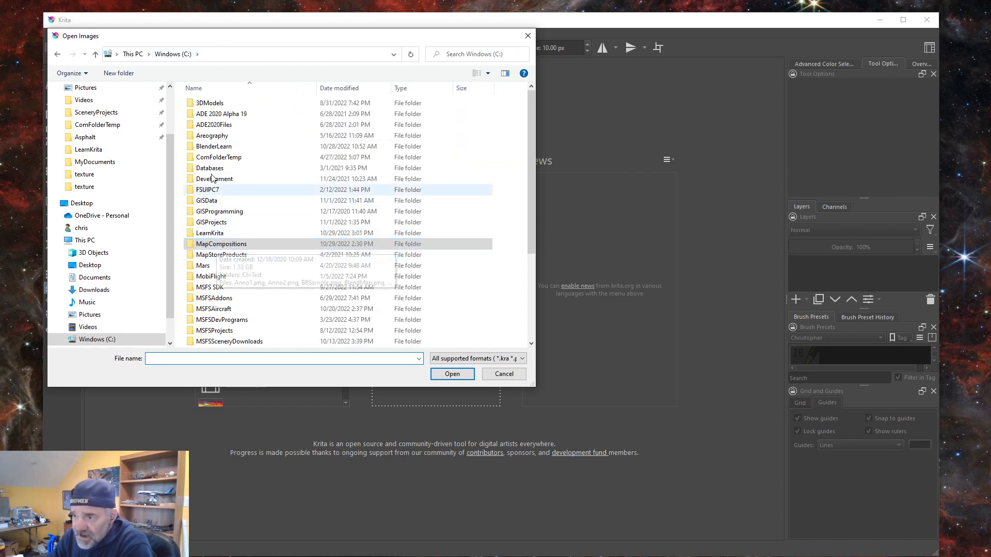
{"action": "scroll", "coordinate": [230, 310], "scroll_direction": "down", "scroll_amount": 1}
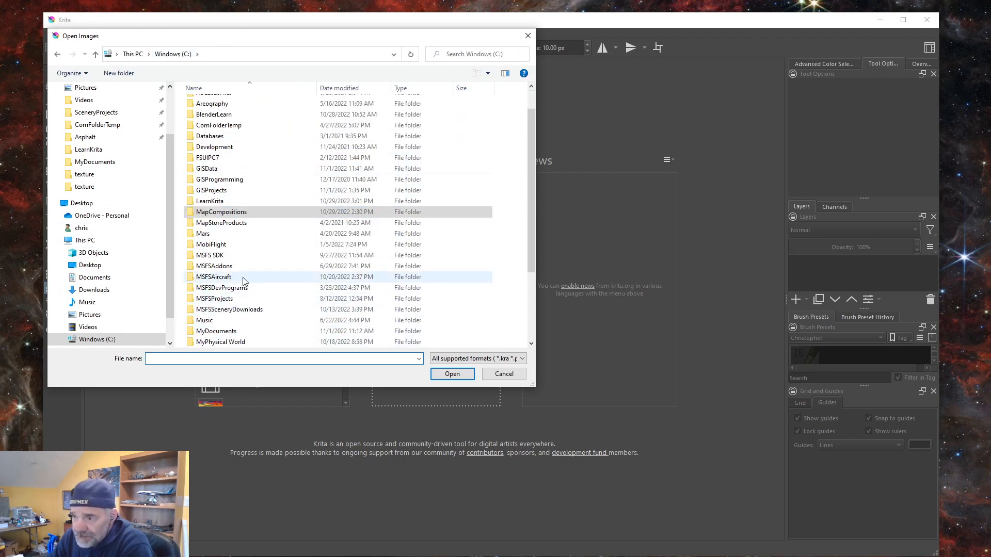
{"action": "double_click", "coordinate": [209, 301]}
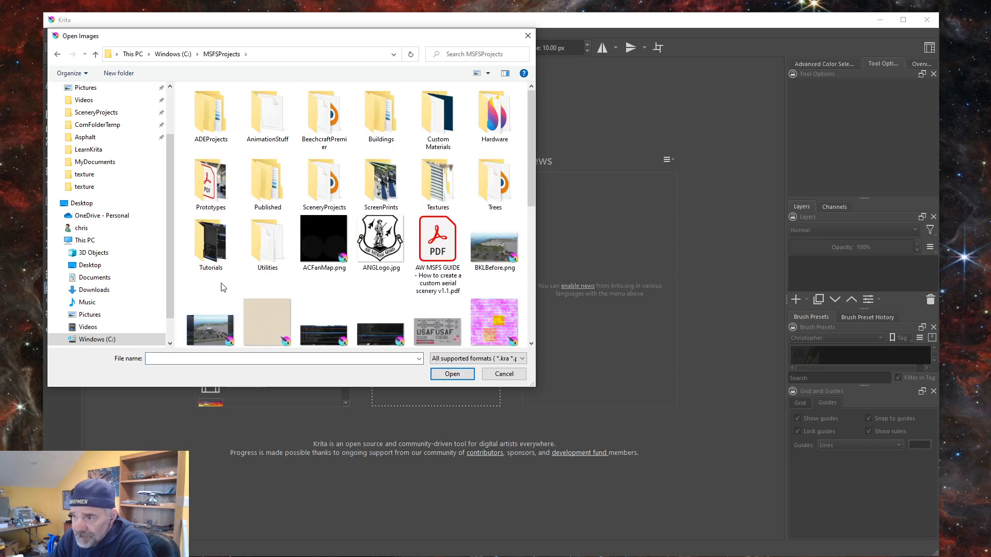
{"action": "double_click", "coordinate": [326, 184]}
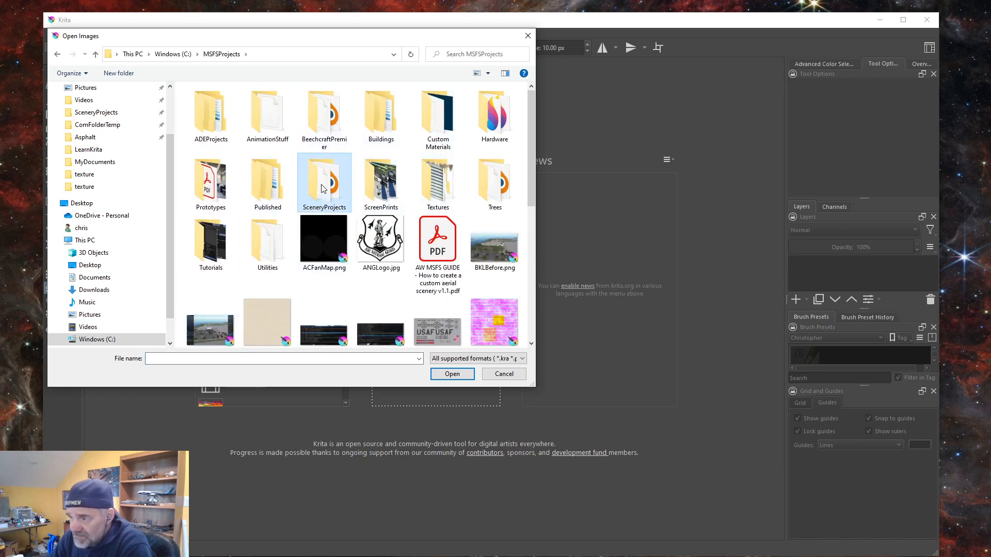
{"action": "double_click", "coordinate": [203, 103]}
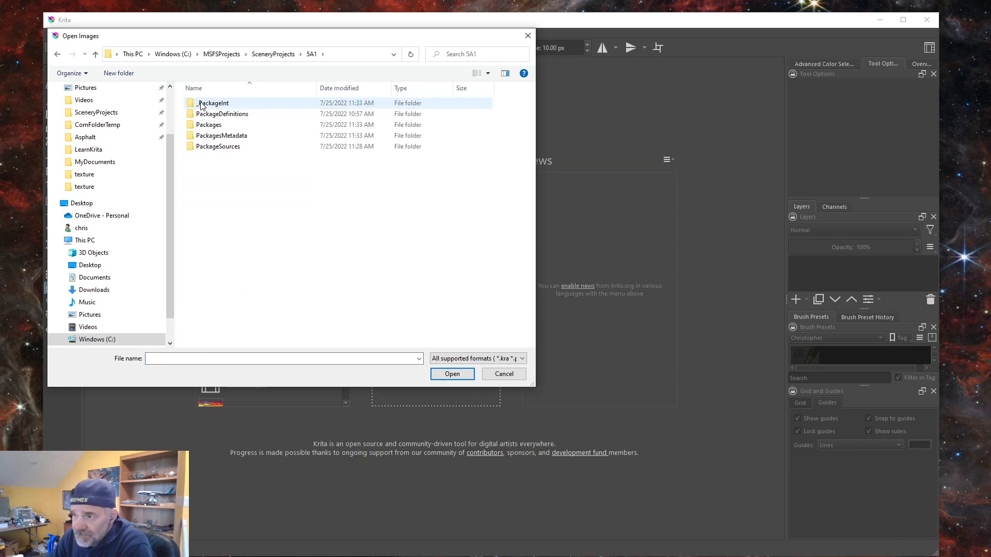
{"action": "double_click", "coordinate": [217, 147]}
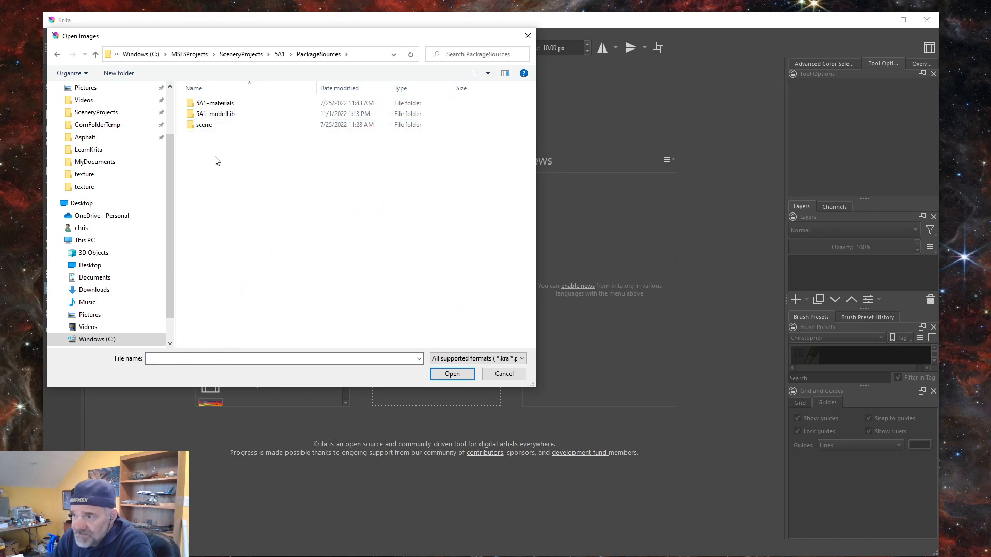
{"action": "left_click", "coordinate": [217, 117]}
{"action": "double_click", "coordinate": [217, 116]}
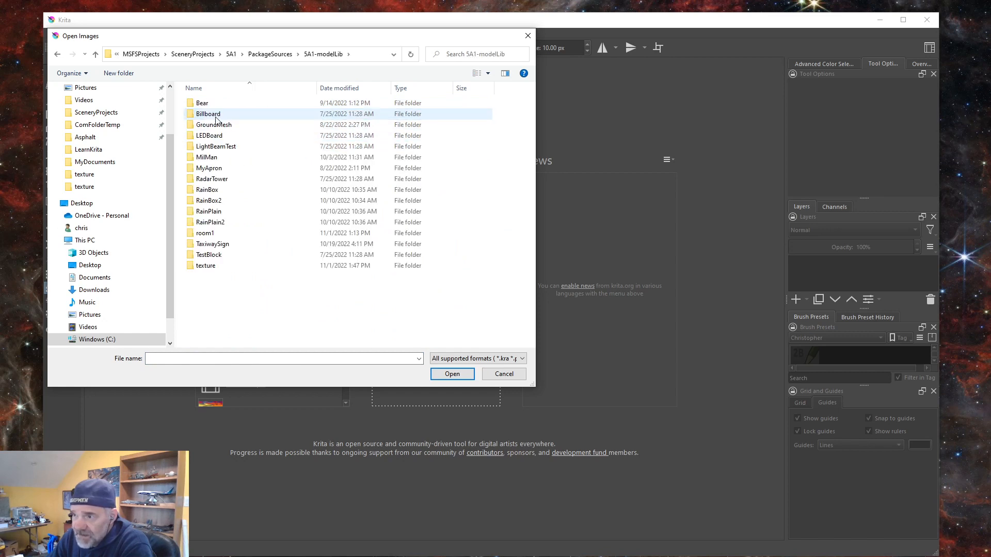
{"action": "double_click", "coordinate": [205, 266]}
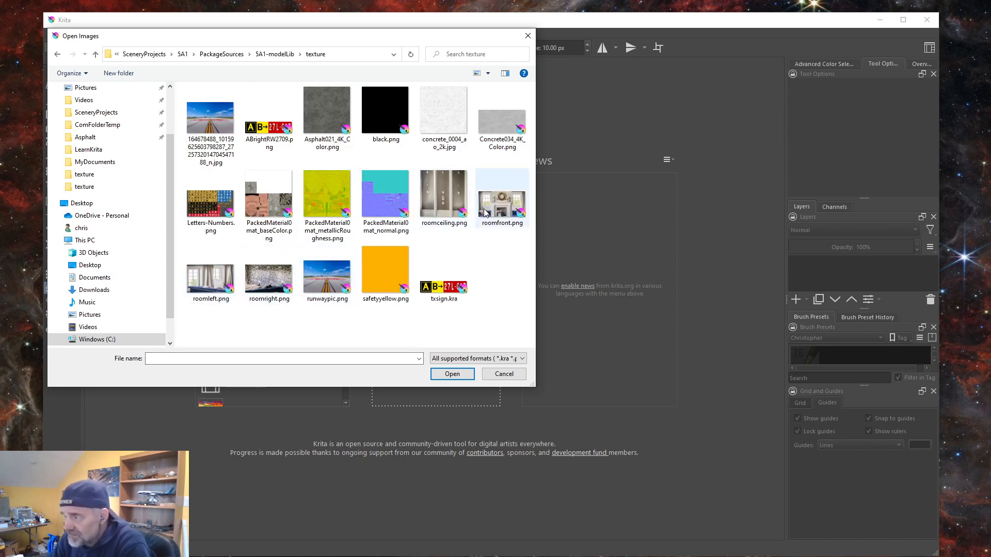
{"action": "left_click", "coordinate": [504, 216]}
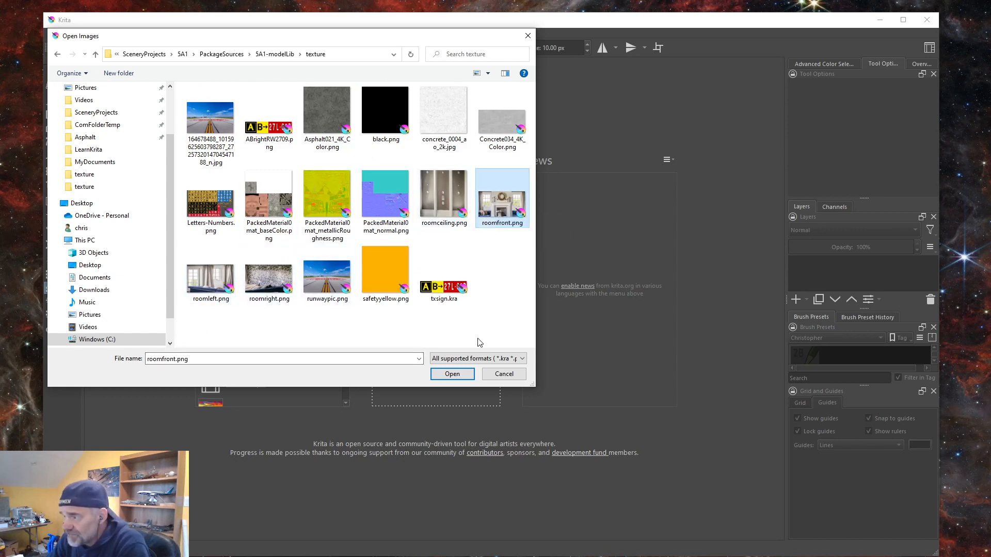
{"action": "left_click", "coordinate": [453, 375]}
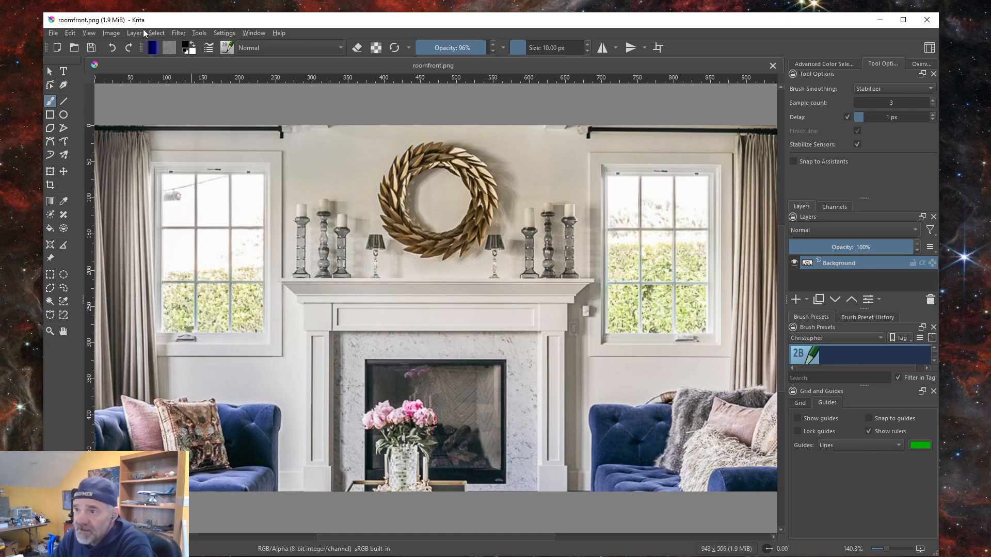
Step: Scale the roomfront image to 1024 px wide and 616 px high without constraining proportions
{"action": "left_click", "coordinate": [110, 32]}
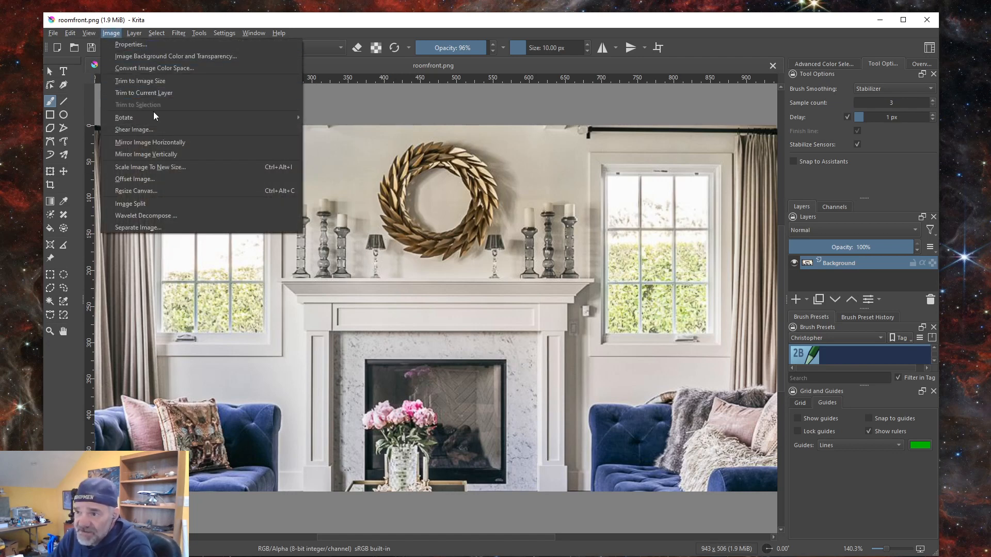
{"action": "left_click", "coordinate": [139, 167]}
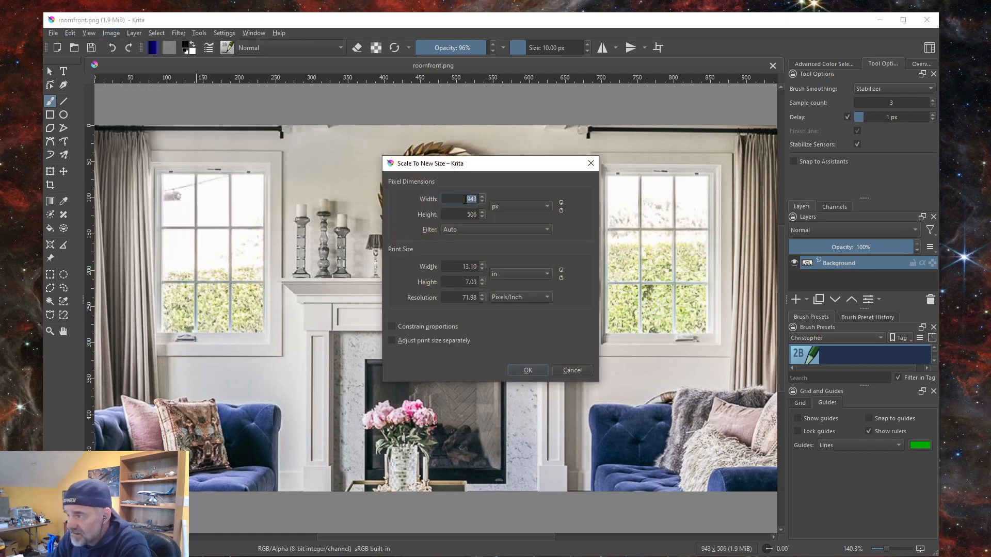
{"action": "type", "text": "1024"}
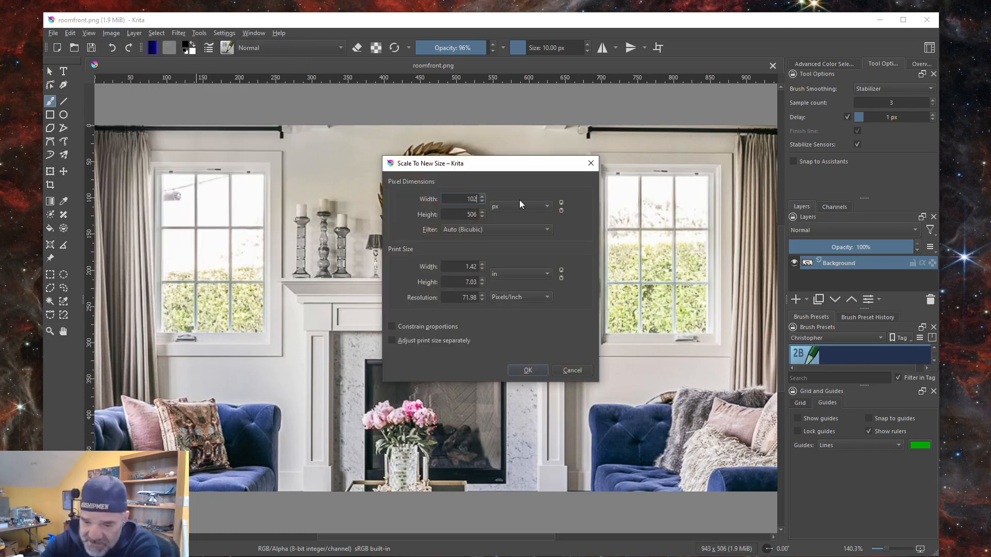
{"action": "double_click", "coordinate": [466, 216]}
{"action": "type", "text": "616"}
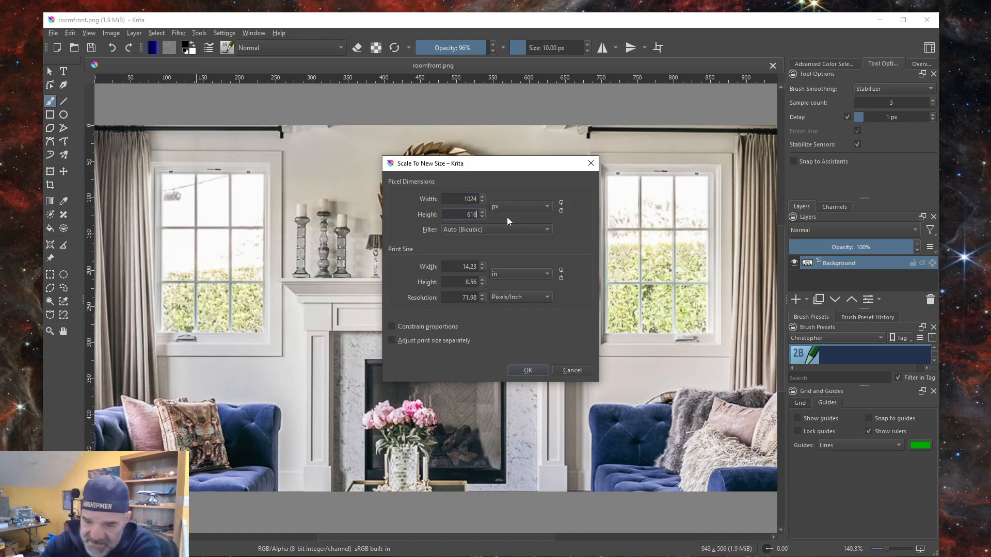
{"action": "key", "text": "Return"}
{"action": "key", "text": "1"}
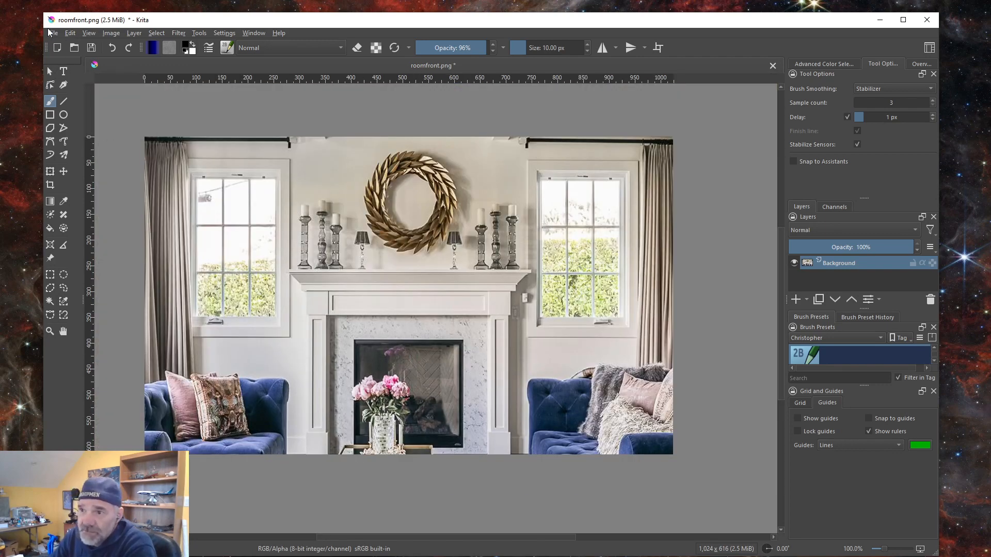
Step: Export the scaled image as a PNG over the existing roomfront.png, and quit Krita without saving the open document
{"action": "left_click", "coordinate": [52, 33]}
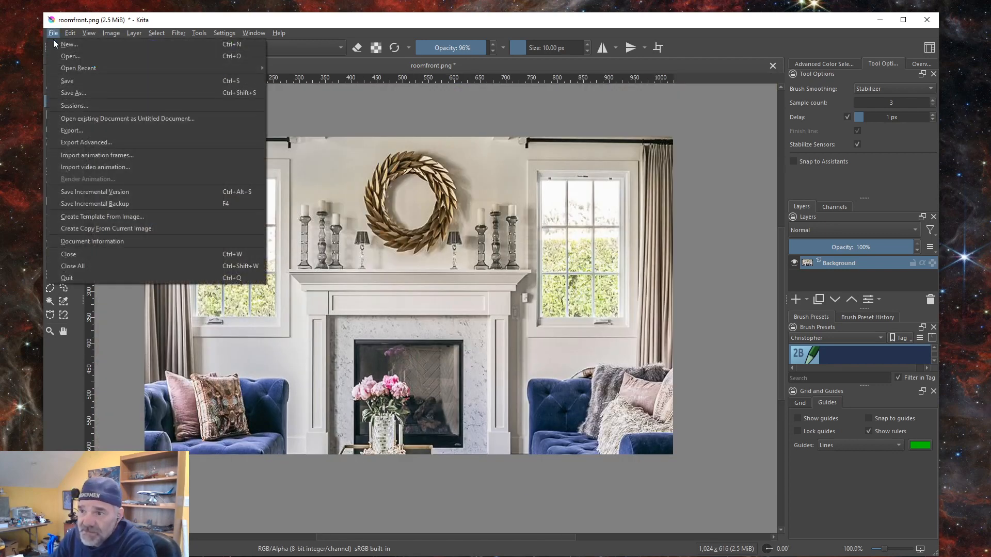
{"action": "left_click", "coordinate": [80, 133]}
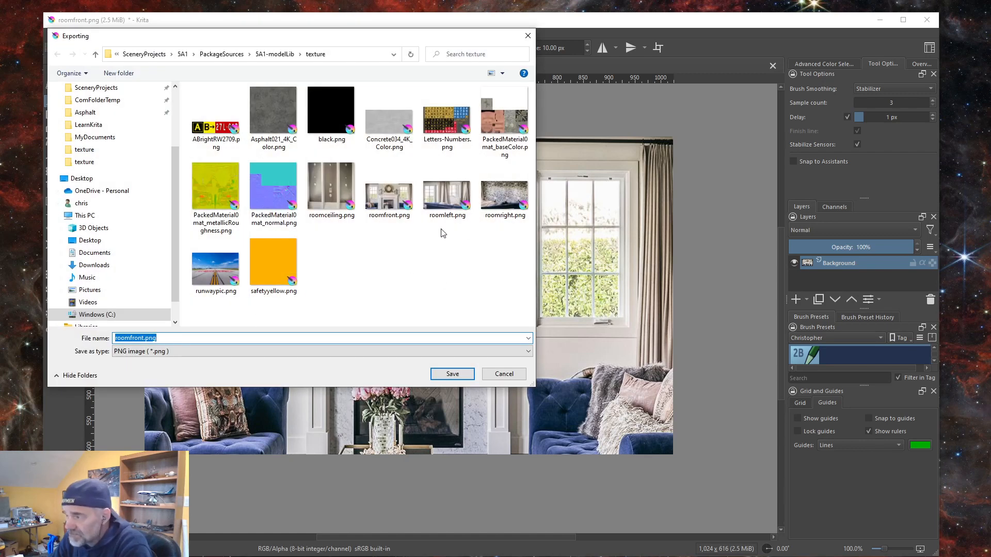
{"action": "left_click", "coordinate": [392, 219]}
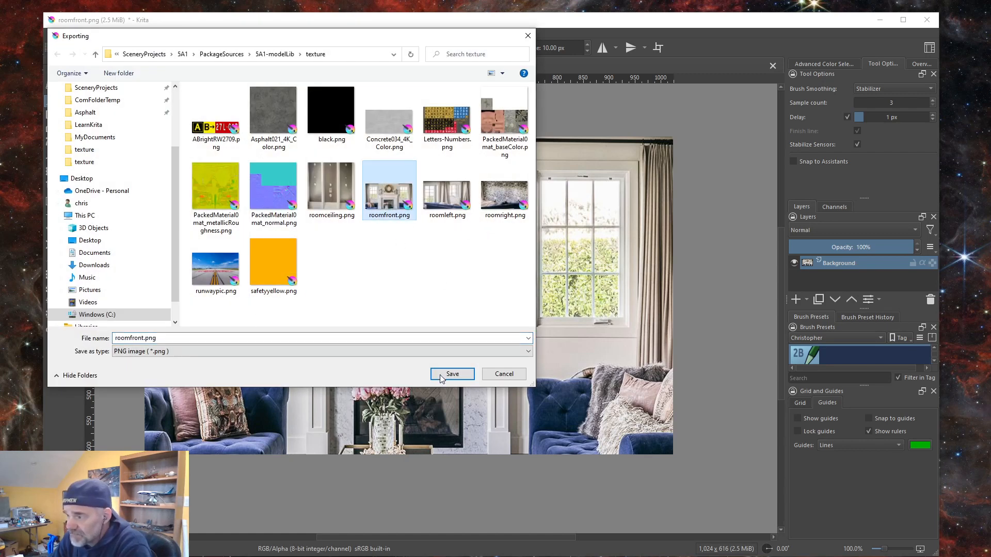
{"action": "left_click", "coordinate": [453, 375]}
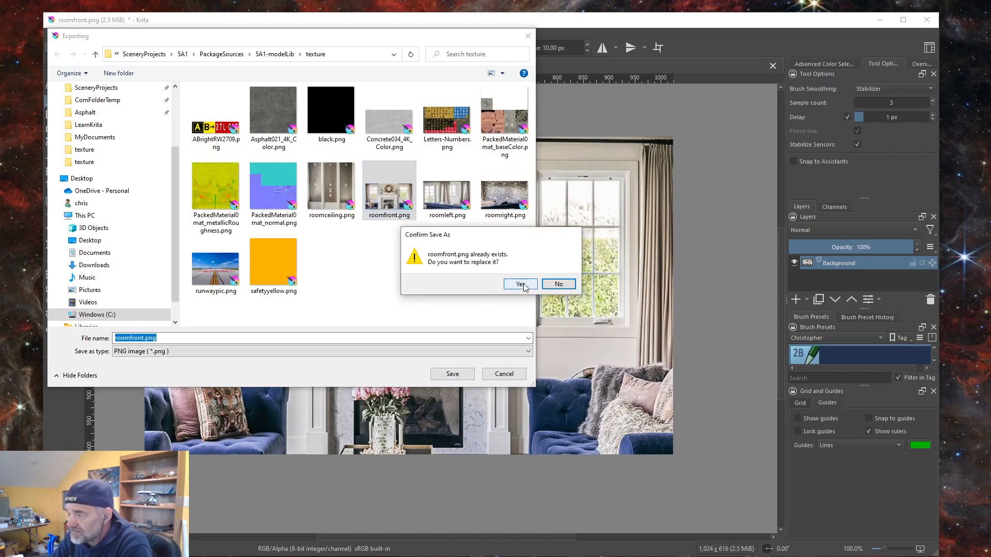
{"action": "left_click", "coordinate": [523, 285]}
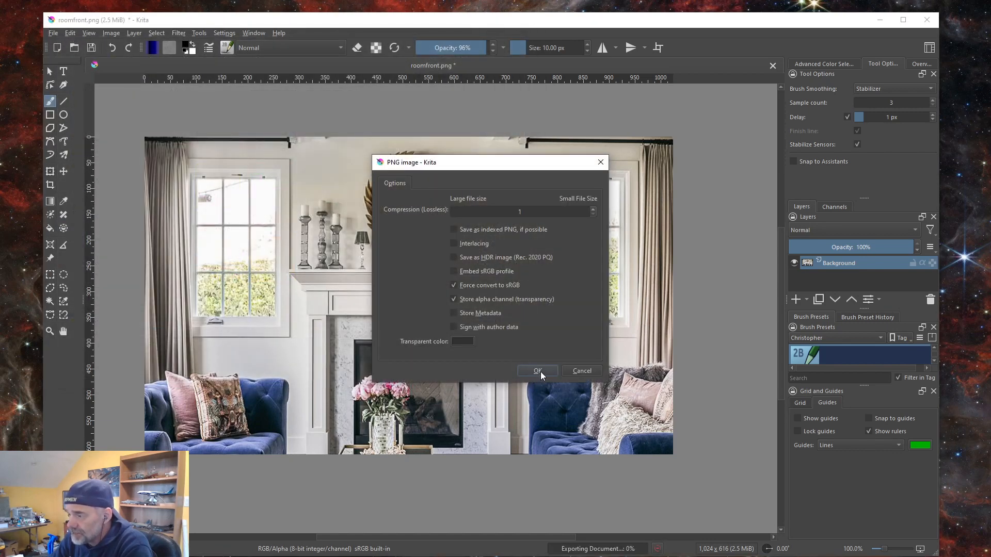
{"action": "left_click", "coordinate": [537, 371]}
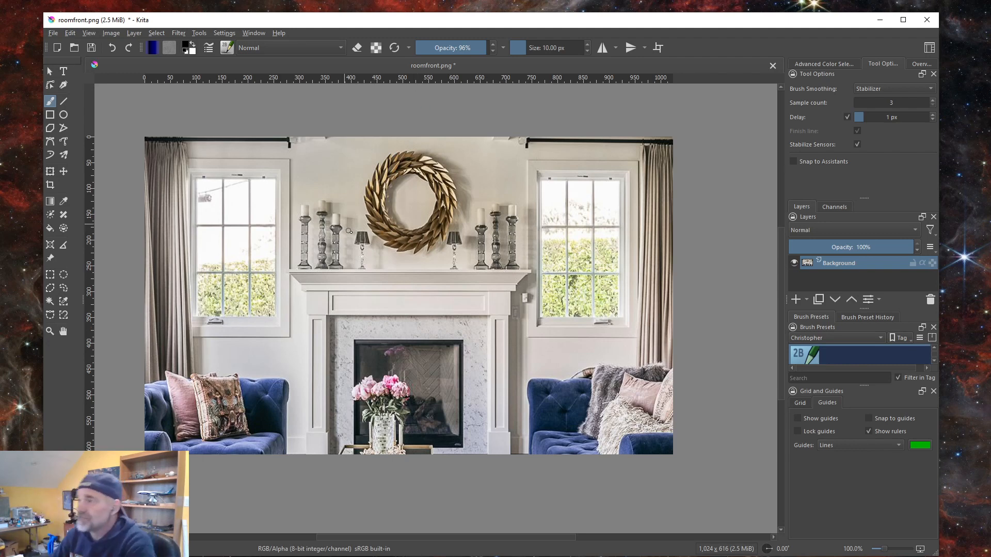
{"action": "left_click", "coordinate": [928, 20]}
{"action": "left_click", "coordinate": [521, 308]}
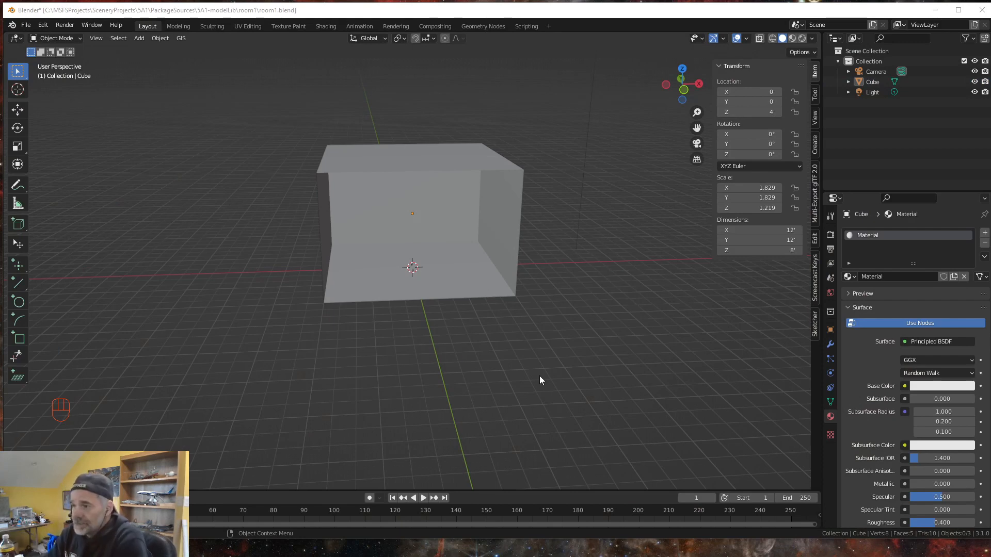
Step: In Blender, apply all transforms to the open-fronted room cube and deselect it
{"action": "mouse_move", "coordinate": [444, 417]}
{"action": "middle_mouse_down"}
{"action": "mouse_move", "coordinate": [395, 419]}
{"action": "mouse_move", "coordinate": [409, 415]}
{"action": "mouse_move", "coordinate": [355, 406]}
{"action": "mouse_move", "coordinate": [349, 423]}
{"action": "mouse_move", "coordinate": [448, 393]}
{"action": "mouse_move", "coordinate": [470, 419]}
{"action": "mouse_move", "coordinate": [431, 412]}
{"action": "mouse_move", "coordinate": [439, 419]}
{"action": "mouse_move", "coordinate": [443, 398]}
{"action": "middle_mouse_up"}
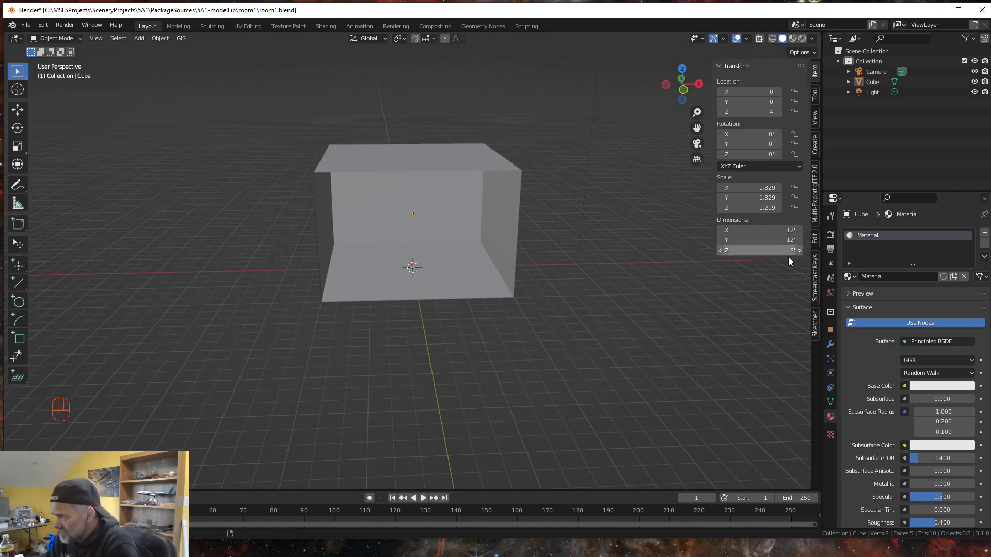
{"action": "middle_click_drag", "start_coordinate": [293, 310], "coordinate": [291, 306]}
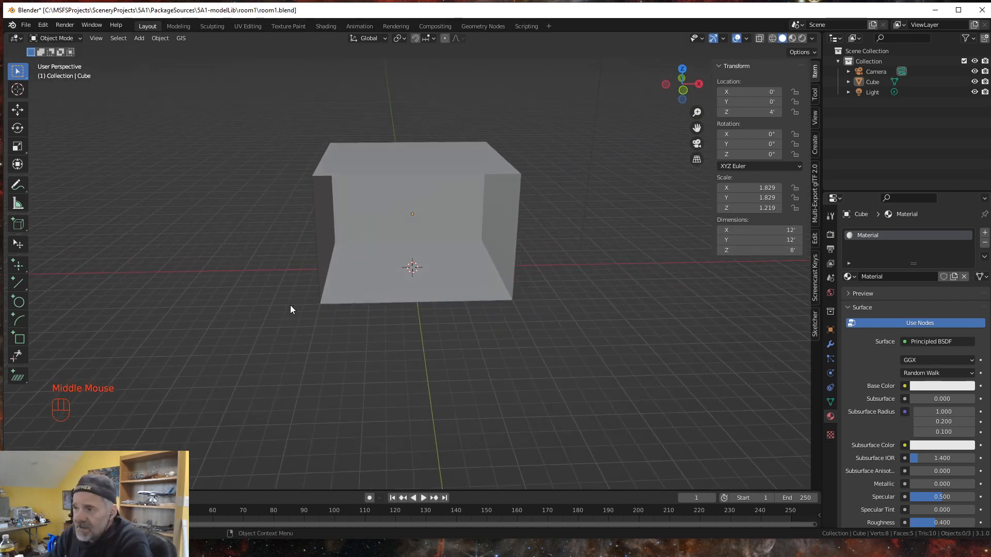
{"action": "left_click_drag", "start_coordinate": [316, 225], "coordinate": [353, 216]}
{"action": "left_click", "coordinate": [156, 38]}
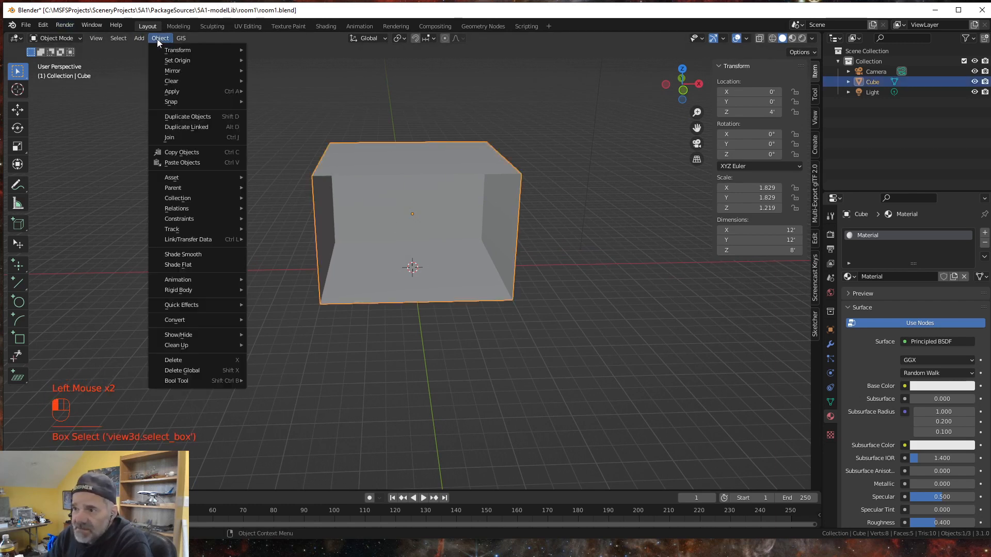
{"action": "mouse_move", "coordinate": [178, 91]}
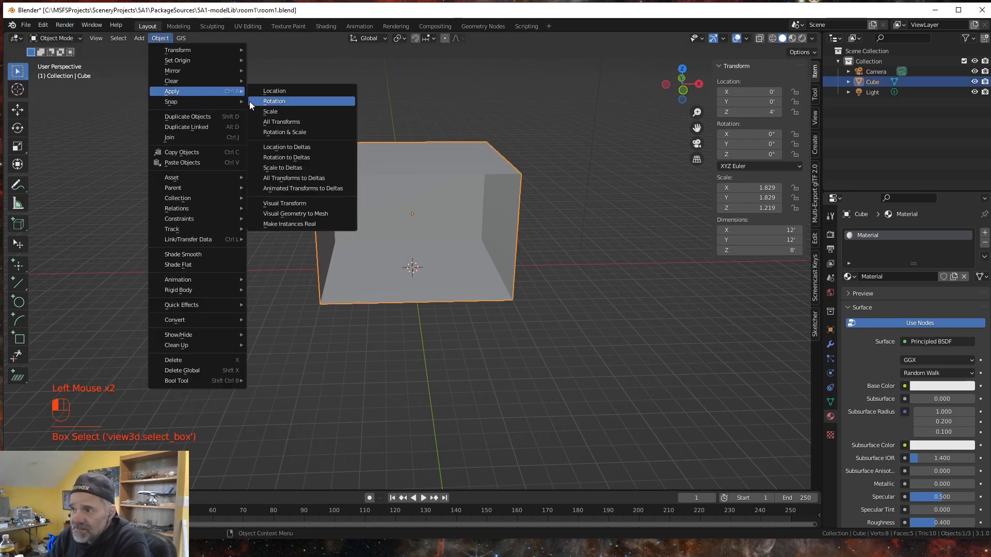
{"action": "left_click", "coordinate": [274, 122]}
{"action": "mouse_move", "coordinate": [481, 380]}
{"action": "middle_mouse_down"}
{"action": "mouse_move", "coordinate": [441, 356]}
{"action": "mouse_move", "coordinate": [494, 374]}
{"action": "mouse_move", "coordinate": [475, 382]}
{"action": "middle_mouse_up"}
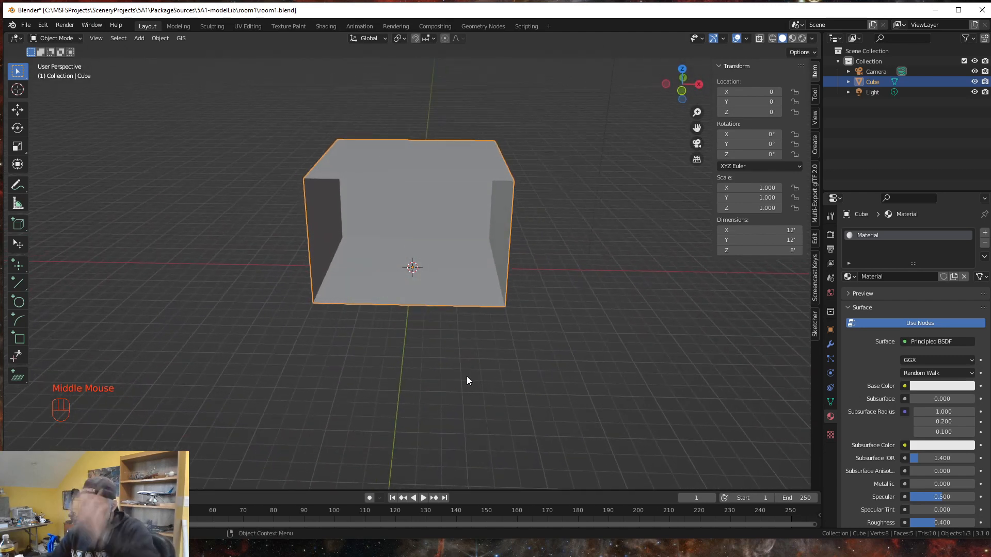
{"action": "middle_click_drag", "start_coordinate": [442, 365], "coordinate": [452, 355]}
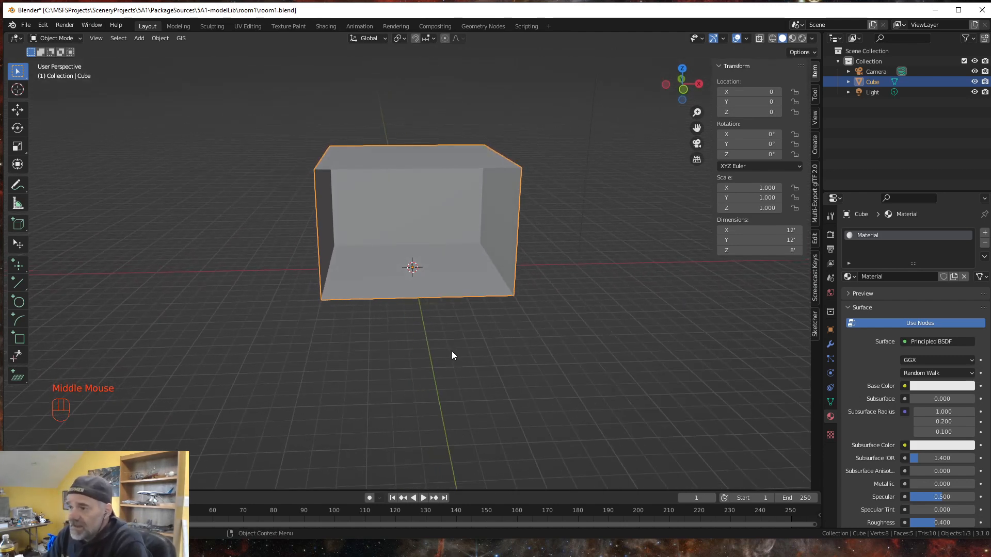
{"action": "left_click", "coordinate": [242, 195]}
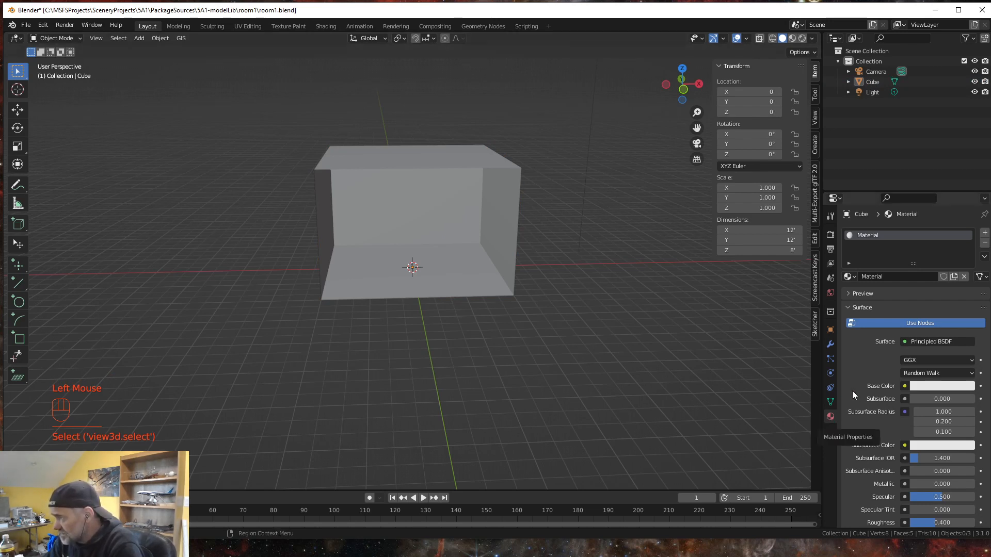
Step: Rename the room cube's existing material to front
{"action": "double_click", "coordinate": [885, 277]}
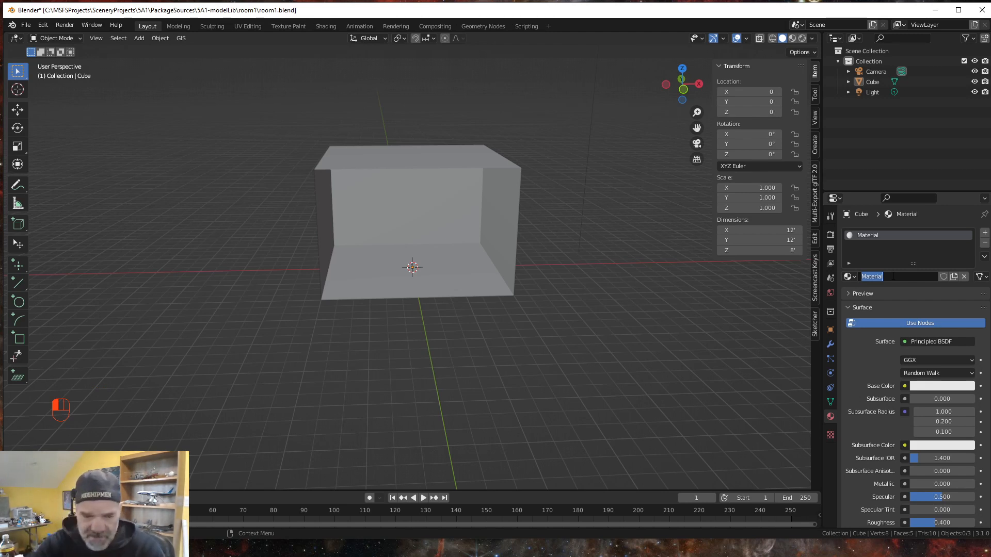
{"action": "key", "text": "BackSpace"}
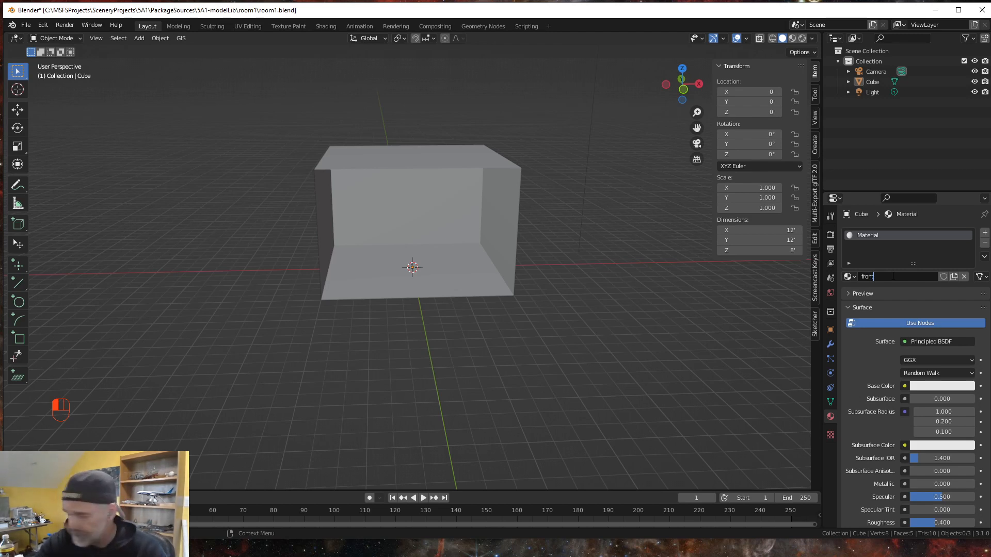
{"action": "key", "text": "Return"}
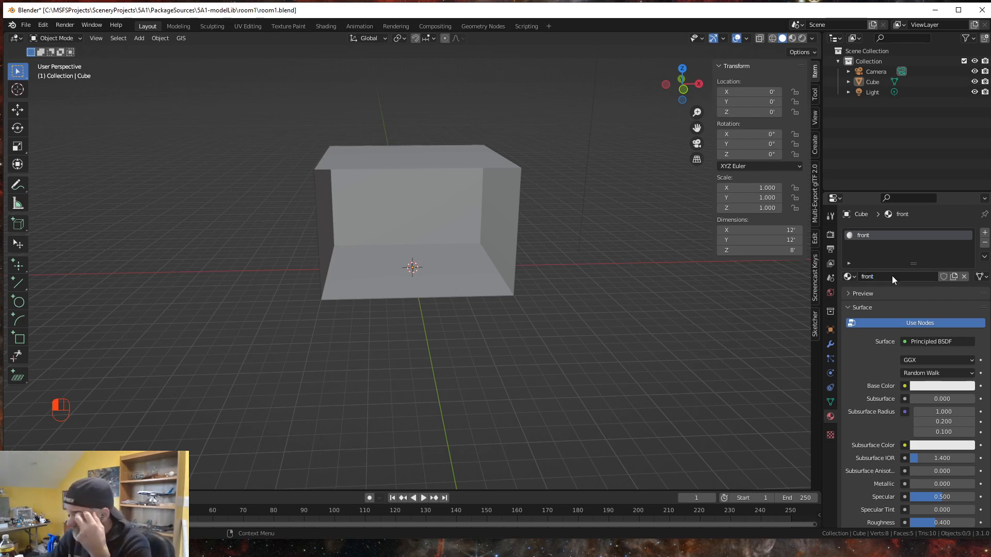
Step: Set the front material's type to Standard in the MSFS material parameters
{"action": "scroll", "coordinate": [905, 355], "scroll_direction": "down", "scroll_amount": 3}
{"action": "scroll", "coordinate": [905, 355], "scroll_direction": "down", "scroll_amount": 5}
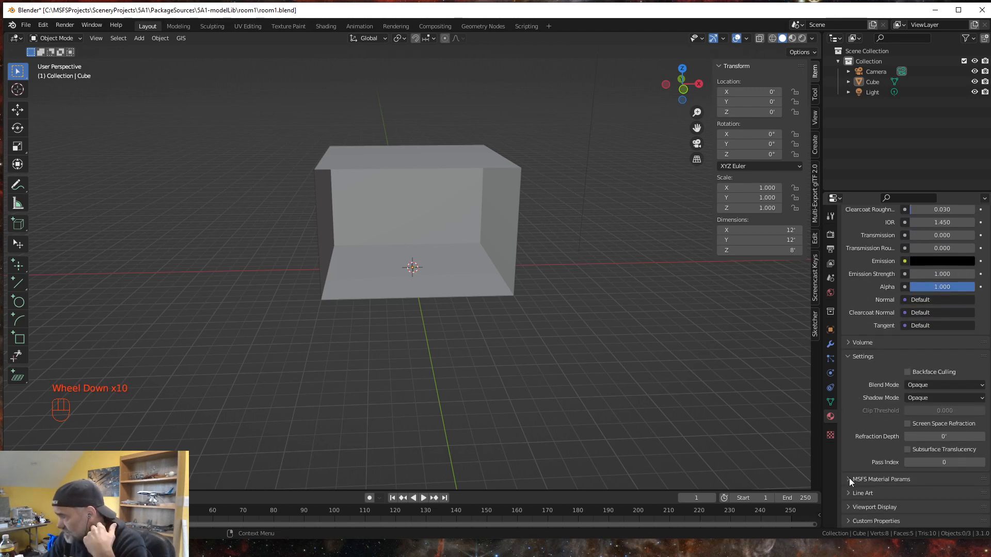
{"action": "left_click", "coordinate": [850, 478]}
{"action": "left_click", "coordinate": [979, 495]}
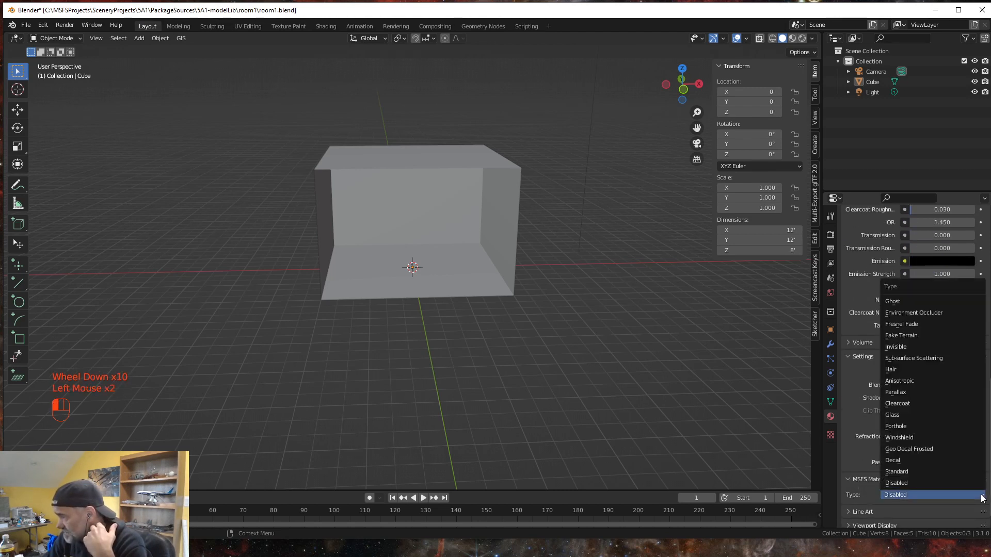
{"action": "left_click", "coordinate": [901, 472]}
Step: Load roomfront.png from the 5A1-modelLib texture folder as the front material's MSFS base color texture
{"action": "scroll", "coordinate": [906, 454], "scroll_direction": "down", "scroll_amount": 2}
{"action": "scroll", "coordinate": [908, 448], "scroll_direction": "down", "scroll_amount": 10}
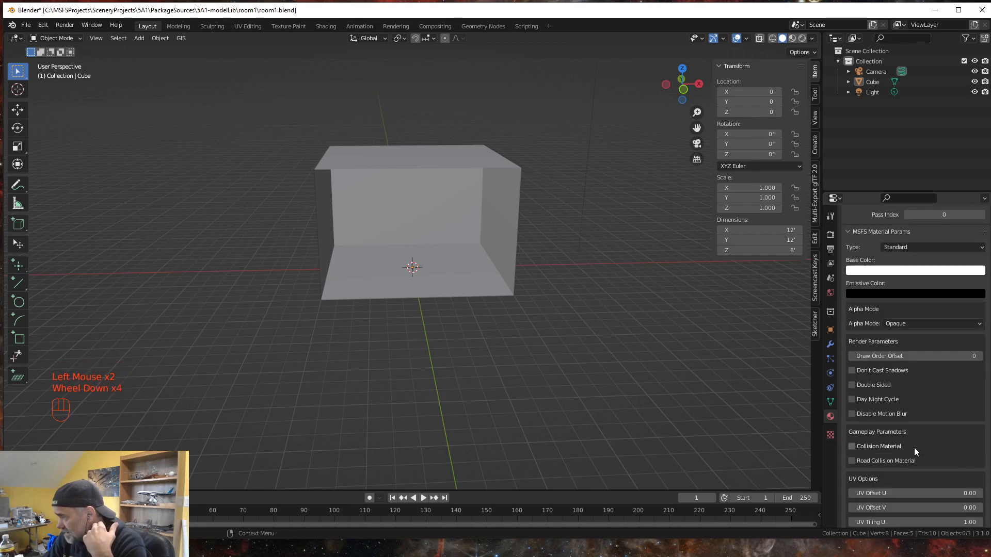
{"action": "scroll", "coordinate": [917, 442], "scroll_direction": "down", "scroll_amount": 2}
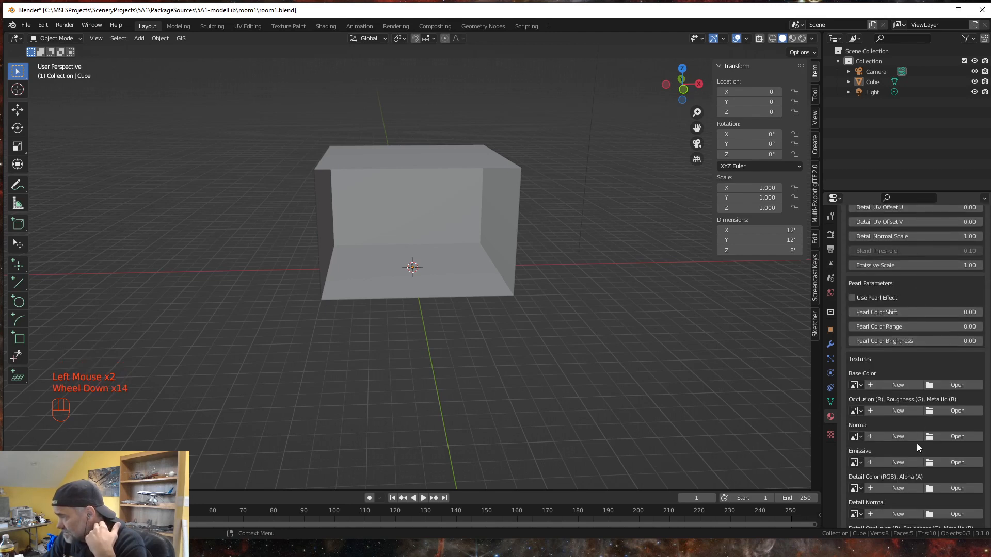
{"action": "left_click", "coordinate": [956, 385]}
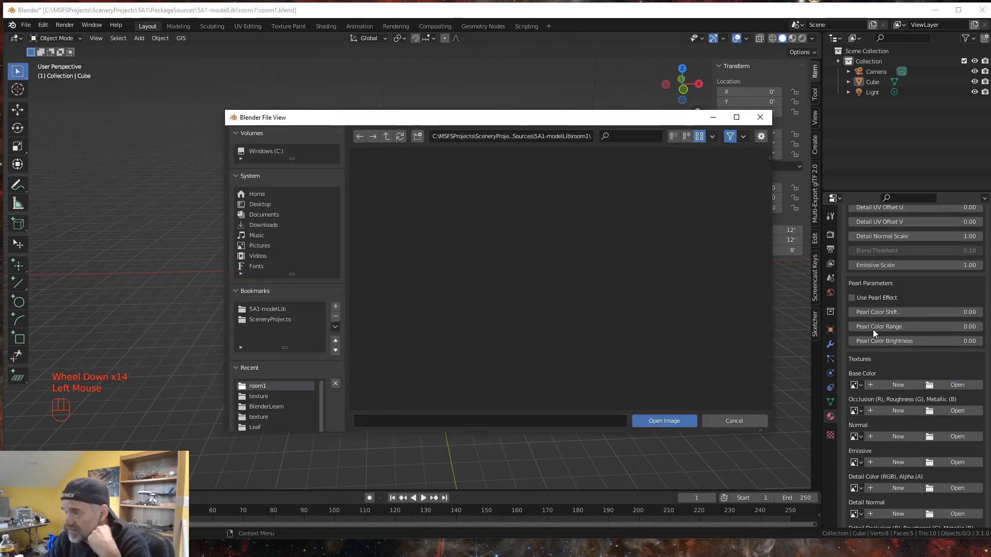
{"action": "left_click", "coordinate": [265, 307]}
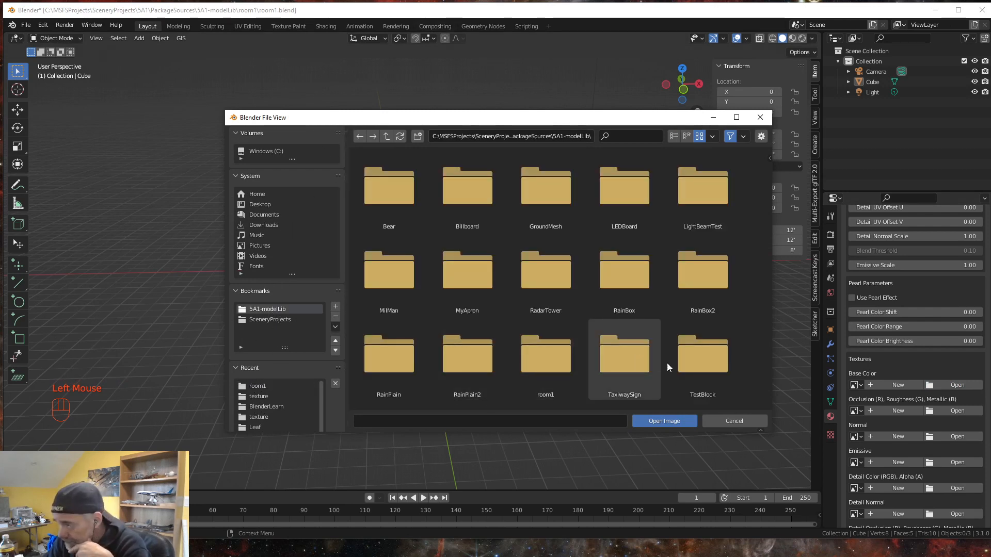
{"action": "scroll", "coordinate": [609, 355], "scroll_direction": "down", "scroll_amount": 3}
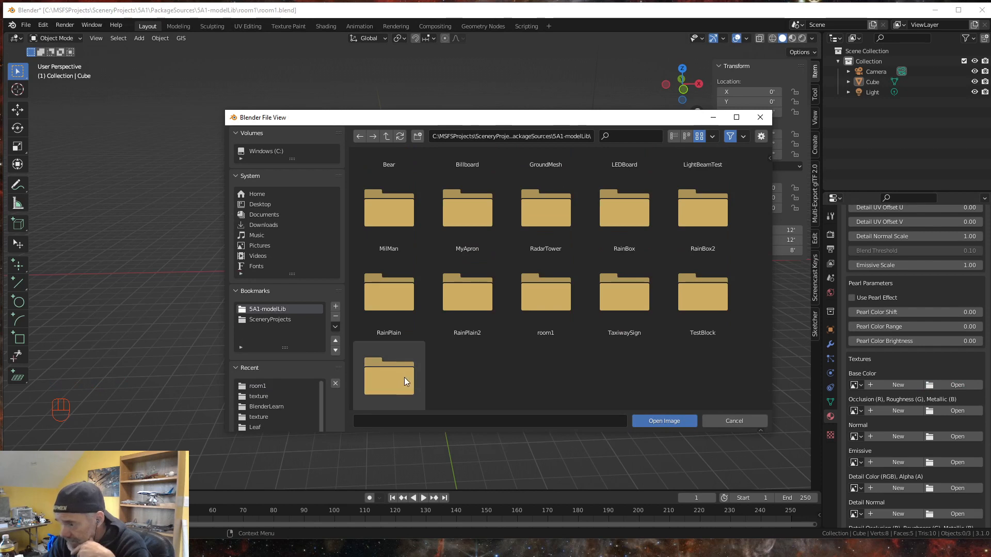
{"action": "scroll", "coordinate": [403, 377], "scroll_direction": "down", "scroll_amount": 1}
{"action": "left_click", "coordinate": [392, 364]}
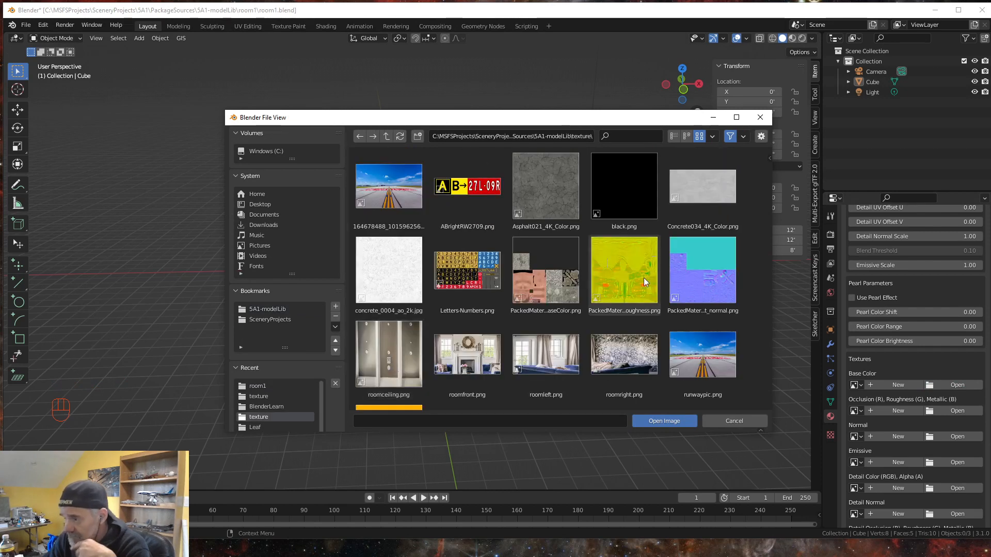
{"action": "left_click", "coordinate": [459, 357]}
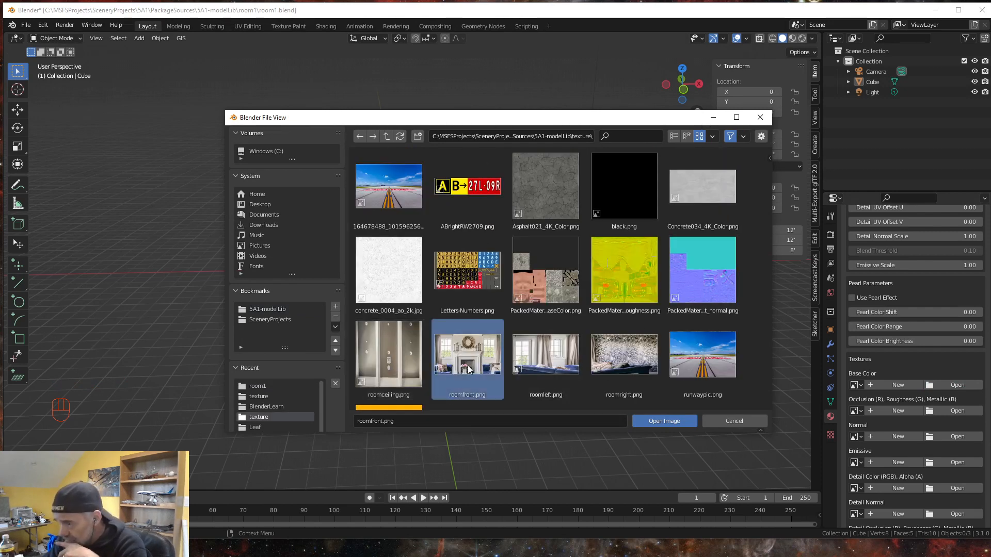
{"action": "left_click", "coordinate": [654, 420]}
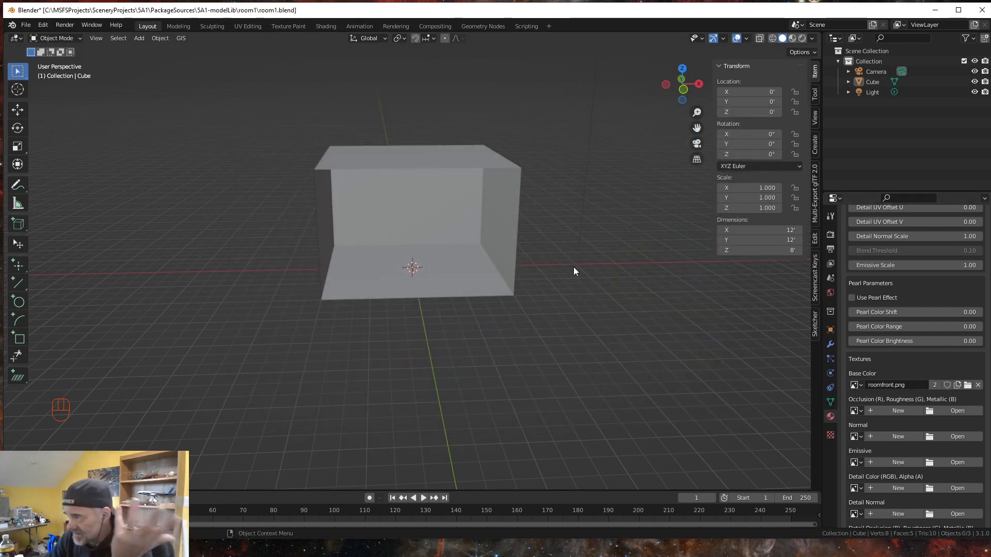
Step: Add a second material slot to the cube and create a new material named right in it
{"action": "scroll", "coordinate": [570, 342], "scroll_direction": "up", "scroll_amount": 1}
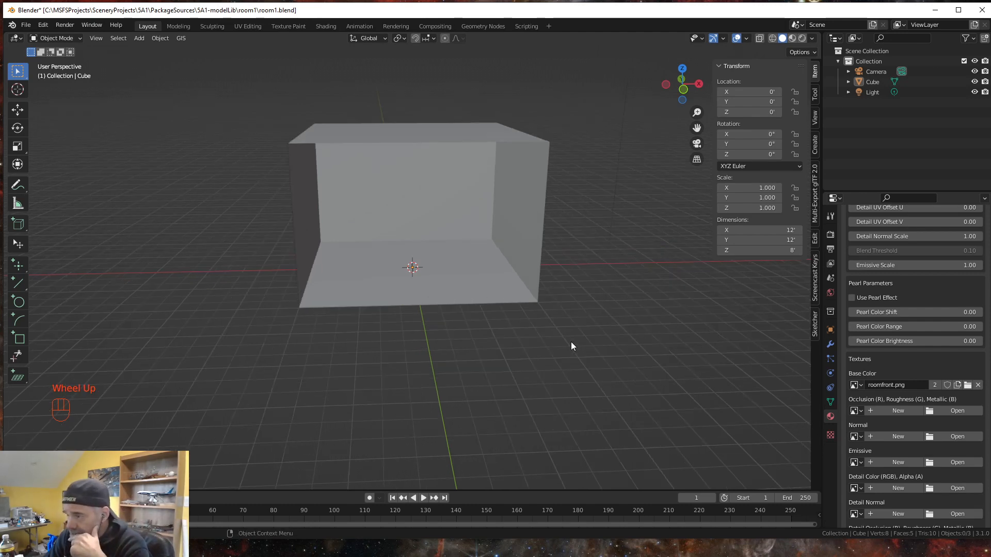
{"action": "scroll", "coordinate": [571, 343], "scroll_direction": "down", "scroll_amount": 1}
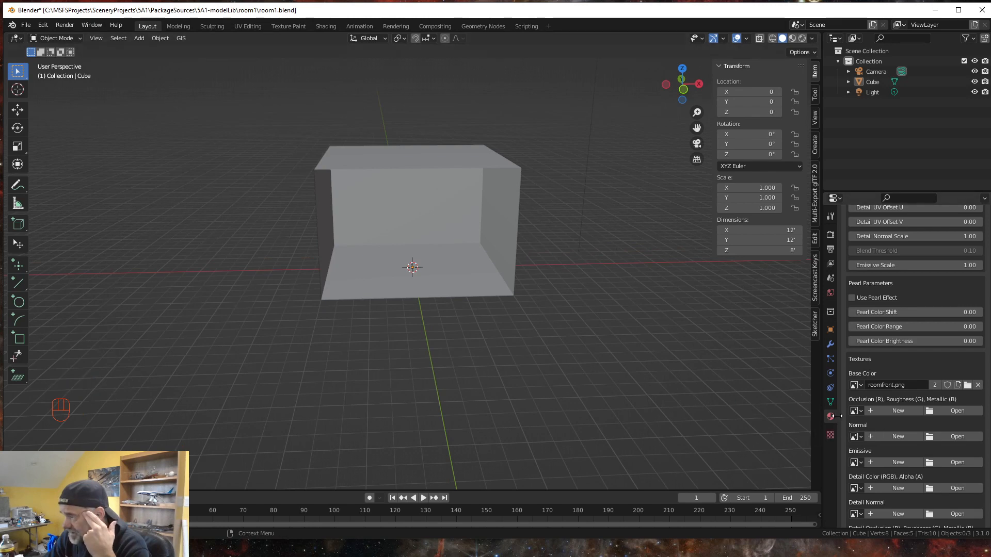
{"action": "scroll", "coordinate": [926, 412], "scroll_direction": "up", "scroll_amount": 10}
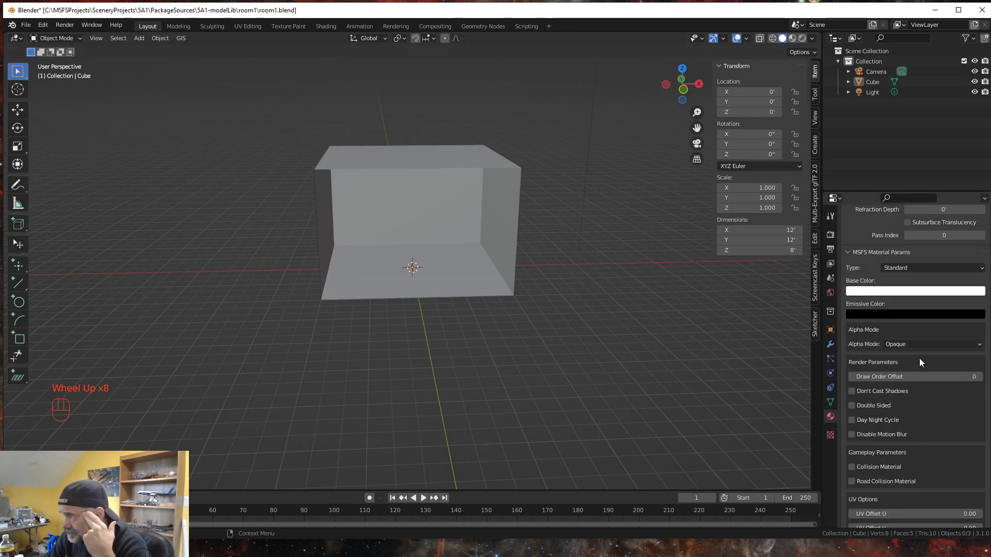
{"action": "scroll", "coordinate": [920, 358], "scroll_direction": "up", "scroll_amount": 8}
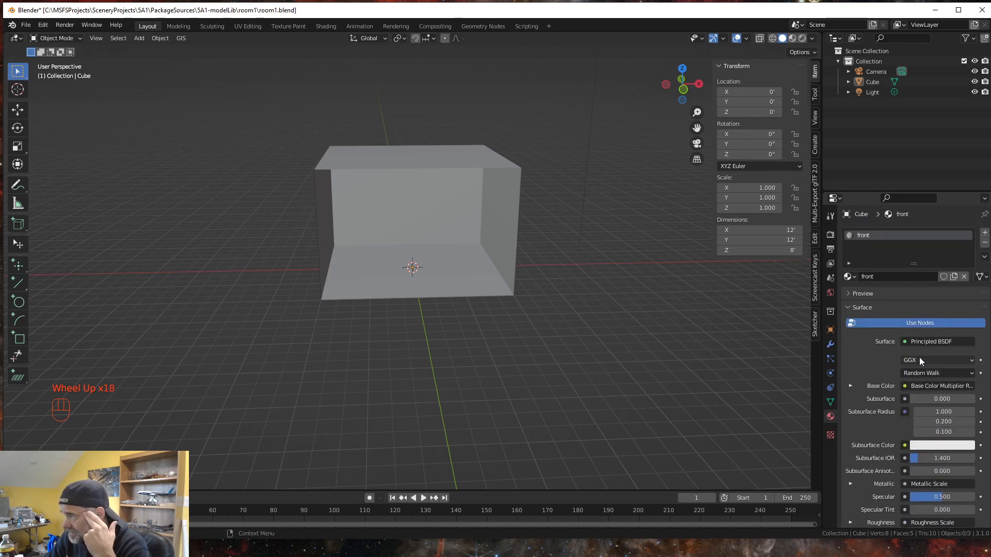
{"action": "left_click", "coordinate": [830, 417]}
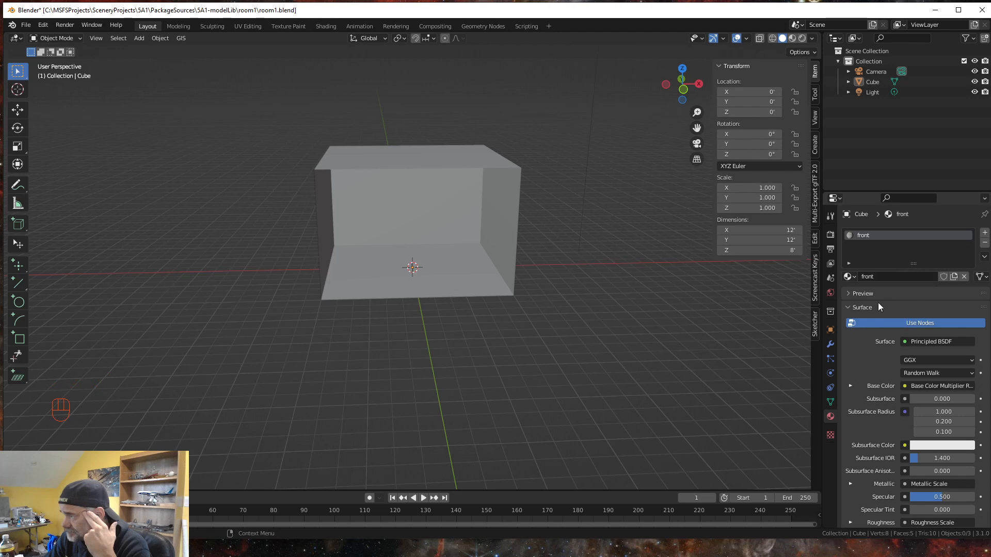
{"action": "left_click", "coordinate": [985, 232]}
{"action": "left_click", "coordinate": [912, 295]}
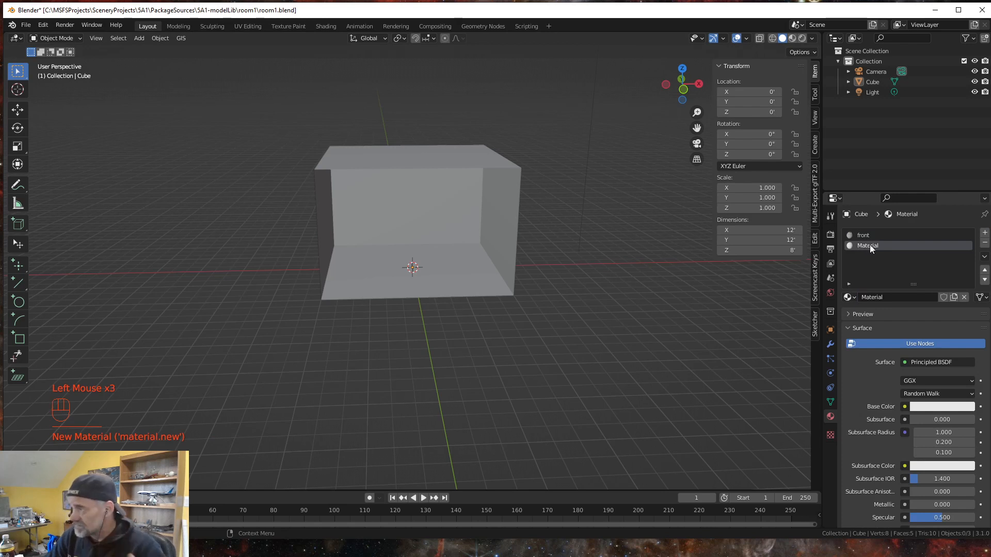
{"action": "left_click", "coordinate": [886, 295]}
{"action": "left_click", "coordinate": [886, 294]}
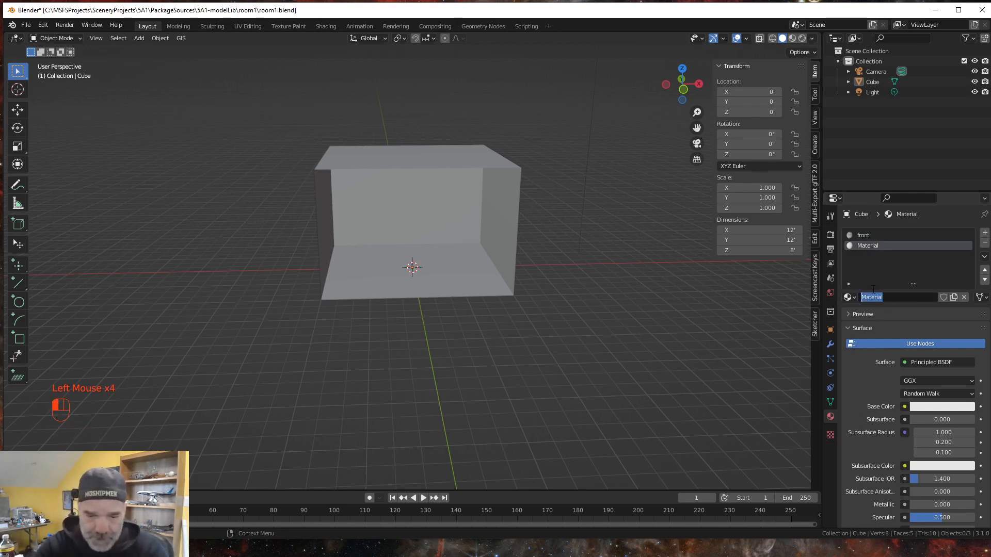
{"action": "type", "text": "right"}
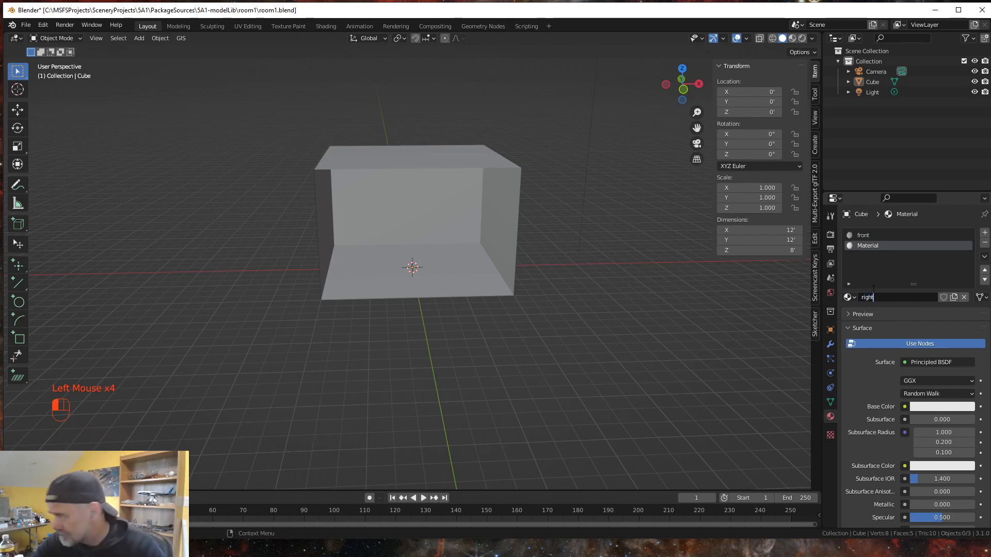
{"action": "key", "text": "Return"}
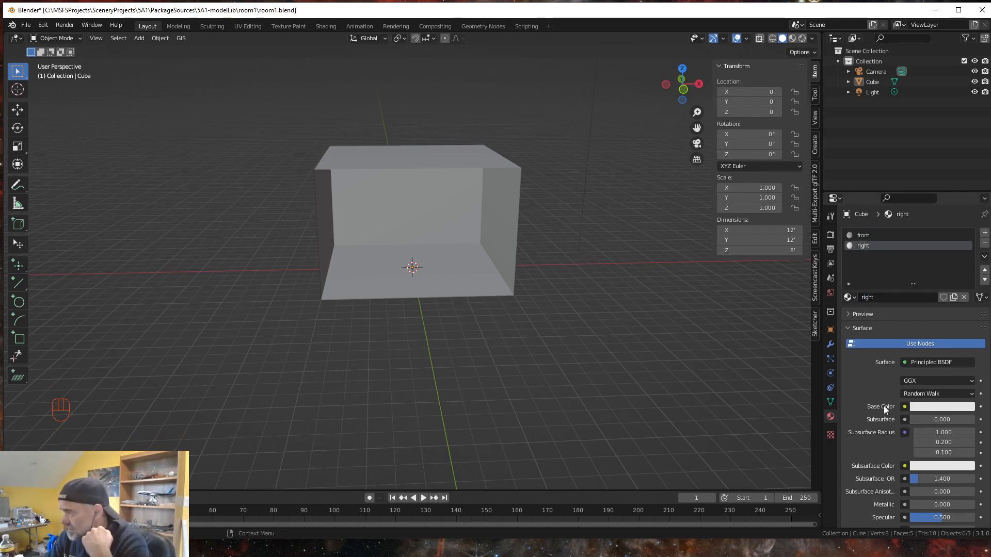
Step: Set the right material's MSFS material type to Standard
{"action": "scroll", "coordinate": [883, 405], "scroll_direction": "down", "scroll_amount": 6}
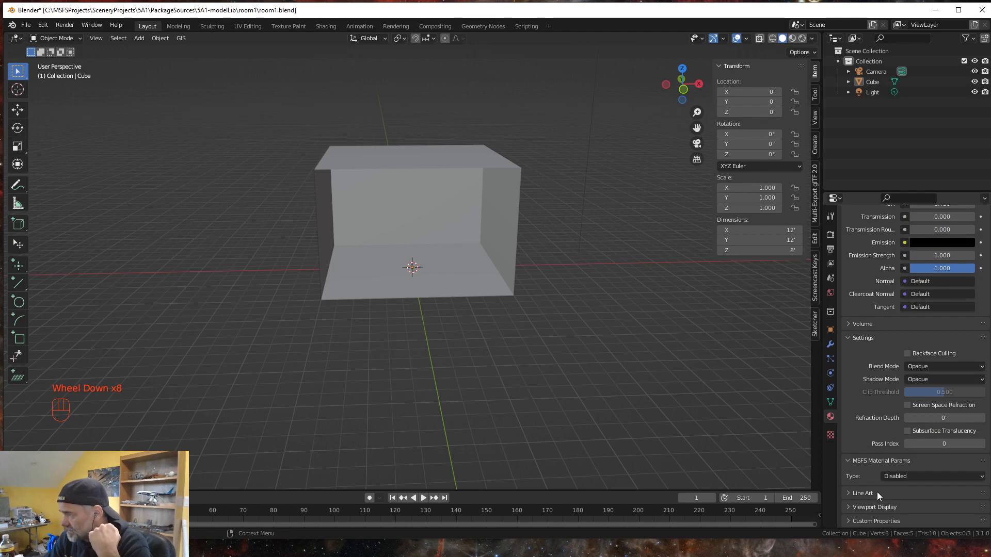
{"action": "scroll", "coordinate": [877, 491], "scroll_direction": "down", "scroll_amount": 2}
{"action": "left_click", "coordinate": [917, 476]}
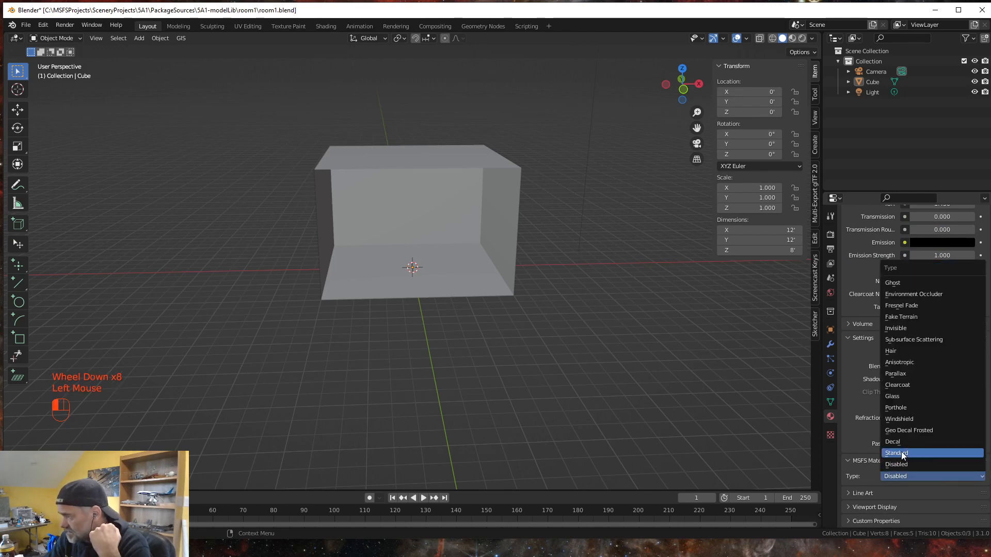
Step: Load roomright.png from the texture folder as the right material's MSFS base color texture
{"action": "scroll", "coordinate": [914, 454], "scroll_direction": "down", "scroll_amount": 6}
{"action": "scroll", "coordinate": [919, 453], "scroll_direction": "down", "scroll_amount": 7}
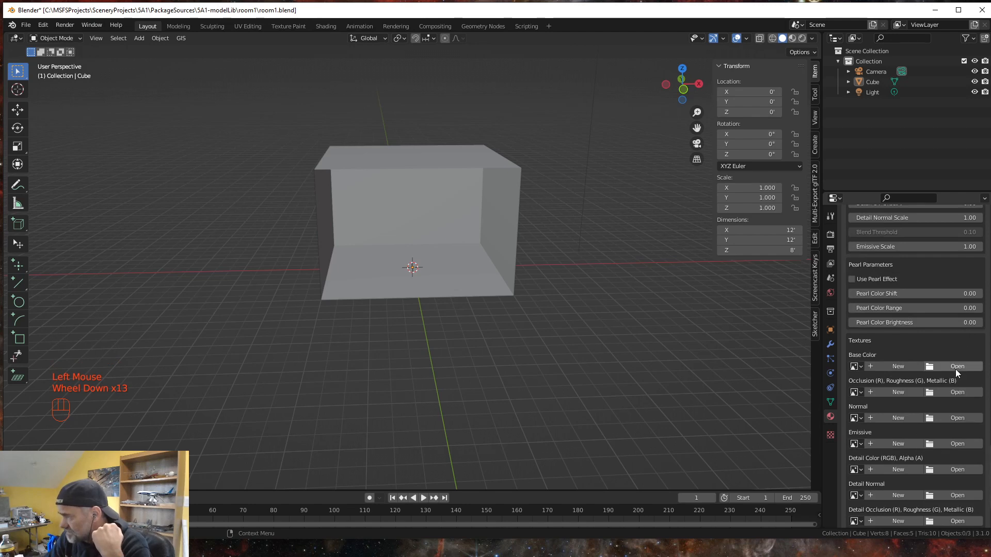
{"action": "left_click", "coordinate": [956, 366]}
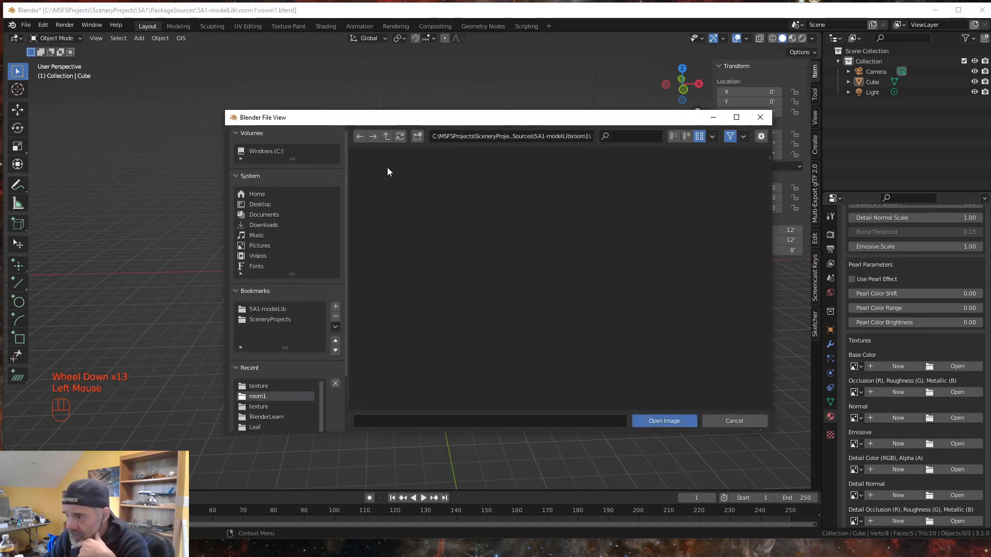
{"action": "left_click", "coordinate": [258, 385]}
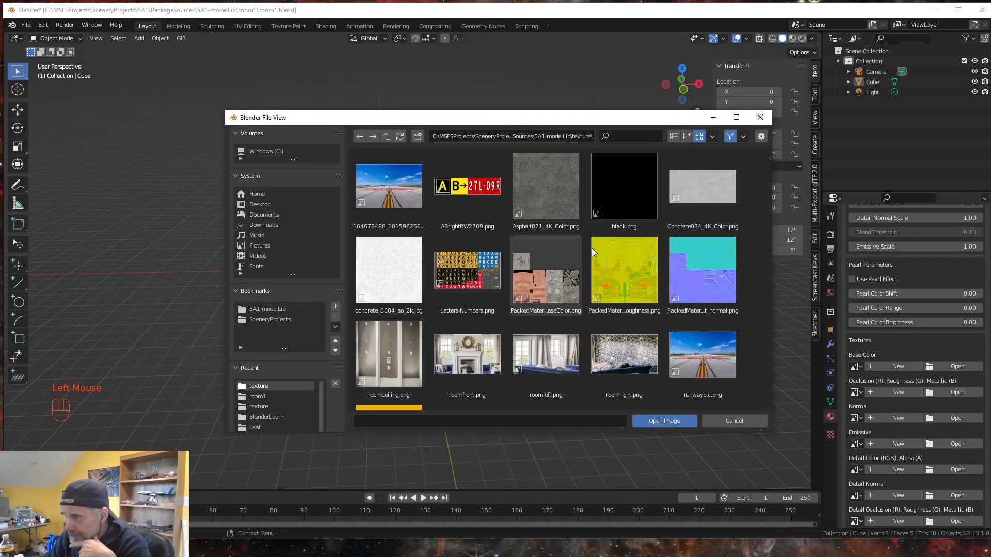
{"action": "left_click", "coordinate": [627, 365]}
{"action": "left_click", "coordinate": [664, 421]}
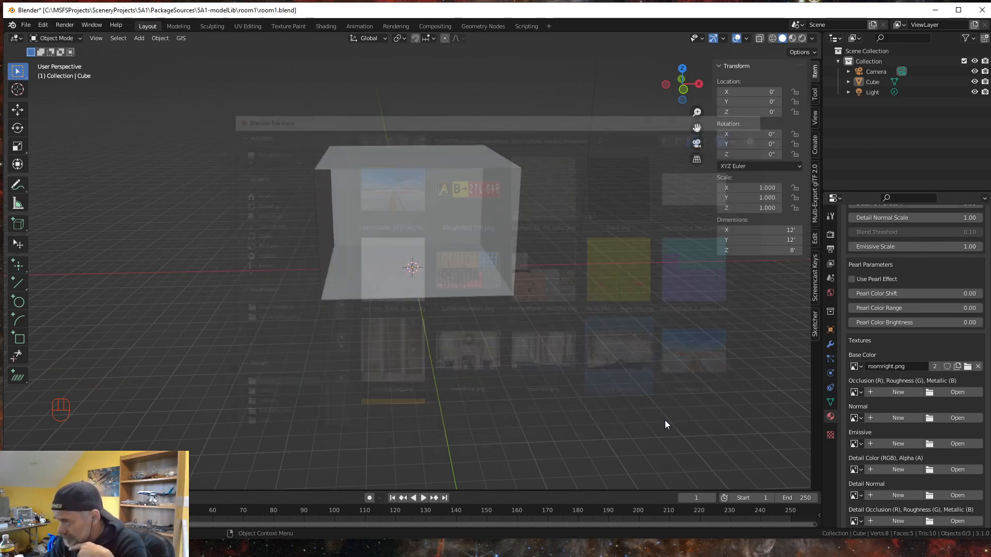
Step: Add a third material slot to the cube and create a new material named left in it
{"action": "scroll", "coordinate": [892, 317], "scroll_direction": "up", "scroll_amount": 7}
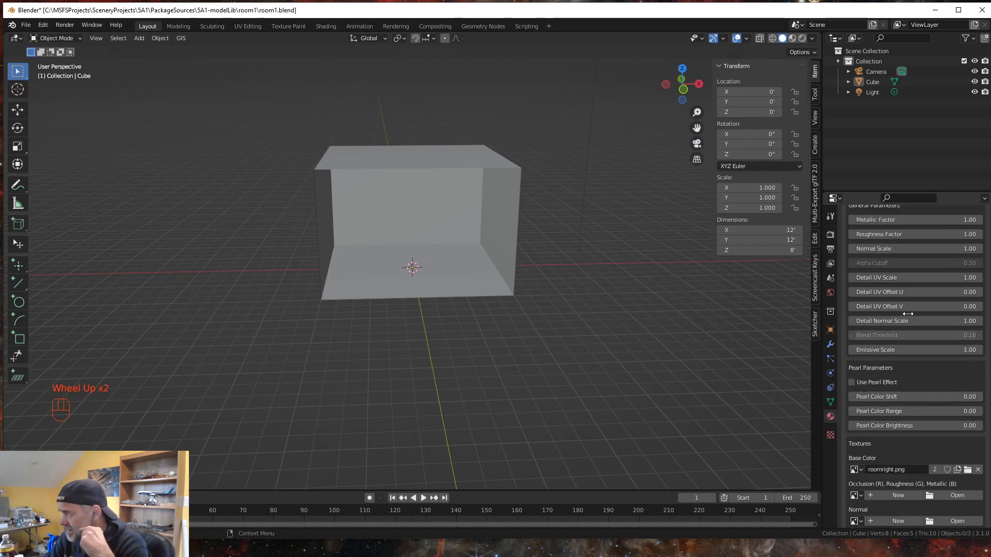
{"action": "scroll", "coordinate": [908, 314], "scroll_direction": "down", "scroll_amount": 1}
{"action": "scroll", "coordinate": [908, 314], "scroll_direction": "up", "scroll_amount": 3}
{"action": "scroll", "coordinate": [908, 314], "scroll_direction": "up", "scroll_amount": 9}
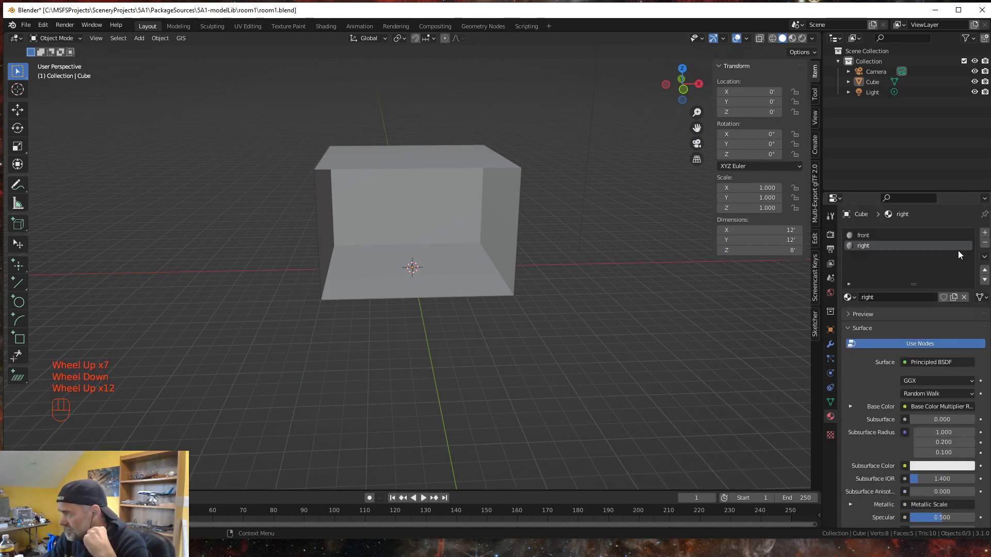
{"action": "left_click", "coordinate": [985, 233]}
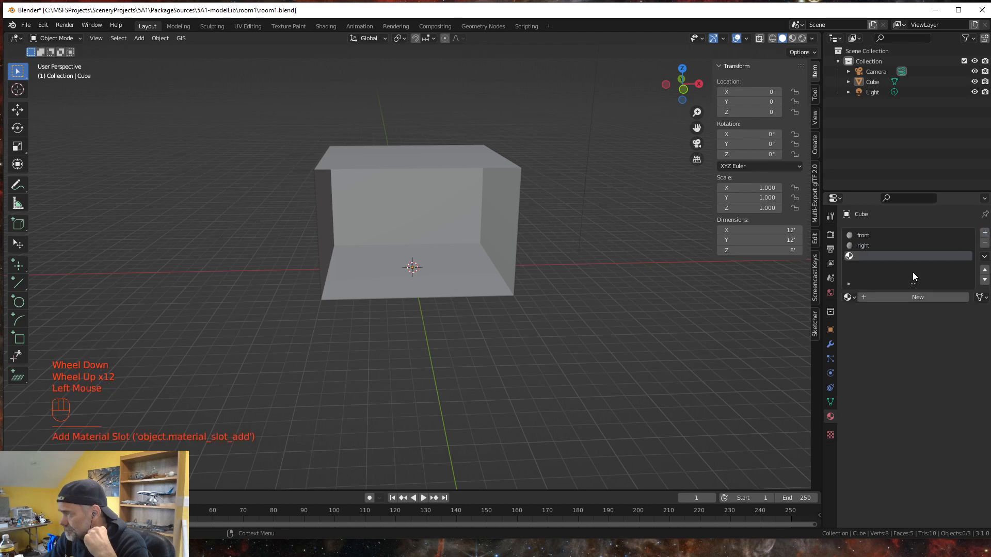
{"action": "left_click", "coordinate": [902, 298]}
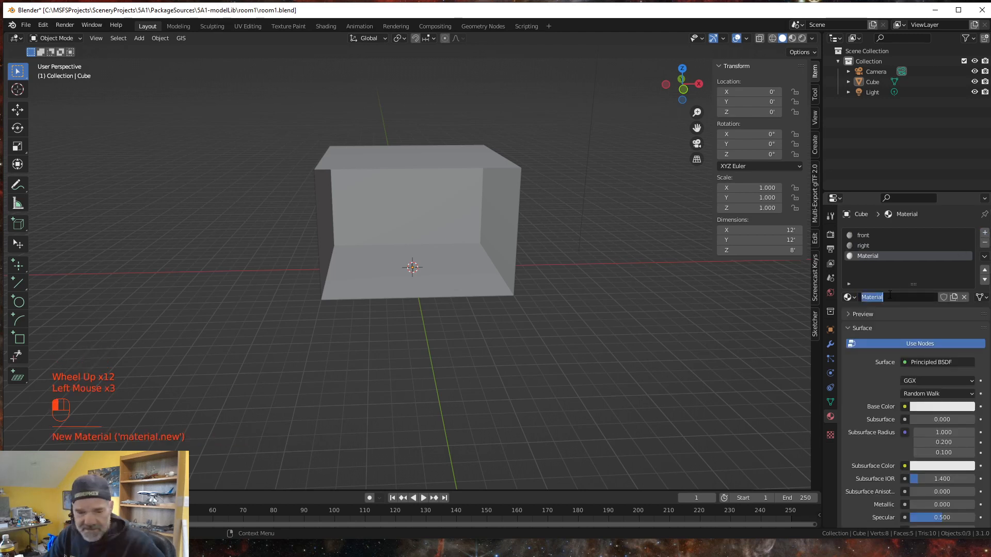
{"action": "left_click", "coordinate": [890, 297]}
{"action": "type", "text": "left"}
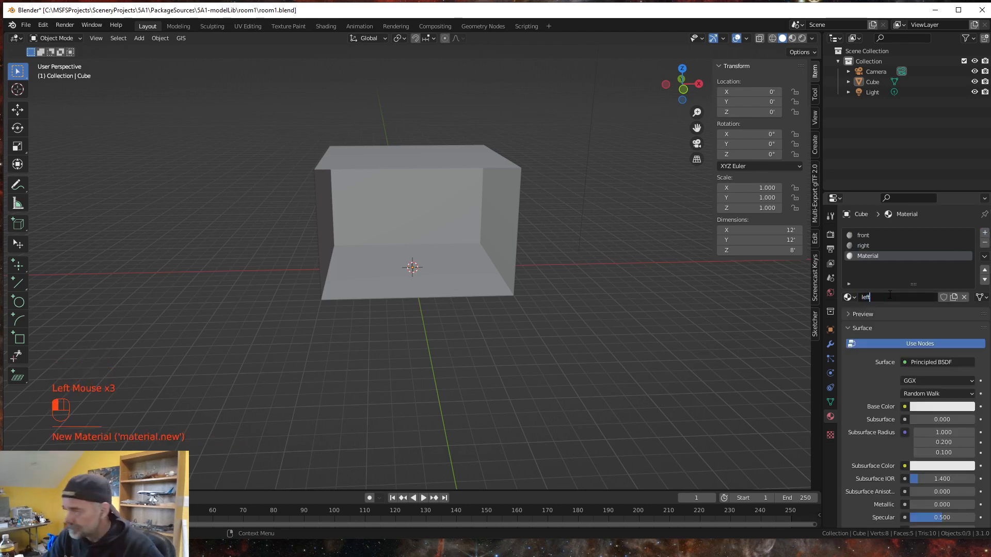
{"action": "key", "text": "Return"}
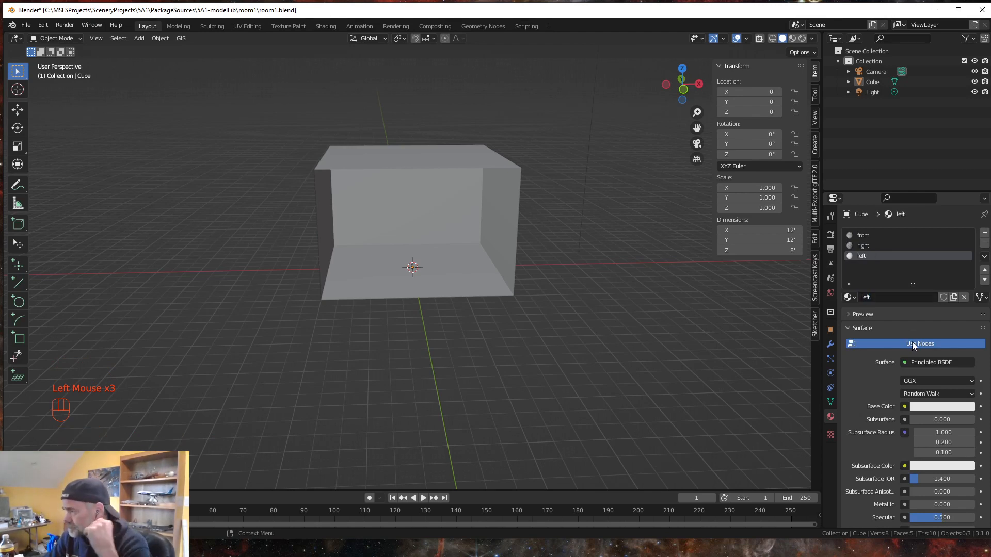
Step: Set the left material's MSFS material type to Standard
{"action": "scroll", "coordinate": [916, 361], "scroll_direction": "down", "scroll_amount": 5}
{"action": "scroll", "coordinate": [915, 379], "scroll_direction": "down", "scroll_amount": 5}
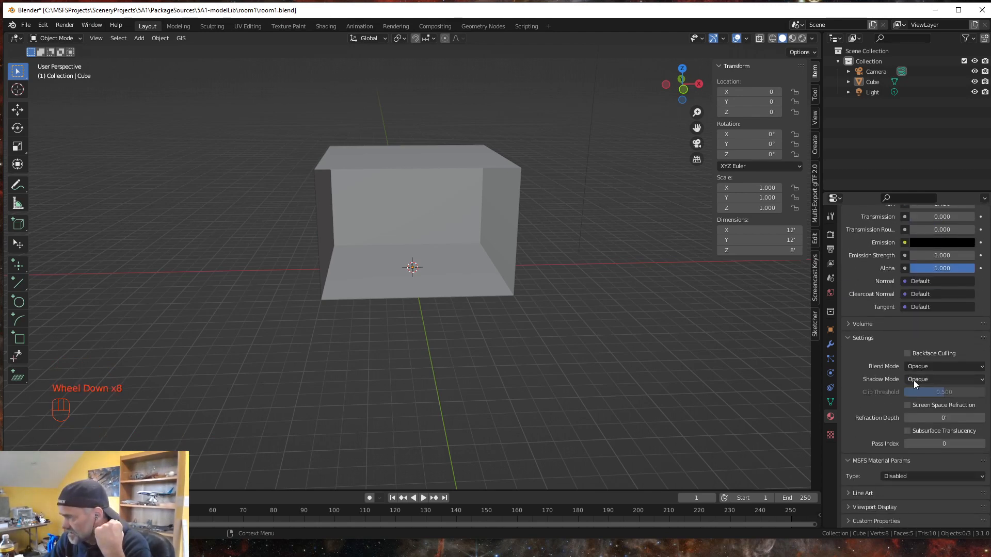
{"action": "left_click_drag", "start_coordinate": [983, 480], "coordinate": [902, 453]}
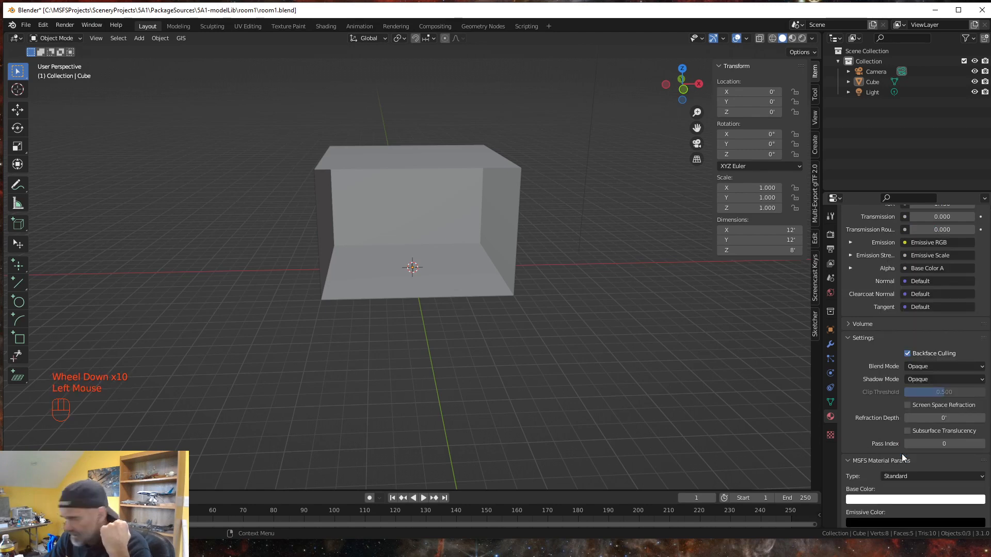
Step: Load roomleft.png from the texture folder as the left material's MSFS base color texture
{"action": "scroll", "coordinate": [918, 458], "scroll_direction": "down", "scroll_amount": 4}
{"action": "scroll", "coordinate": [929, 457], "scroll_direction": "down", "scroll_amount": 8}
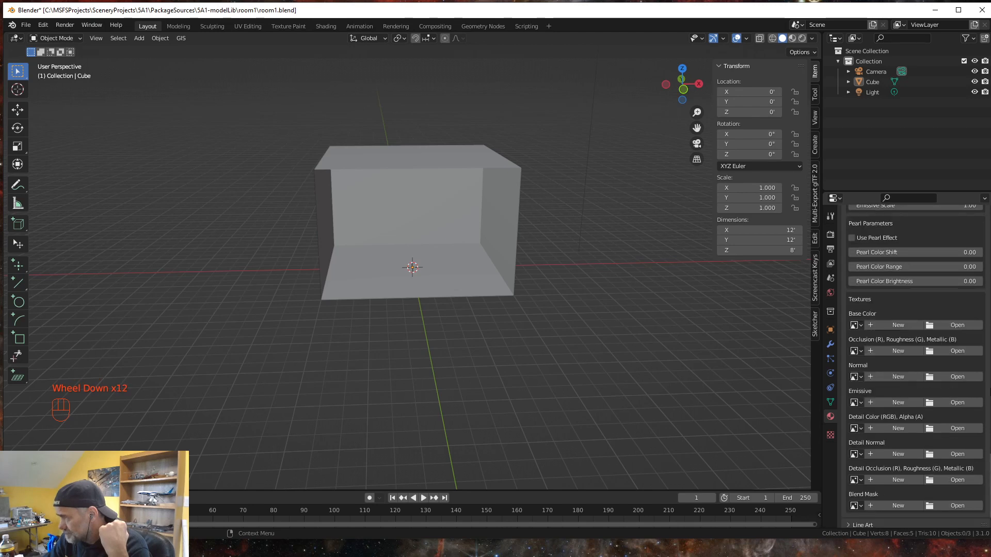
{"action": "left_click", "coordinate": [958, 326]}
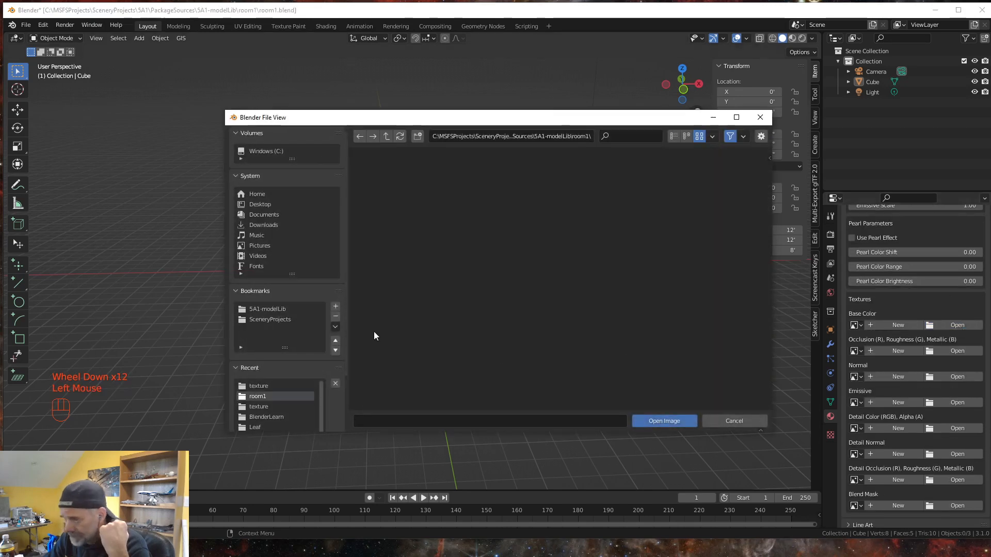
{"action": "left_click", "coordinate": [258, 386]}
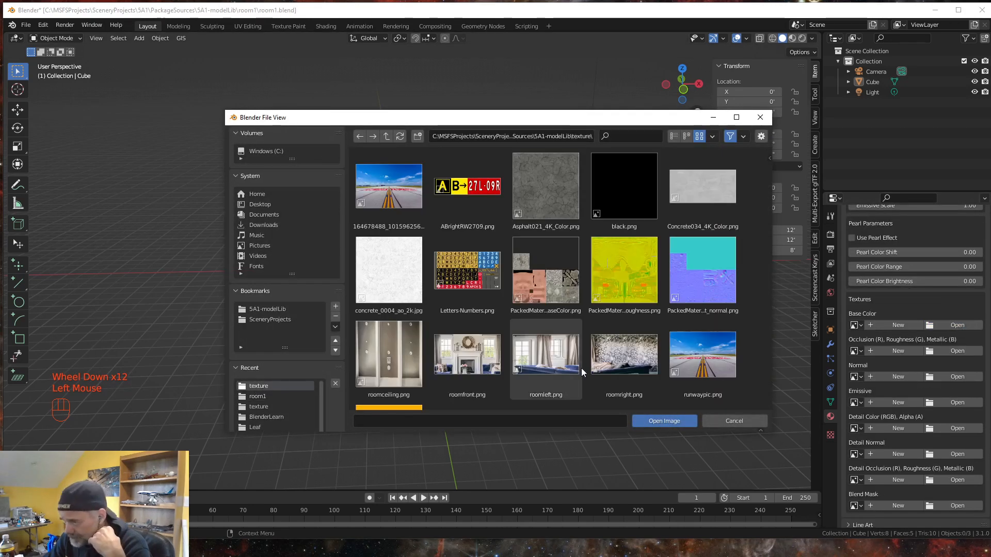
{"action": "left_click", "coordinate": [547, 360]}
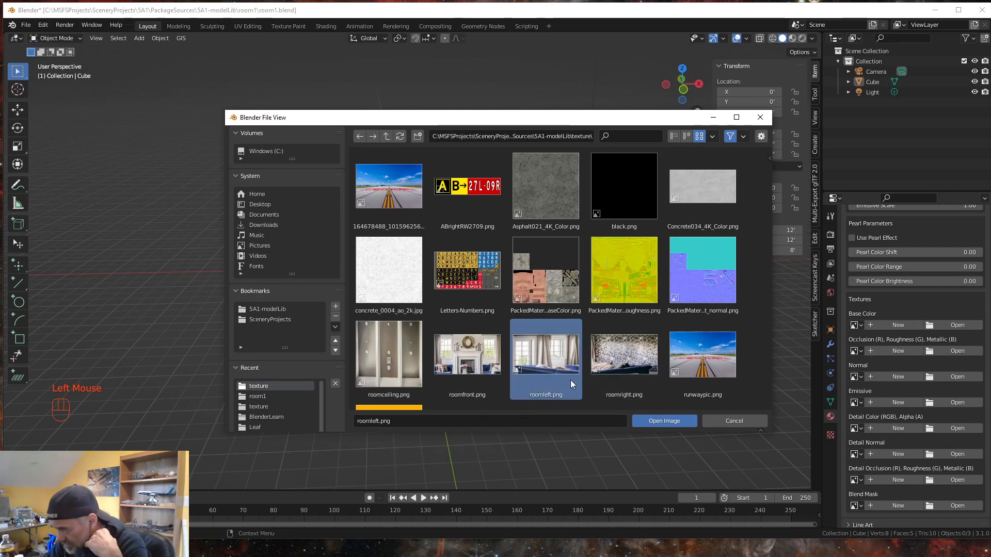
{"action": "left_click", "coordinate": [662, 421]}
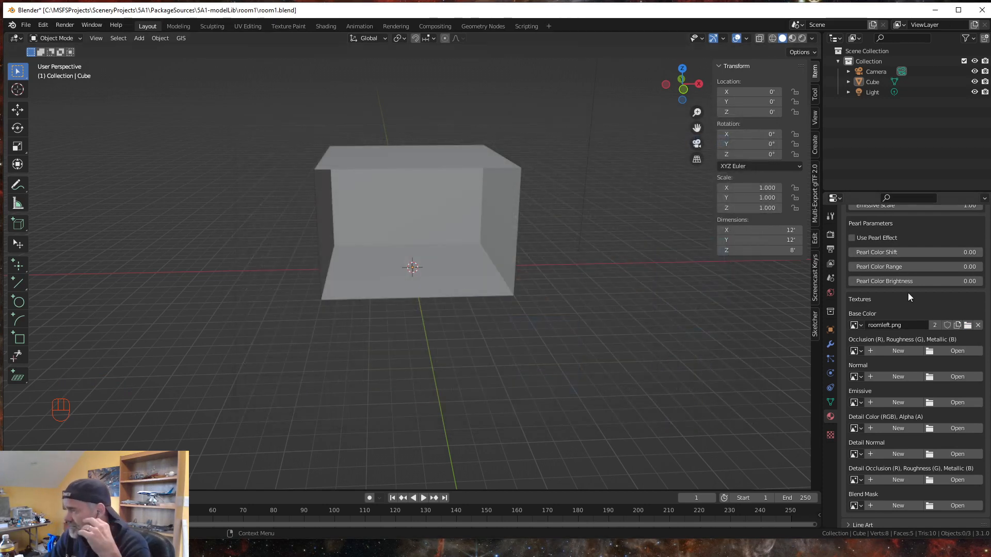
Step: Add a fourth material slot to the cube and create a new material named ceiling in it
{"action": "scroll", "coordinate": [922, 351], "scroll_direction": "up", "scroll_amount": 2}
{"action": "scroll", "coordinate": [908, 349], "scroll_direction": "up", "scroll_amount": 11}
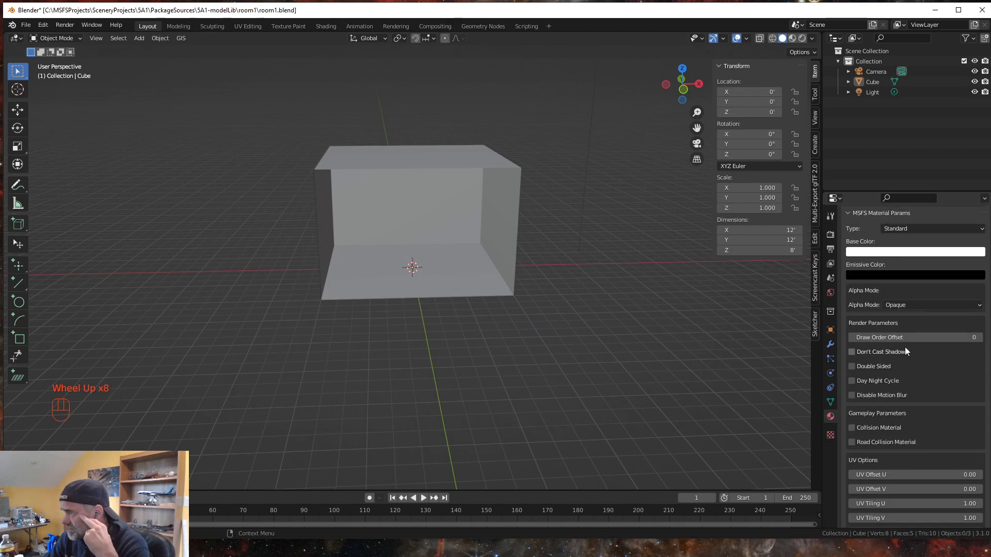
{"action": "scroll", "coordinate": [906, 351], "scroll_direction": "up", "scroll_amount": 5}
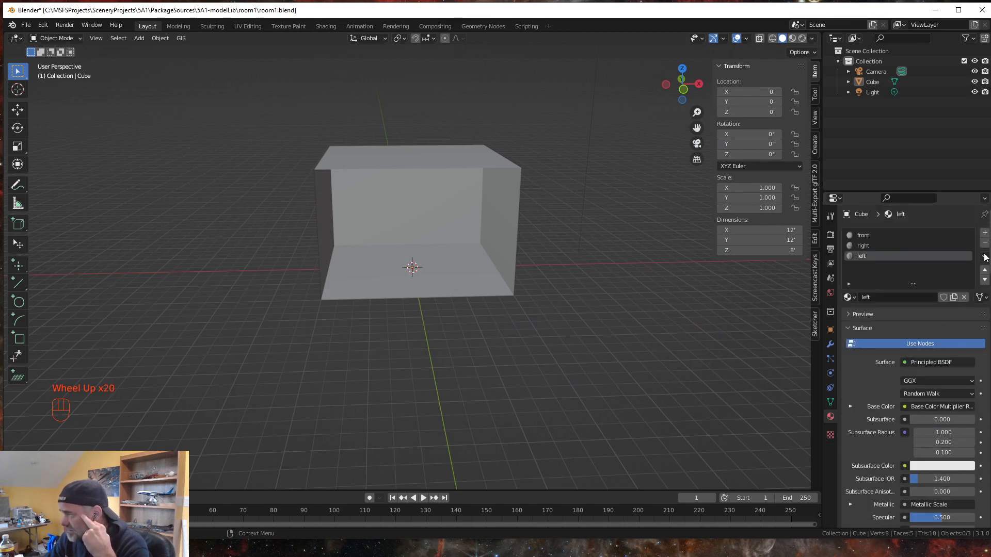
{"action": "left_click", "coordinate": [984, 233]}
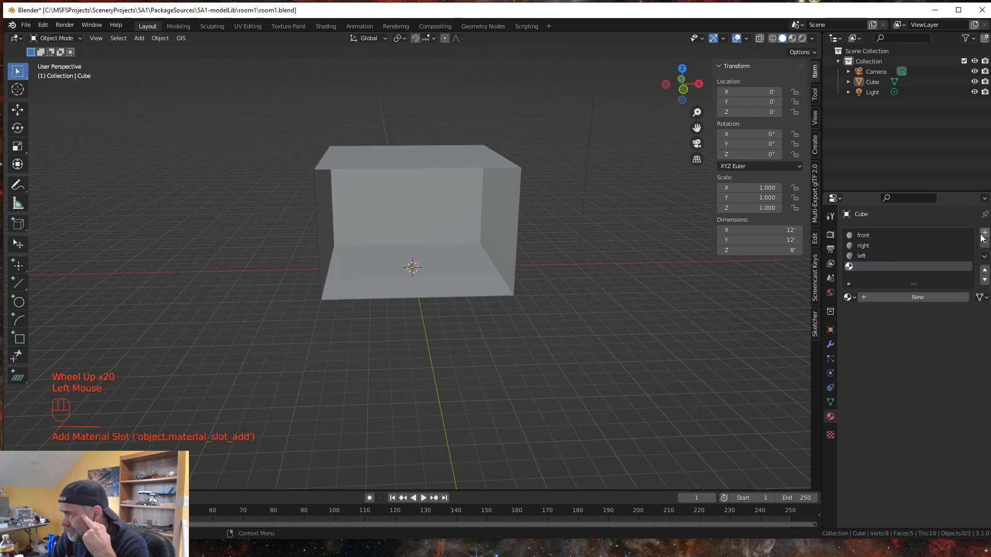
{"action": "left_click", "coordinate": [907, 298]}
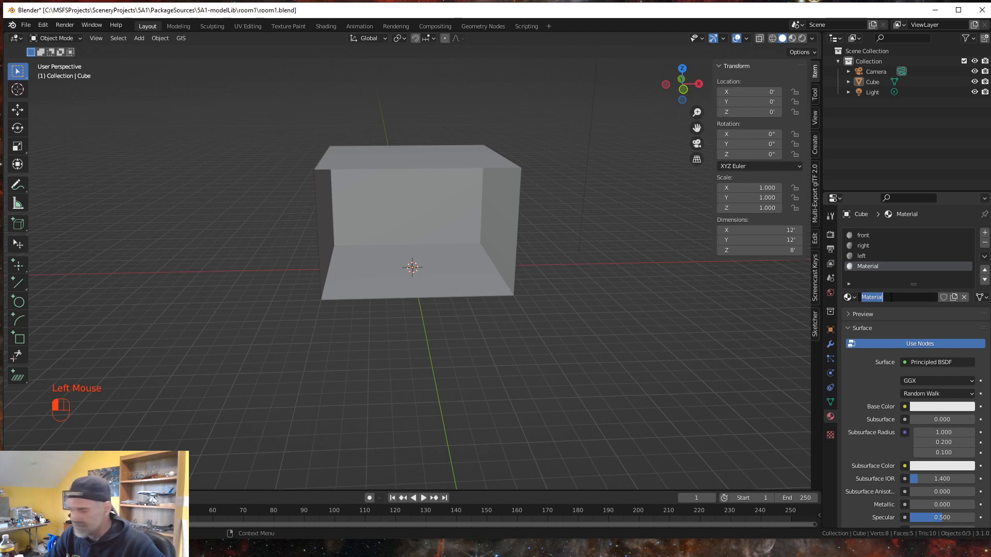
{"action": "type", "text": "ceil"}
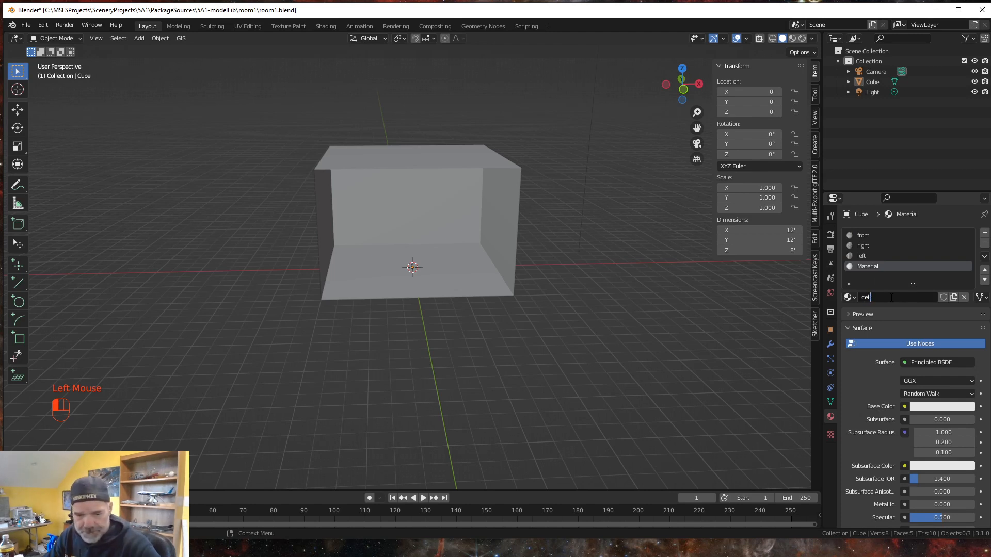
{"action": "type", "text": "ing"}
{"action": "key", "text": "Return"}
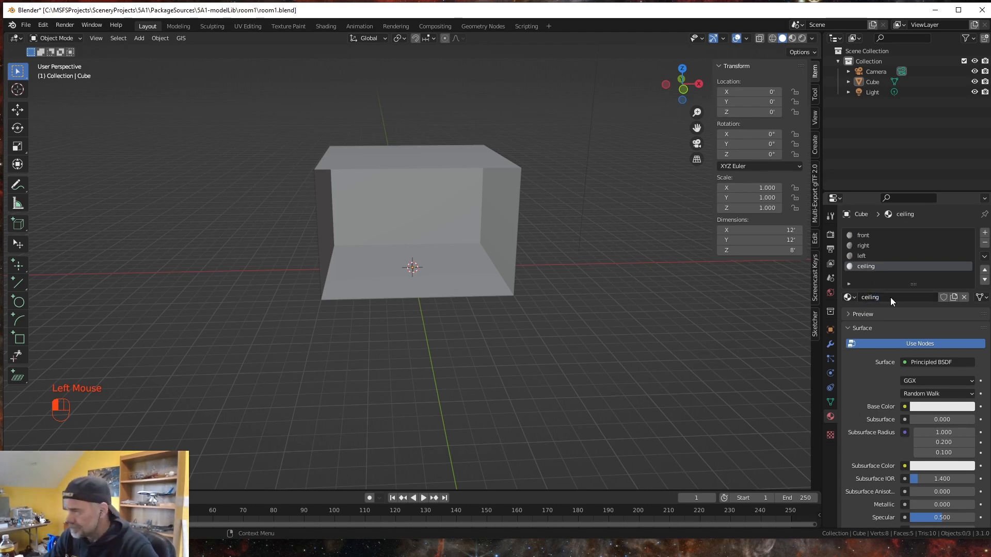
Step: Set the ceiling material's MSFS material type to Standard
{"action": "scroll", "coordinate": [897, 315], "scroll_direction": "down", "scroll_amount": 8}
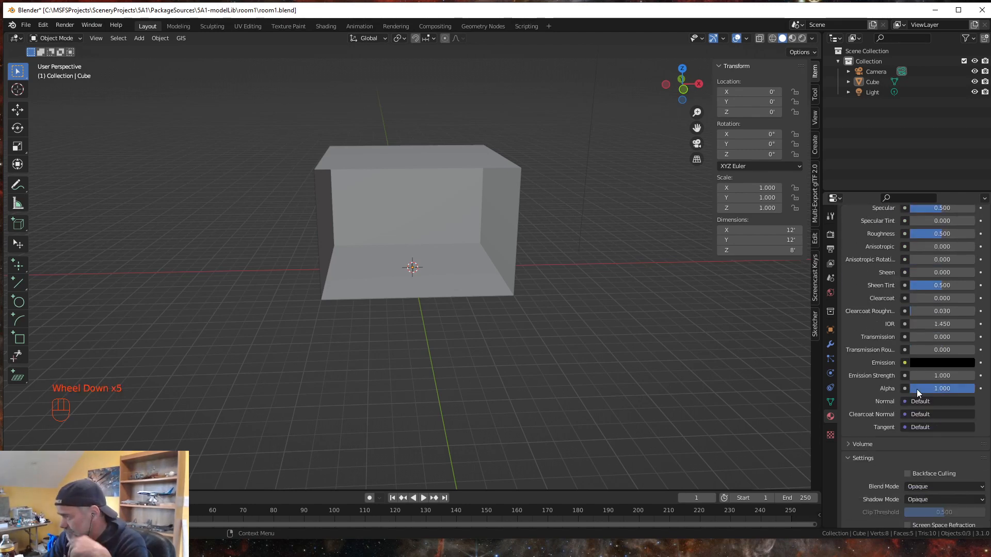
{"action": "scroll", "coordinate": [901, 421], "scroll_direction": "down", "scroll_amount": 2}
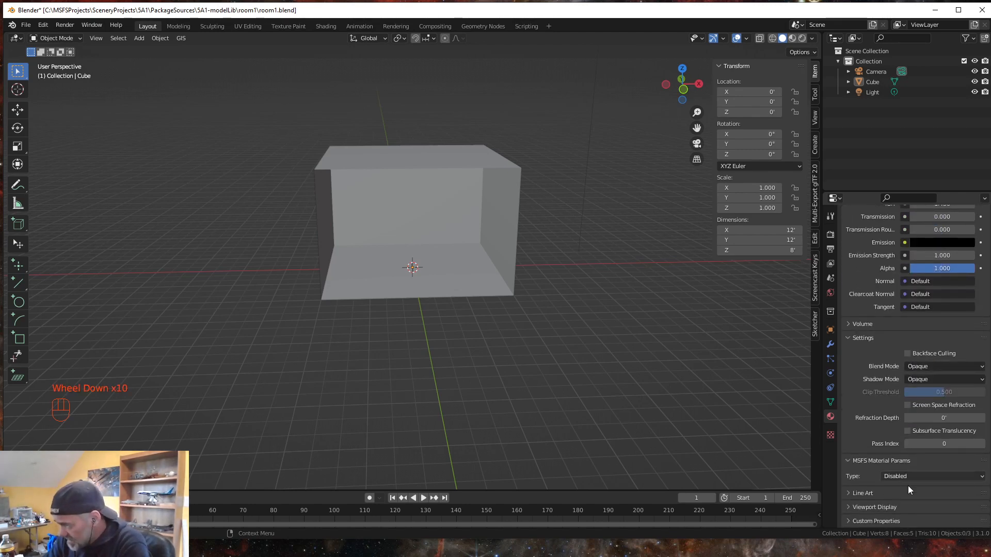
{"action": "left_click", "coordinate": [973, 475]}
{"action": "left_click", "coordinate": [903, 453]}
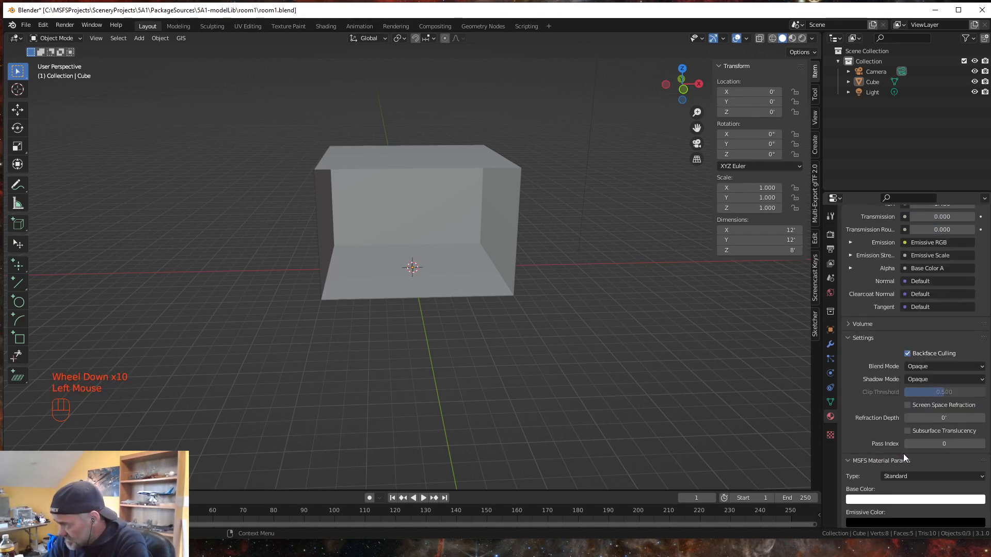
Step: Load roomceiling.png from the texture folder as the ceiling material's MSFS base color texture
{"action": "scroll", "coordinate": [905, 464], "scroll_direction": "down", "scroll_amount": 1}
{"action": "scroll", "coordinate": [903, 471], "scroll_direction": "down", "scroll_amount": 8}
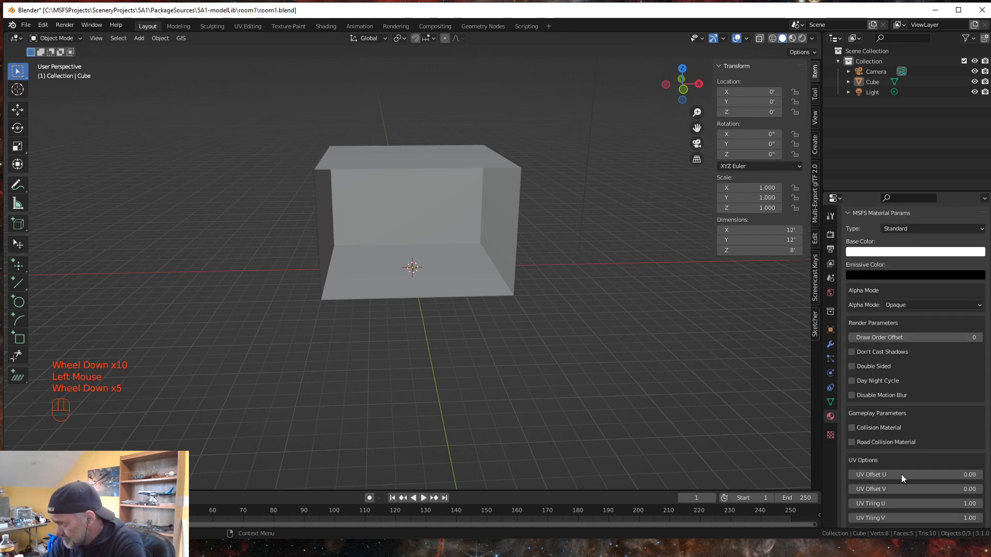
{"action": "scroll", "coordinate": [899, 487], "scroll_direction": "down", "scroll_amount": 1}
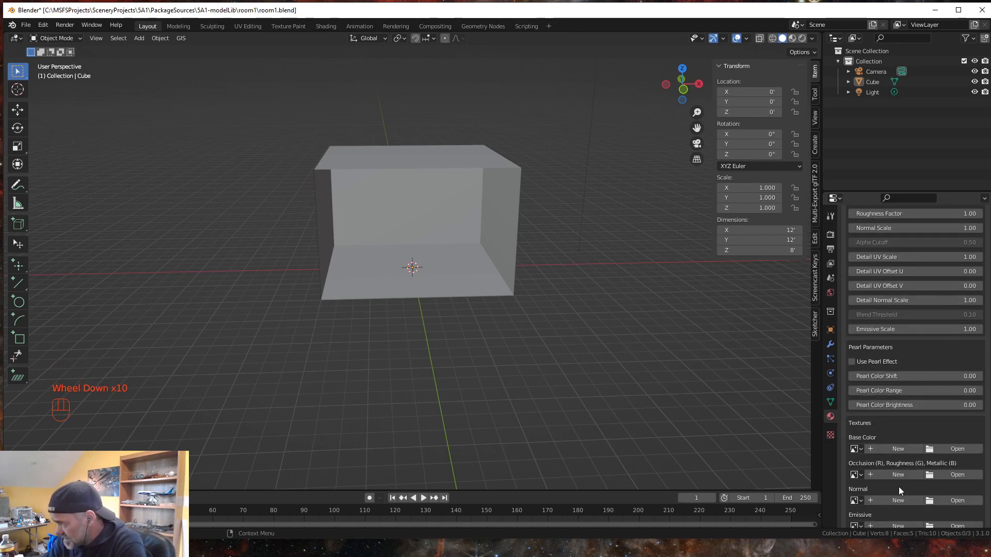
{"action": "left_click", "coordinate": [958, 449]}
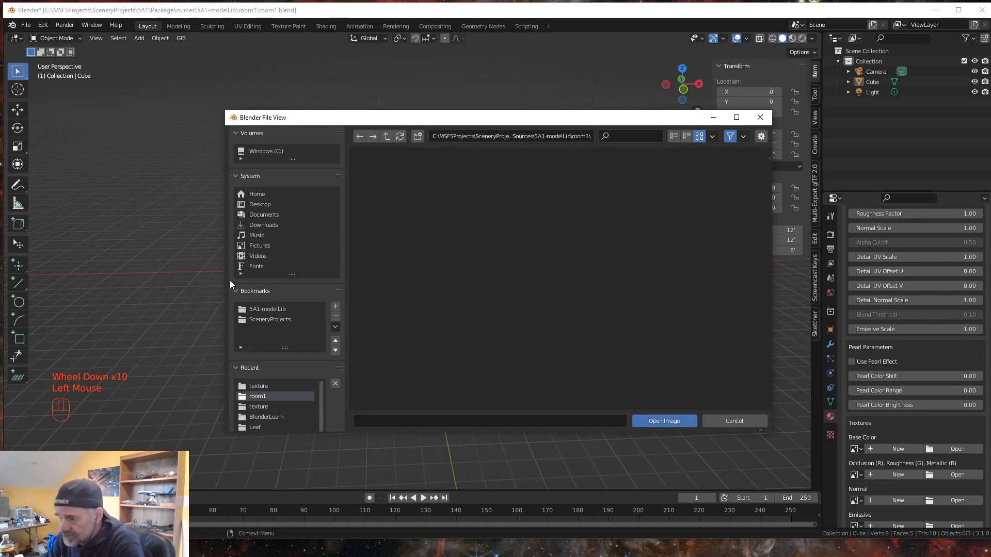
{"action": "left_click", "coordinate": [273, 386]}
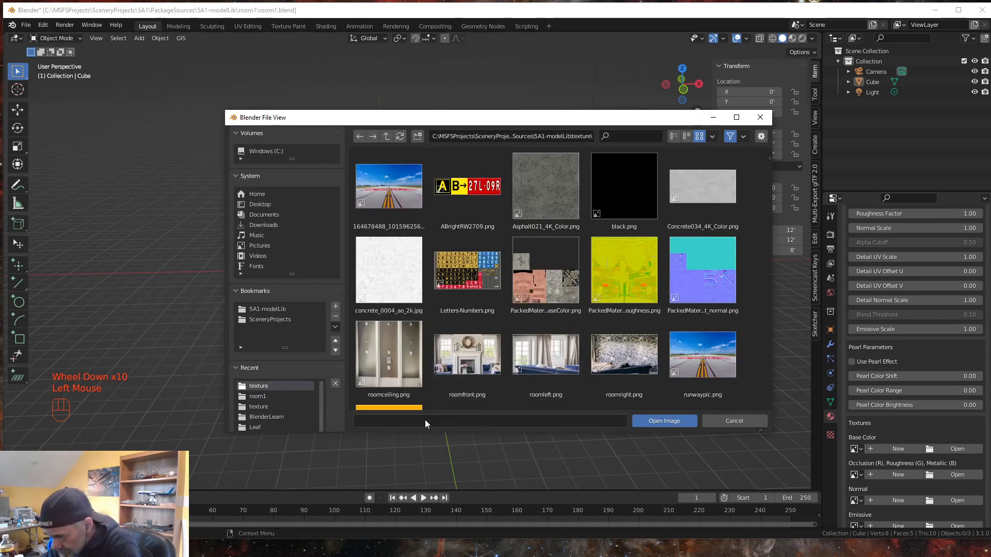
{"action": "left_click", "coordinate": [382, 344]}
{"action": "left_click", "coordinate": [668, 419]}
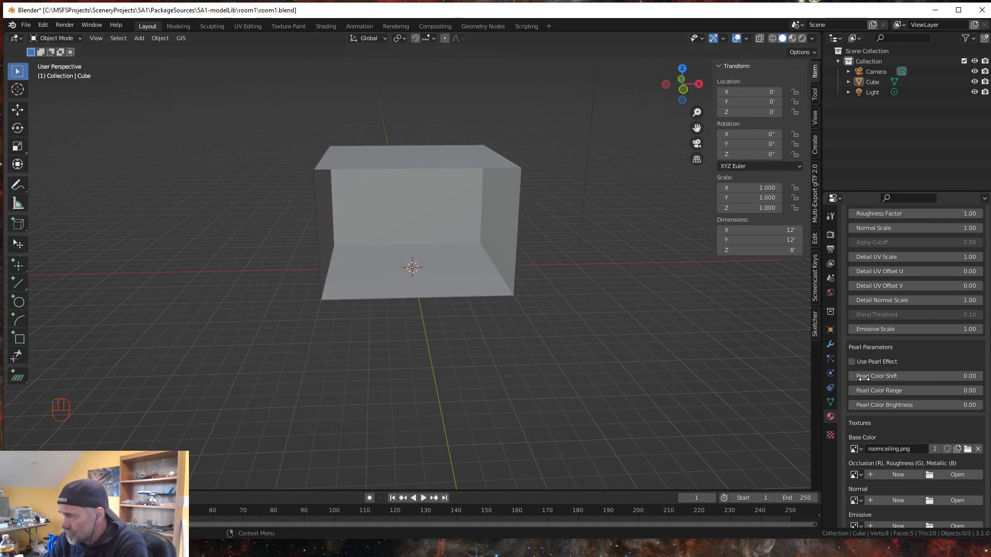
Step: Save the room1.blend file under its existing name
{"action": "scroll", "coordinate": [891, 396], "scroll_direction": "up", "scroll_amount": 6}
{"action": "scroll", "coordinate": [892, 395], "scroll_direction": "up", "scroll_amount": 10}
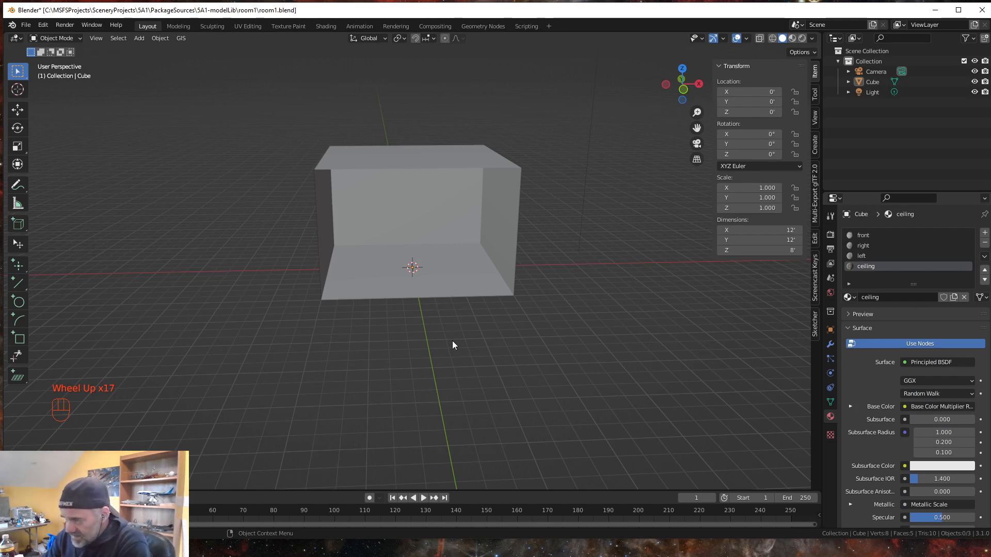
{"action": "mouse_move", "coordinate": [614, 342]}
{"action": "middle_mouse_down"}
{"action": "mouse_move", "coordinate": [603, 337]}
{"action": "mouse_move", "coordinate": [620, 338]}
{"action": "middle_mouse_up"}
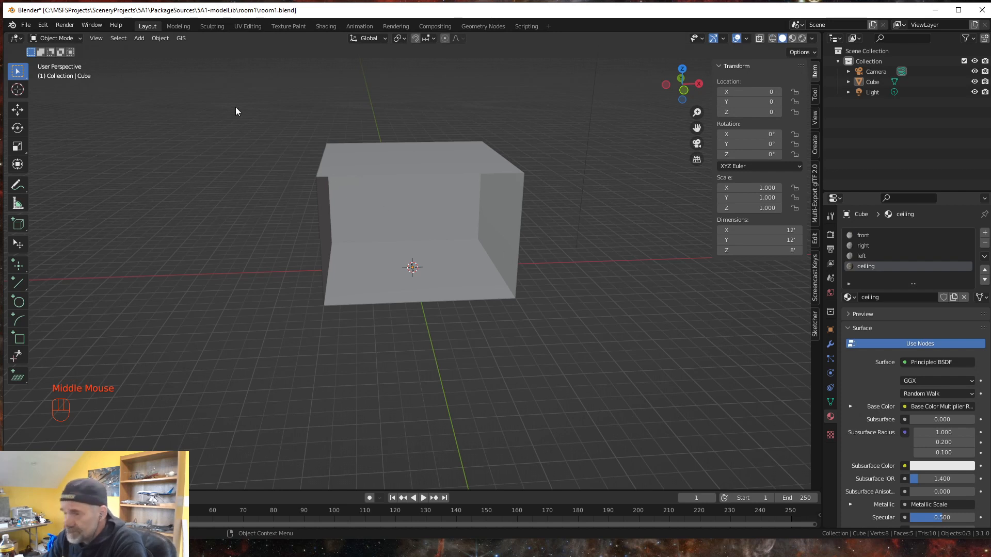
{"action": "left_click", "coordinate": [26, 24]}
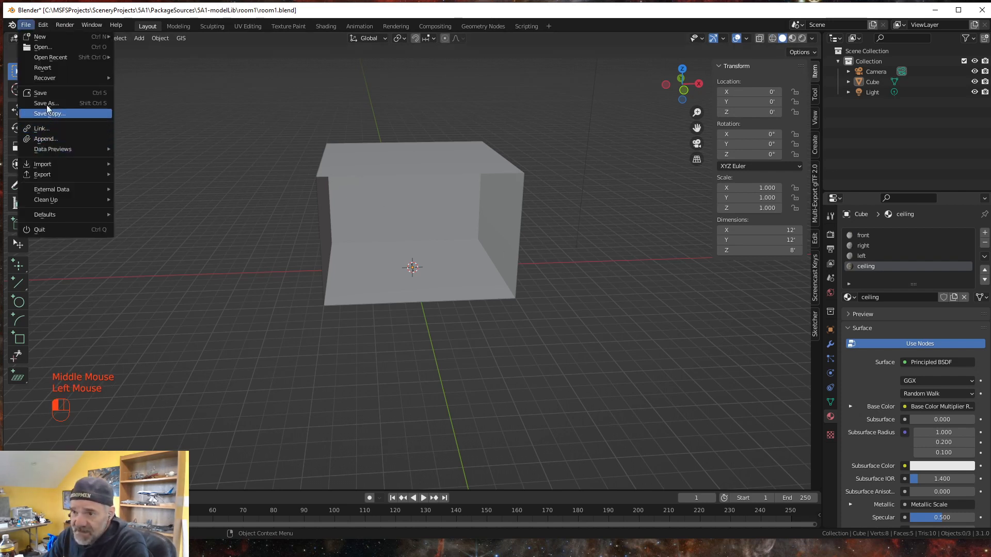
{"action": "left_click", "coordinate": [41, 93]}
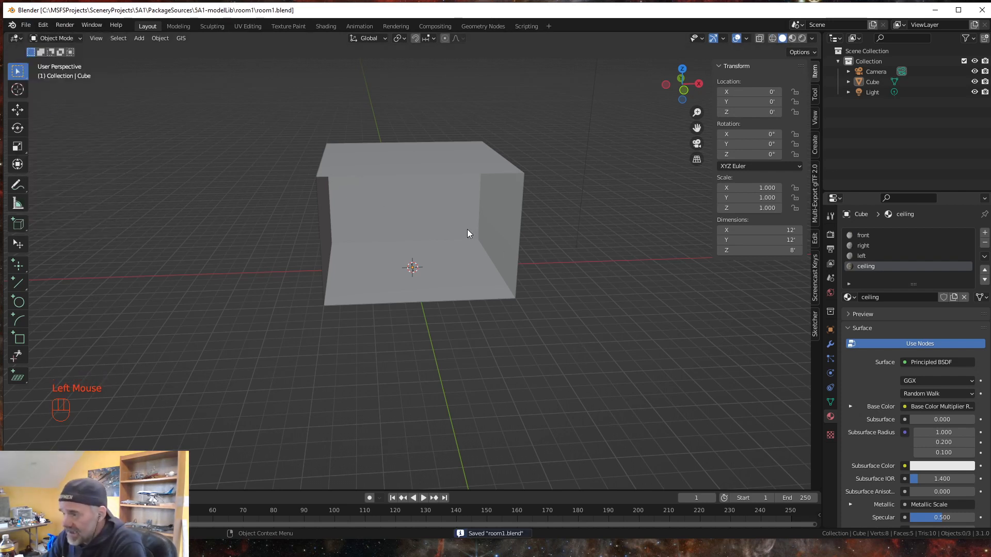
Step: Enter Edit Mode on the cube and assign the front material to the back wall face facing the room's opening
{"action": "double_click", "coordinate": [460, 219]}
{"action": "mouse_move", "coordinate": [541, 332]}
{"action": "middle_mouse_down"}
{"action": "mouse_move", "coordinate": [562, 338]}
{"action": "mouse_move", "coordinate": [553, 347]}
{"action": "mouse_move", "coordinate": [549, 335]}
{"action": "middle_mouse_up"}
{"action": "middle_click_drag", "start_coordinate": [435, 334], "coordinate": [441, 348]}
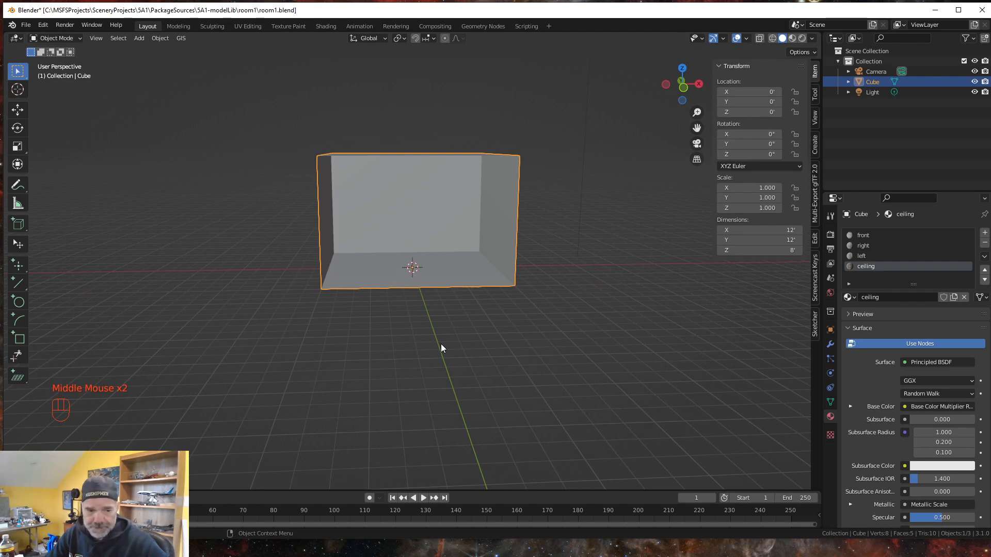
{"action": "key", "text": "Tab"}
{"action": "middle_click_drag", "start_coordinate": [441, 344], "coordinate": [466, 330]}
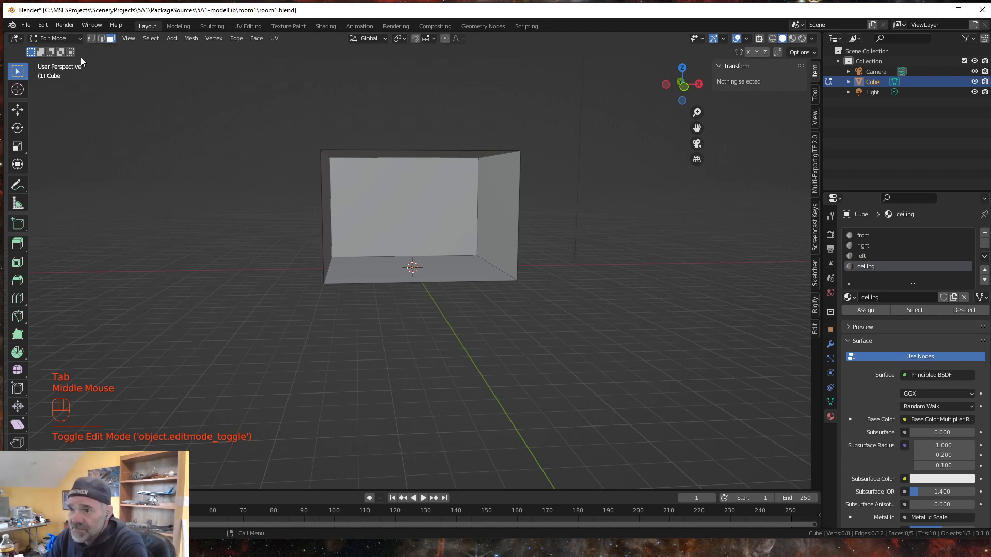
{"action": "left_click", "coordinate": [382, 199]}
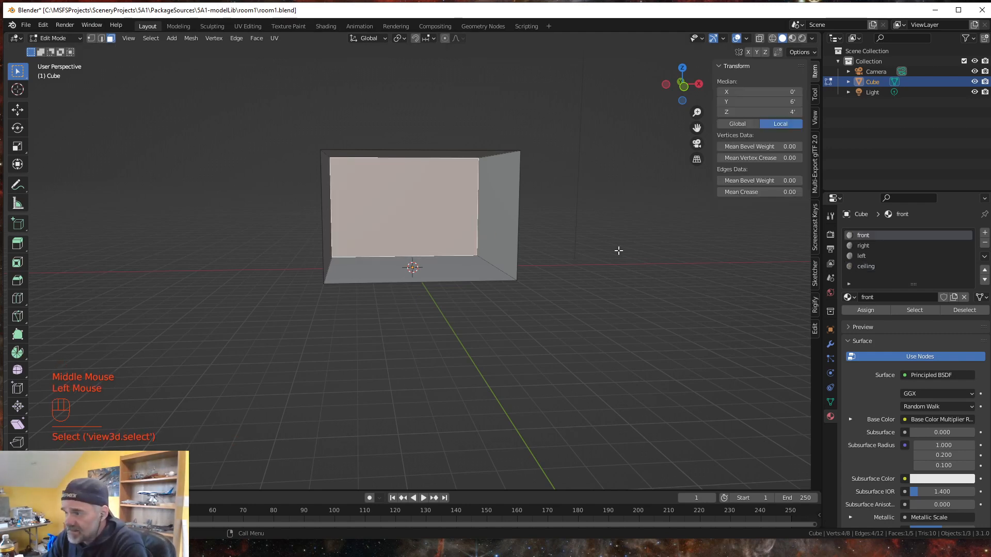
{"action": "mouse_move", "coordinate": [618, 250]}
{"action": "middle_mouse_down"}
{"action": "mouse_move", "coordinate": [603, 256]}
{"action": "mouse_move", "coordinate": [608, 265]}
{"action": "mouse_move", "coordinate": [628, 256]}
{"action": "middle_mouse_up"}
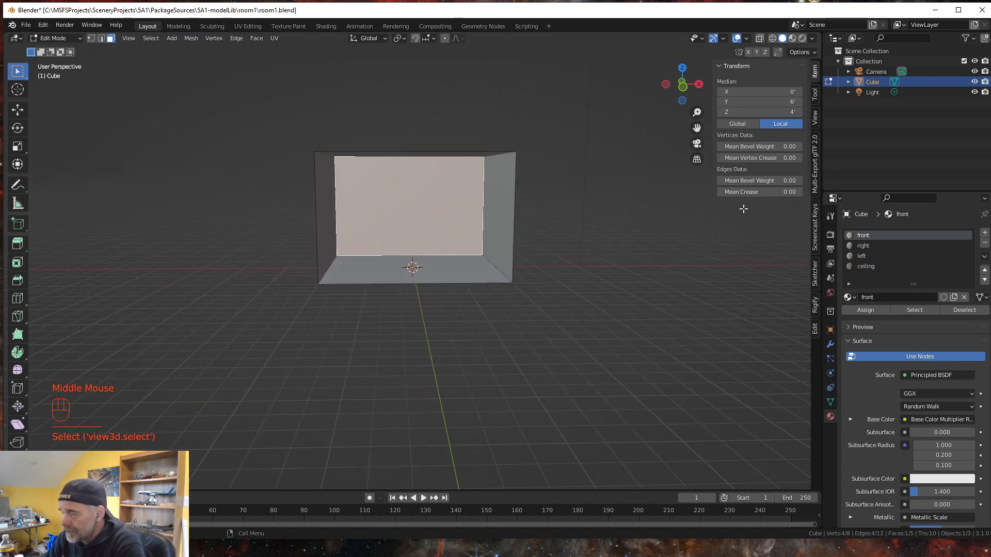
{"action": "left_click", "coordinate": [865, 235]}
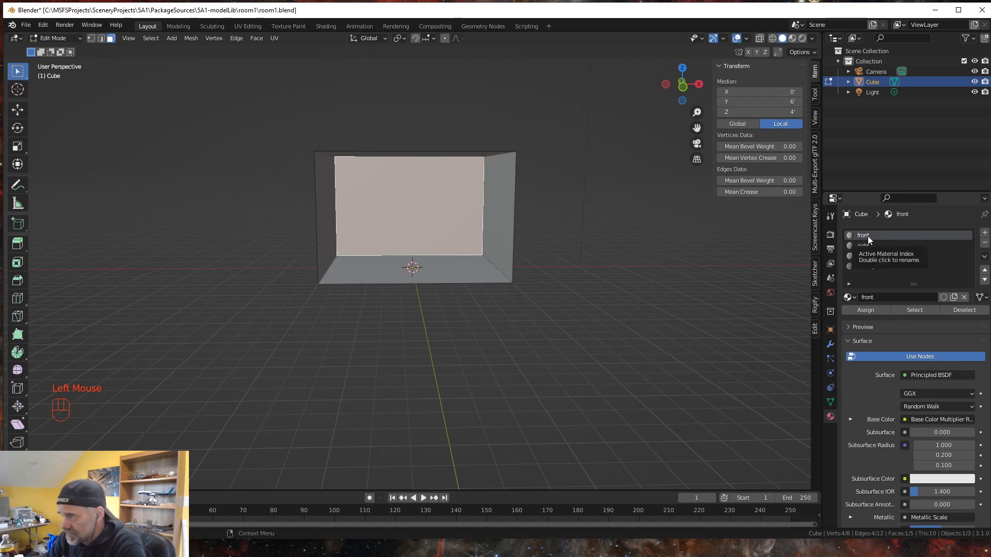
{"action": "left_click", "coordinate": [870, 311]}
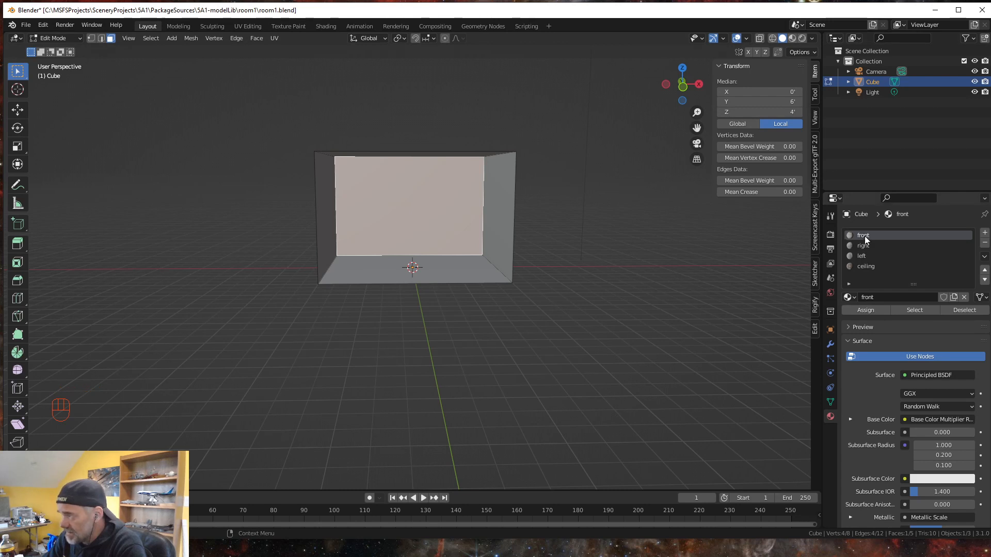
{"action": "left_click", "coordinate": [859, 311]}
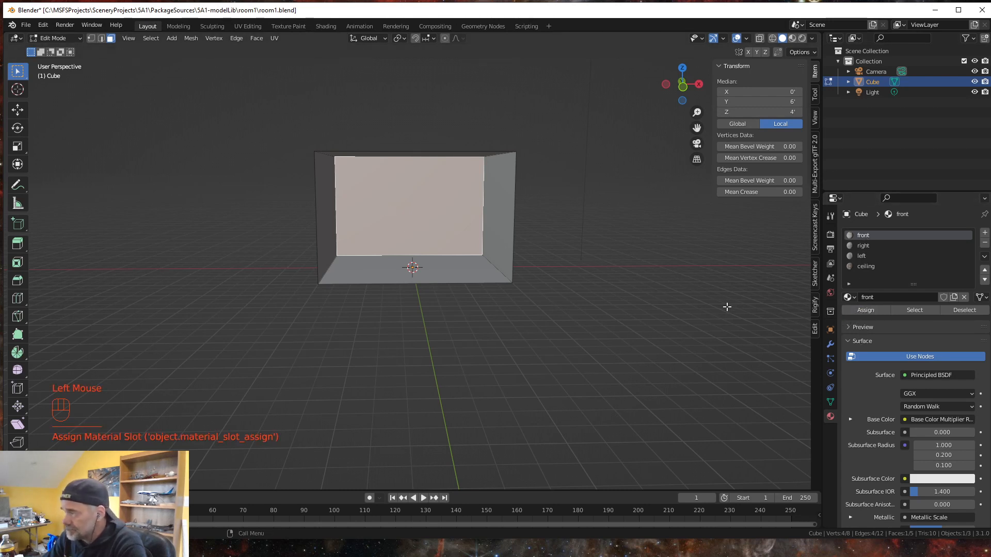
Step: Switch the viewport to Material Preview shading and select all faces of the room cube
{"action": "left_click", "coordinate": [792, 38]}
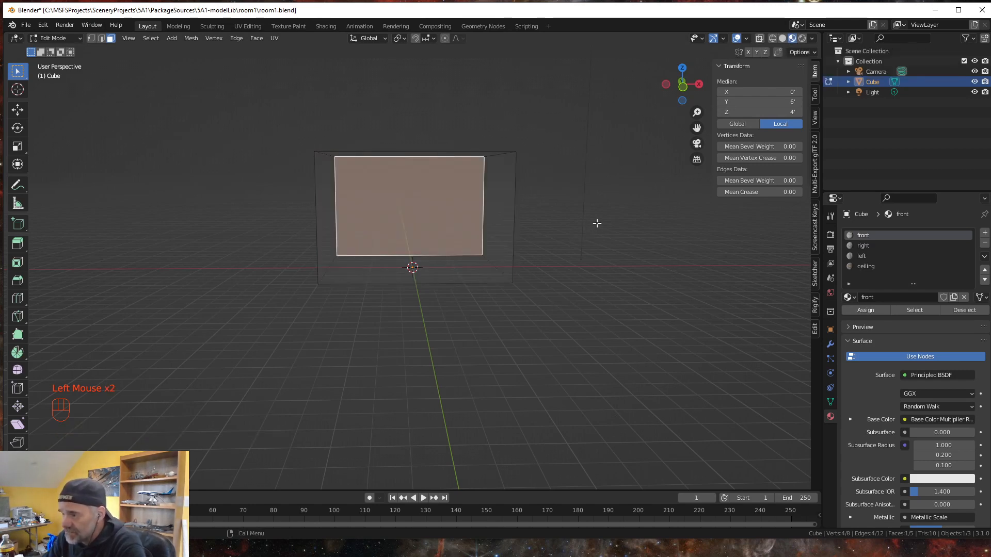
{"action": "mouse_move", "coordinate": [546, 354]}
{"action": "middle_mouse_down"}
{"action": "mouse_move", "coordinate": [316, 349]}
{"action": "mouse_move", "coordinate": [539, 365]}
{"action": "mouse_move", "coordinate": [571, 354]}
{"action": "mouse_move", "coordinate": [535, 358]}
{"action": "mouse_move", "coordinate": [548, 349]}
{"action": "middle_mouse_up"}
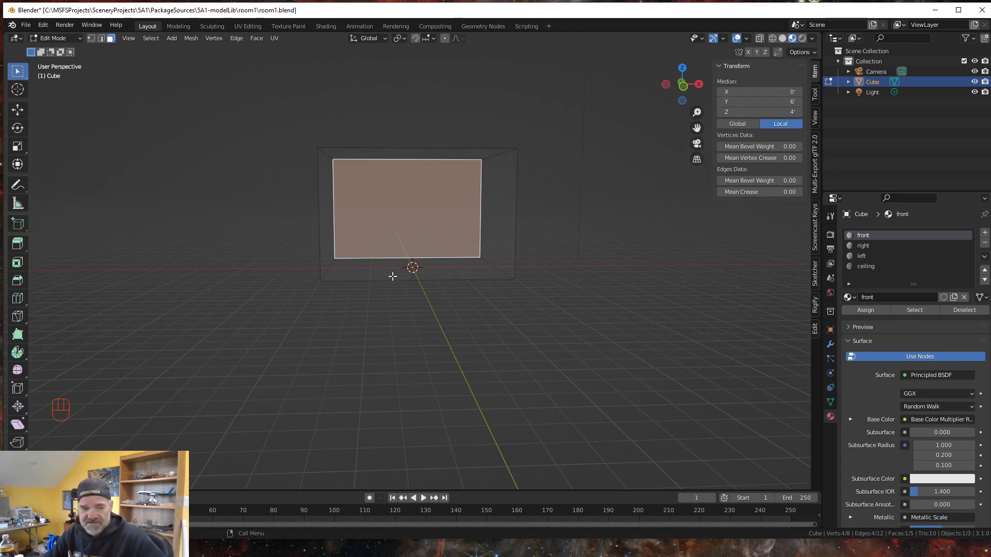
{"action": "key", "text": "a"}
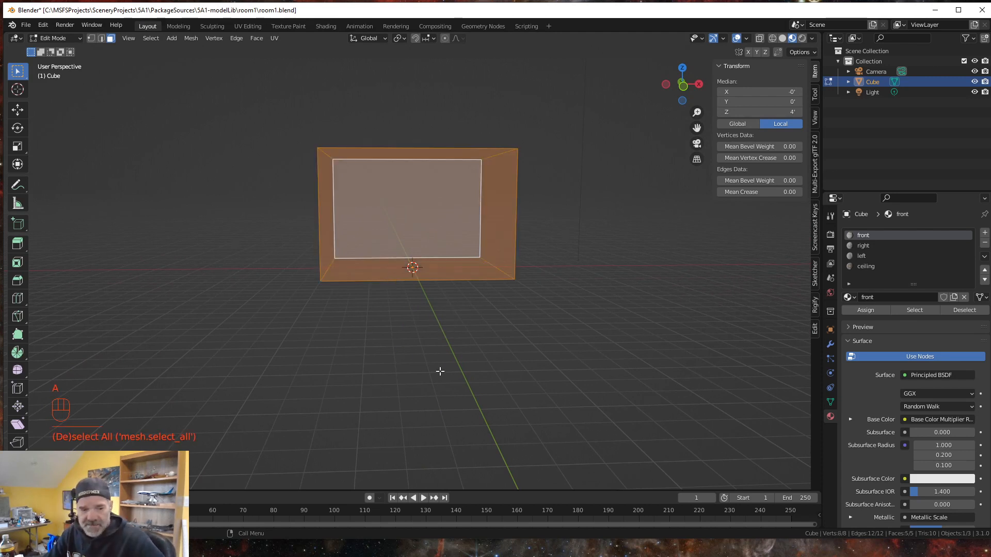
Step: Recalculate the normals of all the room cube's faces with the Inside option enabled
{"action": "key", "text": "shift+n"}
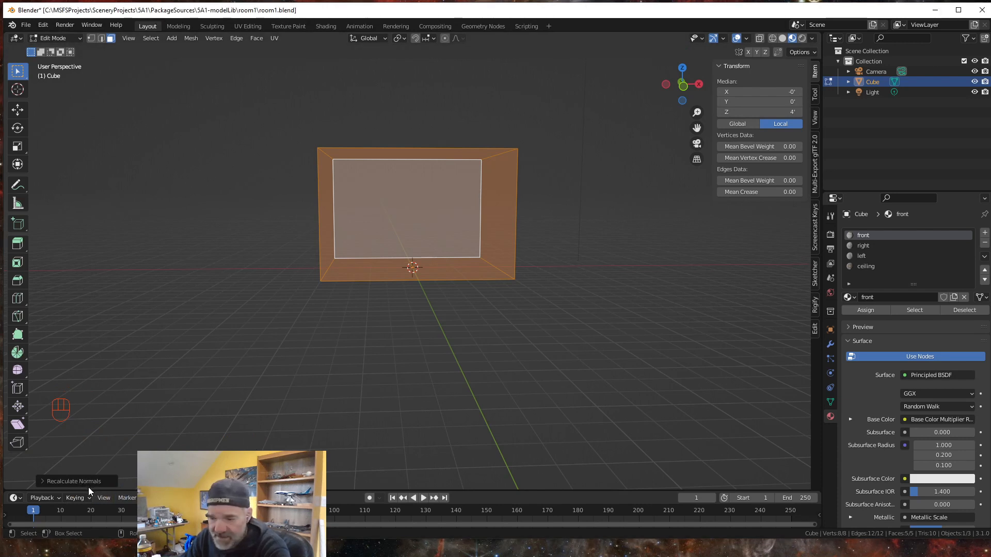
{"action": "left_click", "coordinate": [42, 480]}
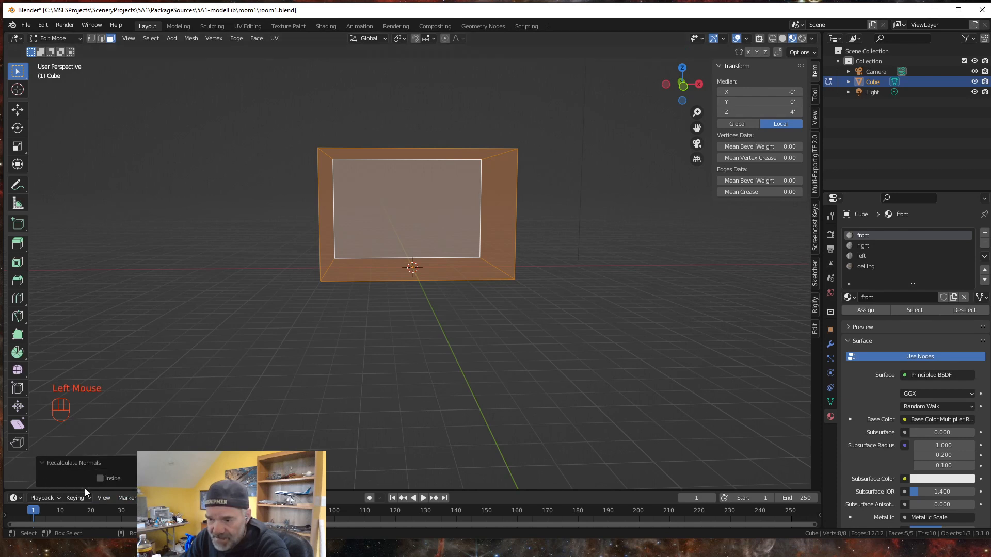
{"action": "left_click", "coordinate": [100, 478]}
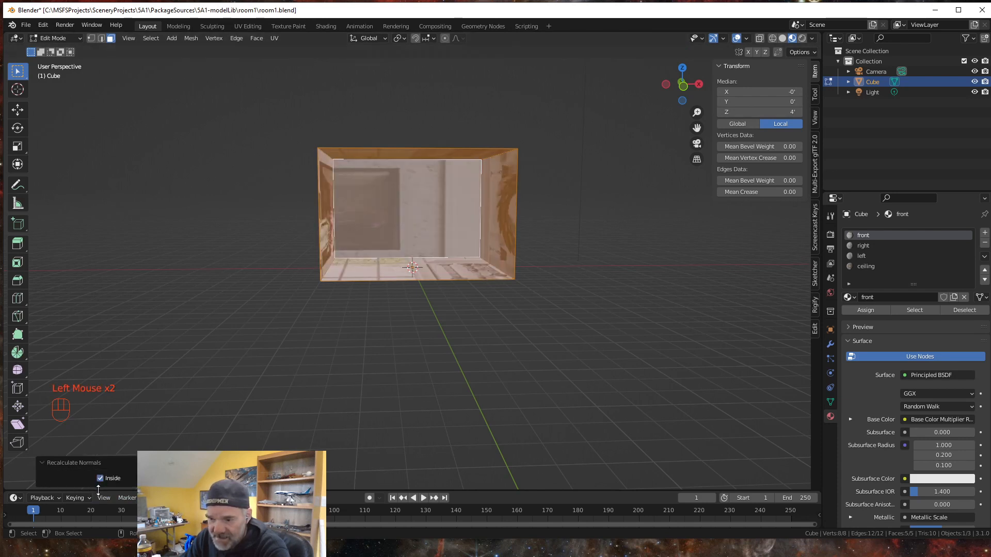
{"action": "left_click", "coordinate": [43, 462]}
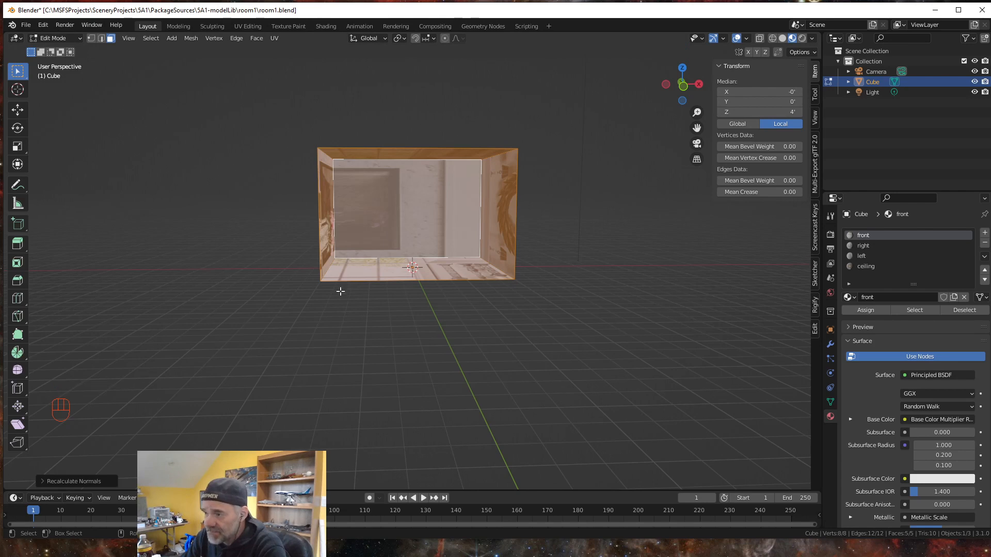
Step: Select only the back wall face of the room cube and UV unwrap it with the standard Unwrap method
{"action": "middle_click_drag", "start_coordinate": [337, 287], "coordinate": [373, 281]}
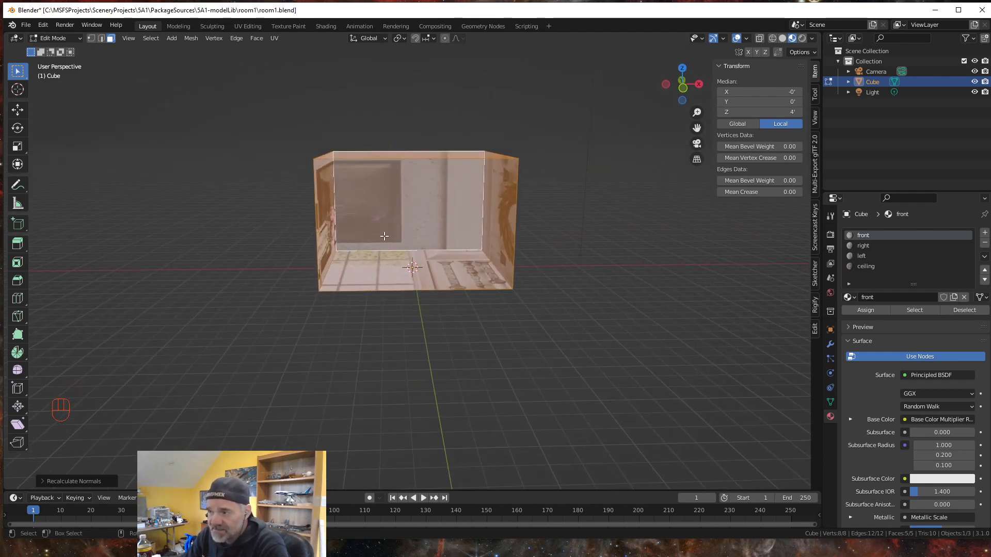
{"action": "mouse_move", "coordinate": [392, 209]}
{"action": "middle_mouse_down"}
{"action": "mouse_move", "coordinate": [387, 218]}
{"action": "mouse_move", "coordinate": [397, 207]}
{"action": "middle_mouse_up"}
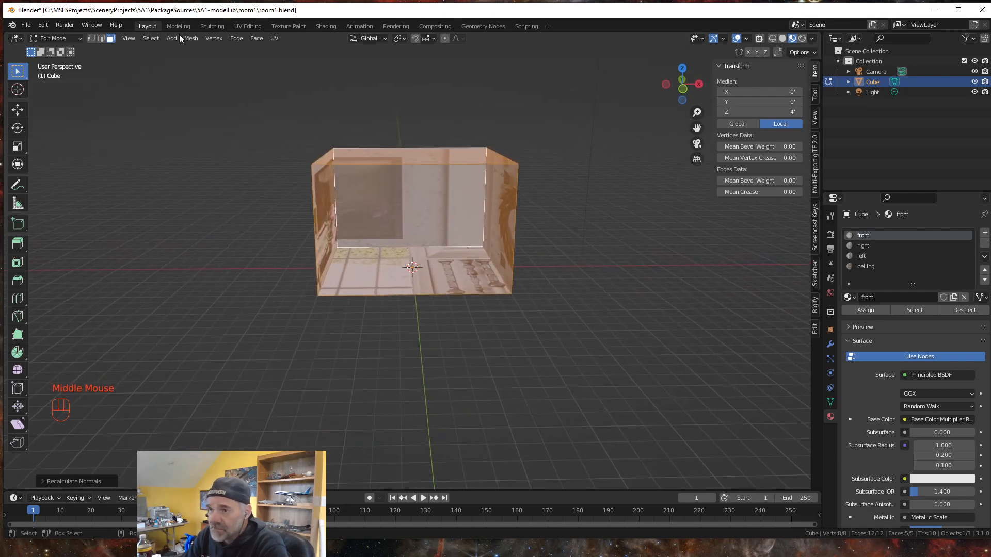
{"action": "left_click", "coordinate": [110, 38]}
{"action": "left_click", "coordinate": [411, 212]}
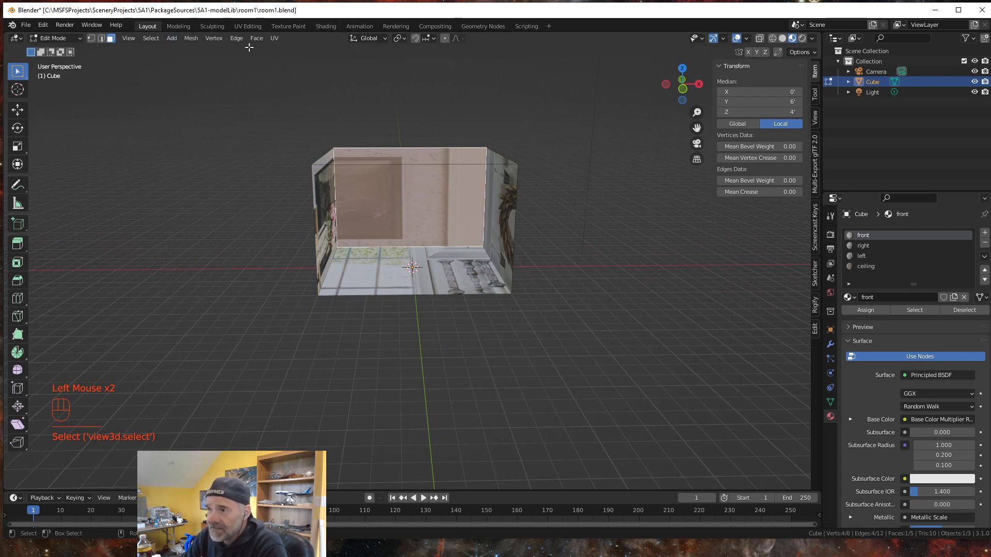
{"action": "right_click", "coordinate": [438, 205]}
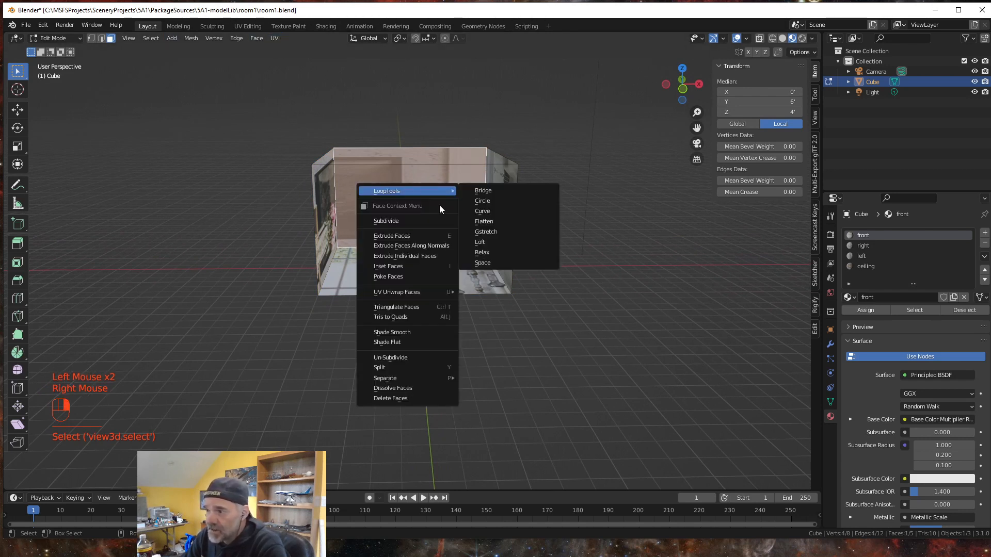
{"action": "mouse_move", "coordinate": [405, 293]}
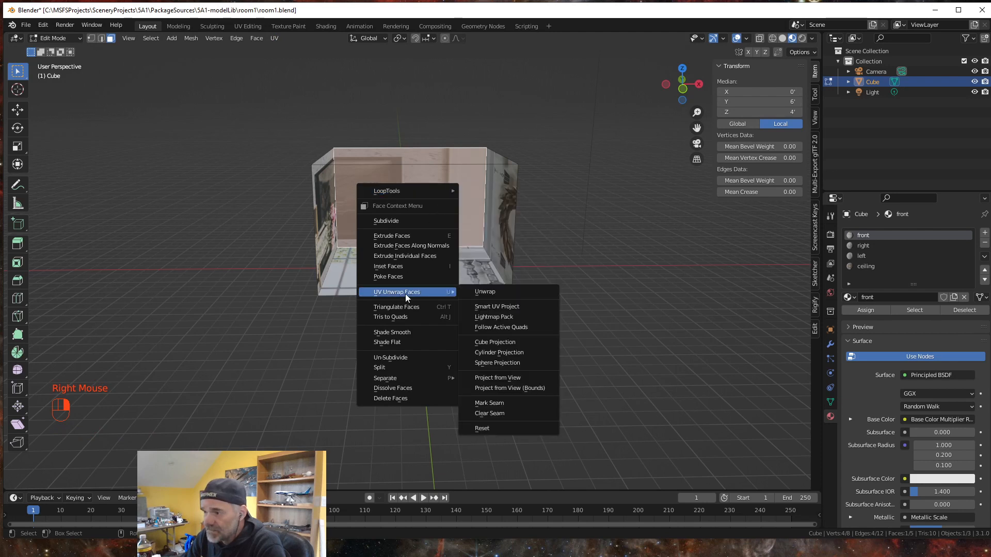
{"action": "left_click", "coordinate": [489, 292]}
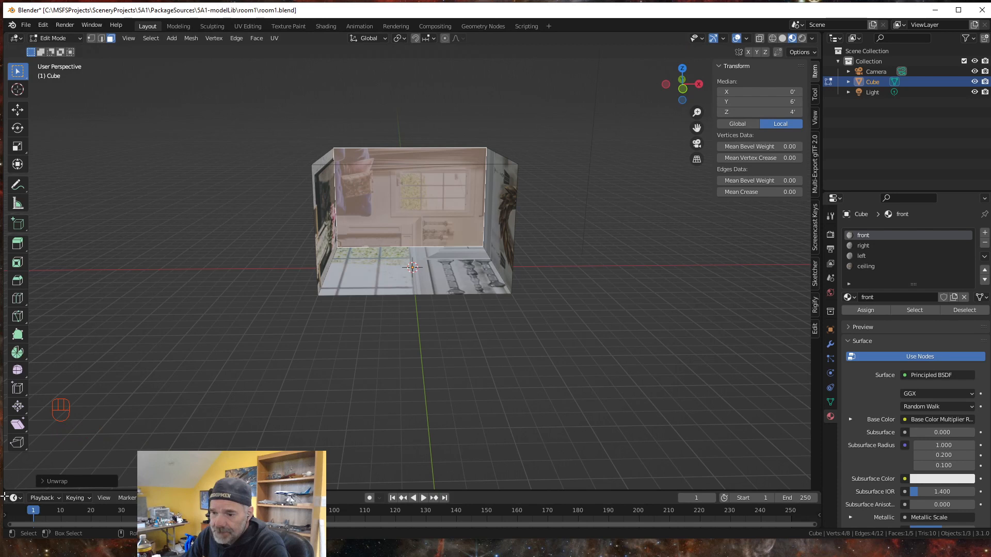
Step: Enlarge the timeline area and change it to a UV Editor that fits the whole roomfront.png image
{"action": "left_click_drag", "start_coordinate": [25, 489], "coordinate": [21, 296]}
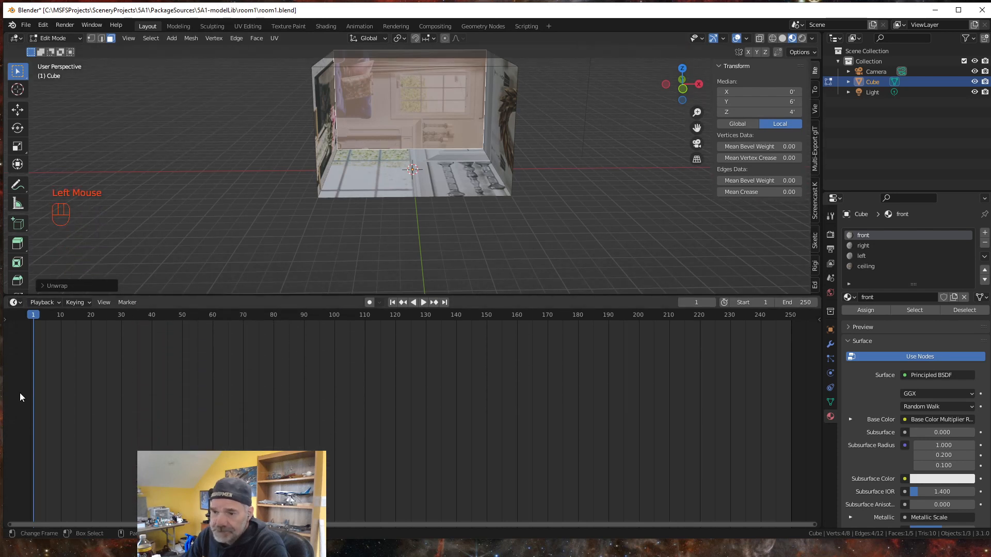
{"action": "left_click", "coordinate": [16, 303]}
{"action": "left_click", "coordinate": [40, 354]}
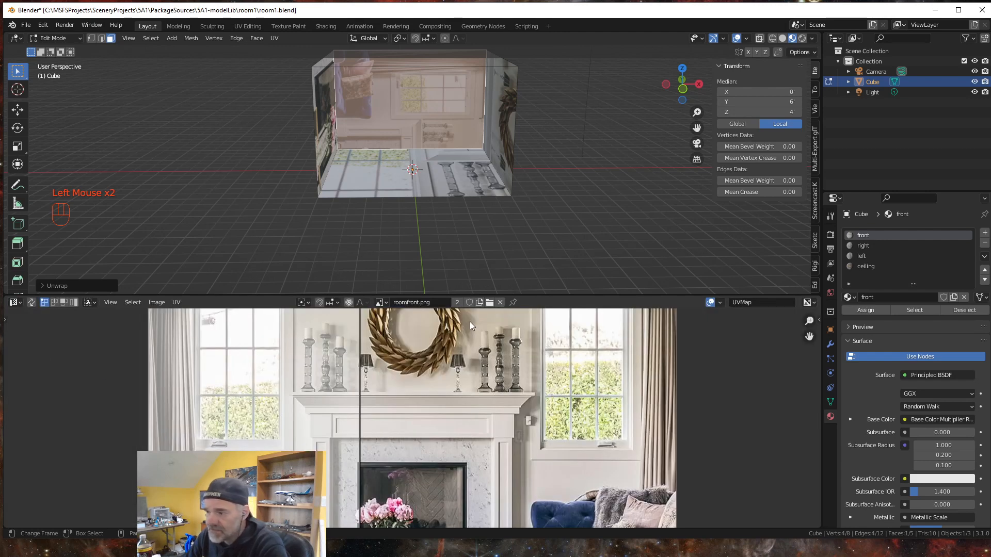
{"action": "scroll", "coordinate": [470, 326], "scroll_direction": "down", "scroll_amount": 2}
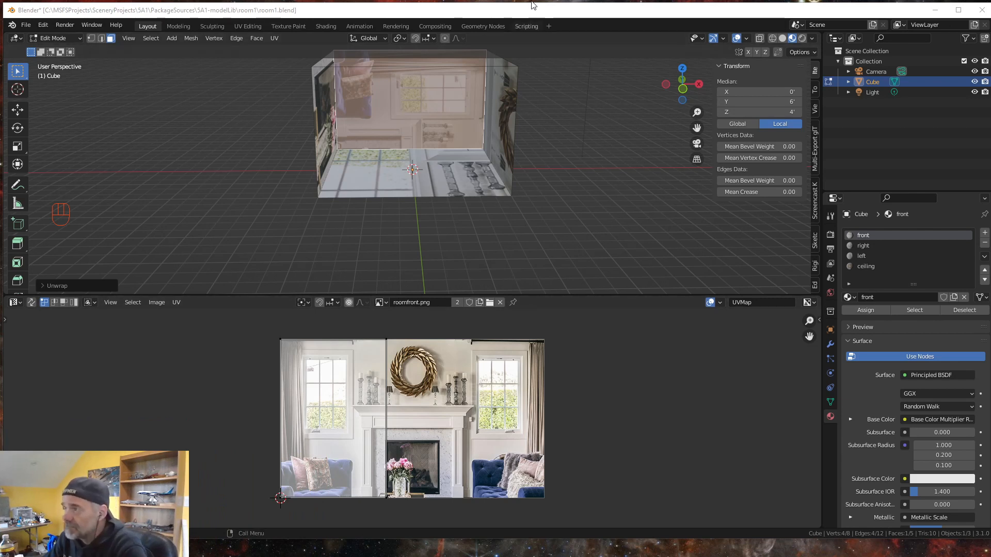
Step: Switch UV selection to face mode and select the back wall's UV face over roomfront.png
{"action": "left_click", "coordinate": [335, 406]}
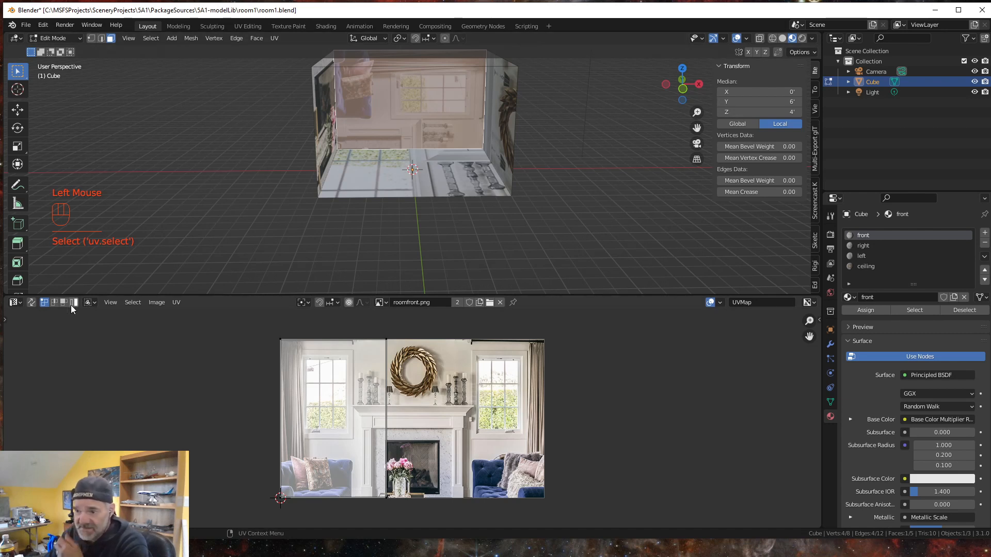
{"action": "left_click", "coordinate": [63, 302]}
{"action": "left_click", "coordinate": [341, 422]}
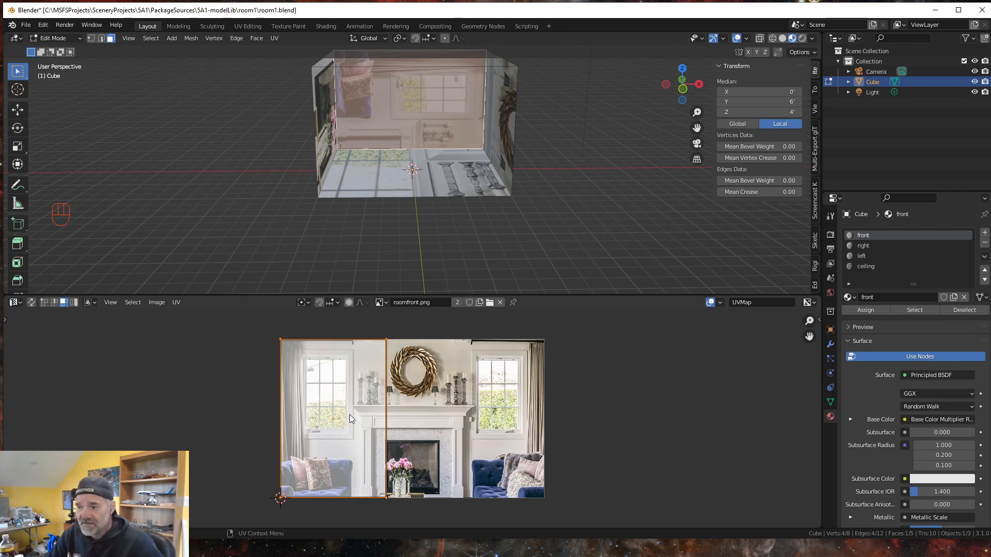
{"action": "key", "text": "r"}
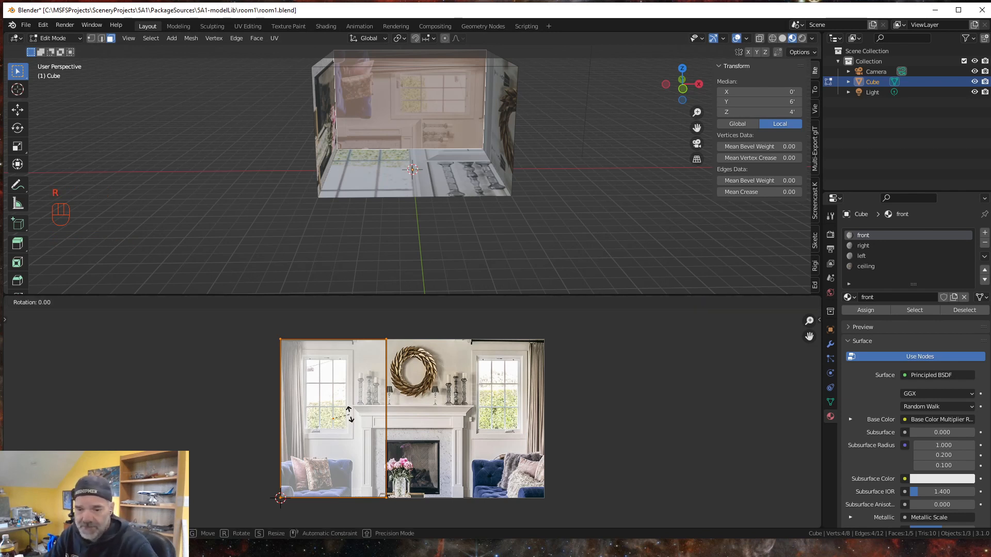
{"action": "key", "text": "KP_9"}
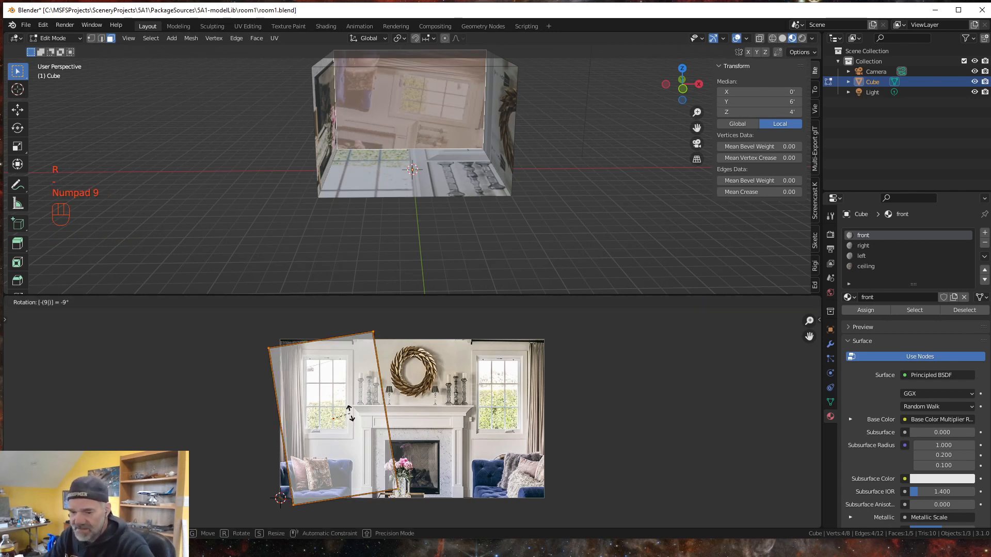
{"action": "key", "text": "KP_0"}
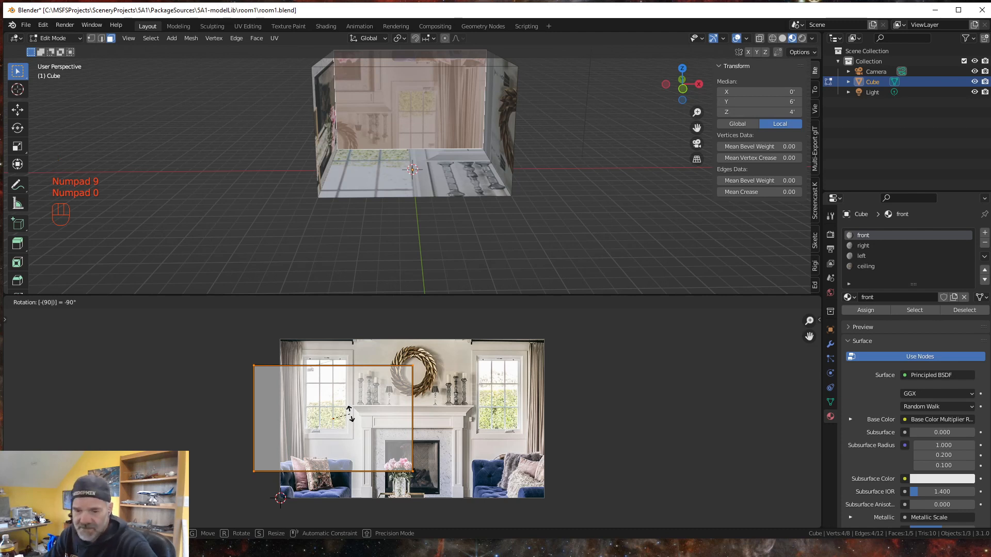
{"action": "key", "text": "Escape"}
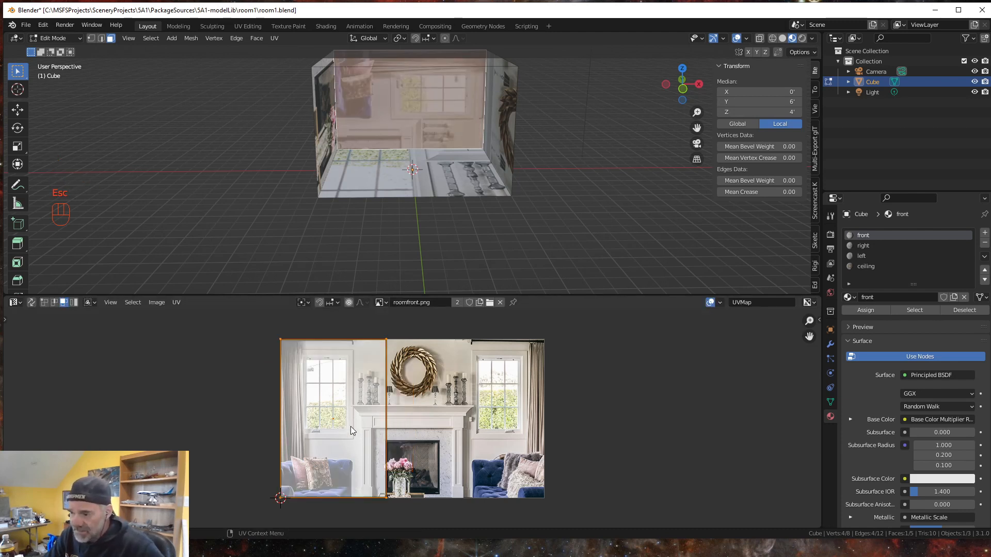
Step: Rotate the back wall's UV face by 90° and move it so its upper-left corner meets the image's upper-left corner
{"action": "key", "text": "r"}
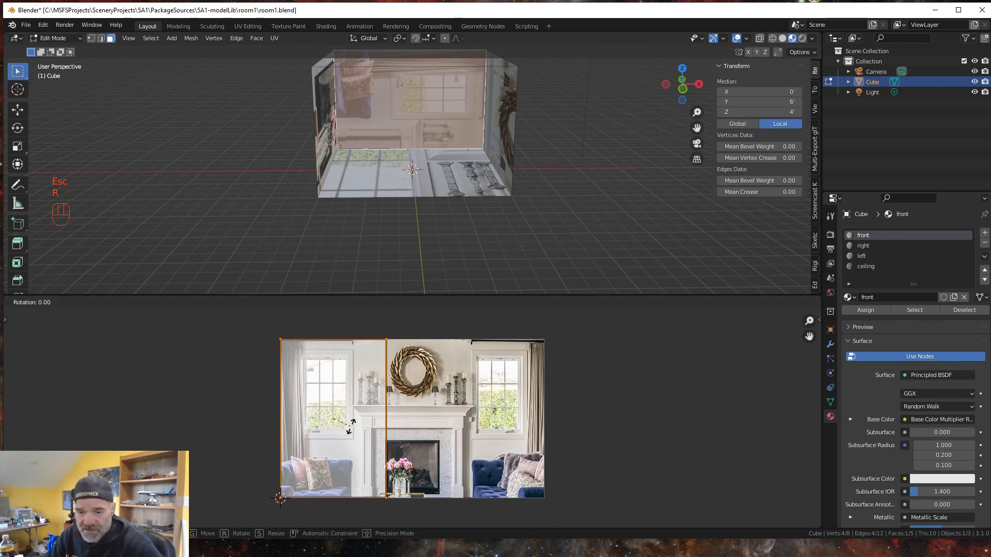
{"action": "key", "text": "KP_9"}
{"action": "key", "text": "KP_0"}
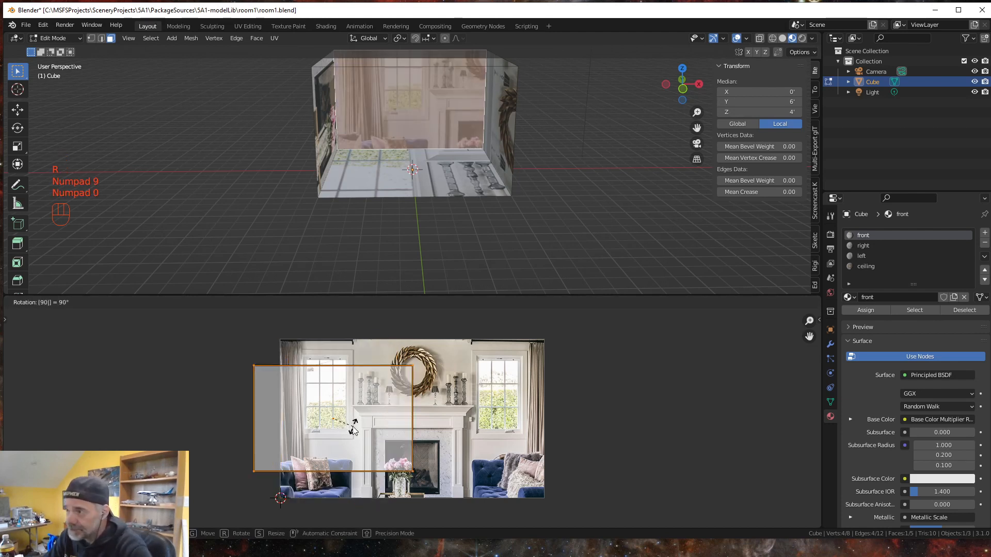
{"action": "key", "text": "KP_Enter"}
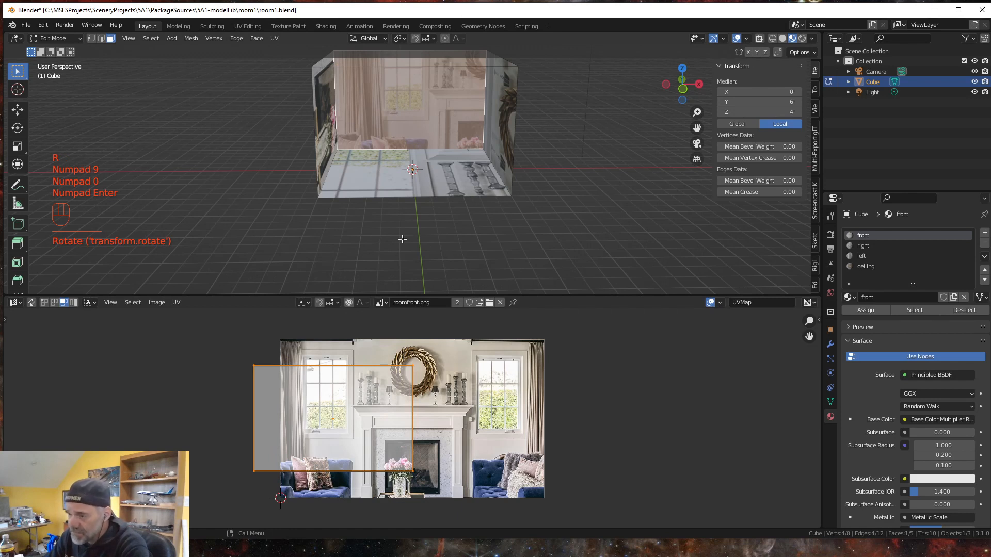
{"action": "left_click", "coordinate": [334, 421]}
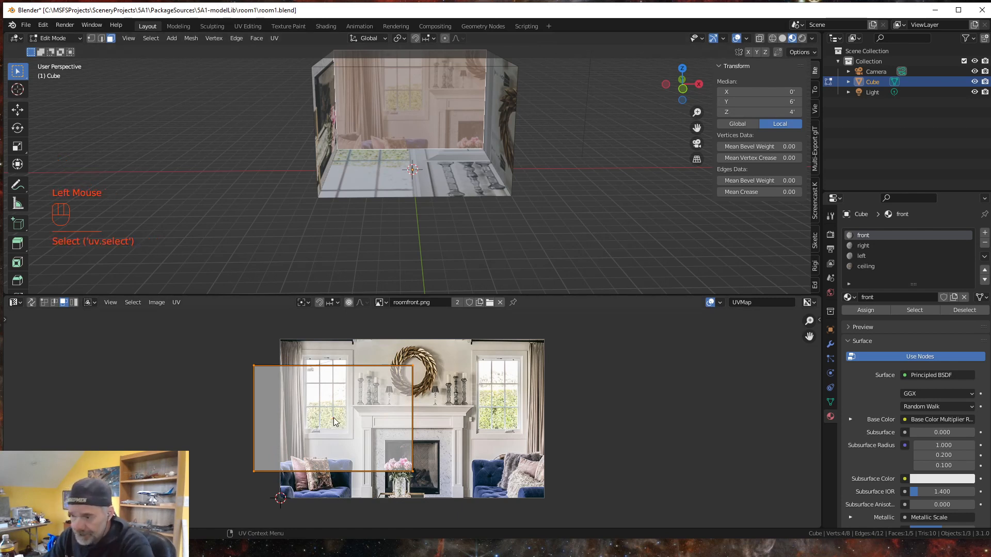
{"action": "key", "text": "g"}
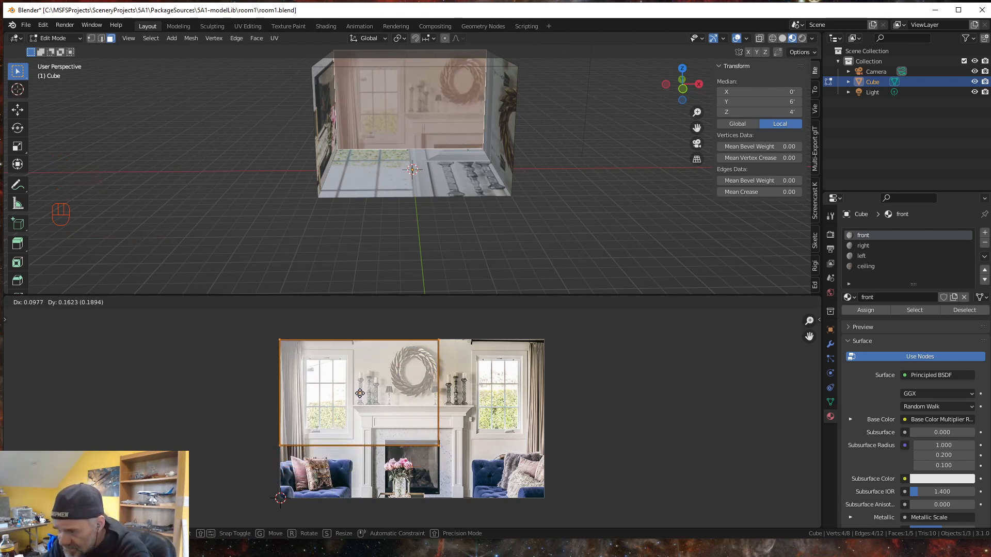
{"action": "left_click", "coordinate": [359, 393]}
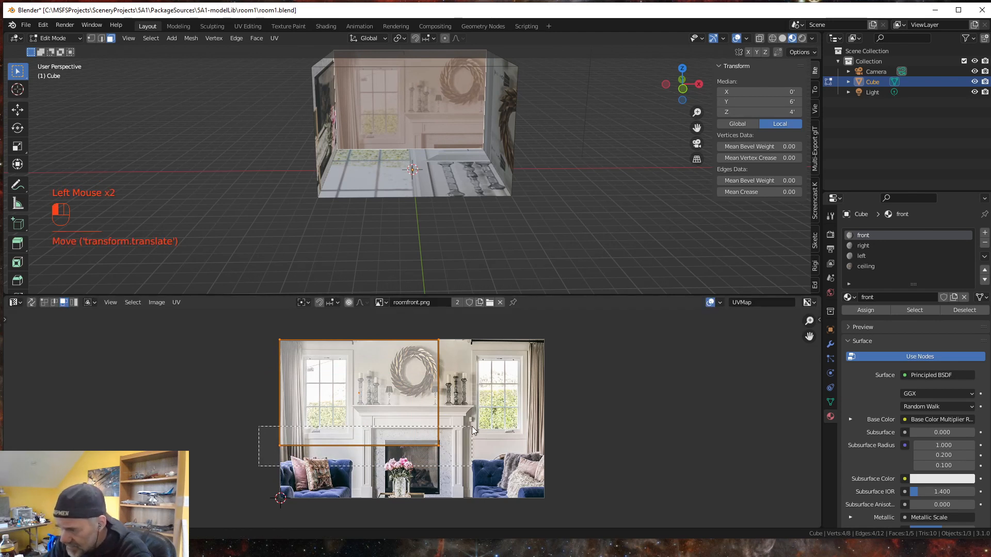
Step: In UV vertex mode, move the face's two lower vertices straight down along Y to the bottom edge of roomfront.png
{"action": "left_click", "coordinate": [446, 450]}
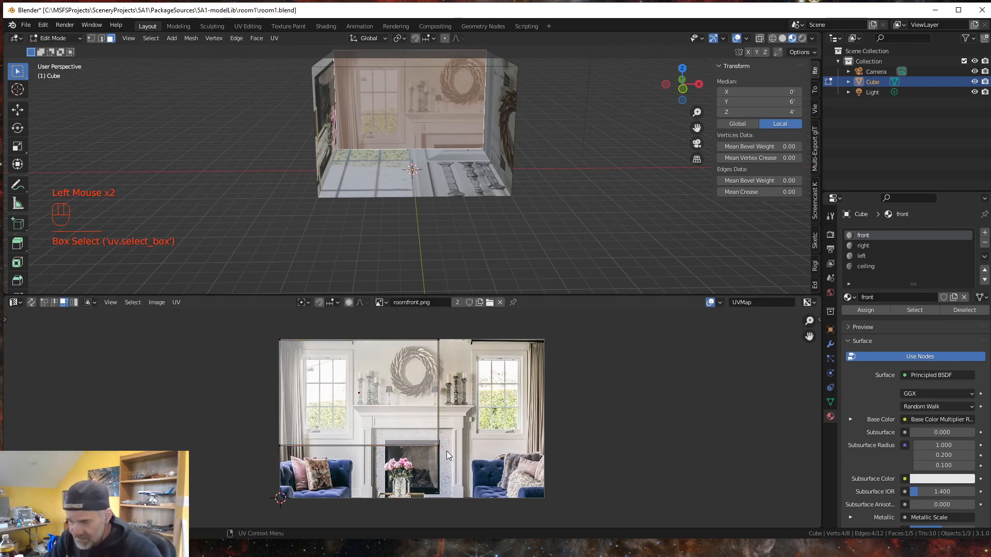
{"action": "left_click", "coordinate": [44, 302]}
{"action": "left_click_drag", "start_coordinate": [258, 428], "coordinate": [454, 437]}
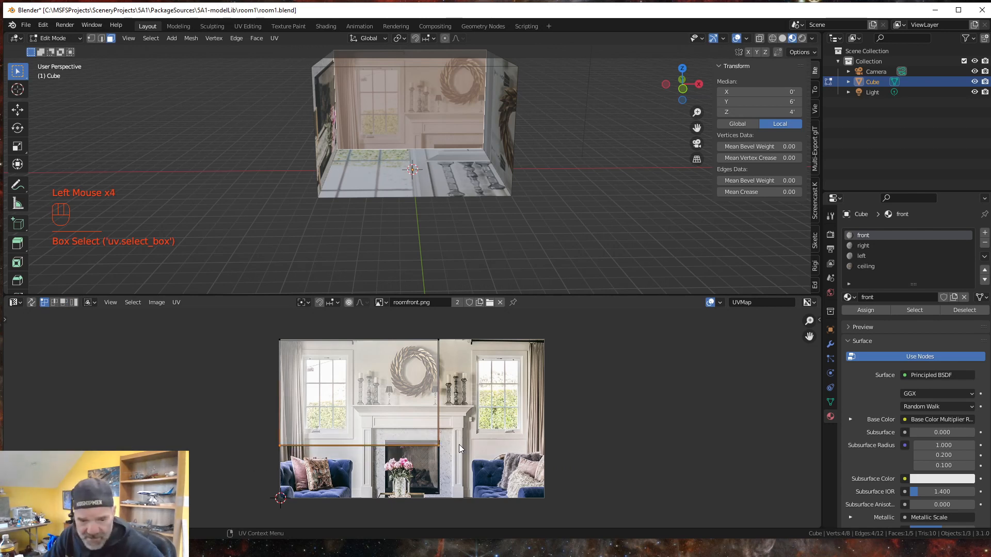
{"action": "key", "text": "g"}
{"action": "key", "text": "y"}
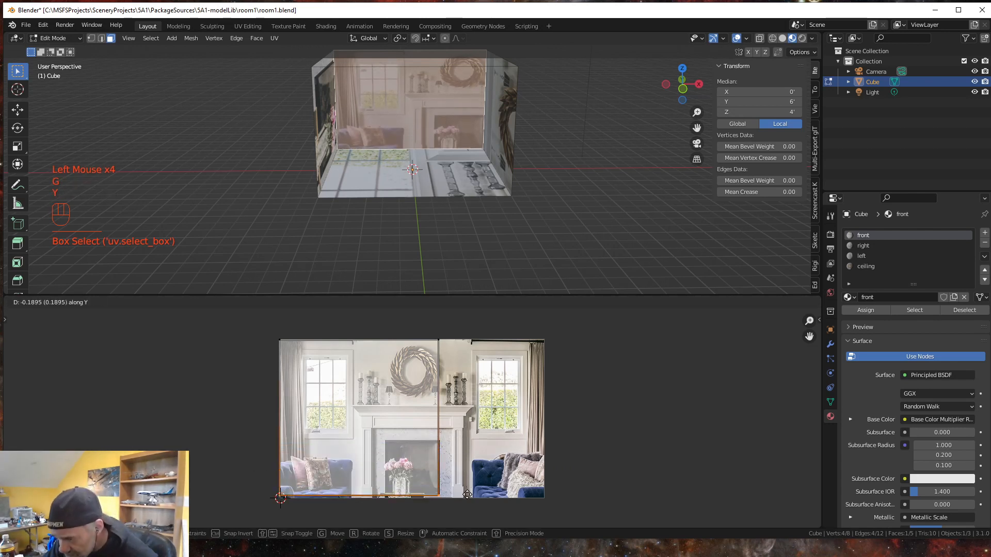
{"action": "left_click", "coordinate": [467, 497]}
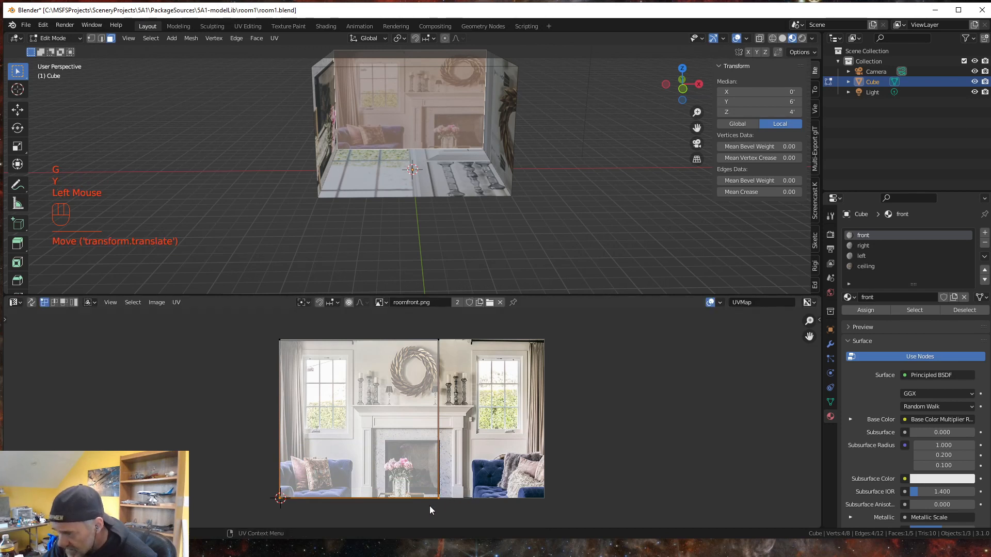
Step: Move the UV face's two right-hand vertices along X to the right edge of roomfront.png
{"action": "left_click_drag", "start_coordinate": [466, 334], "coordinate": [428, 343]}
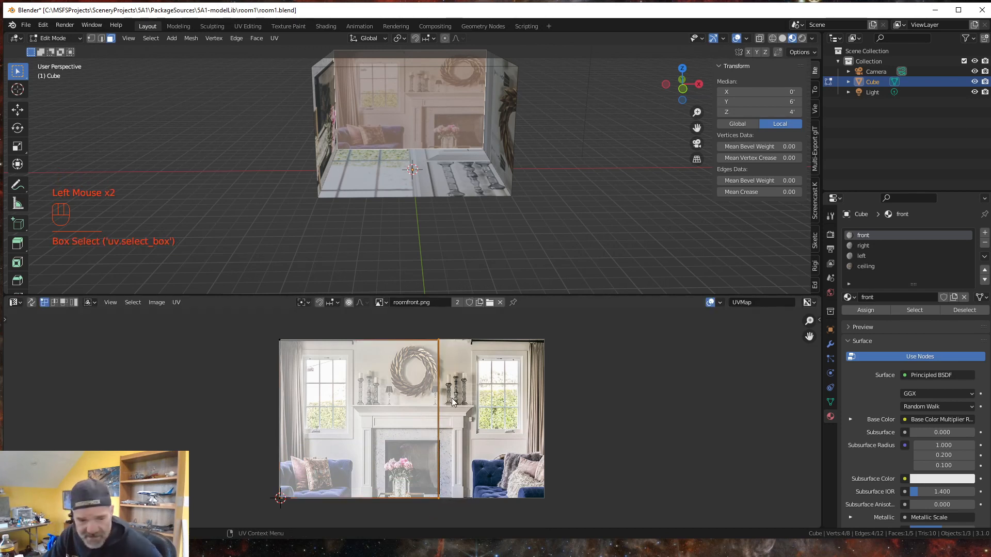
{"action": "key", "text": "g"}
{"action": "key", "text": "x"}
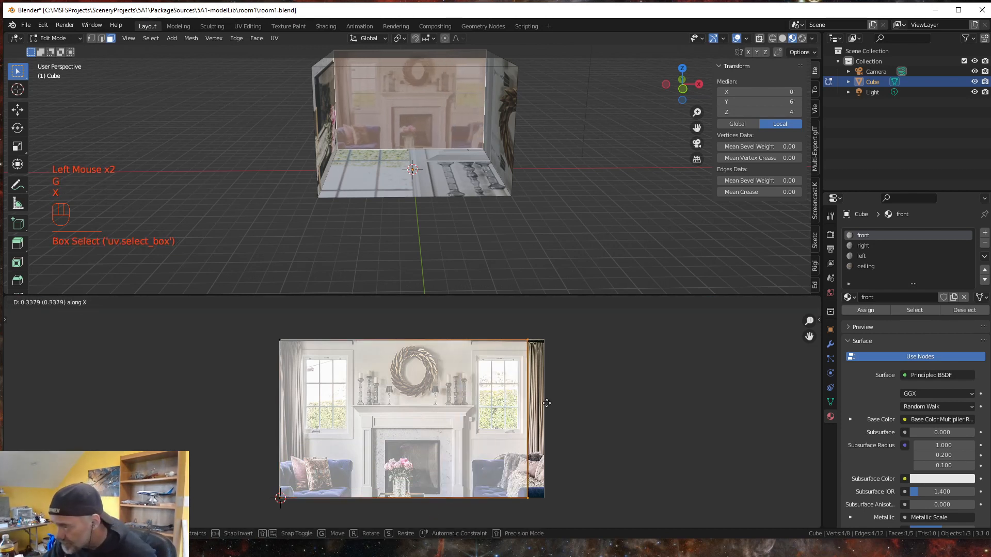
{"action": "left_click", "coordinate": [557, 404]}
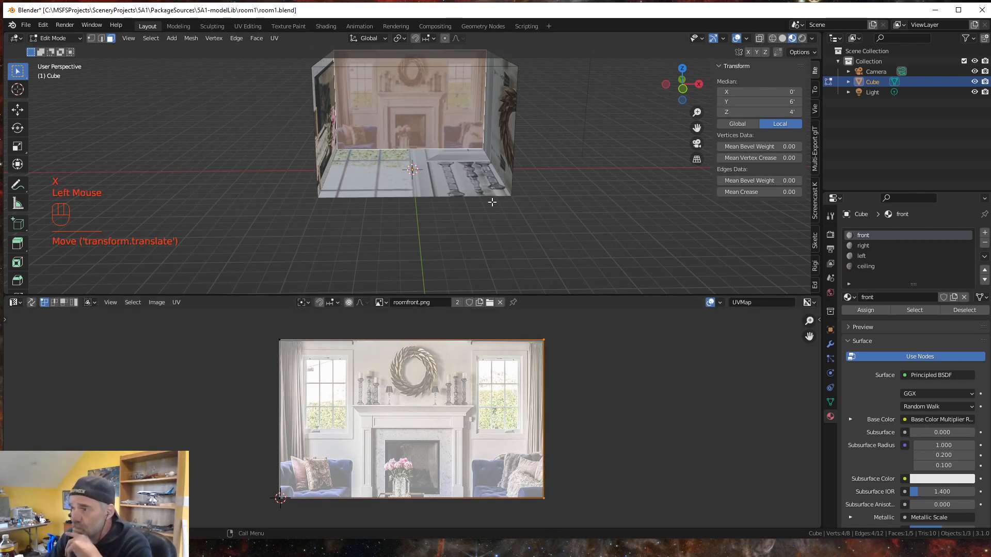
Step: Select the room's right wall face and assign the "right" material to it
{"action": "scroll", "coordinate": [458, 253], "scroll_direction": "down", "scroll_amount": 1}
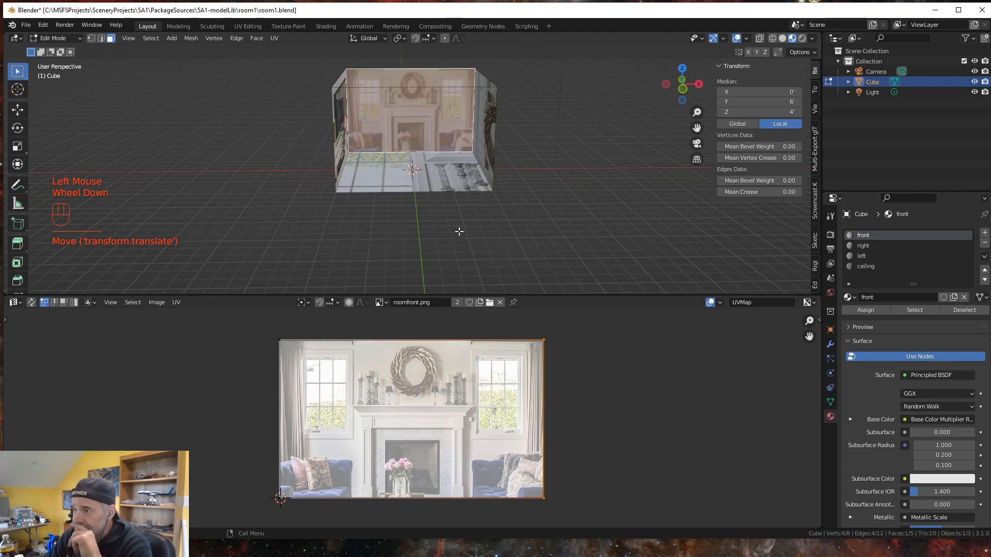
{"action": "middle_click_drag", "start_coordinate": [458, 235], "coordinate": [488, 204]}
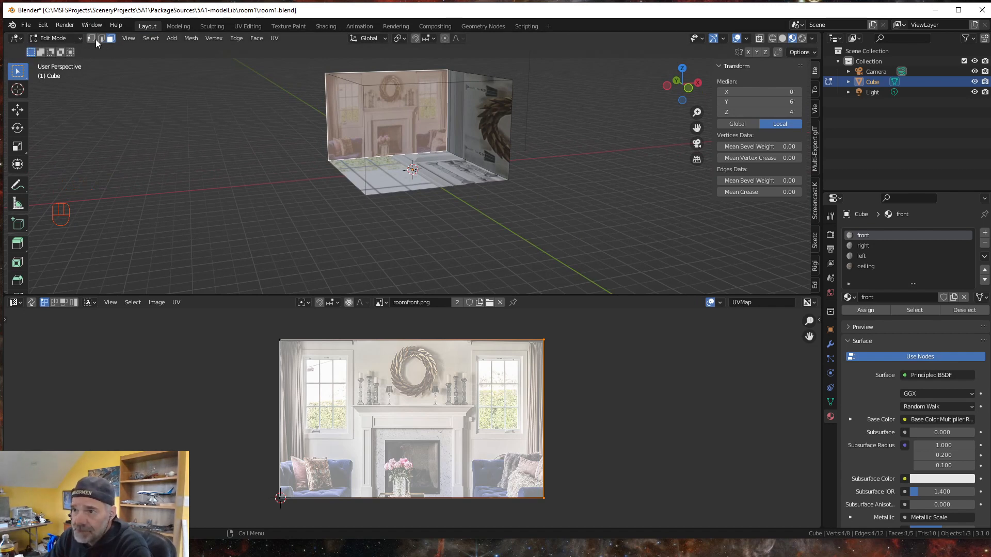
{"action": "left_click", "coordinate": [477, 132]}
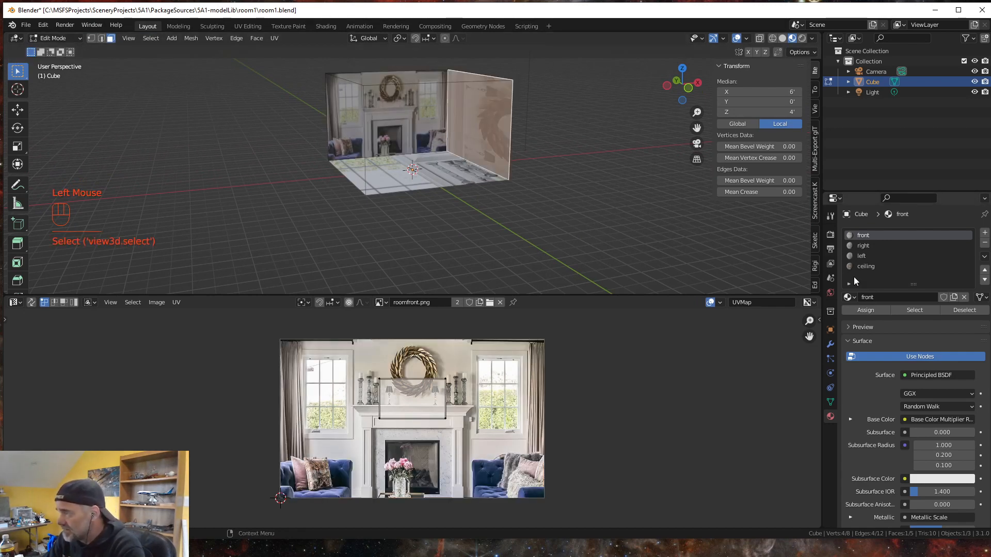
{"action": "left_click", "coordinate": [863, 246]}
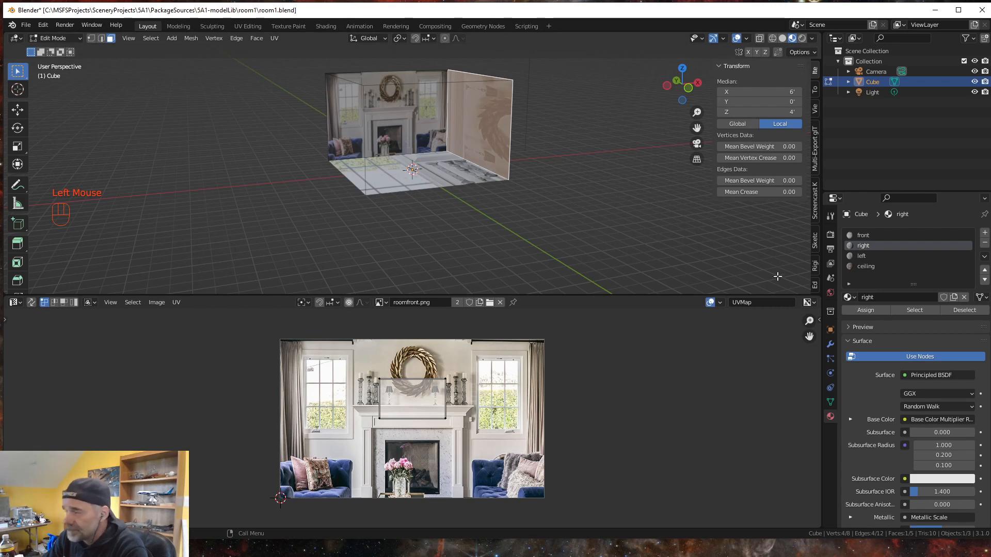
{"action": "left_click", "coordinate": [866, 310]}
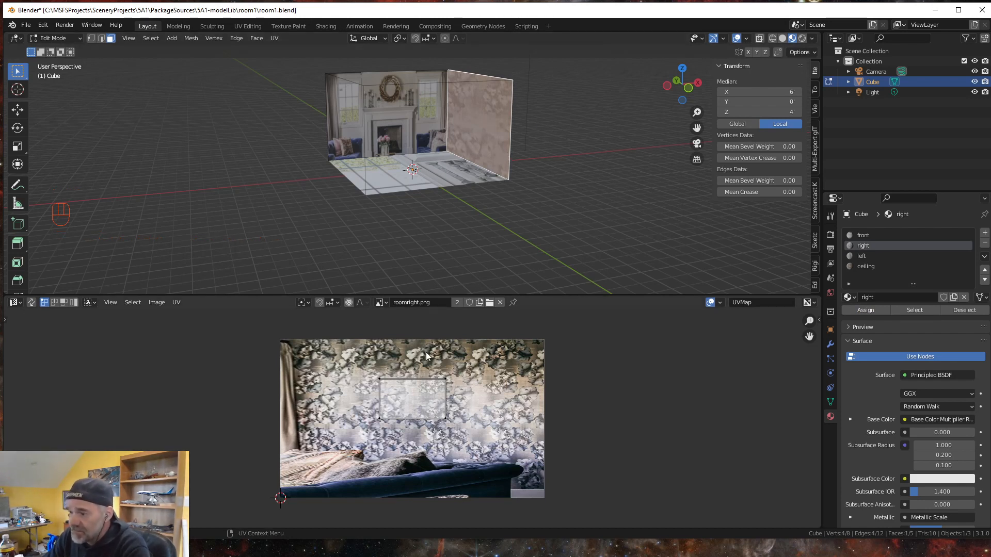
Step: Unwrap the right wall face and select its UV face over roomright.png in UV face mode
{"action": "right_click", "coordinate": [474, 131]}
{"action": "mouse_move", "coordinate": [475, 131]}
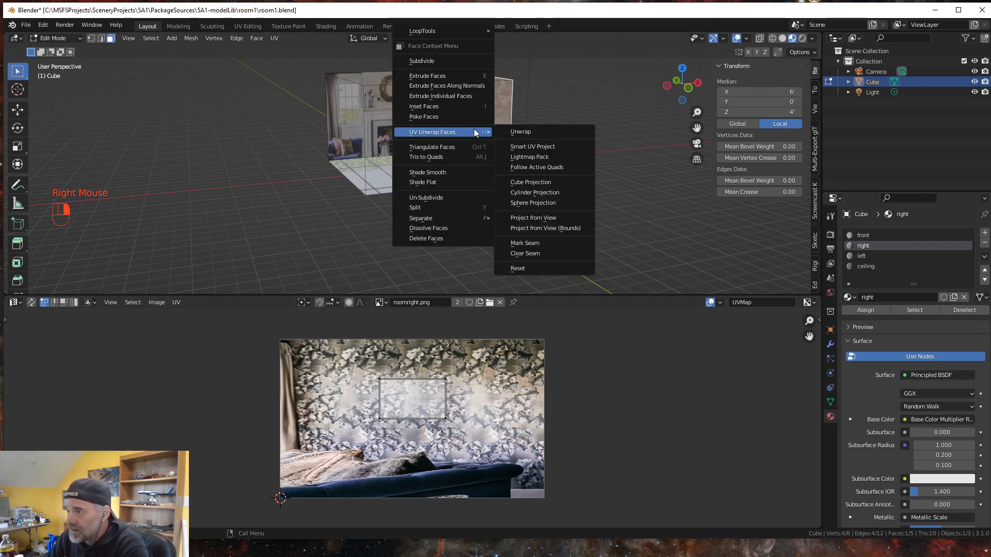
{"action": "left_click", "coordinate": [521, 132]}
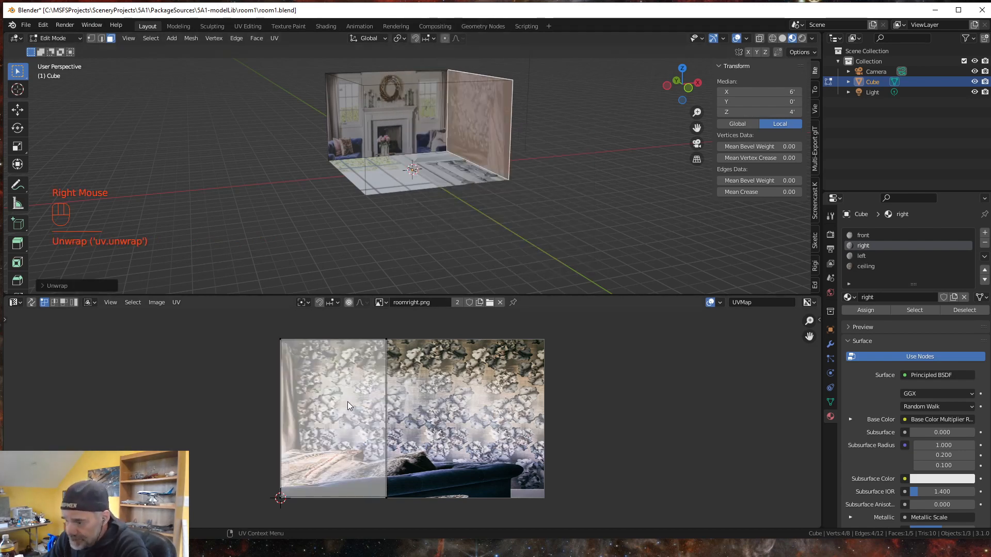
{"action": "left_click", "coordinate": [339, 431]}
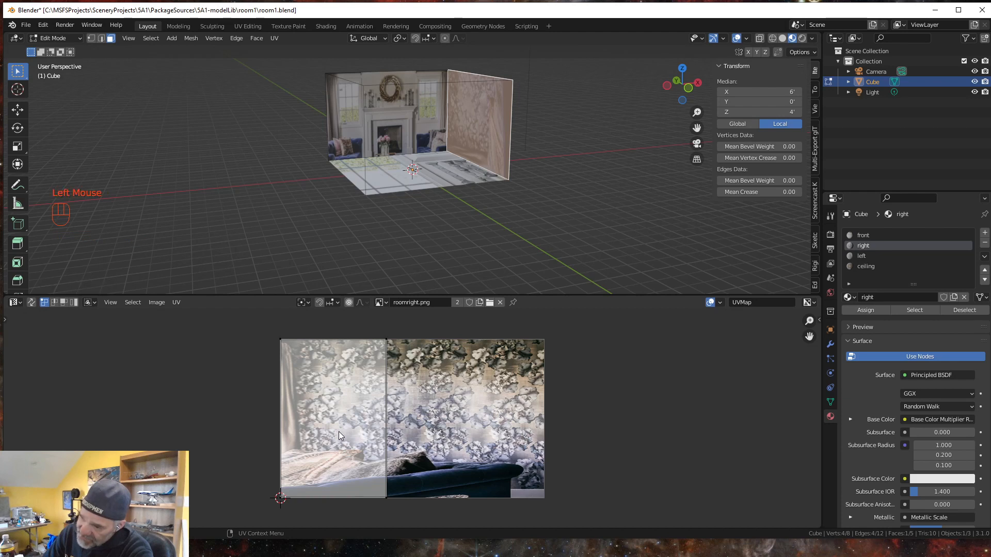
{"action": "left_click", "coordinate": [63, 303]}
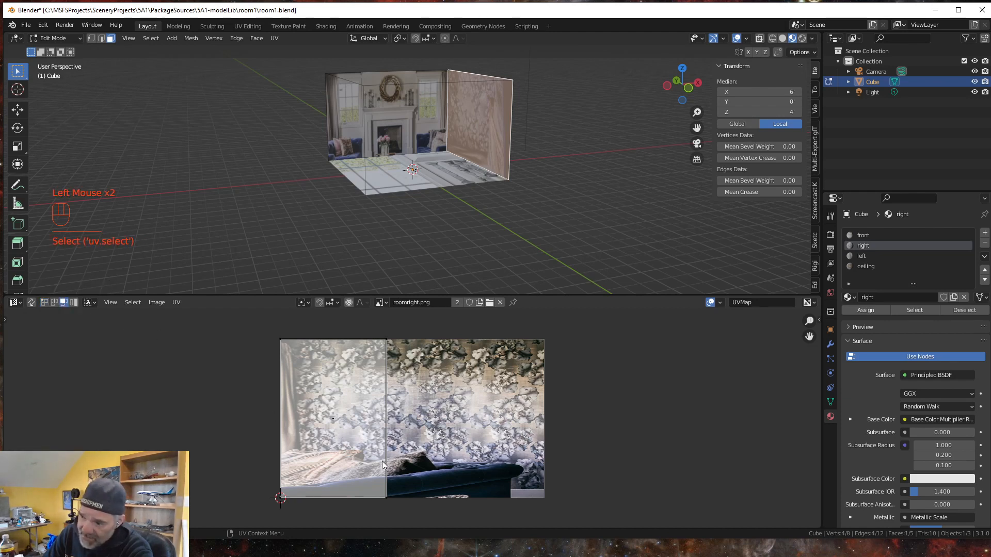
{"action": "left_click", "coordinate": [333, 420]}
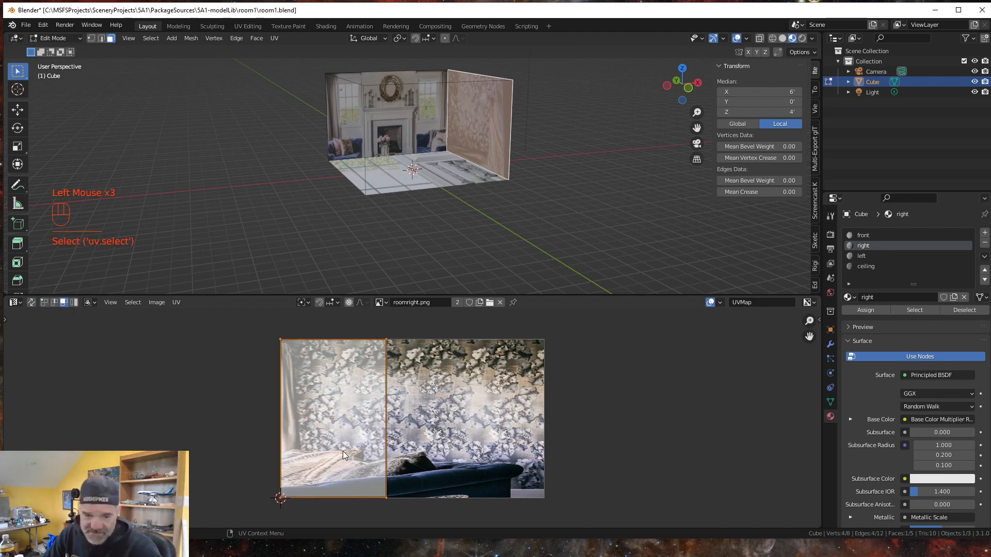
Step: Rotate the right wall's UV face by -90° and move its upper-left corner to the image's upper-left corner
{"action": "key", "text": "r"}
{"action": "key", "text": "KP_9"}
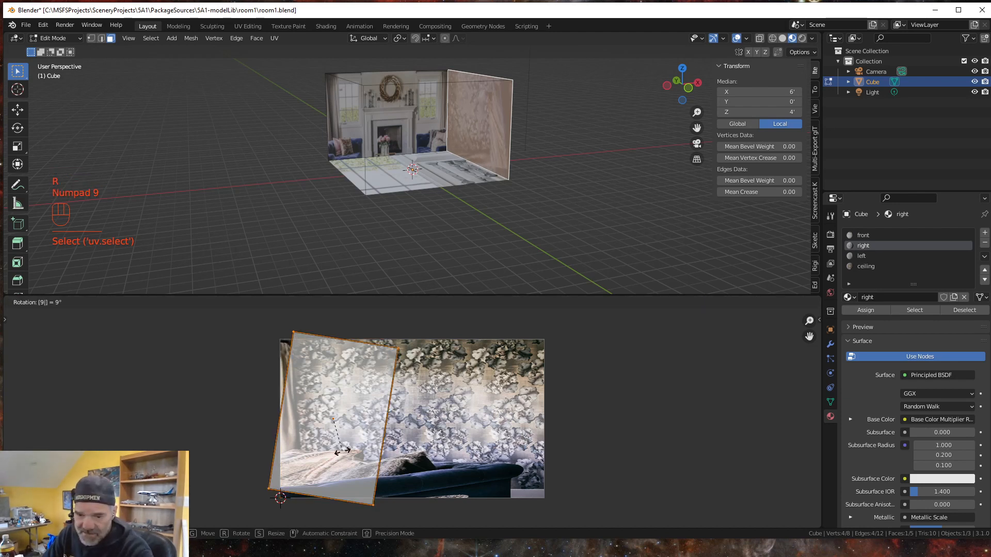
{"action": "key", "text": "BackSpace"}
{"action": "key", "text": "minus"}
{"action": "key", "text": "KP_9"}
{"action": "key", "text": "KP_0"}
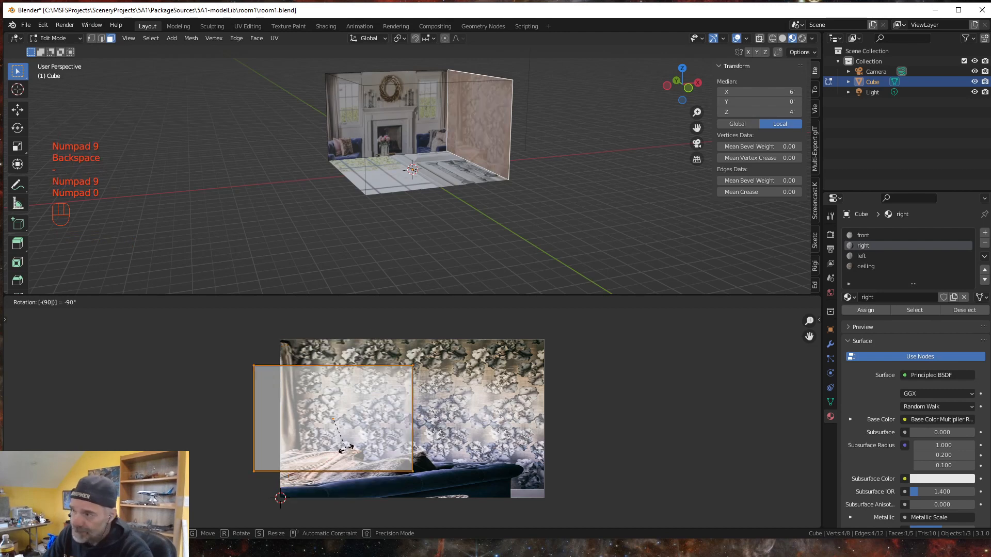
{"action": "key", "text": "KP_Enter"}
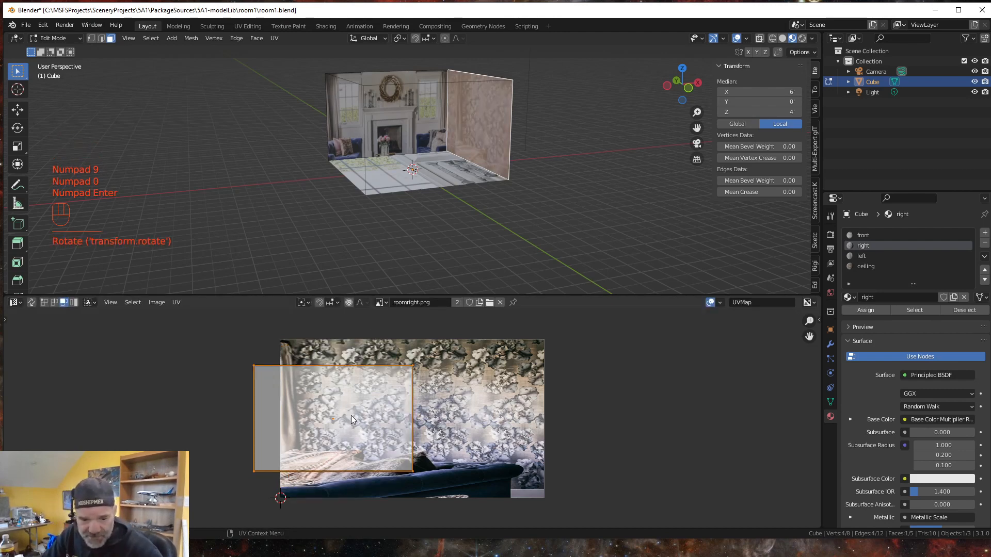
{"action": "key", "text": "g"}
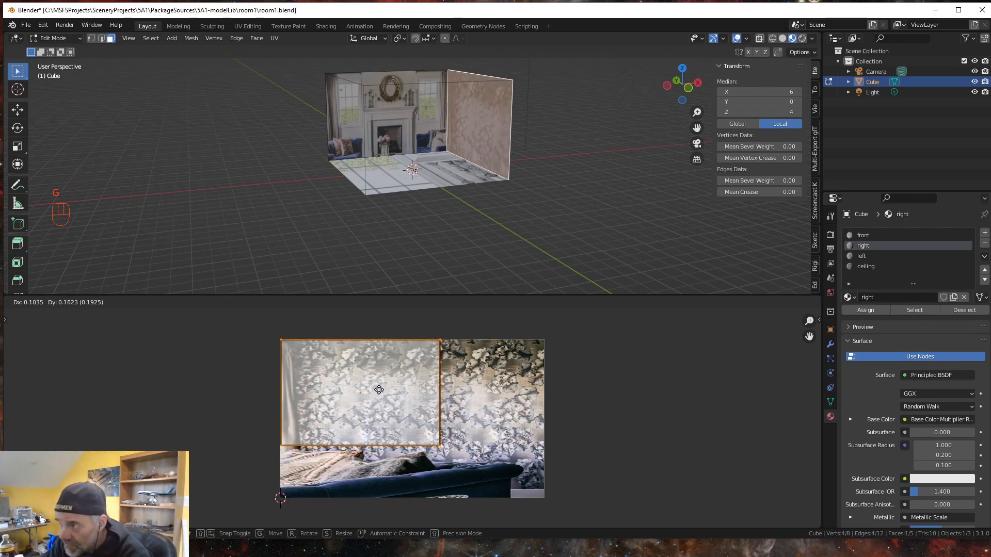
{"action": "left_click", "coordinate": [378, 390]}
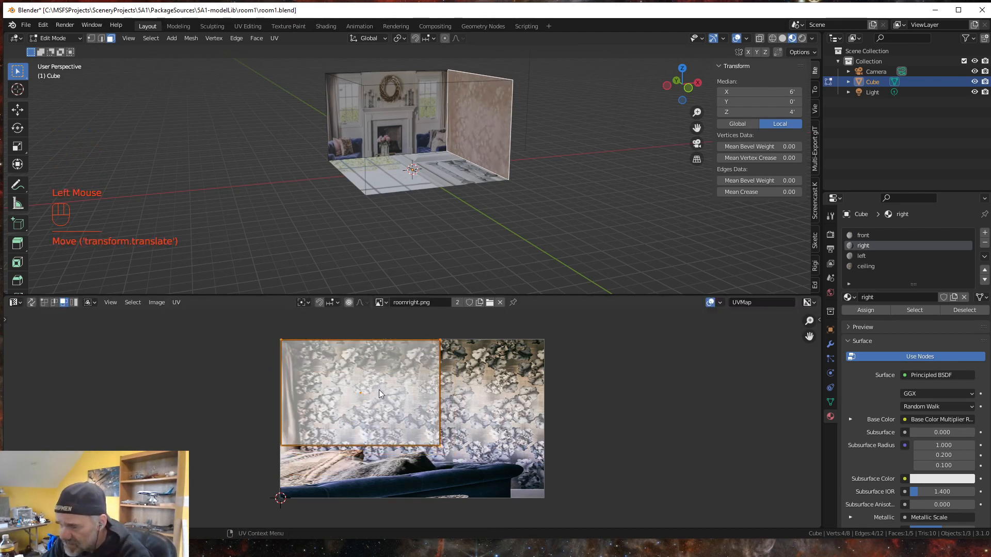
Step: In UV vertex mode, move the right wall face's two lower vertices along Y to the bottom edge of roomright.png
{"action": "left_click_drag", "start_coordinate": [261, 470], "coordinate": [453, 435]}
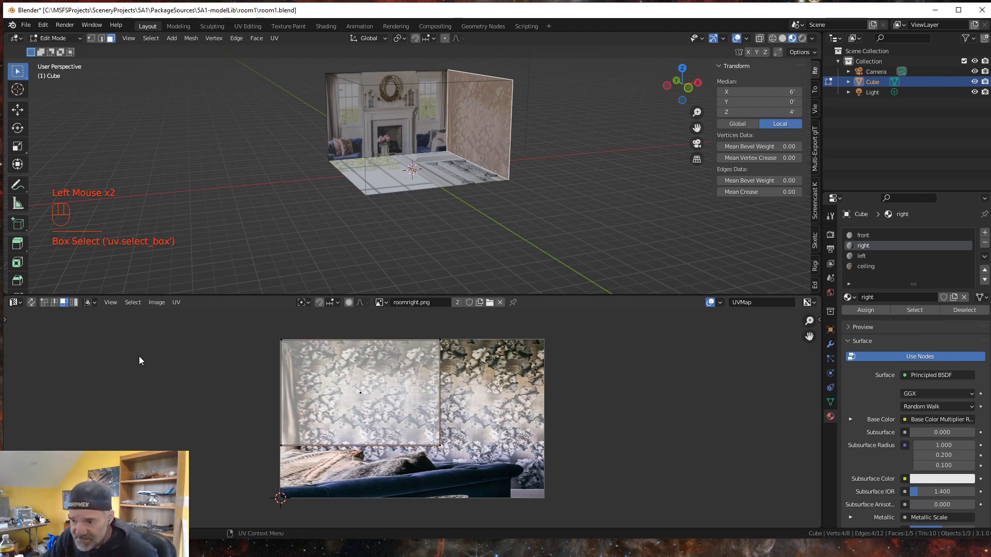
{"action": "left_click", "coordinate": [44, 302]}
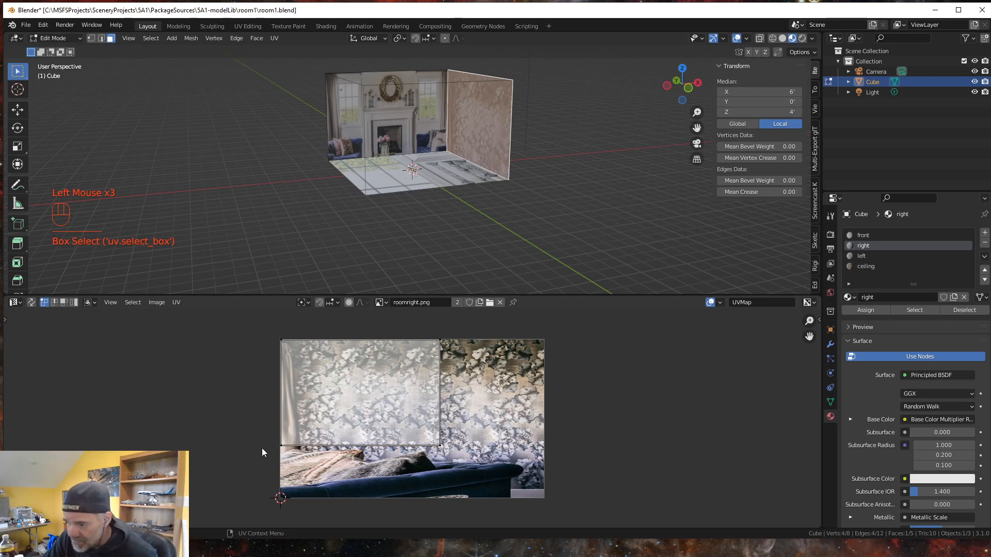
{"action": "left_click_drag", "start_coordinate": [262, 451], "coordinate": [454, 436]}
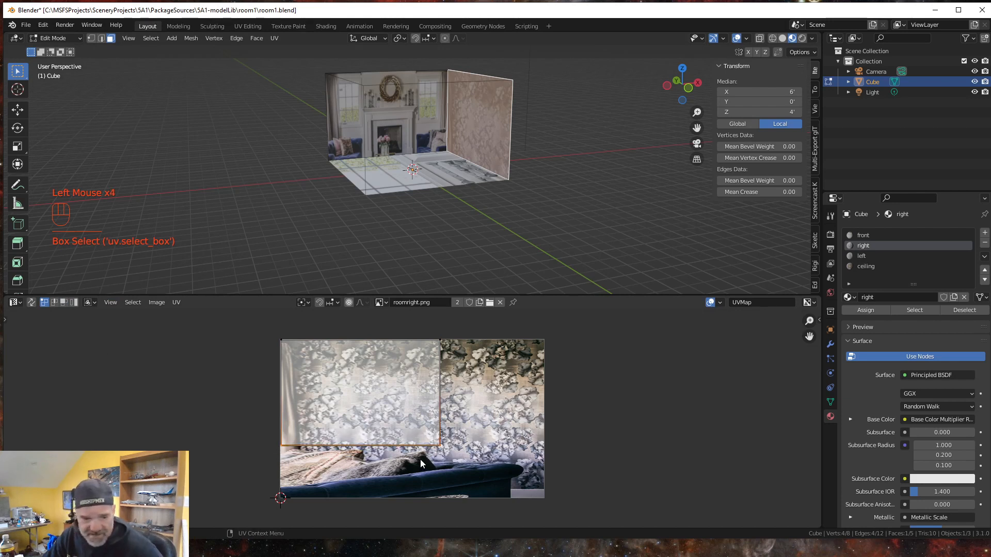
{"action": "key", "text": "g"}
{"action": "key", "text": "y"}
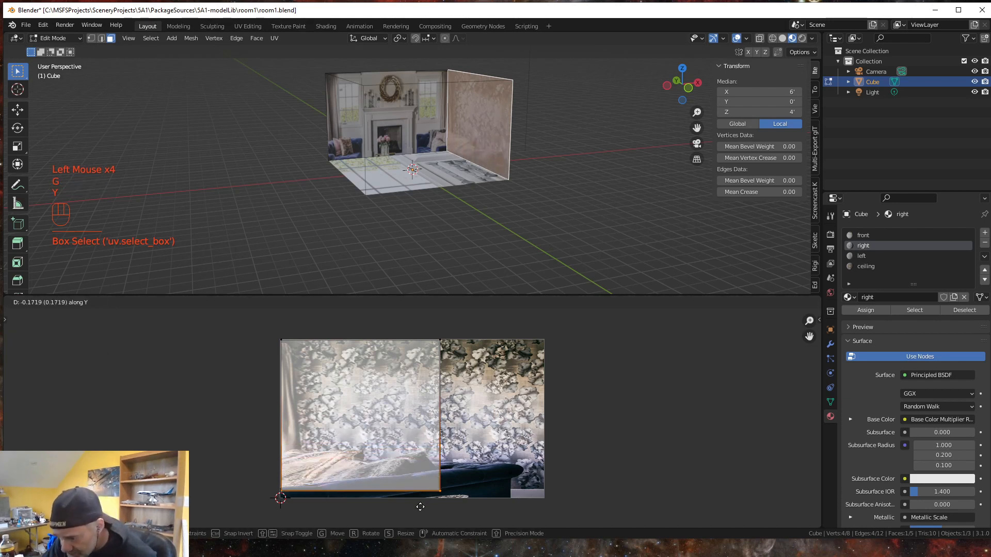
{"action": "left_click", "coordinate": [418, 511]}
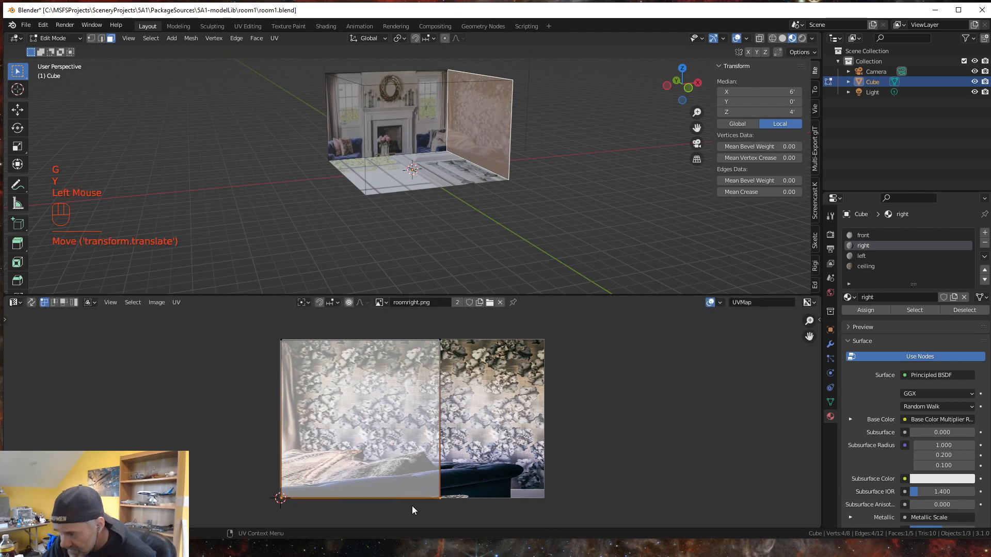
Step: Move the UV face's two right-hand vertices along X to the right edge of roomright.png
{"action": "left_click_drag", "start_coordinate": [416, 510], "coordinate": [474, 335]}
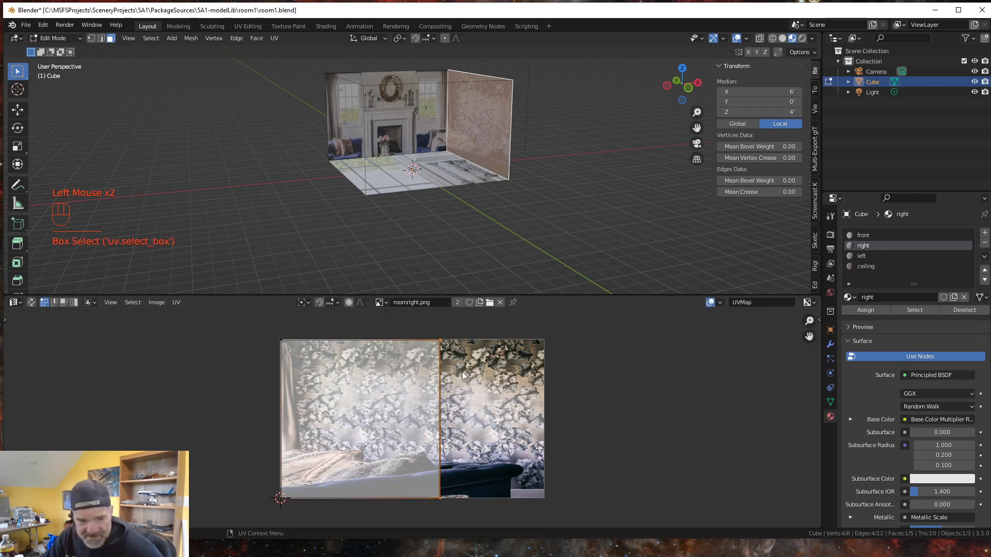
{"action": "key", "text": "g"}
{"action": "key", "text": "x"}
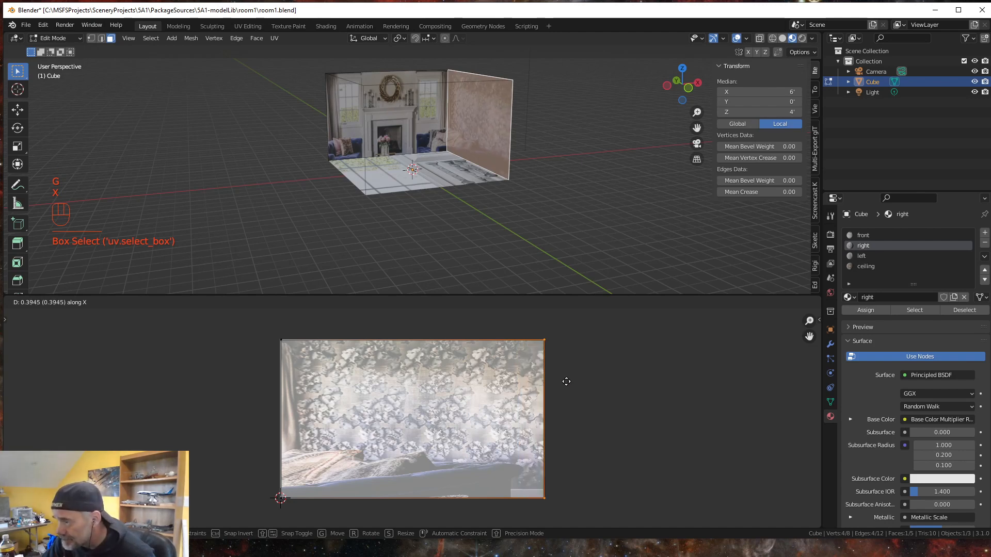
{"action": "left_click", "coordinate": [549, 386]}
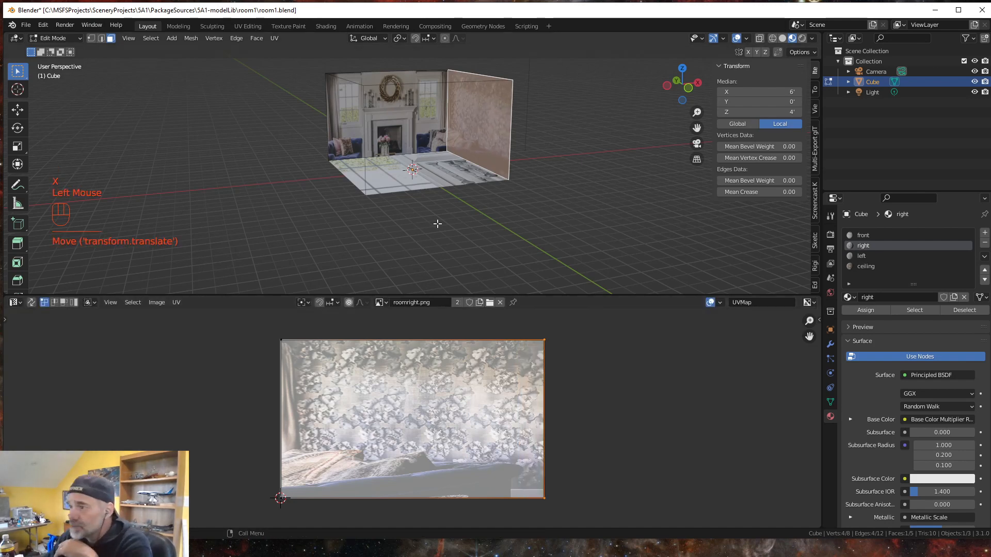
Step: Select the room's left wall face and assign the "left" material to it
{"action": "middle_click_drag", "start_coordinate": [489, 203], "coordinate": [456, 213]}
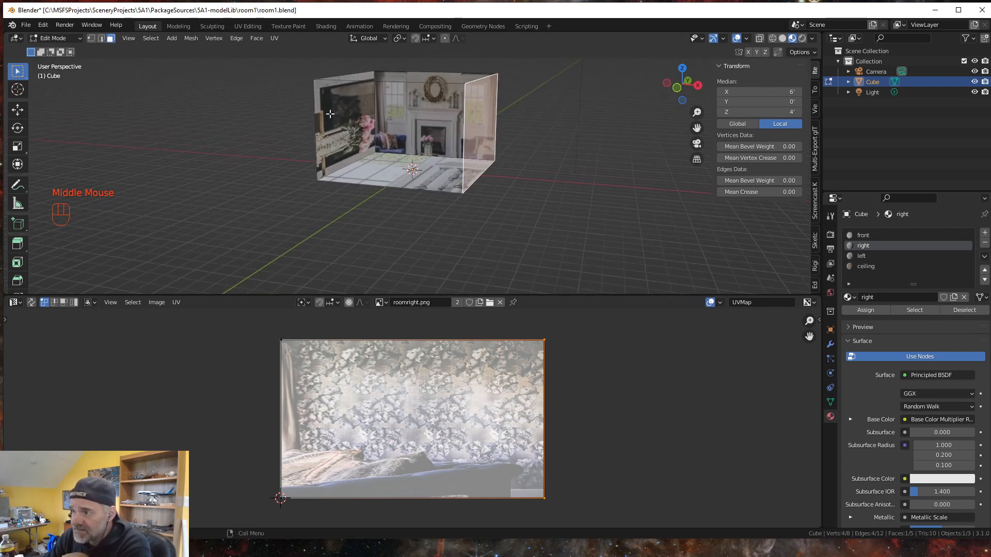
{"action": "left_click", "coordinate": [355, 156]}
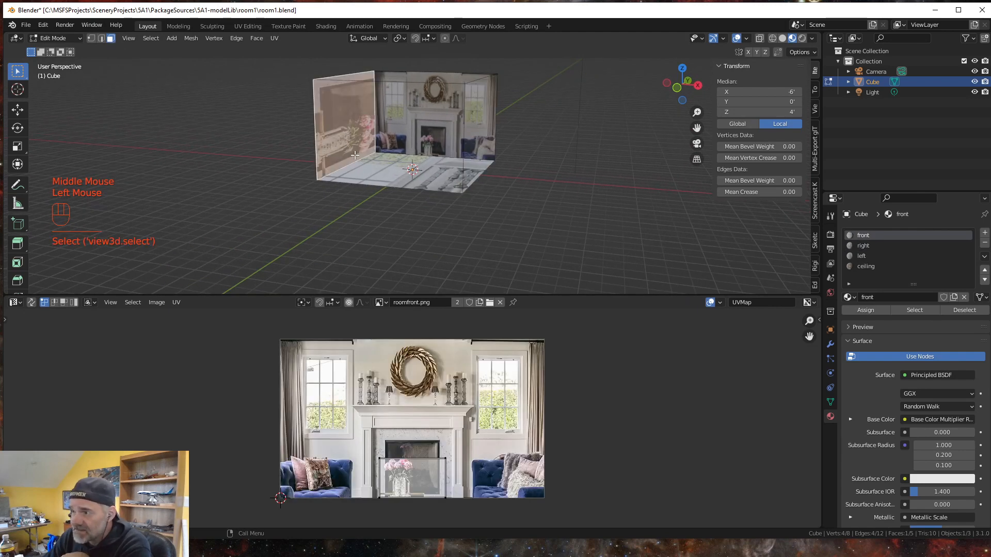
{"action": "left_click", "coordinate": [862, 257]}
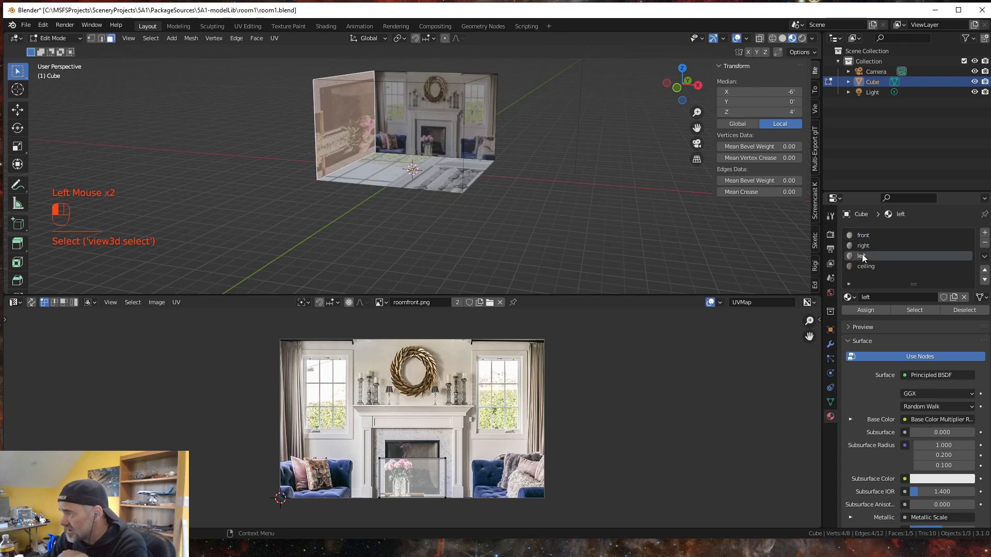
{"action": "left_click", "coordinate": [865, 310]}
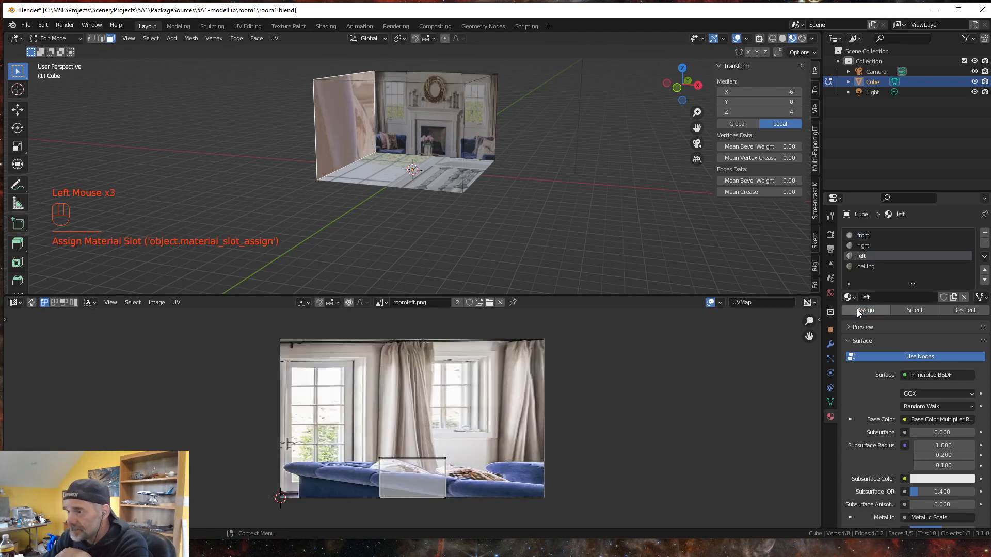
Step: Unwrap the left wall face and select all of its UV vertices over roomleft.png
{"action": "right_click", "coordinate": [346, 107]}
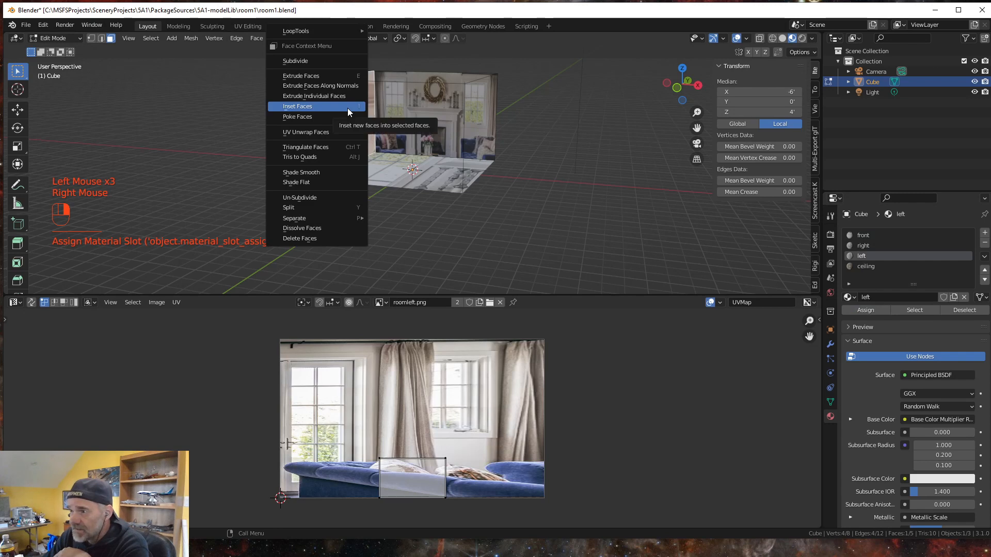
{"action": "mouse_move", "coordinate": [340, 132]}
{"action": "left_click", "coordinate": [418, 132]}
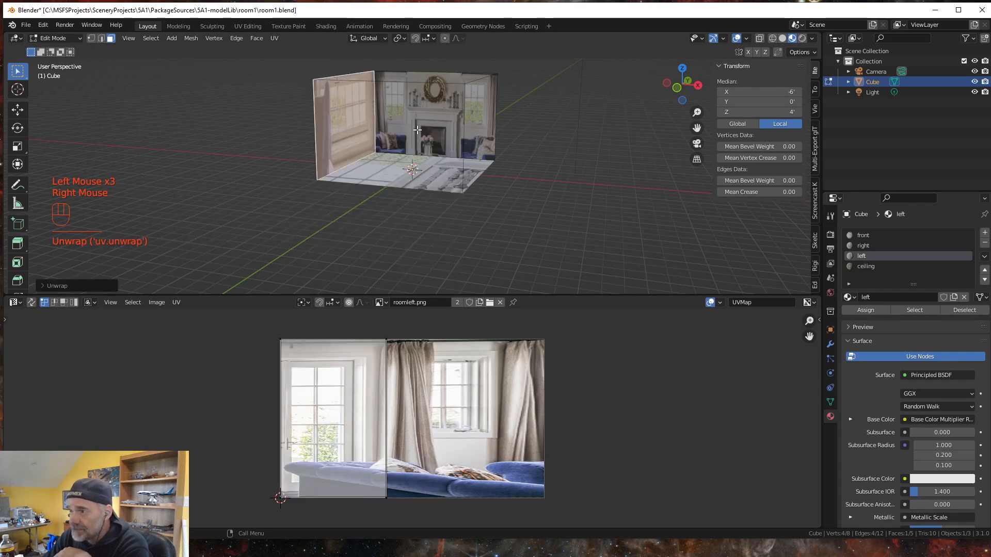
{"action": "left_click", "coordinate": [326, 413]}
{"action": "left_click", "coordinate": [63, 303]}
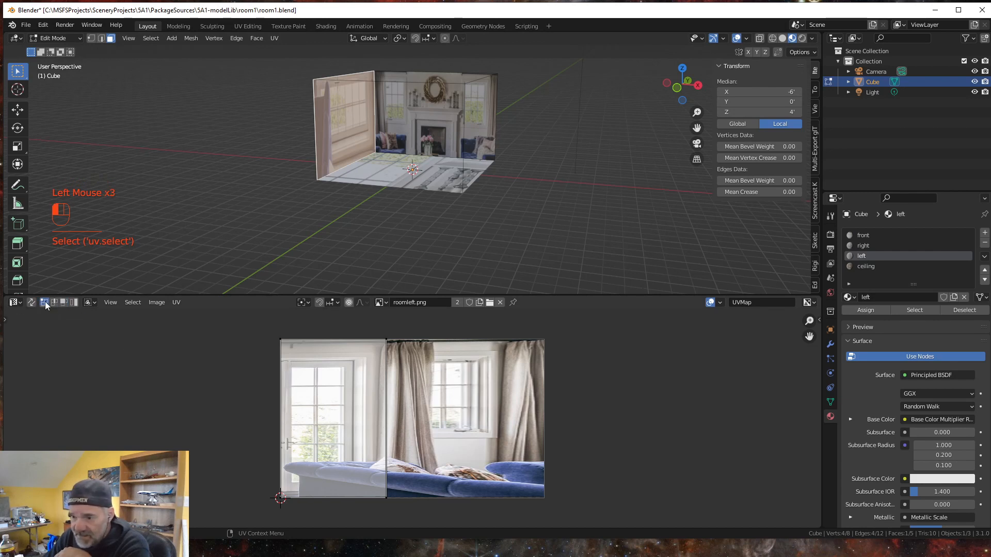
{"action": "key", "text": "a"}
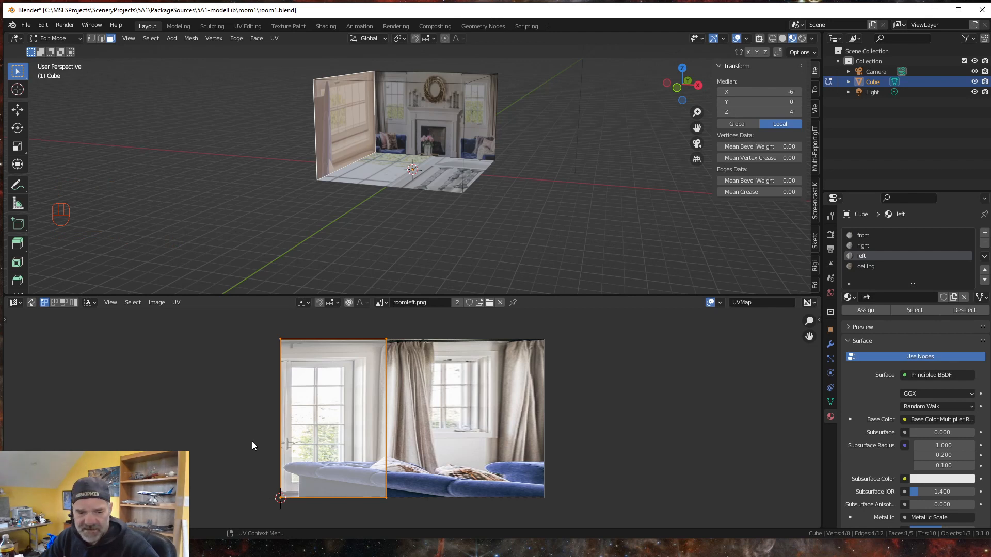
{"action": "key", "text": "r"}
{"action": "key", "text": "KP_9"}
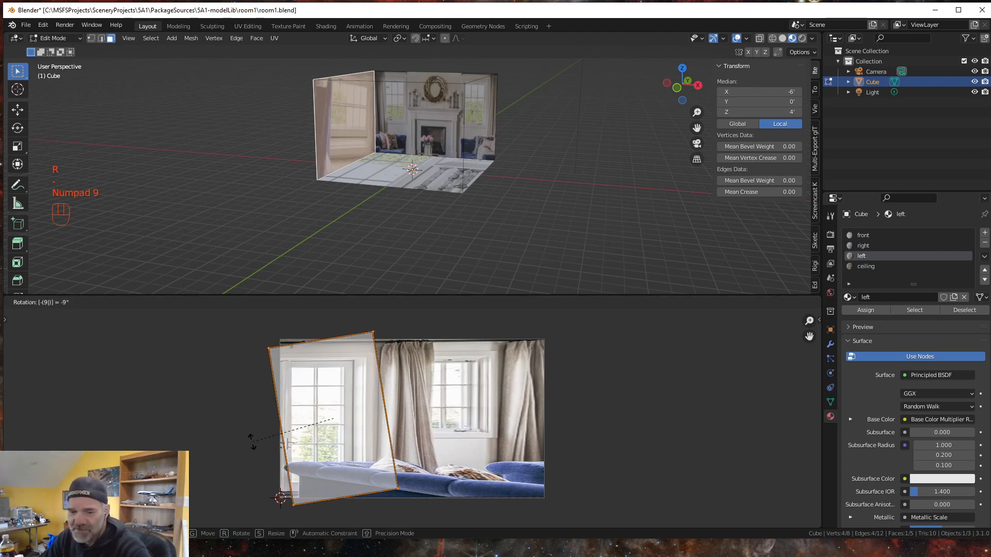
{"action": "key", "text": "BackSpace"}
{"action": "key", "text": "BackSpace"}
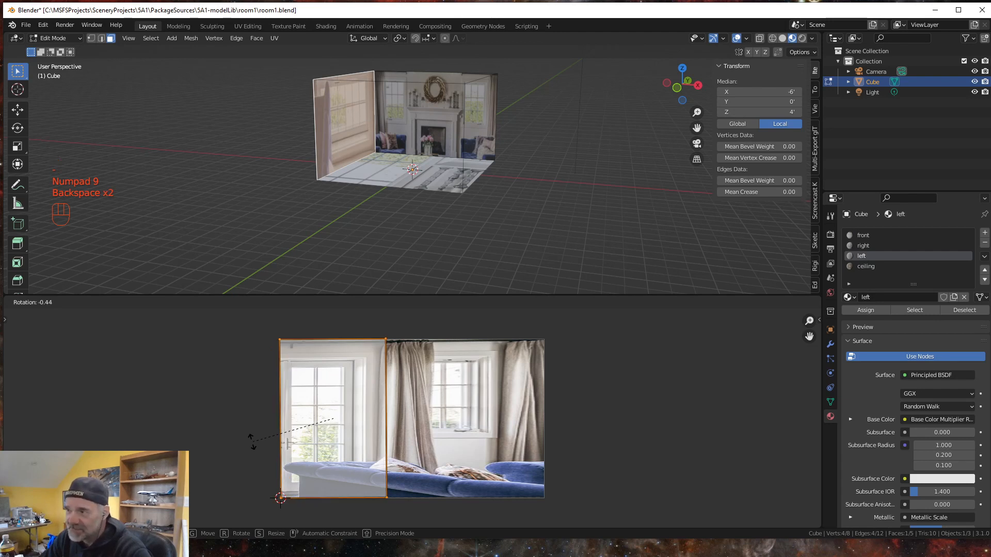
{"action": "key", "text": "r"}
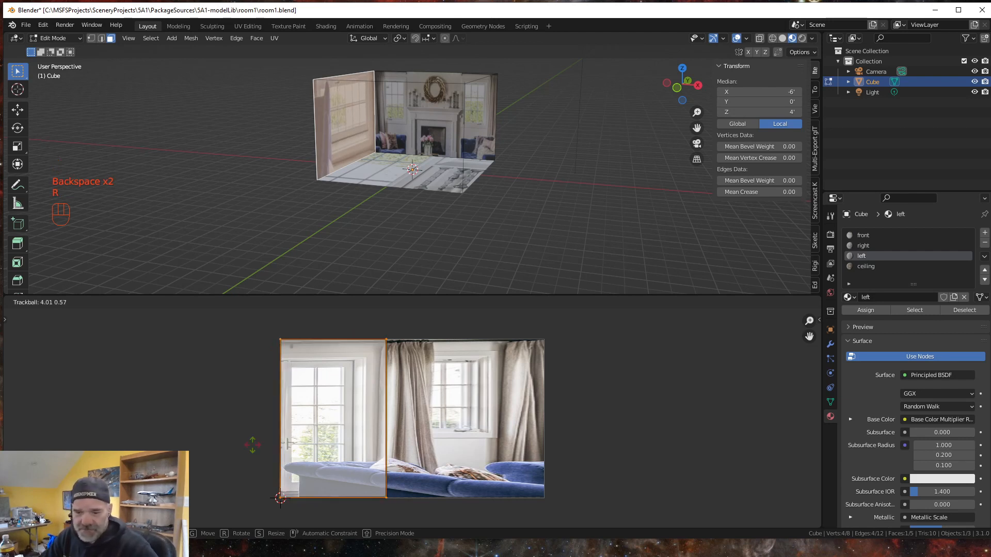
{"action": "key", "text": "KP_9"}
{"action": "key", "text": "KP_0"}
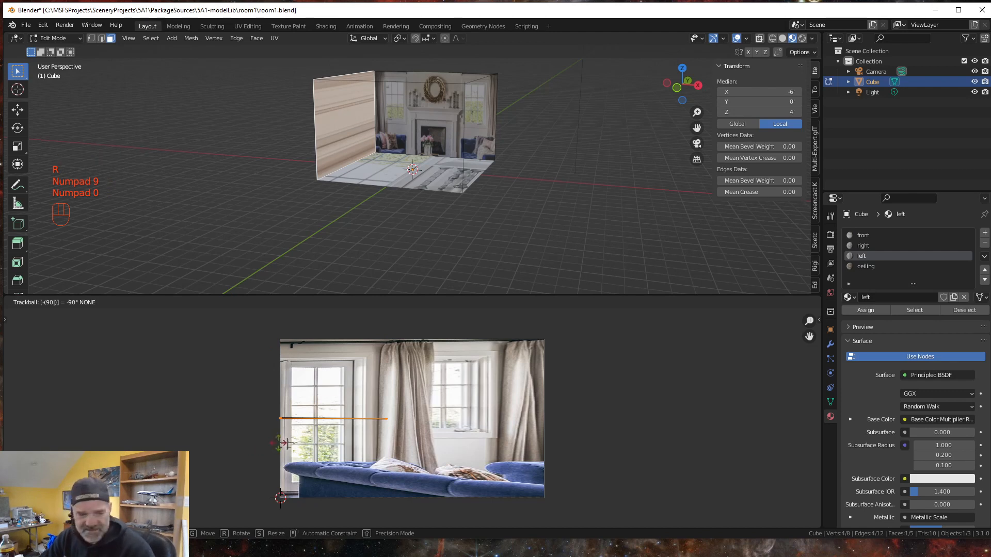
{"action": "key", "text": "Escape"}
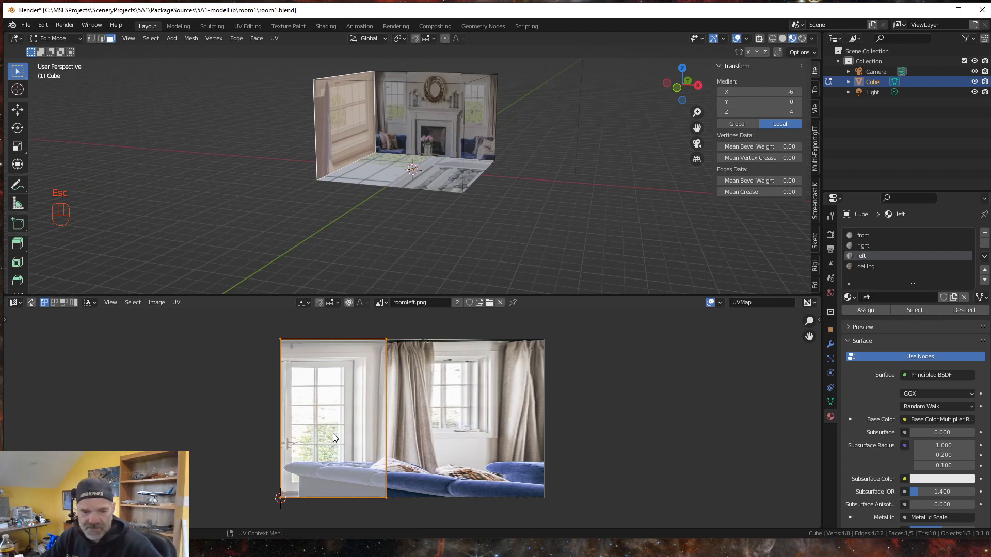
Step: Rotate the left wall face's UVs by 90° and move them to the upper-left corner of roomleft.png
{"action": "key", "text": "r"}
{"action": "key", "text": "KP_9"}
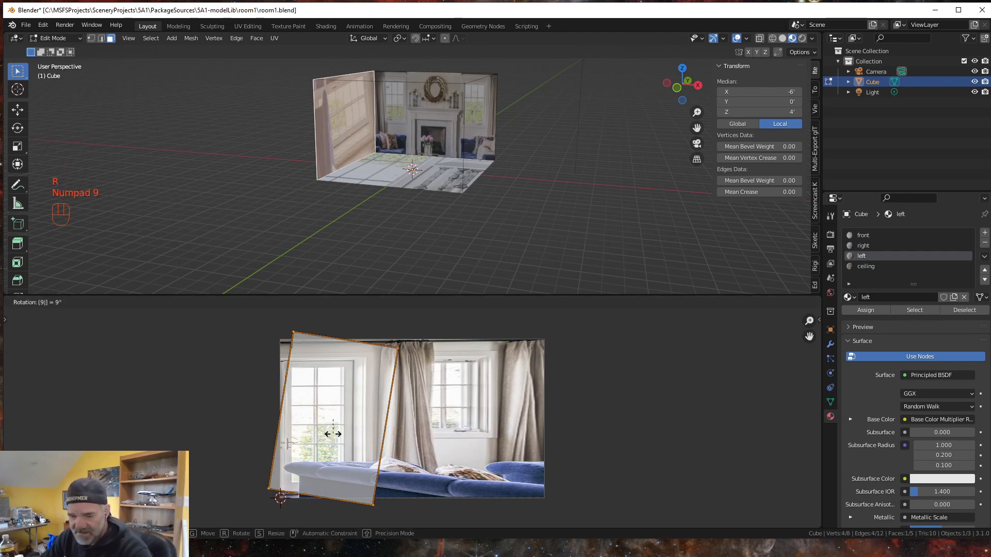
{"action": "key", "text": "KP_0"}
{"action": "key", "text": "KP_Enter"}
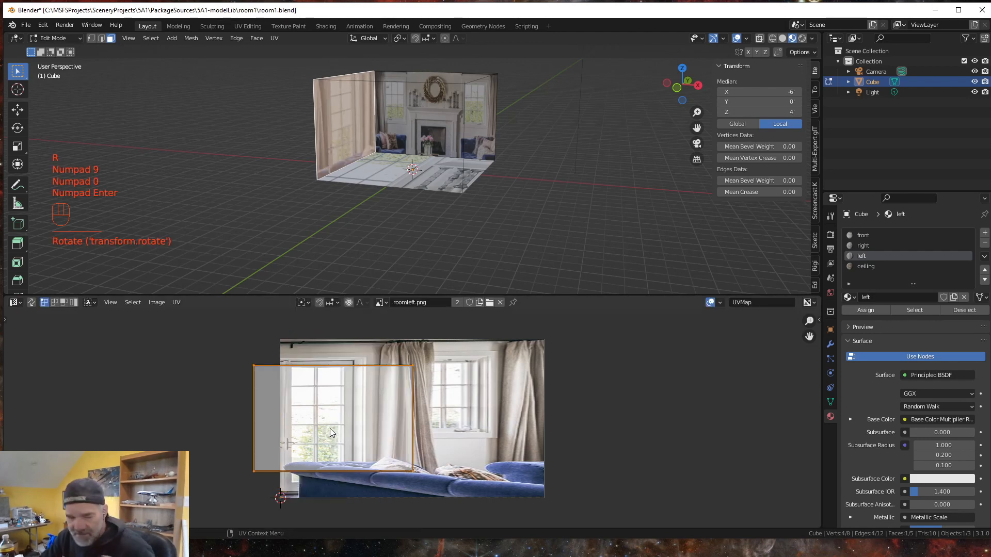
{"action": "key", "text": "g"}
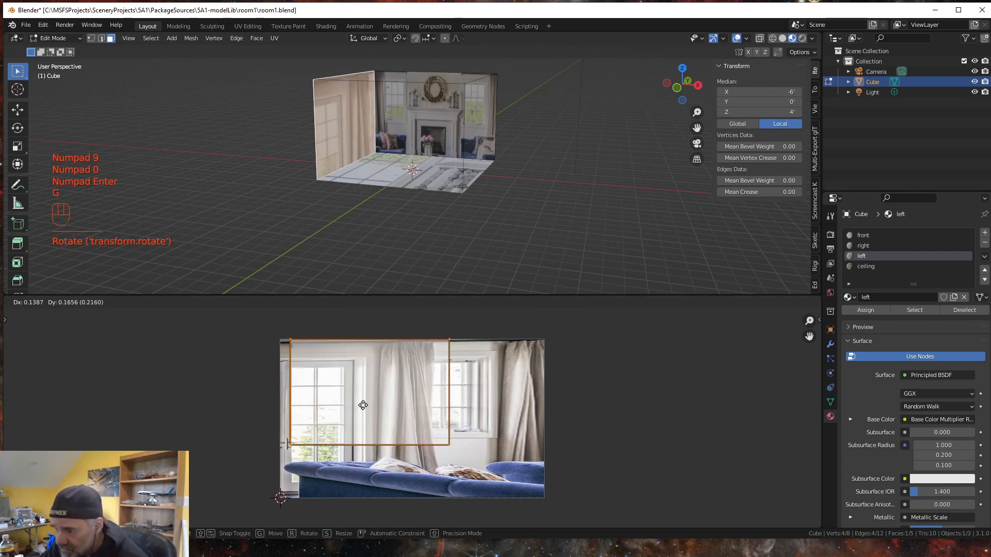
{"action": "left_click", "coordinate": [354, 404]}
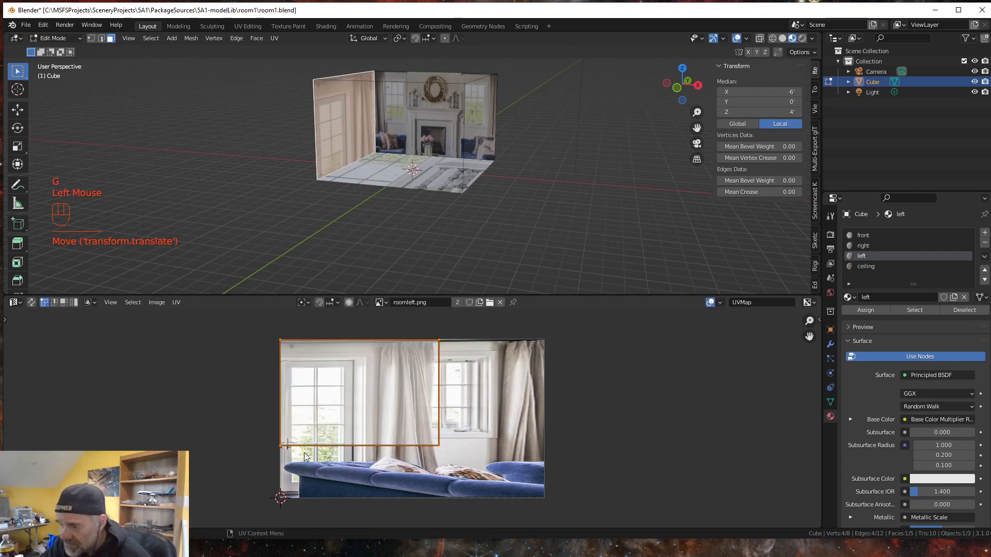
Step: Move the left wall face's two lower UV vertices along Y to the bottom edge of roomleft.png
{"action": "left_click_drag", "start_coordinate": [241, 468], "coordinate": [481, 430]}
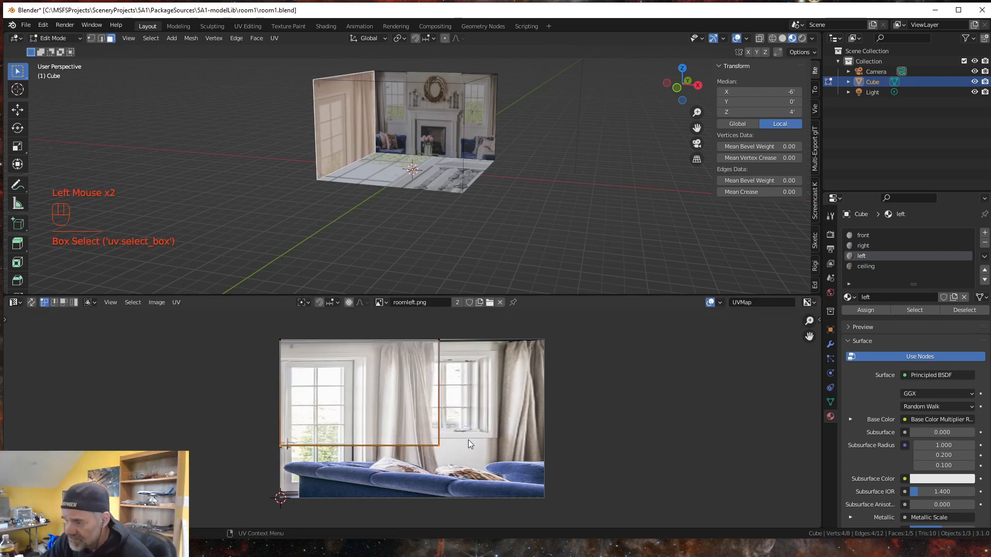
{"action": "key", "text": "g"}
{"action": "key", "text": "y"}
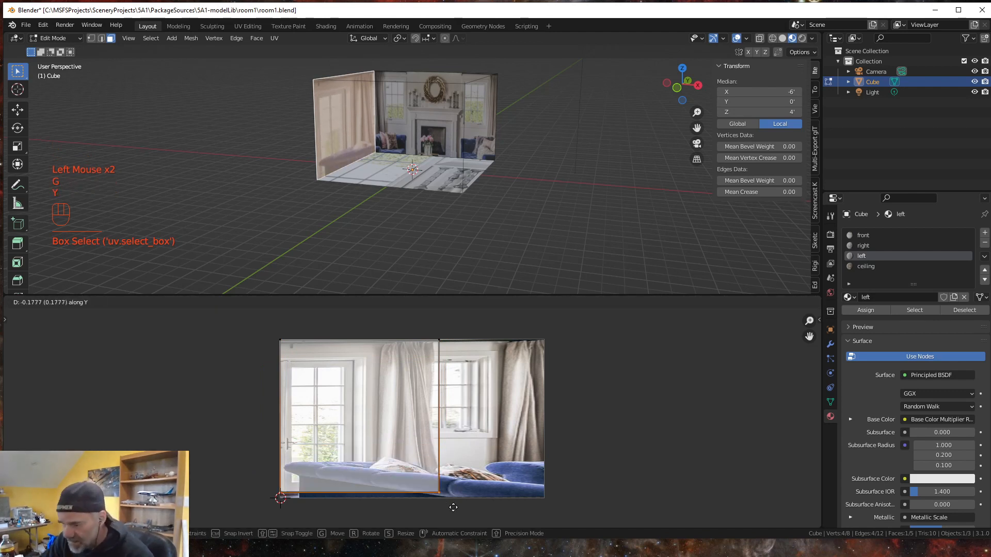
{"action": "left_click", "coordinate": [453, 513]}
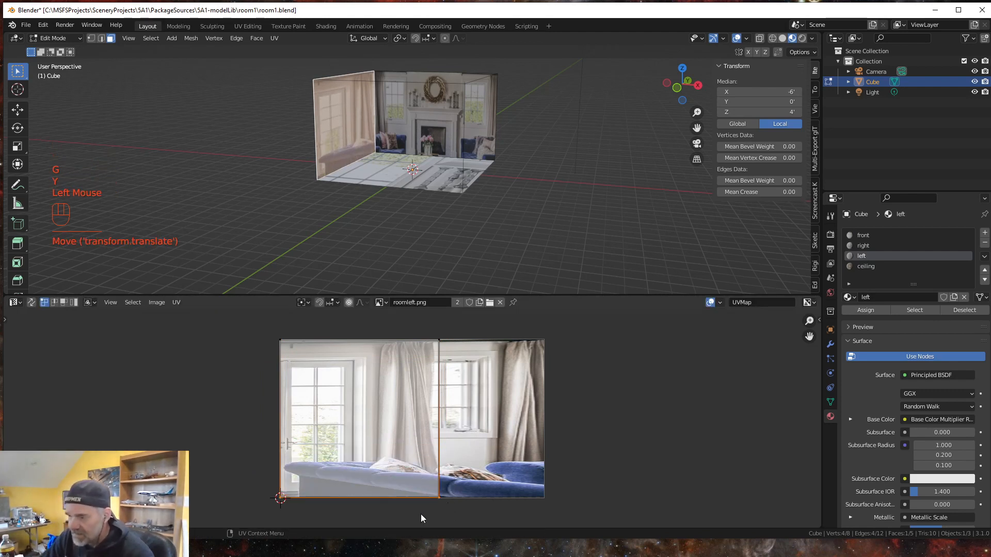
Step: Move the left wall face's two right-hand UV vertices along X to the right edge of roomleft.png
{"action": "mouse_move", "coordinate": [420, 514]}
{"action": "left_mouse_down"}
{"action": "mouse_move", "coordinate": [462, 308]}
{"action": "mouse_move", "coordinate": [457, 326]}
{"action": "left_mouse_up"}
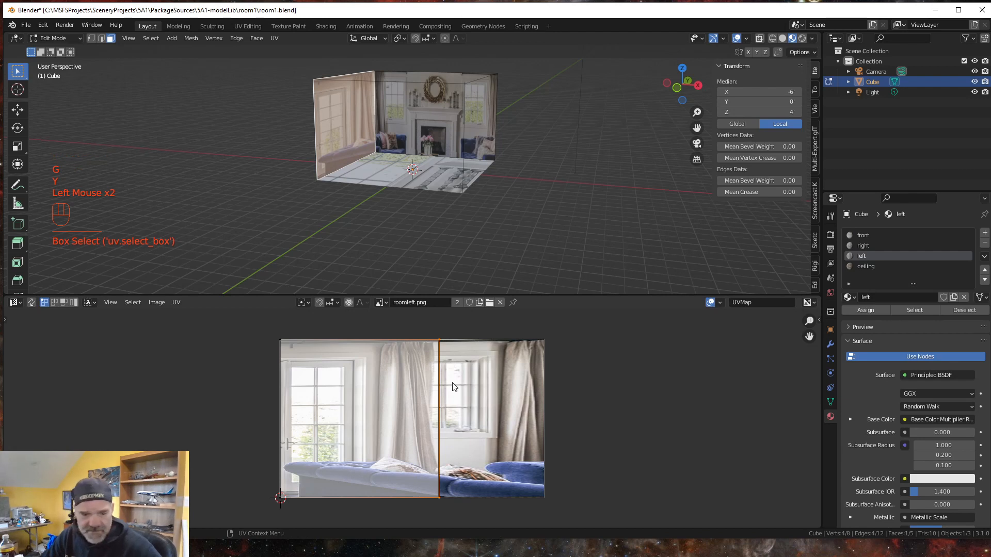
{"action": "key", "text": "g"}
{"action": "key", "text": "x"}
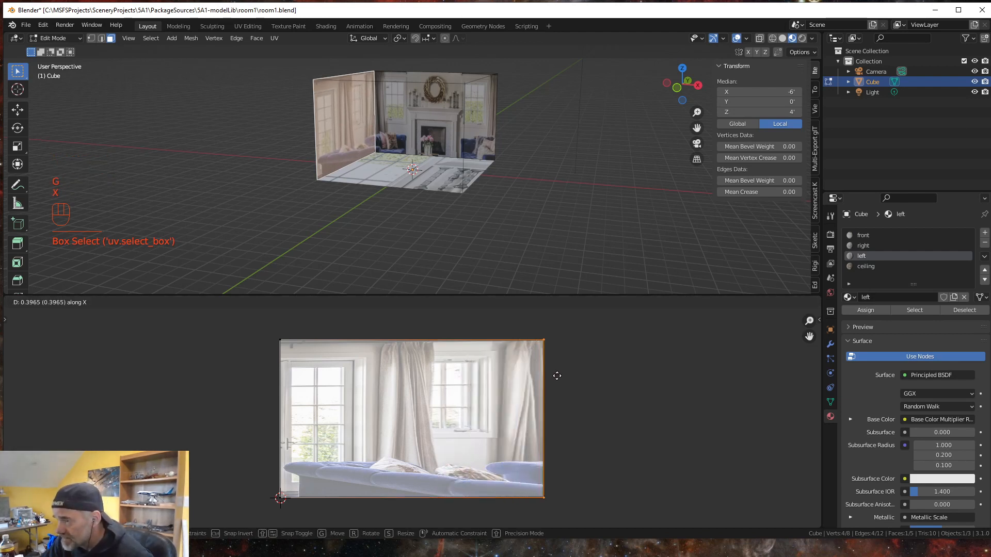
{"action": "left_click", "coordinate": [556, 375]}
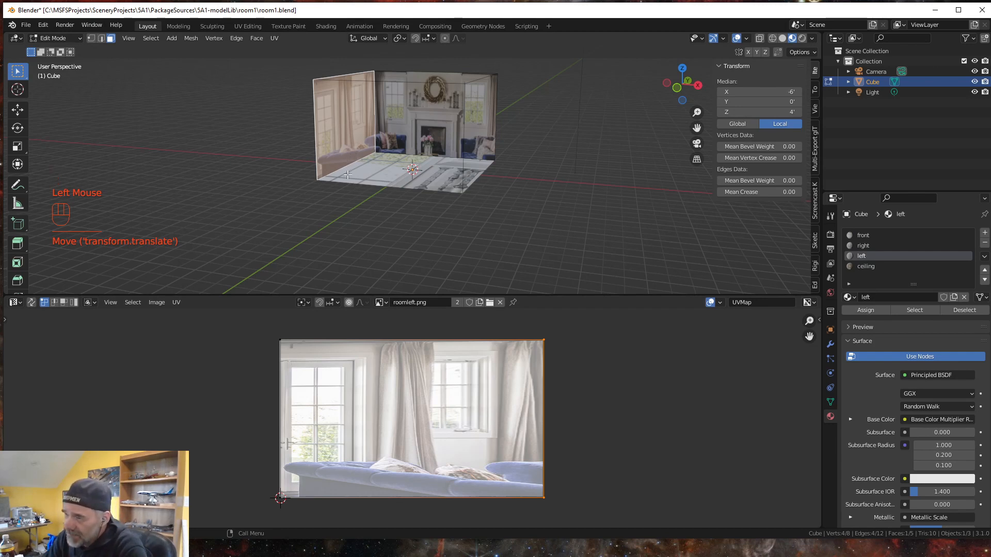
Step: Select the room's ceiling face from below and assign the "ceiling" material to it
{"action": "middle_click_drag", "start_coordinate": [373, 225], "coordinate": [398, 214]}
{"action": "middle_click_drag", "start_coordinate": [412, 273], "coordinate": [86, 60], "text": "shift"}
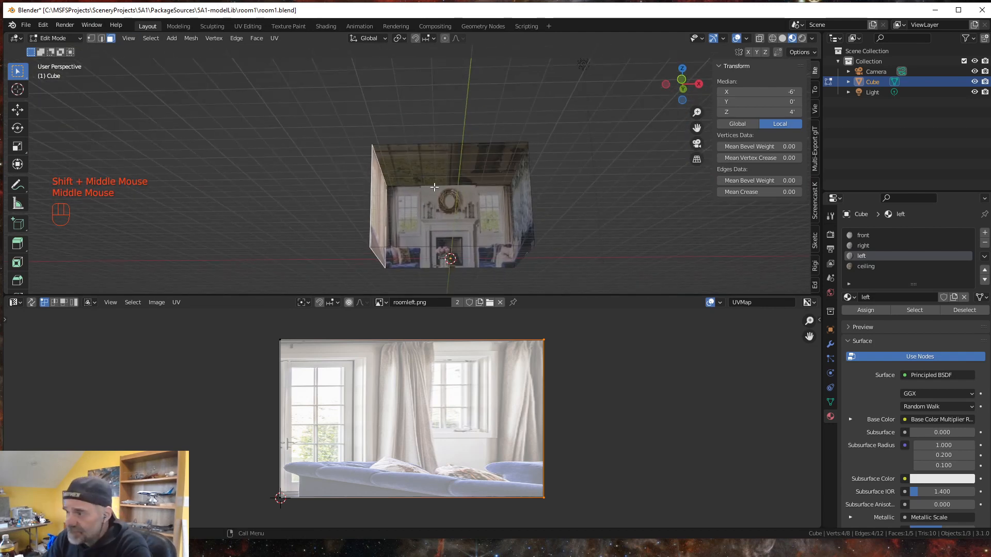
{"action": "left_click", "coordinate": [433, 164]}
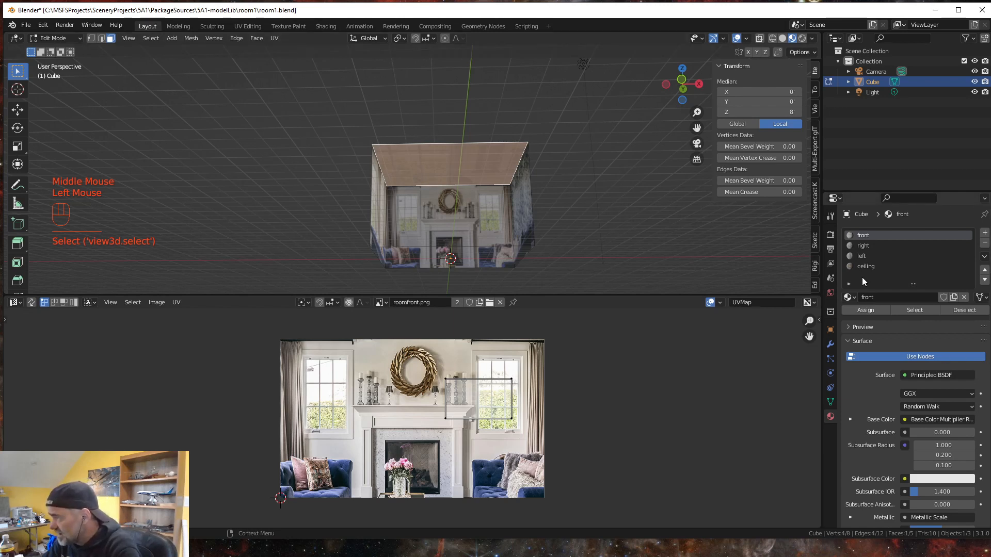
{"action": "left_click", "coordinate": [868, 266]}
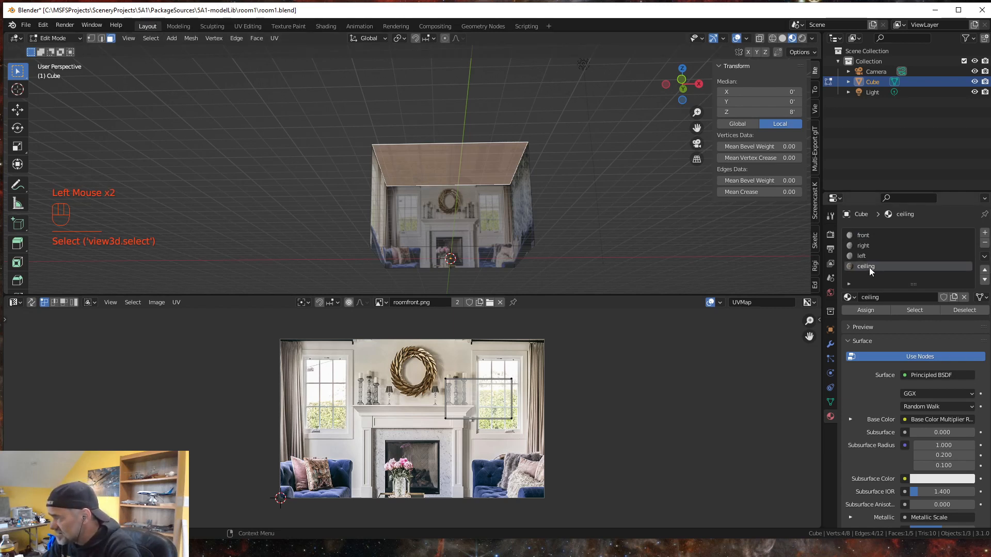
{"action": "left_click", "coordinate": [861, 310]}
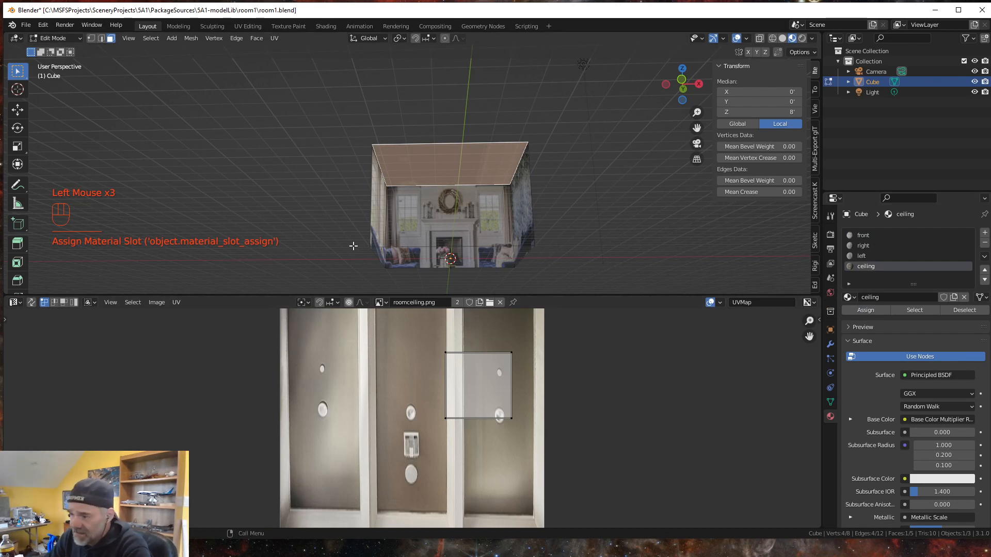
Step: Unwrap the ceiling face onto roomceiling.png and check the texture inside the room
{"action": "right_click", "coordinate": [420, 167]}
{"action": "mouse_move", "coordinate": [420, 168]}
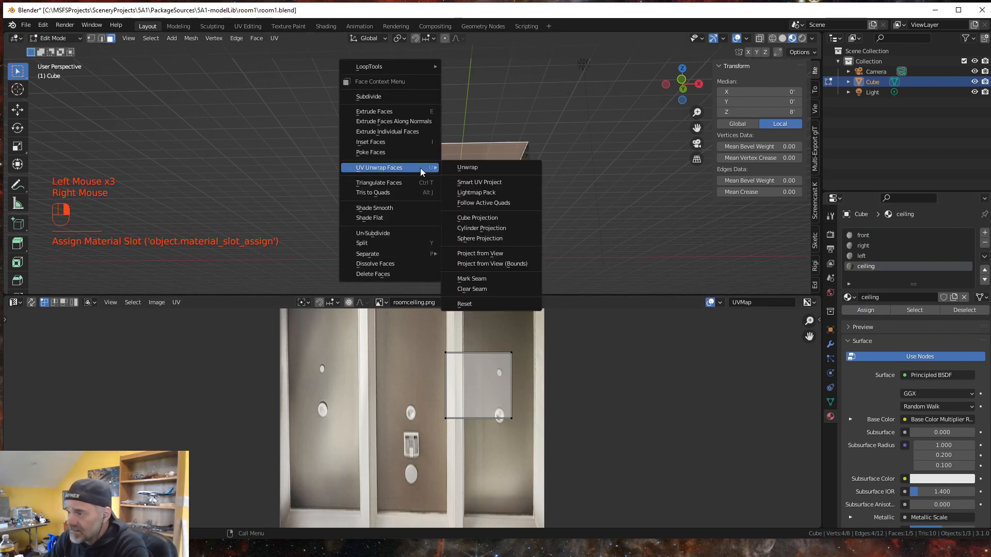
{"action": "left_click", "coordinate": [464, 170]}
{"action": "scroll", "coordinate": [405, 398], "scroll_direction": "down", "scroll_amount": 2}
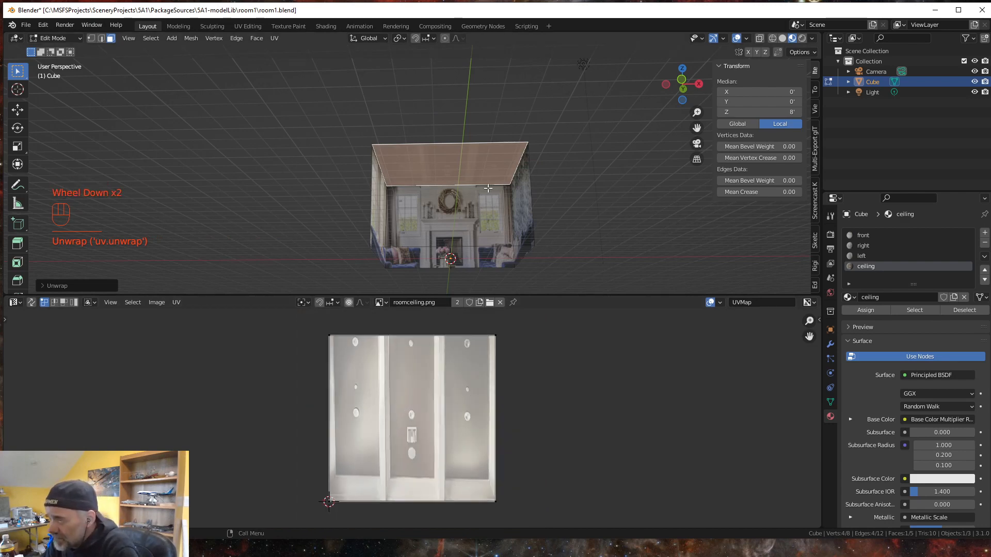
{"action": "scroll", "coordinate": [456, 171], "scroll_direction": "up", "scroll_amount": 4}
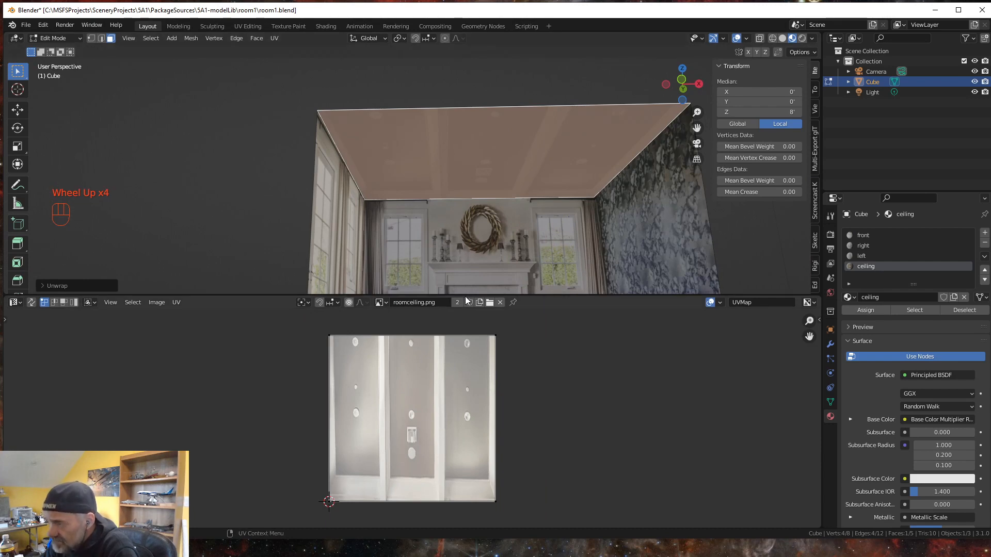
{"action": "scroll", "coordinate": [464, 284], "scroll_direction": "down", "scroll_amount": 2}
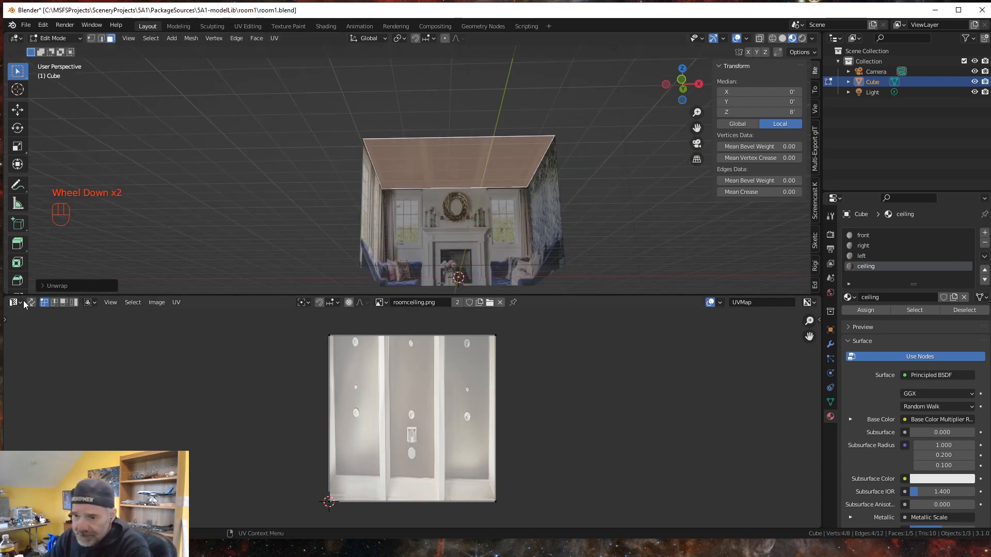
Step: Enlarge the 3D viewport over the UV editor, inspect the room's interior and deselect the ceiling face
{"action": "left_click_drag", "start_coordinate": [28, 293], "coordinate": [28, 488]}
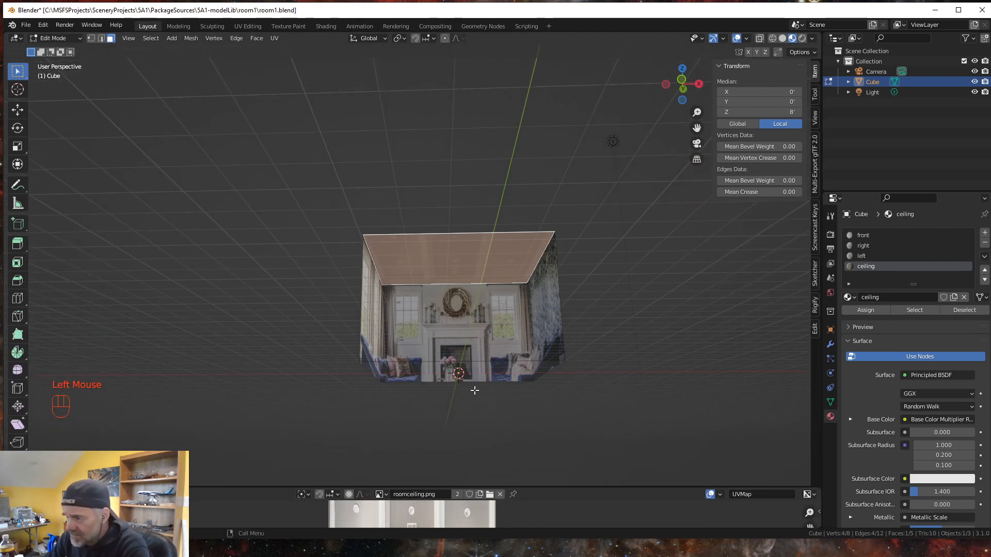
{"action": "mouse_move", "coordinate": [472, 408]}
{"action": "middle_mouse_down"}
{"action": "mouse_move", "coordinate": [478, 422]}
{"action": "mouse_move", "coordinate": [475, 402]}
{"action": "middle_mouse_up"}
{"action": "scroll", "coordinate": [481, 420], "scroll_direction": "up", "scroll_amount": 2}
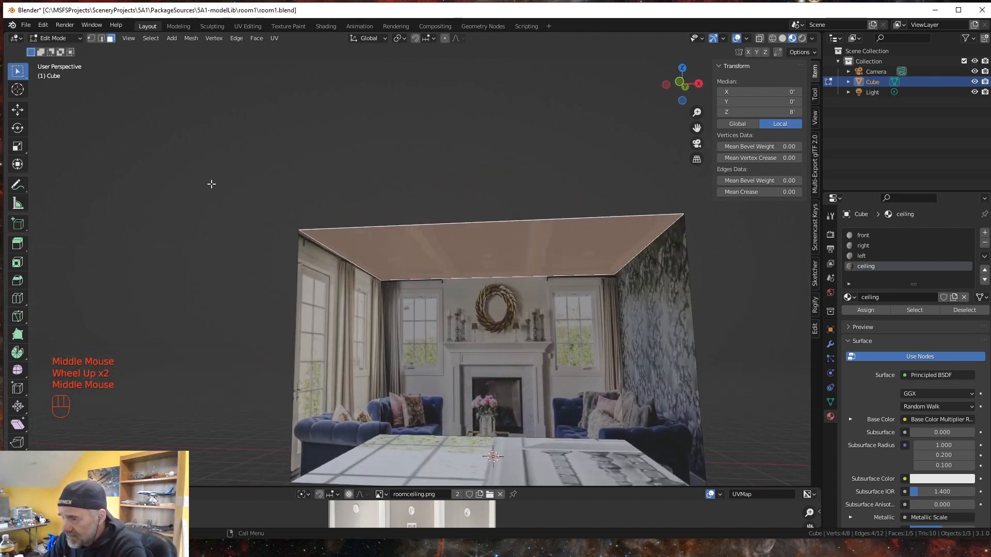
{"action": "left_click", "coordinate": [222, 198]}
{"action": "scroll", "coordinate": [206, 245], "scroll_direction": "down", "scroll_amount": 2}
{"action": "middle_click_drag", "start_coordinate": [310, 325], "coordinate": [326, 343]}
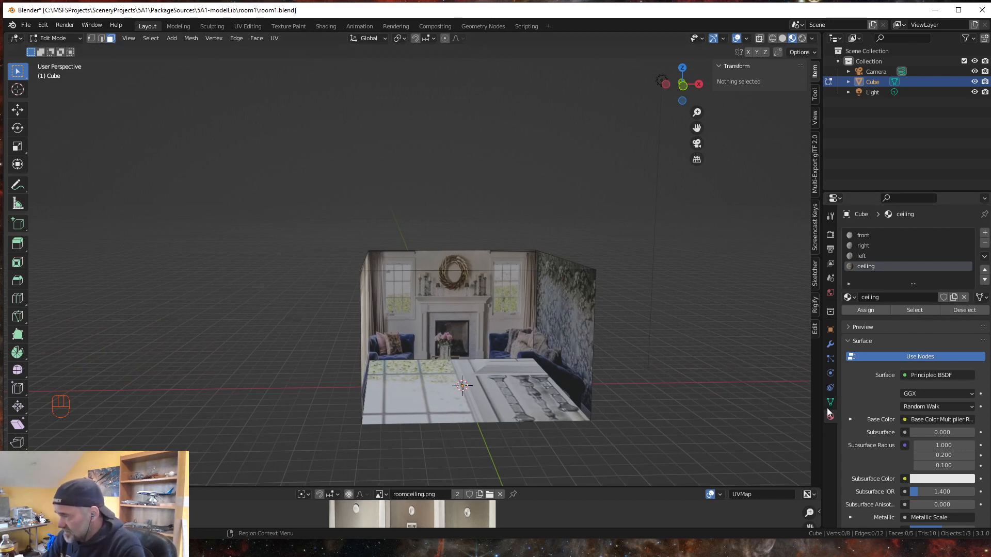
Step: Add a new material slot to the cube with a new material named "floor"
{"action": "left_click", "coordinate": [984, 233]}
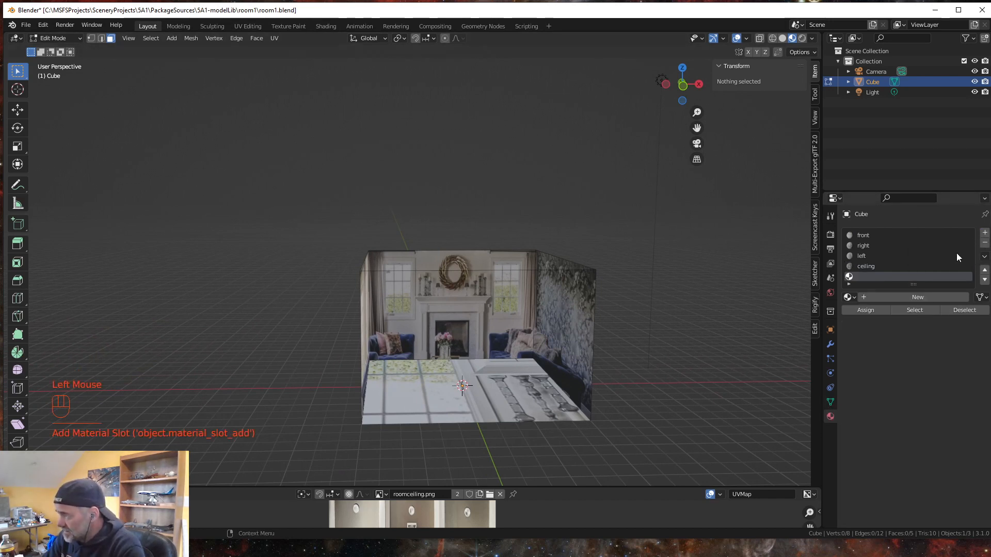
{"action": "left_click", "coordinate": [911, 296]}
{"action": "double_click", "coordinate": [879, 296]}
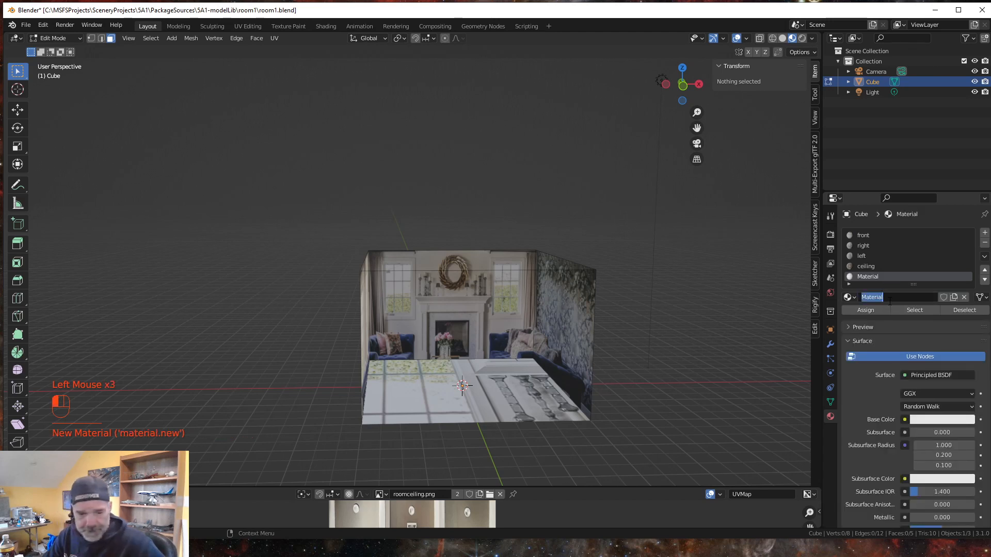
{"action": "key", "text": "BackSpace"}
{"action": "type", "text": "floo"}
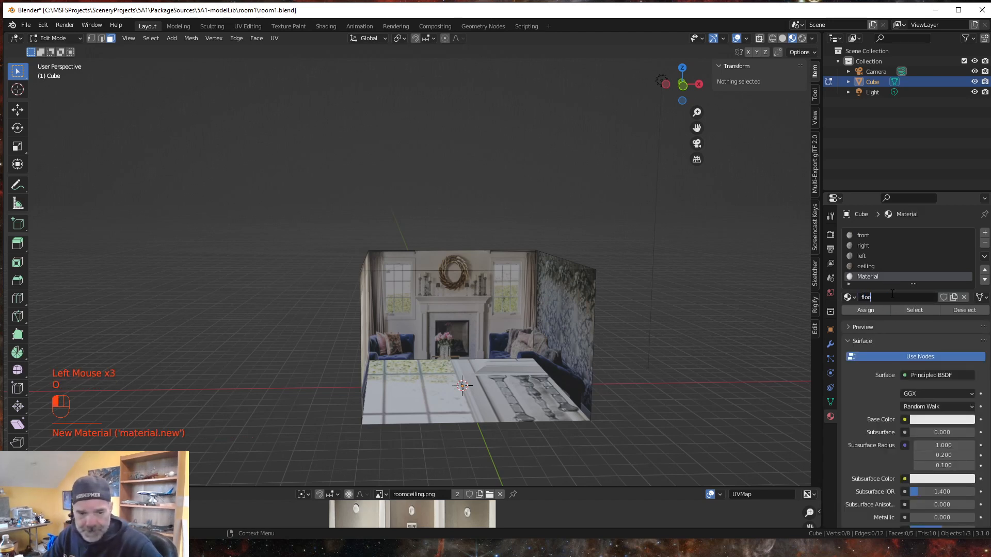
{"action": "type", "text": "r"}
{"action": "key", "text": "Return"}
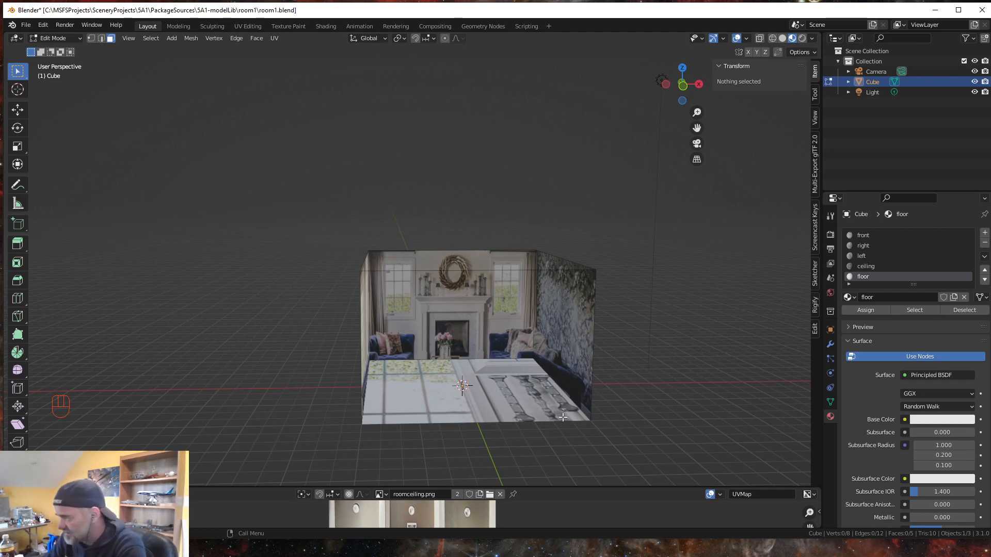
Step: Set the floor material's base color to a dark brown with hue 0.064, saturation 0.658 and value 0.163
{"action": "left_click", "coordinate": [931, 421]}
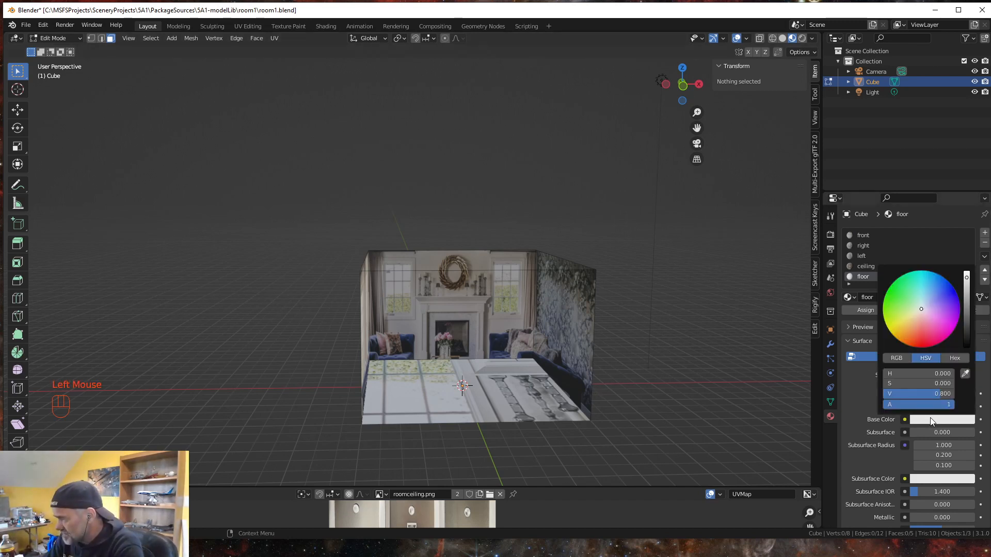
{"action": "left_click_drag", "start_coordinate": [920, 309], "coordinate": [916, 323]}
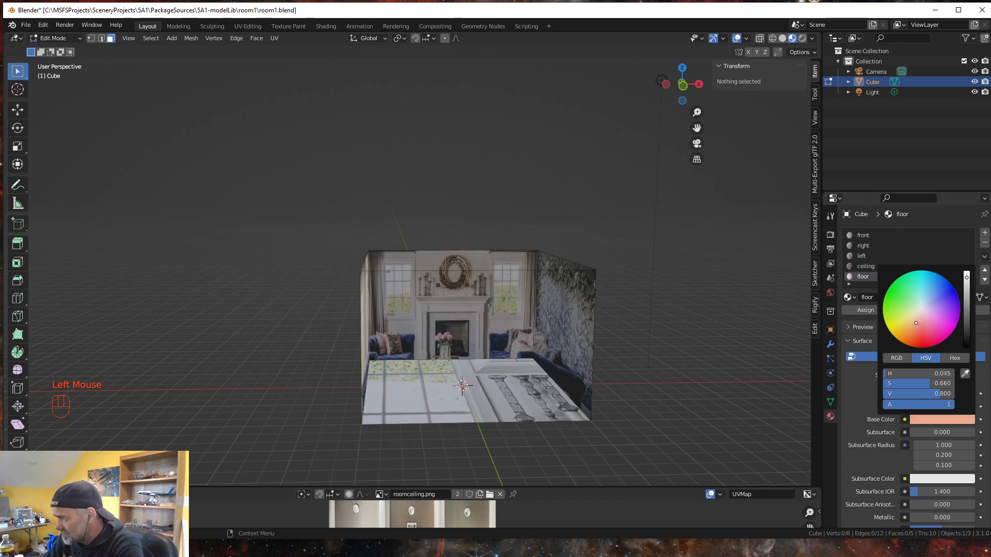
{"action": "left_click_drag", "start_coordinate": [966, 277], "coordinate": [966, 310]}
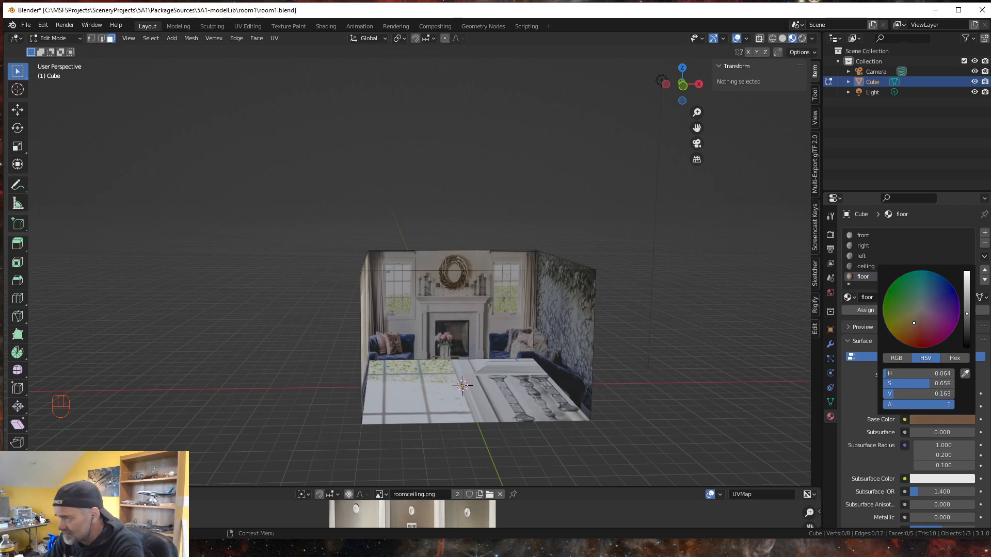
{"action": "left_click", "coordinate": [863, 310]}
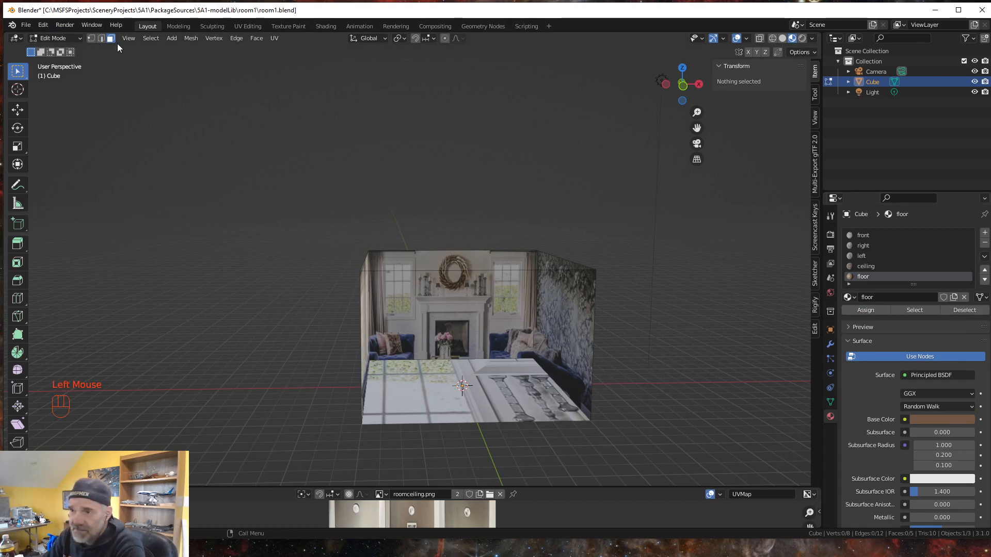
Step: Assign the floor material to the cube's bottom face and deselect the face
{"action": "left_click", "coordinate": [536, 401]}
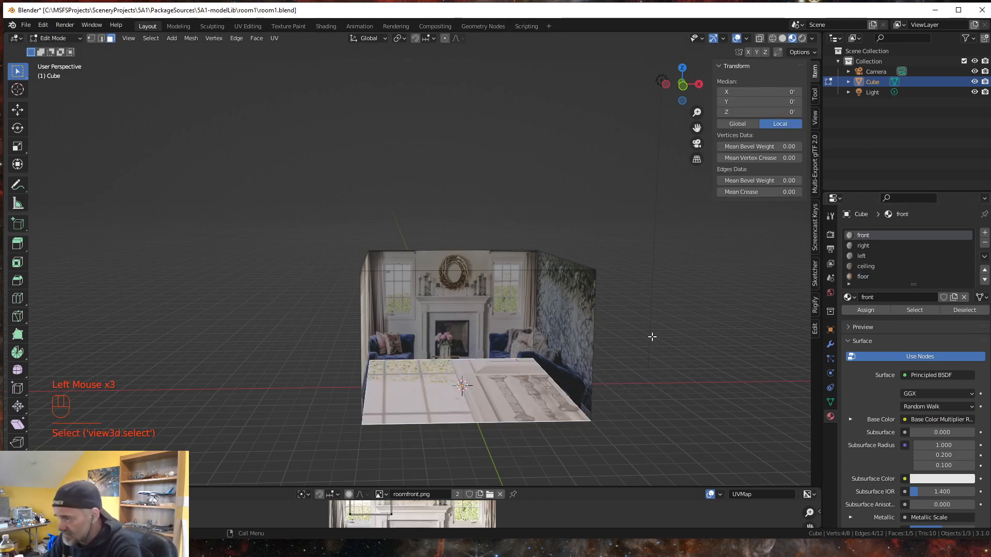
{"action": "mouse_move", "coordinate": [652, 336]}
{"action": "middle_mouse_down"}
{"action": "mouse_move", "coordinate": [635, 336]}
{"action": "mouse_move", "coordinate": [636, 290]}
{"action": "mouse_move", "coordinate": [648, 335]}
{"action": "middle_mouse_up"}
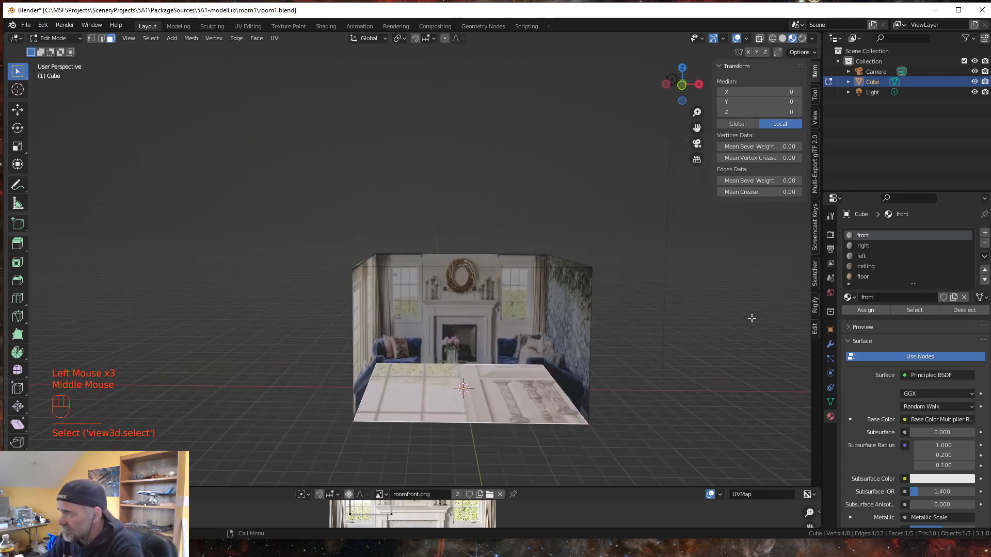
{"action": "left_click", "coordinate": [863, 278]}
{"action": "left_click", "coordinate": [865, 310]}
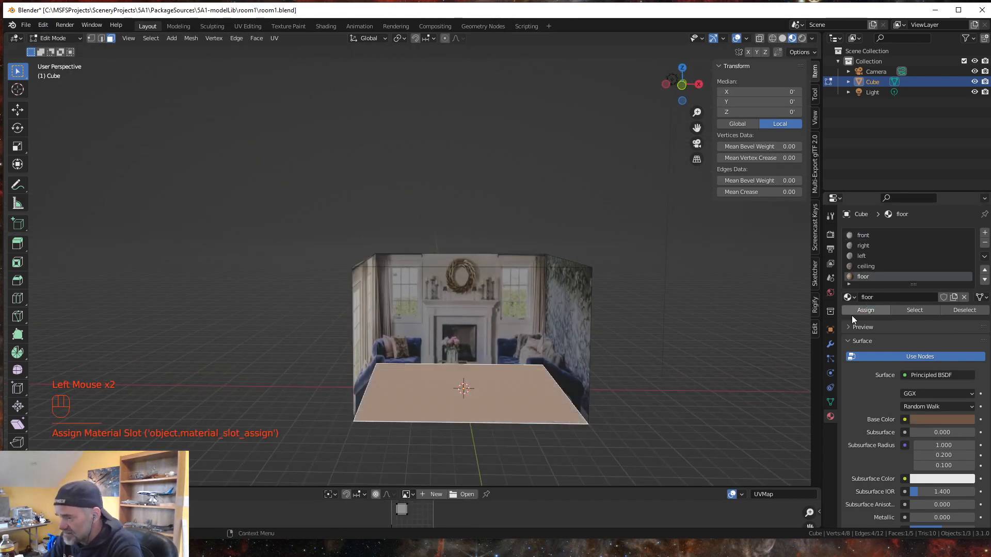
{"action": "left_click", "coordinate": [645, 389]}
{"action": "mouse_move", "coordinate": [647, 384]}
{"action": "middle_mouse_down"}
{"action": "mouse_move", "coordinate": [650, 394]}
{"action": "mouse_move", "coordinate": [639, 386]}
{"action": "middle_mouse_up"}
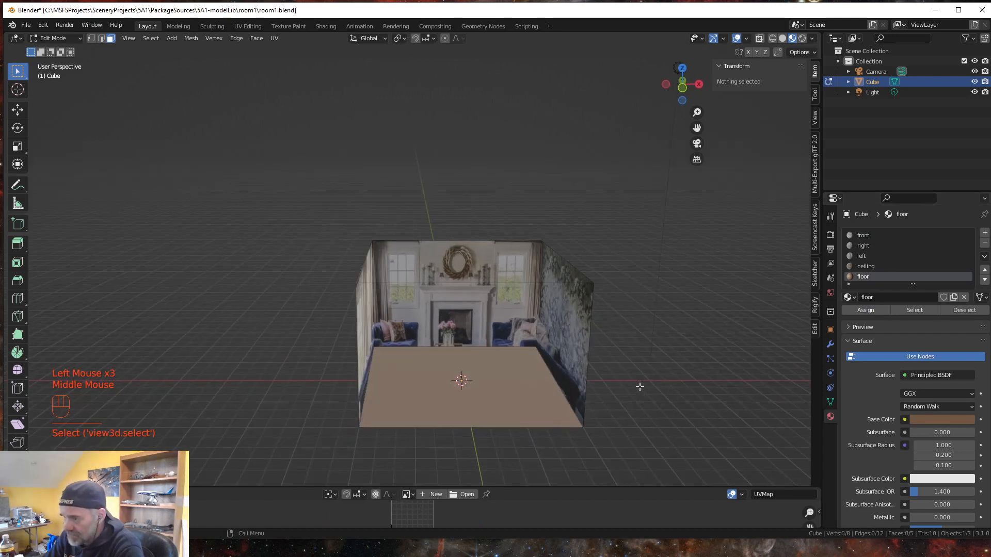
Step: Save the textured room to the existing room1.blend file
{"action": "scroll", "coordinate": [626, 389], "scroll_direction": "down", "scroll_amount": 2}
{"action": "middle_click_drag", "start_coordinate": [576, 422], "coordinate": [524, 376]}
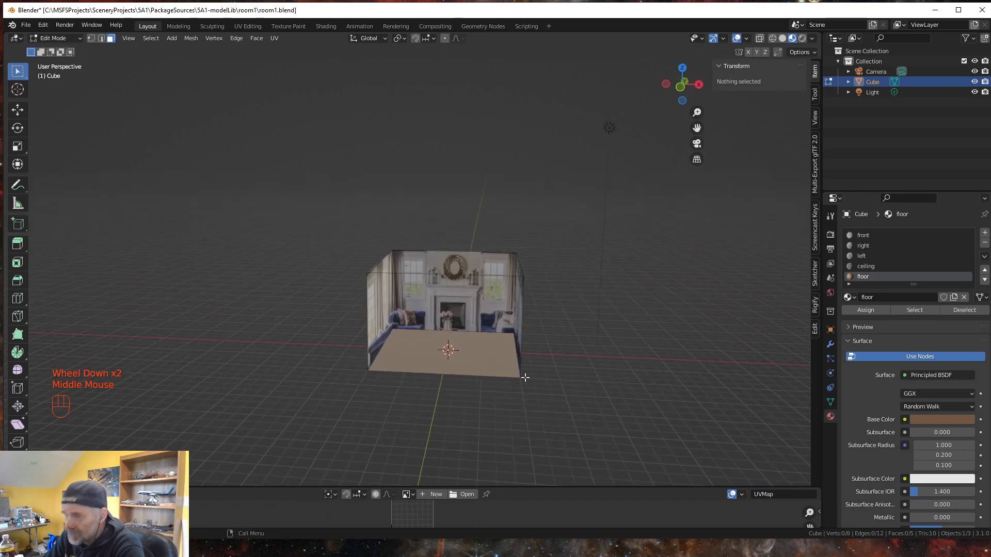
{"action": "left_click", "coordinate": [25, 25]}
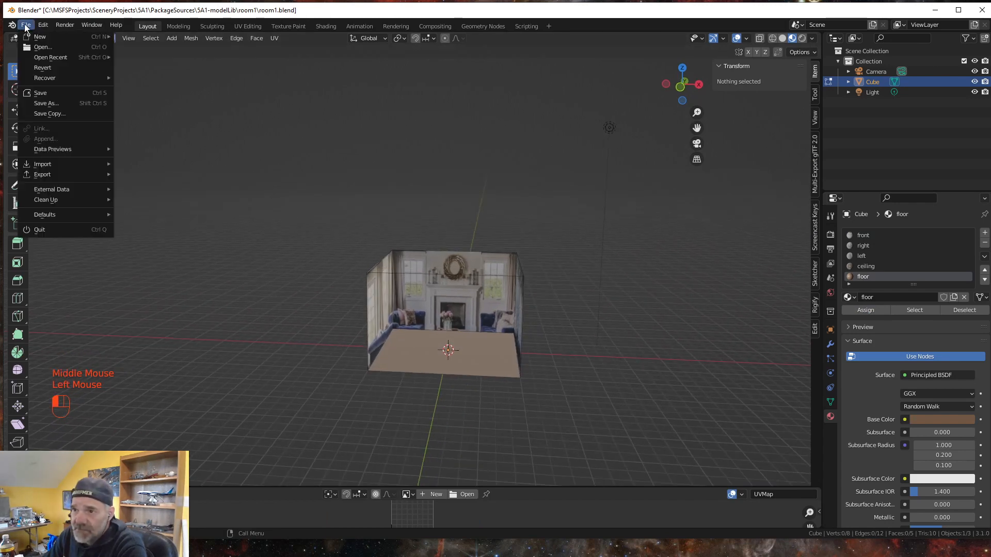
{"action": "left_click", "coordinate": [42, 93]}
Step: Examine the room through its open front from different angles, checking how the wall, ceiling and floor materials meet and create depth
{"action": "middle_click_drag", "start_coordinate": [472, 311], "coordinate": [551, 377]}
{"action": "scroll", "coordinate": [546, 310], "scroll_direction": "up", "scroll_amount": 2}
{"action": "scroll", "coordinate": [510, 344], "scroll_direction": "down", "scroll_amount": 3}
{"action": "scroll", "coordinate": [541, 370], "scroll_direction": "up", "scroll_amount": 2}
{"action": "scroll", "coordinate": [519, 387], "scroll_direction": "down", "scroll_amount": 2}
{"action": "scroll", "coordinate": [515, 391], "scroll_direction": "up", "scroll_amount": 2}
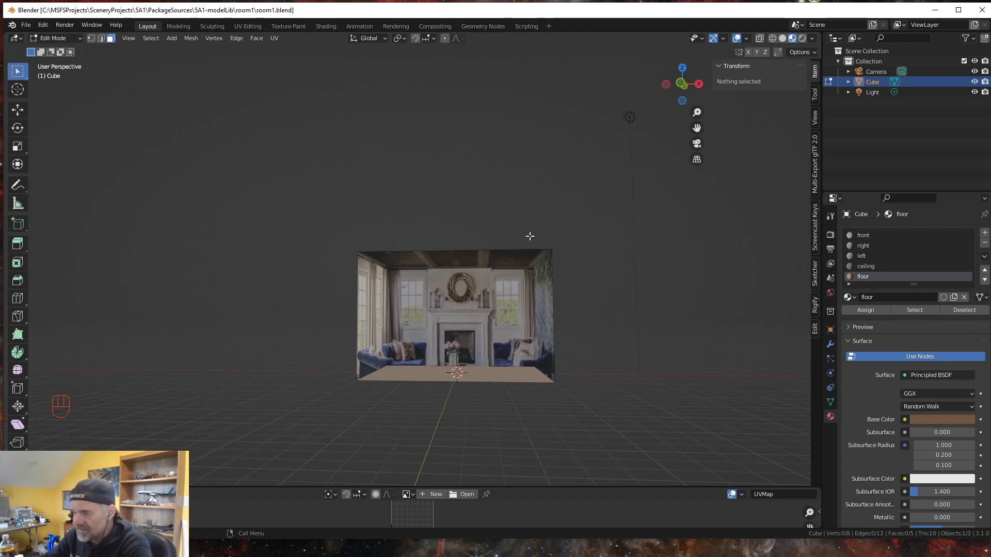
{"action": "mouse_move", "coordinate": [352, 242]}
{"action": "middle_mouse_down"}
{"action": "mouse_move", "coordinate": [323, 236]}
{"action": "mouse_move", "coordinate": [352, 260]}
{"action": "middle_mouse_up"}
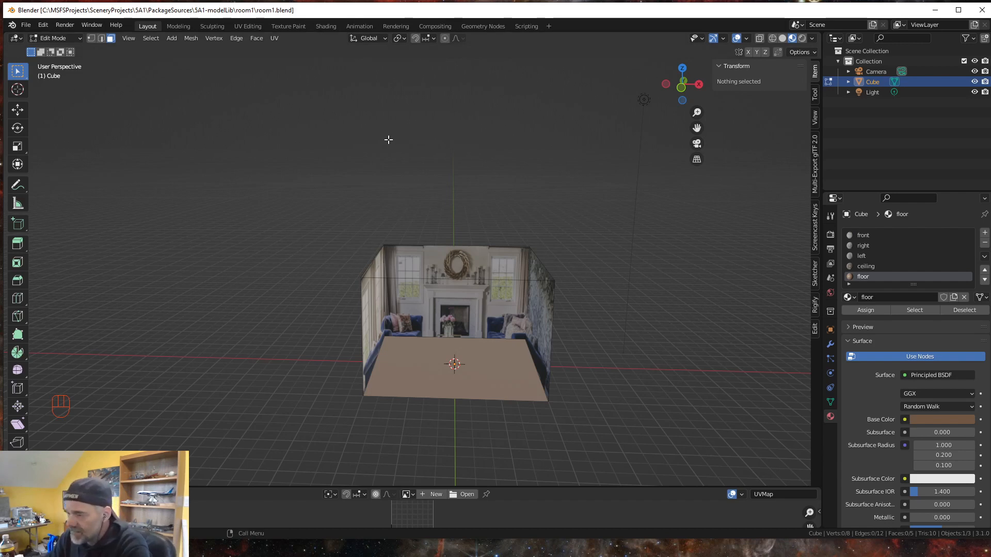
{"action": "middle_click_drag", "start_coordinate": [364, 274], "coordinate": [479, 294]}
{"action": "scroll", "coordinate": [396, 271], "scroll_direction": "up", "scroll_amount": 1}
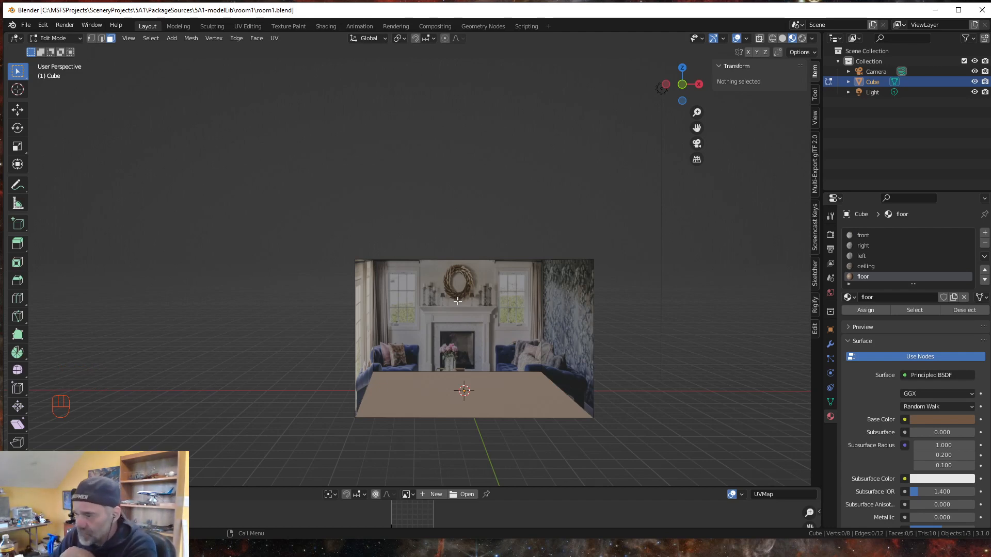
{"action": "middle_click_drag", "start_coordinate": [277, 383], "coordinate": [348, 324]}
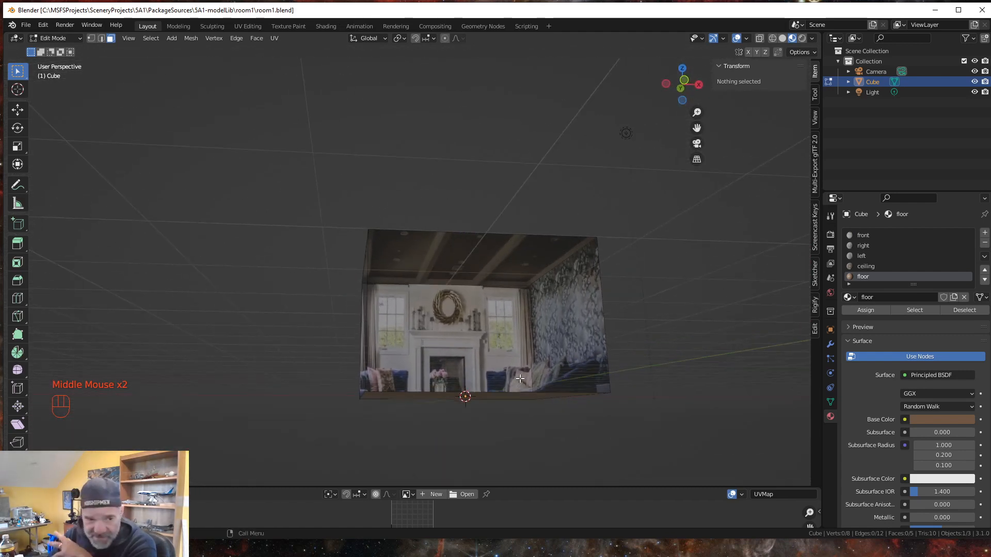
{"action": "mouse_move", "coordinate": [441, 358]}
{"action": "middle_mouse_down"}
{"action": "mouse_move", "coordinate": [464, 383]}
{"action": "mouse_move", "coordinate": [447, 375]}
{"action": "middle_mouse_up"}
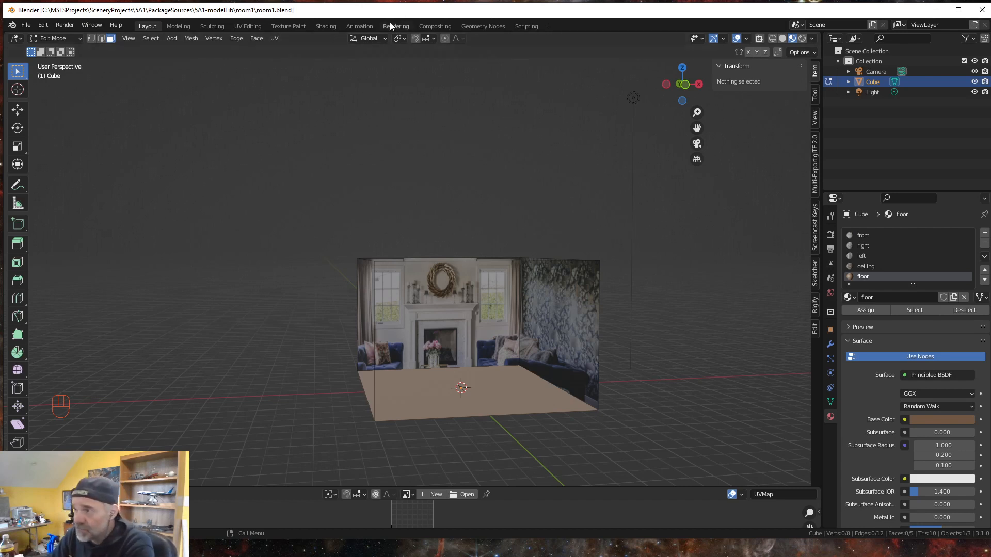
{"action": "scroll", "coordinate": [560, 245], "scroll_direction": "down", "scroll_amount": 1}
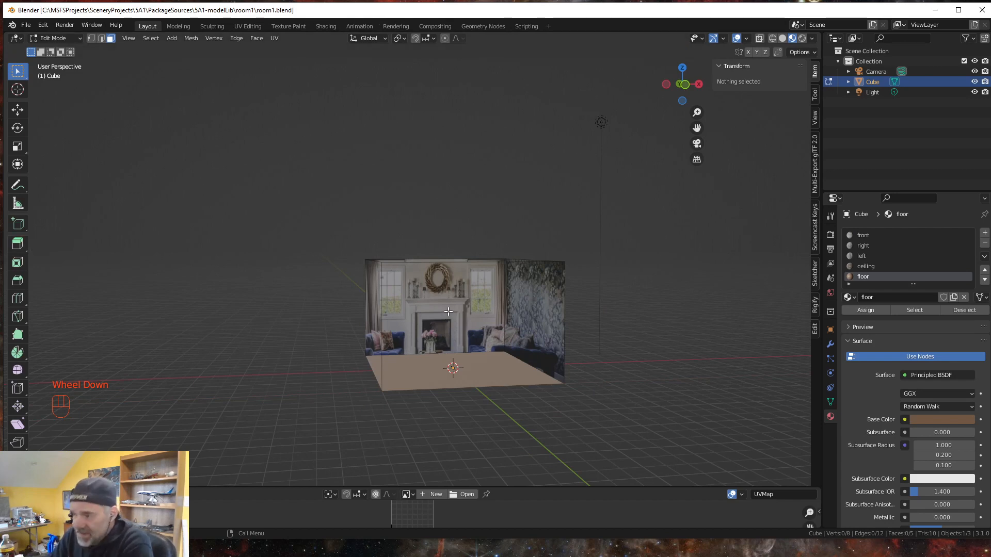
{"action": "mouse_move", "coordinate": [490, 314]}
{"action": "middle_mouse_down"}
{"action": "mouse_move", "coordinate": [465, 274]}
{"action": "mouse_move", "coordinate": [500, 299]}
{"action": "middle_mouse_up"}
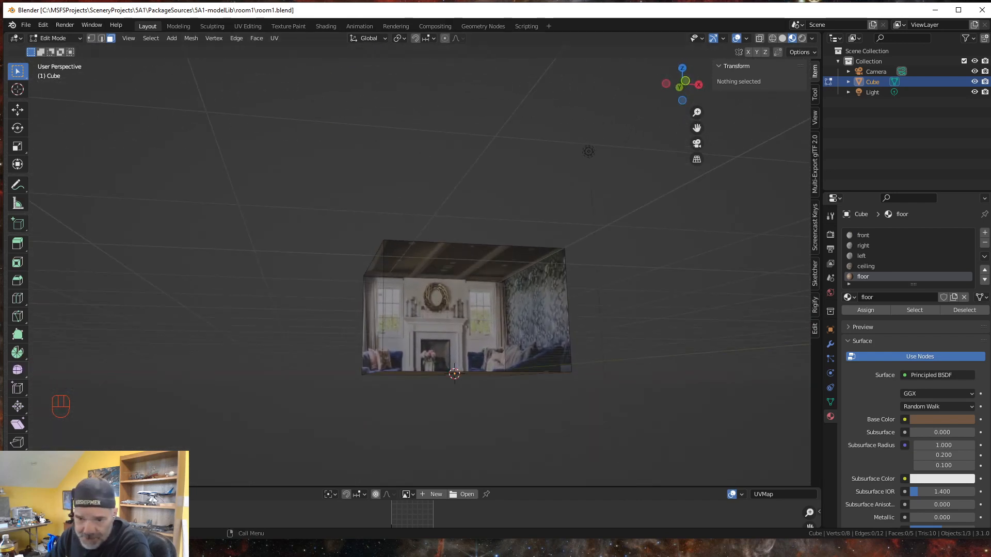
{"action": "middle_click_drag", "start_coordinate": [588, 151], "coordinate": [632, 115]}
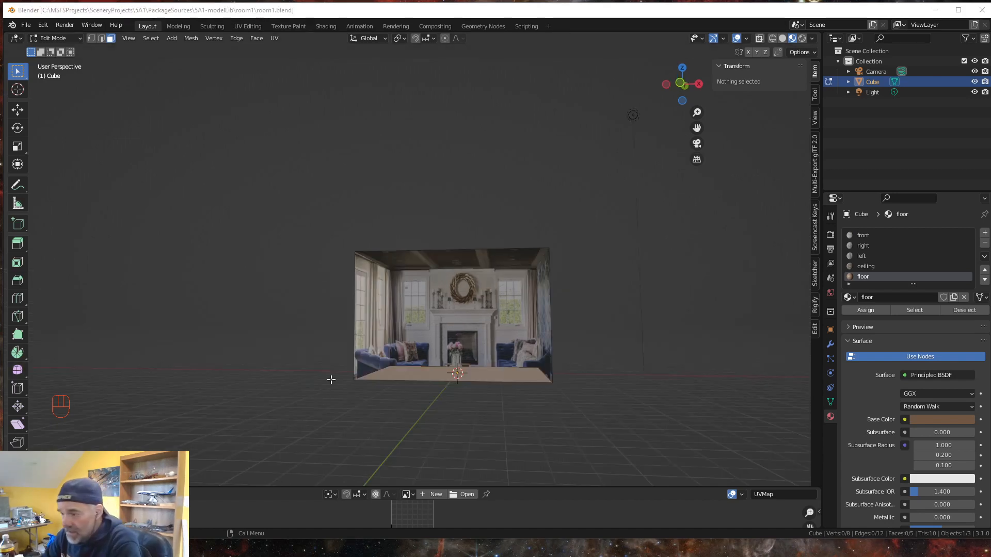
{"action": "mouse_move", "coordinate": [340, 350]}
{"action": "middle_mouse_down"}
{"action": "mouse_move", "coordinate": [356, 365]}
{"action": "mouse_move", "coordinate": [338, 358]}
{"action": "mouse_move", "coordinate": [342, 342]}
{"action": "mouse_move", "coordinate": [323, 352]}
{"action": "middle_mouse_up"}
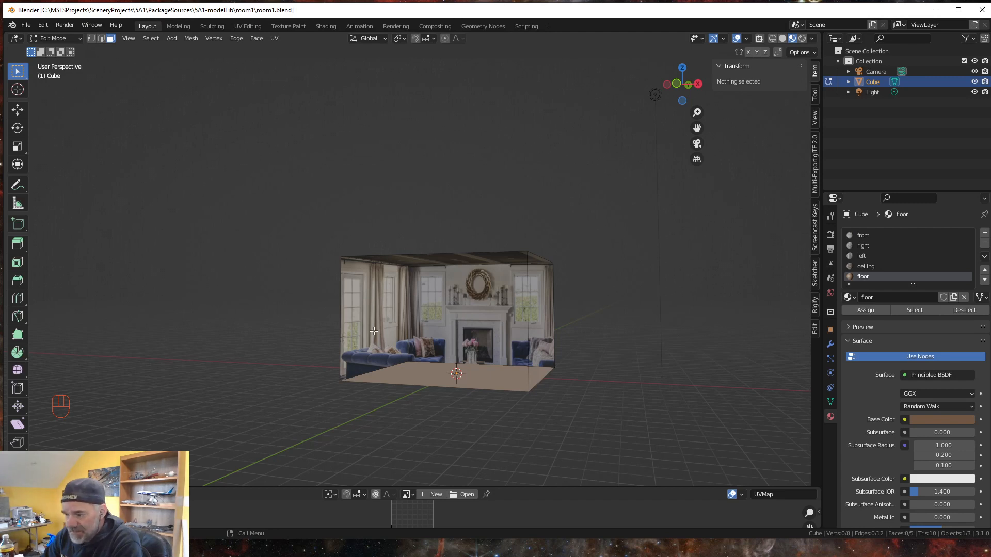
{"action": "middle_click_drag", "start_coordinate": [374, 332], "coordinate": [408, 361]}
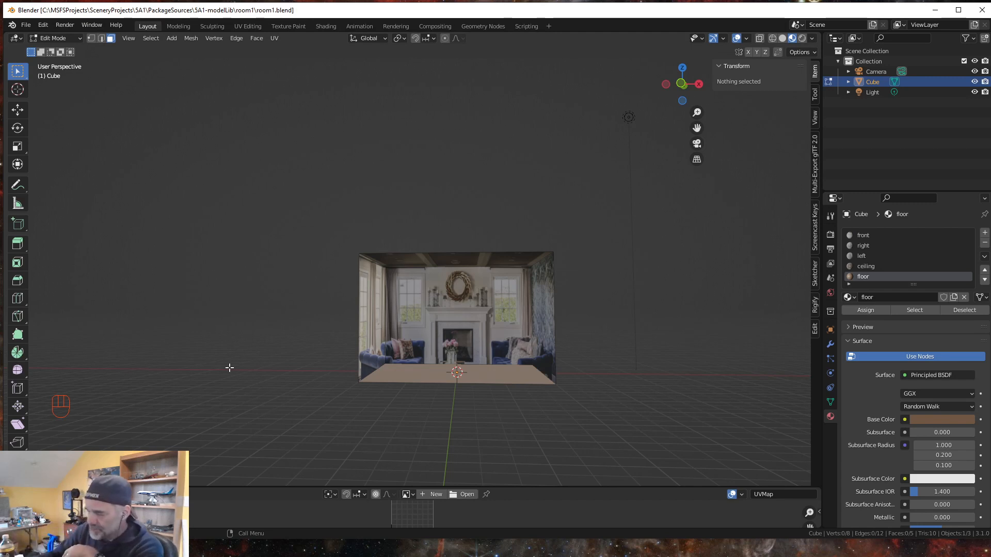
{"action": "middle_click_drag", "start_coordinate": [218, 369], "coordinate": [208, 350]}
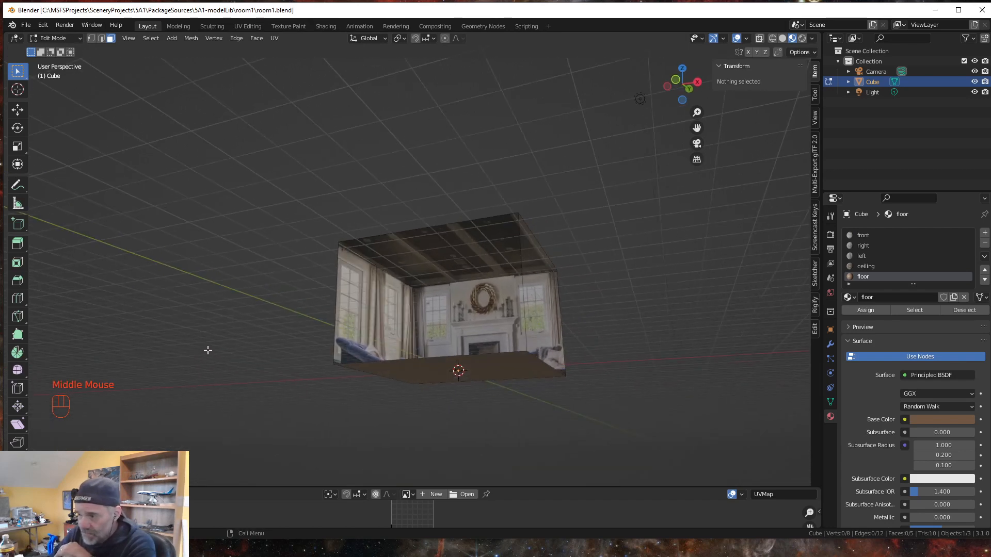
{"action": "middle_click_drag", "start_coordinate": [283, 346], "coordinate": [325, 381]}
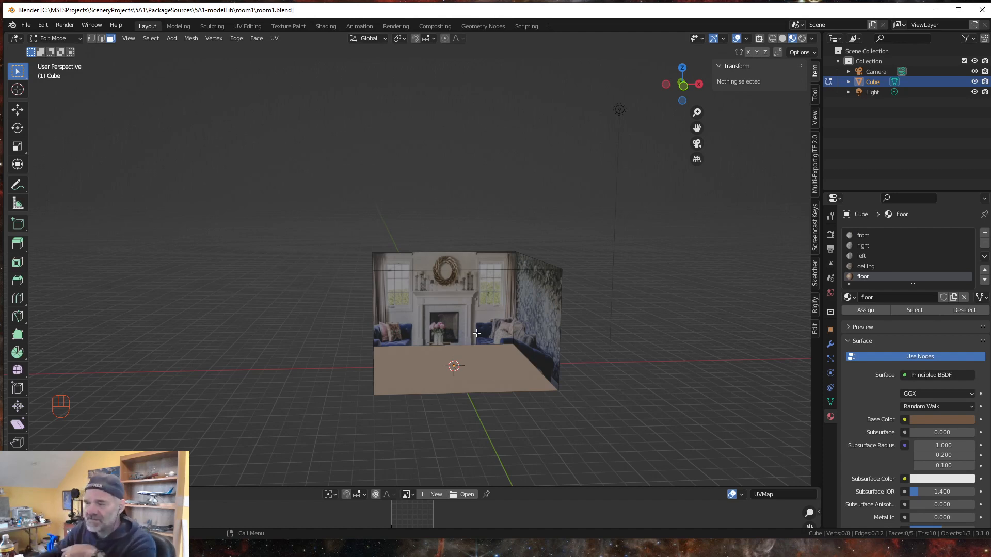
{"action": "middle_click_drag", "start_coordinate": [628, 346], "coordinate": [608, 325]}
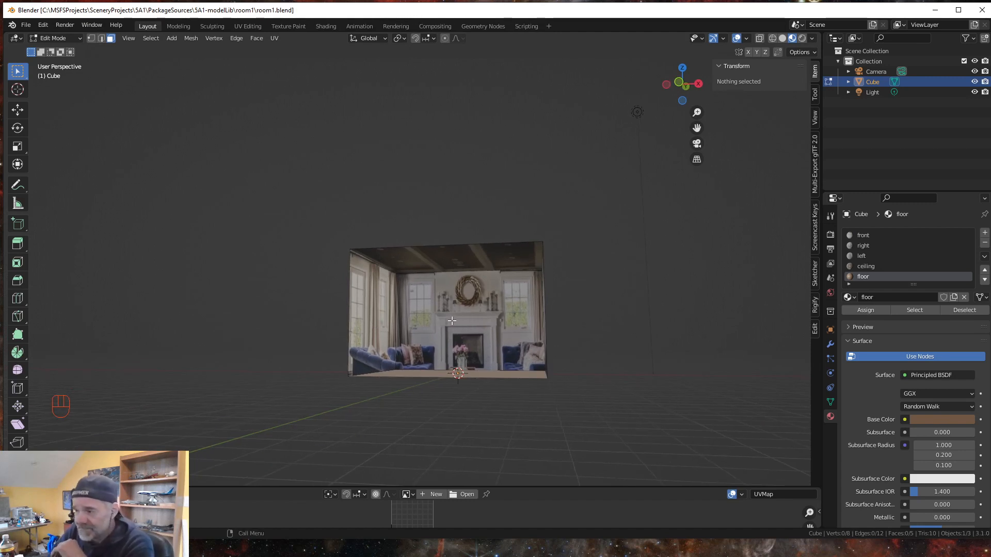
{"action": "middle_click_drag", "start_coordinate": [469, 319], "coordinate": [511, 319]}
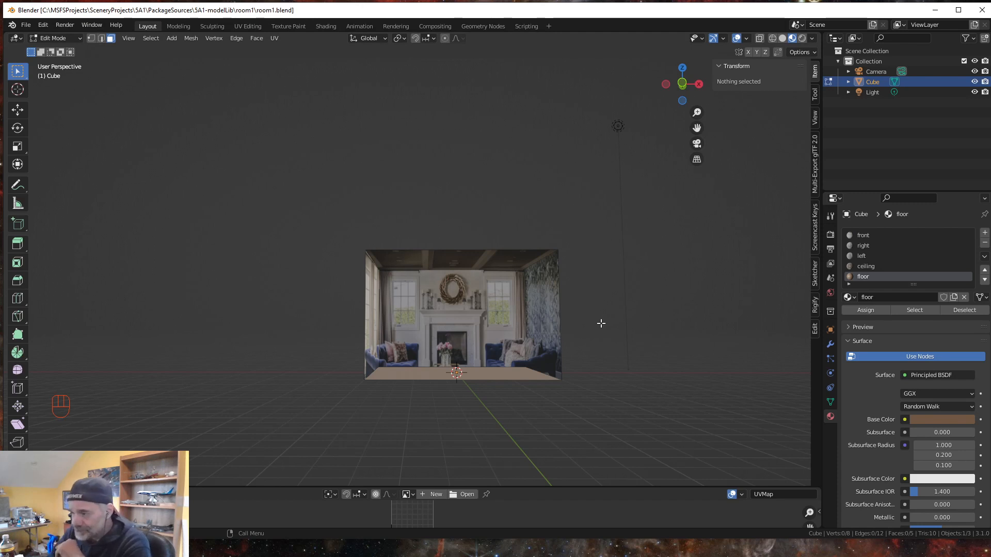
{"action": "middle_click_drag", "start_coordinate": [601, 320], "coordinate": [588, 319]}
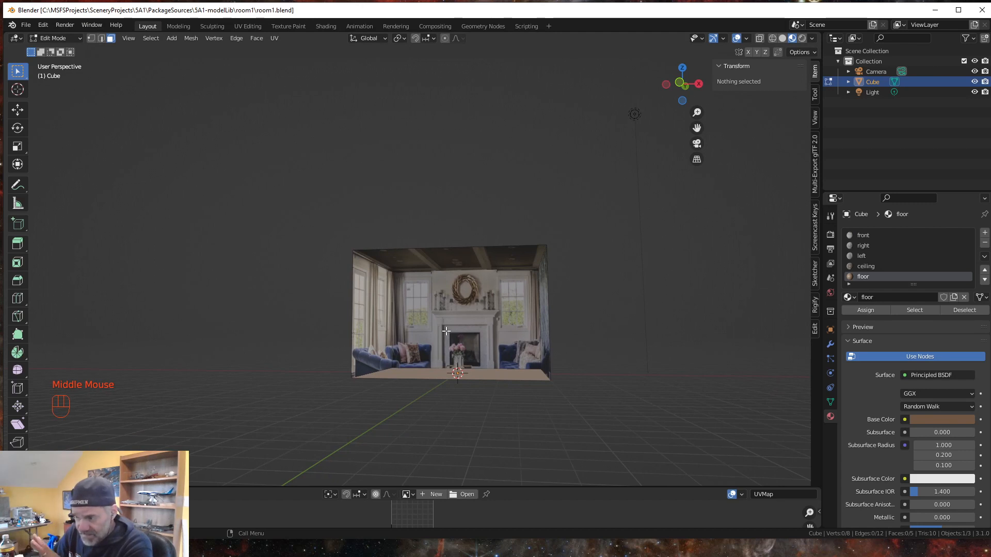
{"action": "mouse_move", "coordinate": [430, 326]}
{"action": "middle_mouse_down"}
{"action": "mouse_move", "coordinate": [481, 327]}
{"action": "mouse_move", "coordinate": [437, 329]}
{"action": "middle_mouse_up"}
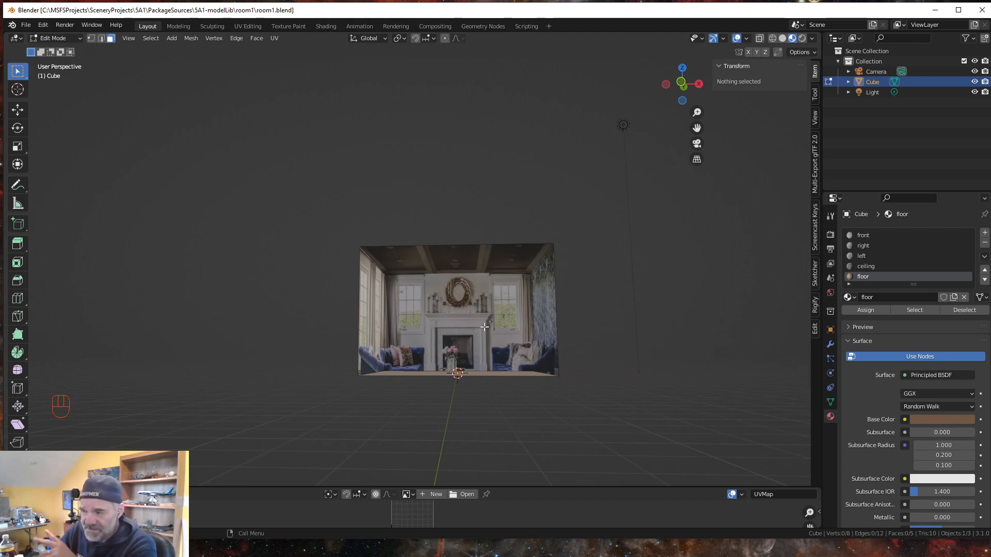
{"action": "middle_click_drag", "start_coordinate": [452, 353], "coordinate": [456, 354]}
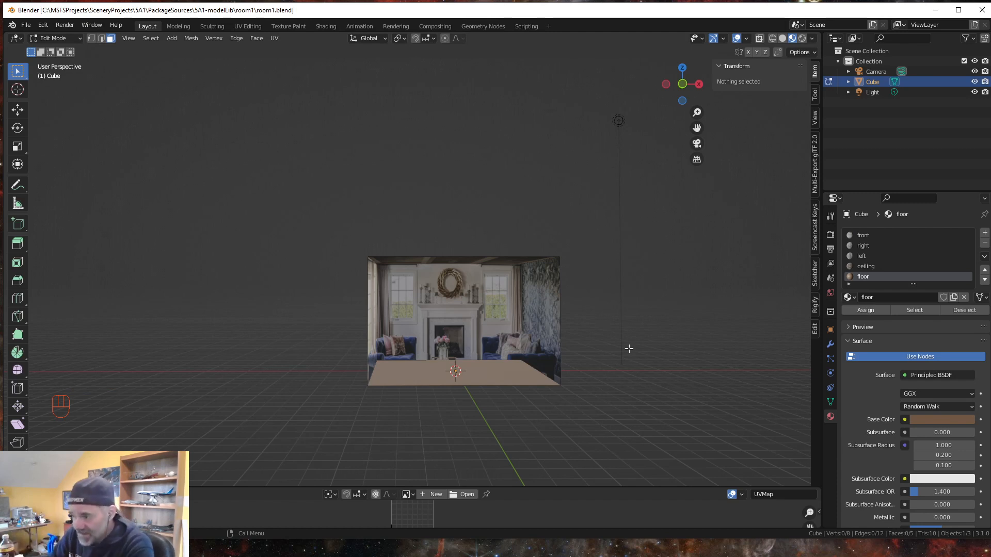
{"action": "middle_click_drag", "start_coordinate": [628, 347], "coordinate": [488, 337]}
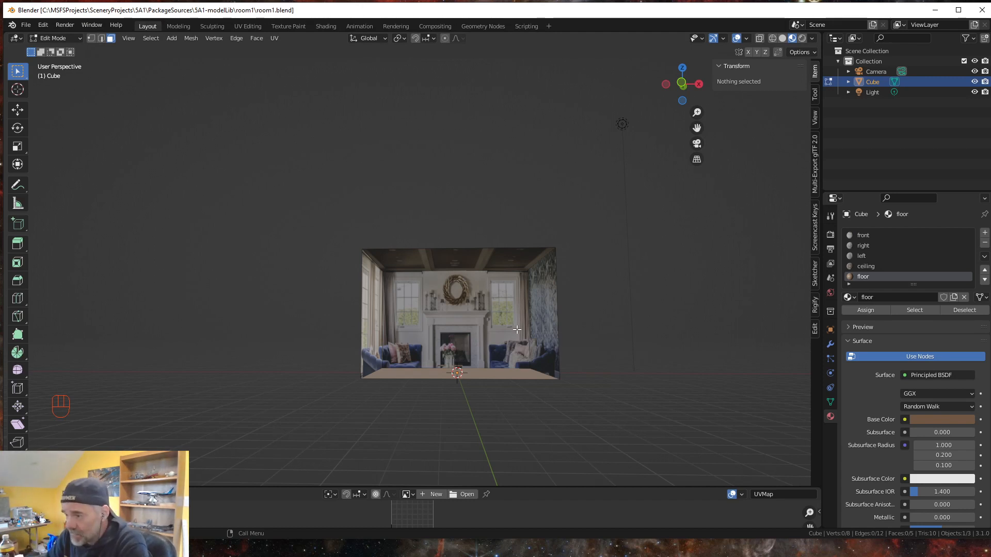
{"action": "mouse_move", "coordinate": [618, 309]}
{"action": "middle_mouse_down"}
{"action": "mouse_move", "coordinate": [593, 308]}
{"action": "mouse_move", "coordinate": [618, 312]}
{"action": "middle_mouse_up"}
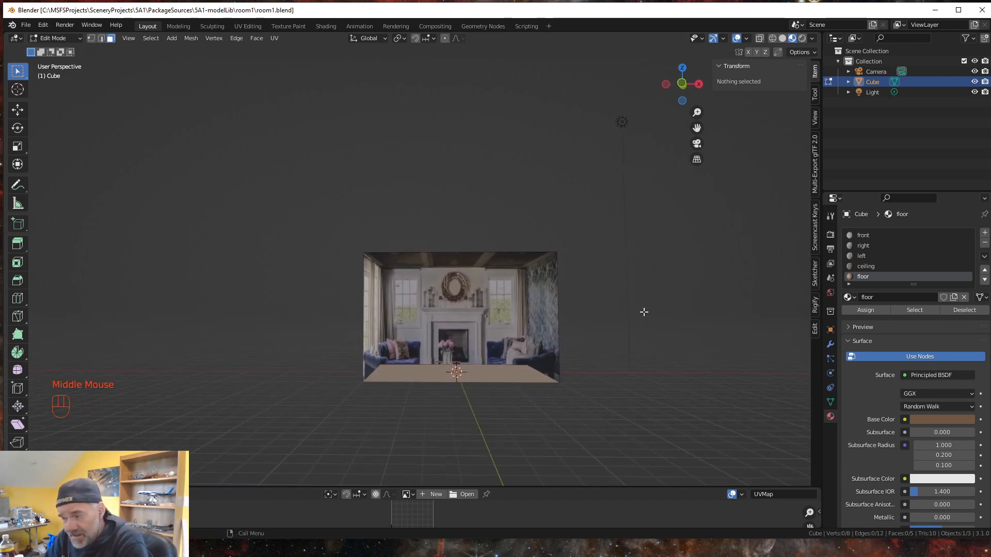